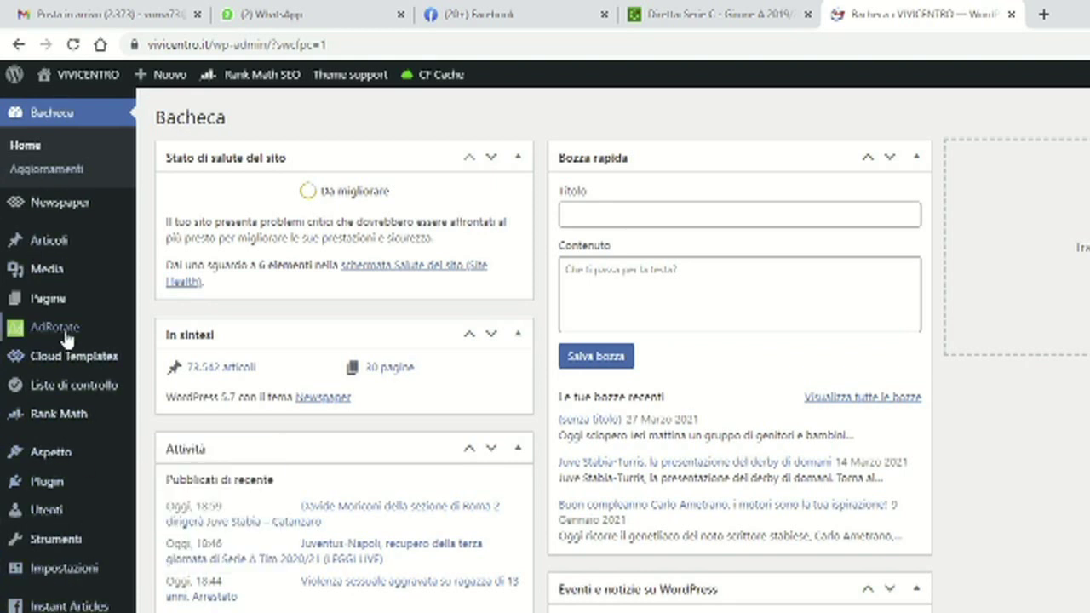
- Start a new article on the VIVICENTRO site
mouse_move(68, 334)
mouse_move(173, 80)
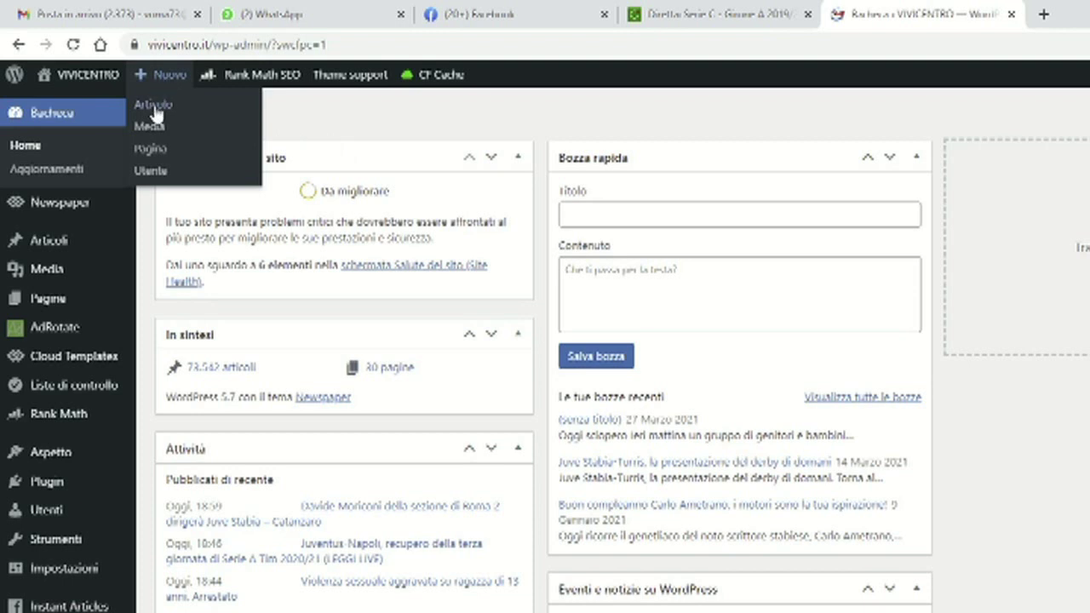
left_click(154, 109)
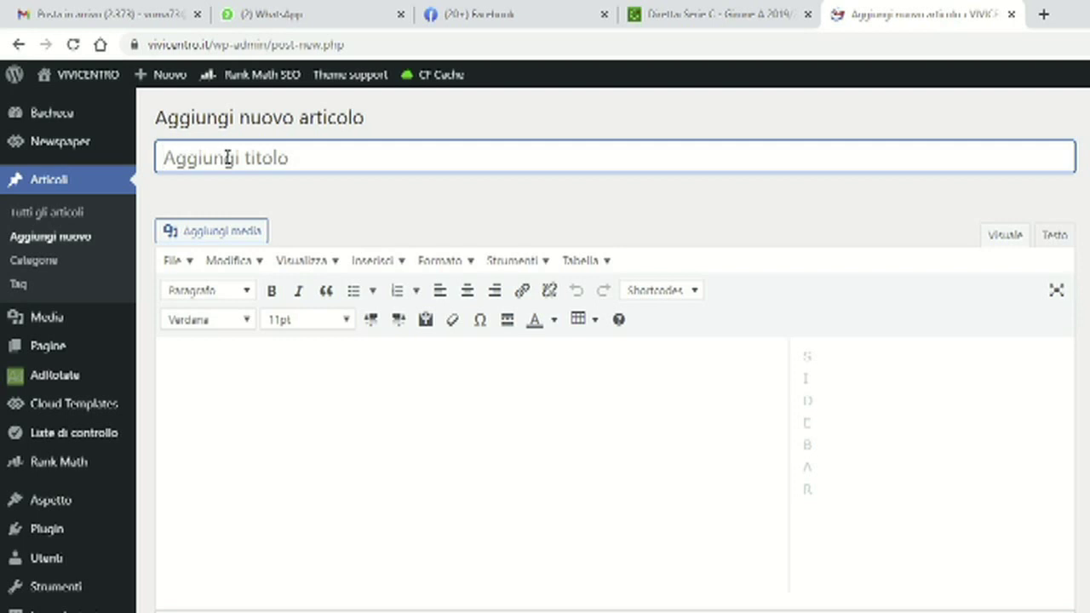
- Title the article "Napoli: Arrestato spacciatore in possesso di 15 kg di cocaina"
type("Napoli")
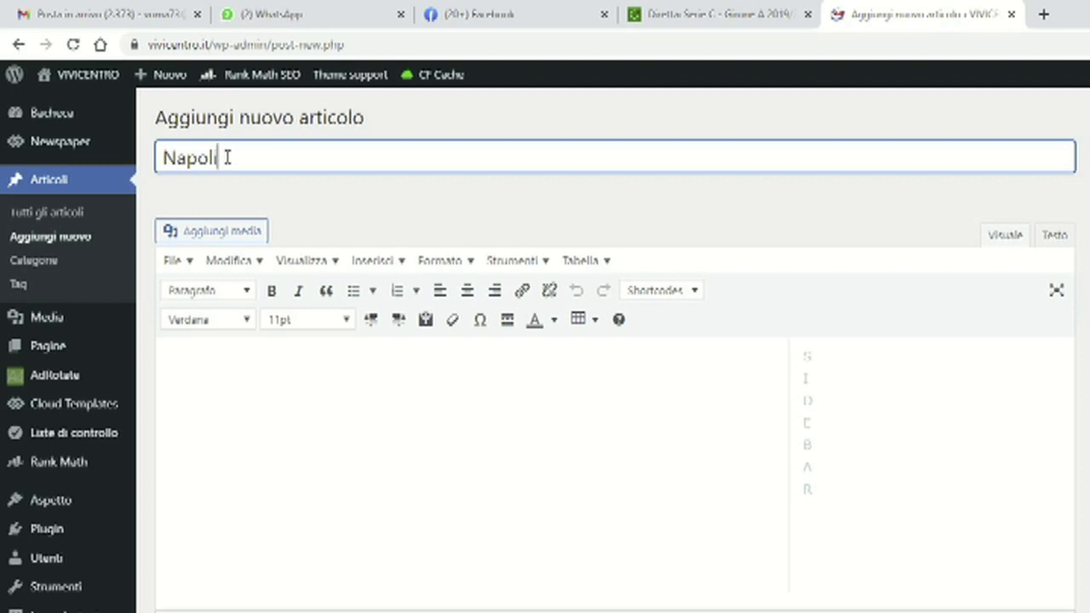
type(":")
type("Aresst")
key("BackSpace")
key("BackSpace")
key("BackSpace")
key("BackSpace")
type("resstat")
key("BackSpace")
key("BackSpace")
key("BackSpace")
key("BackSpace")
type("tato spa")
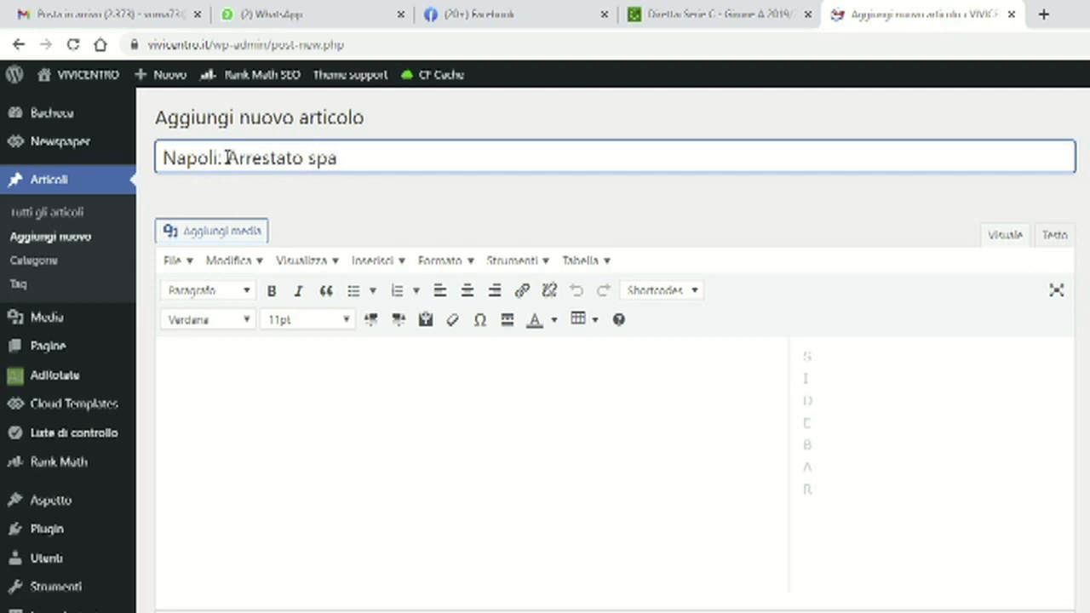
type("cciatore ")
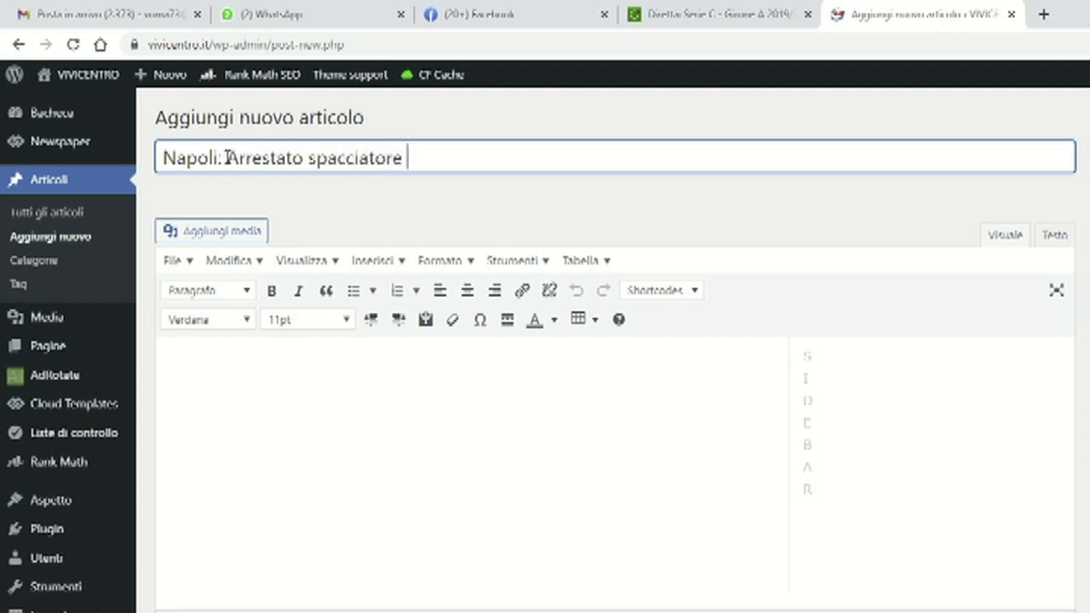
type("in posses")
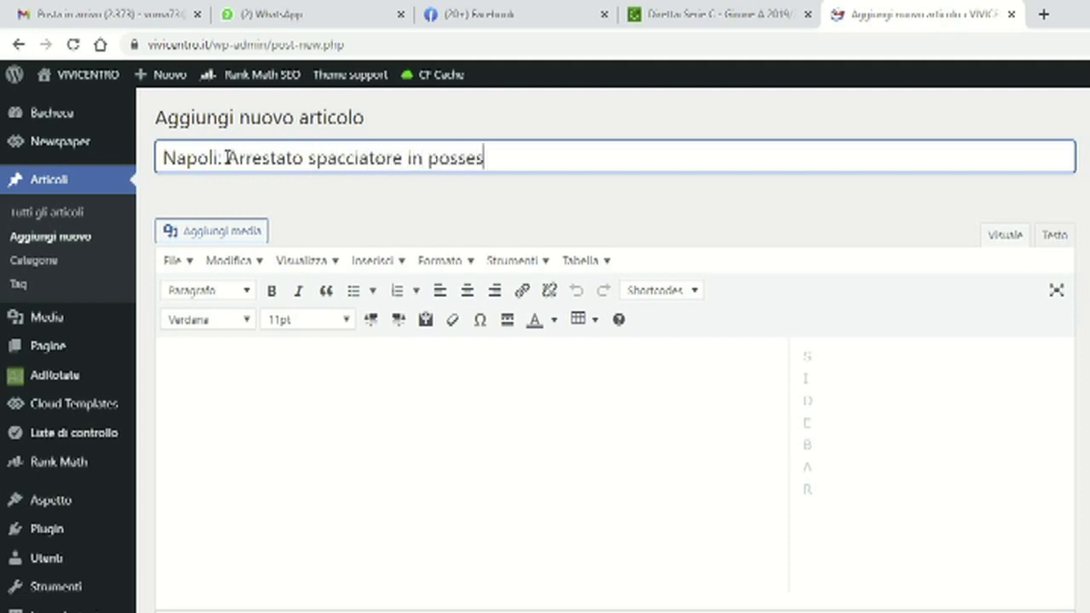
type("so di 15")
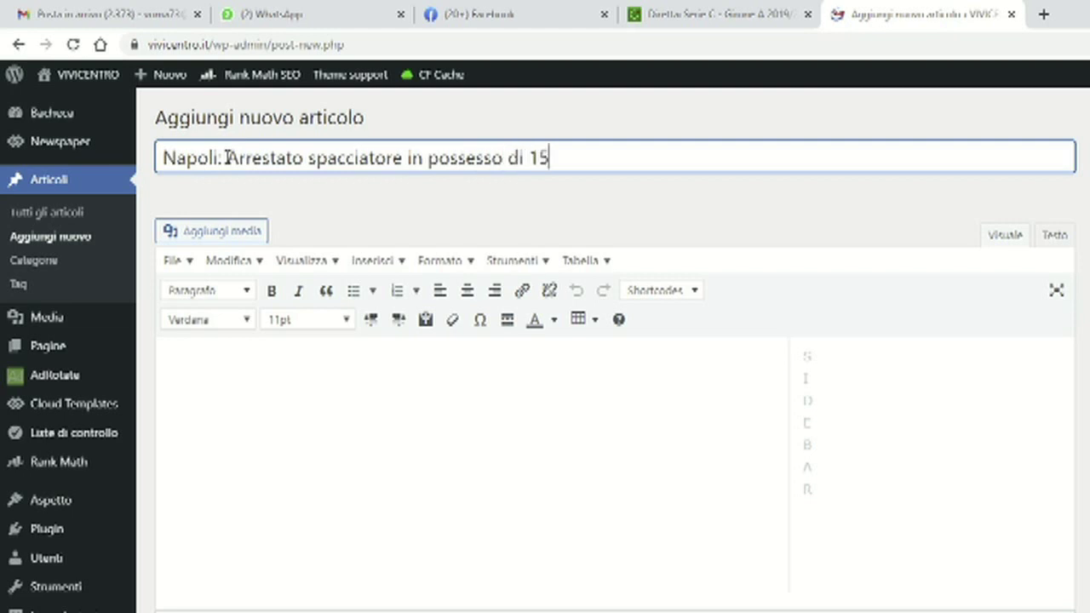
type(" kg di coca")
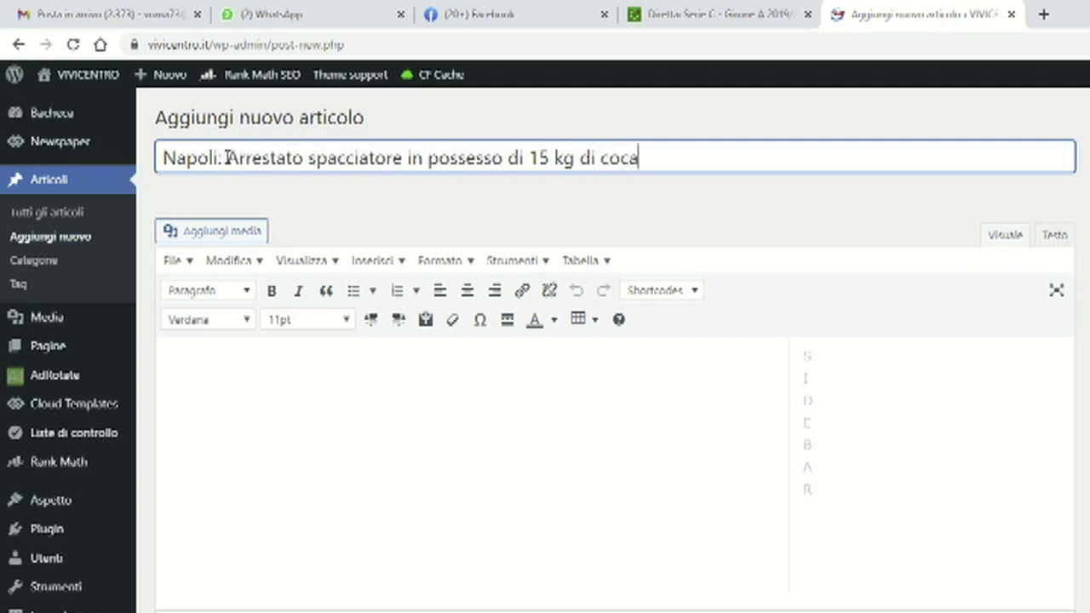
type("ina")
- Search Google for "napoli cocaina" in a new browser tab, leaving the article draft open
left_click(1043, 14)
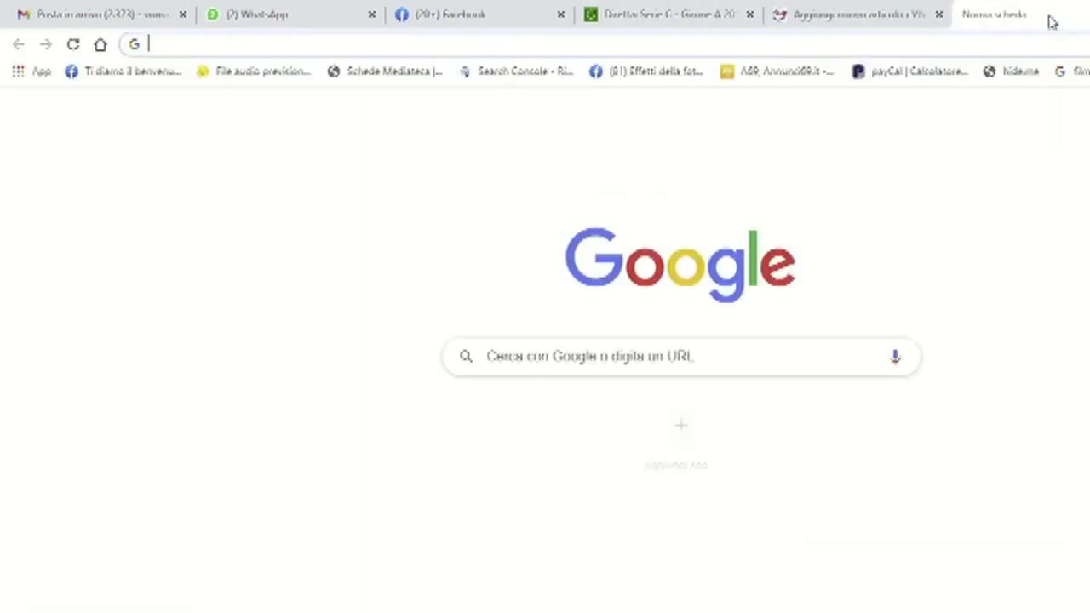
left_click(920, 18)
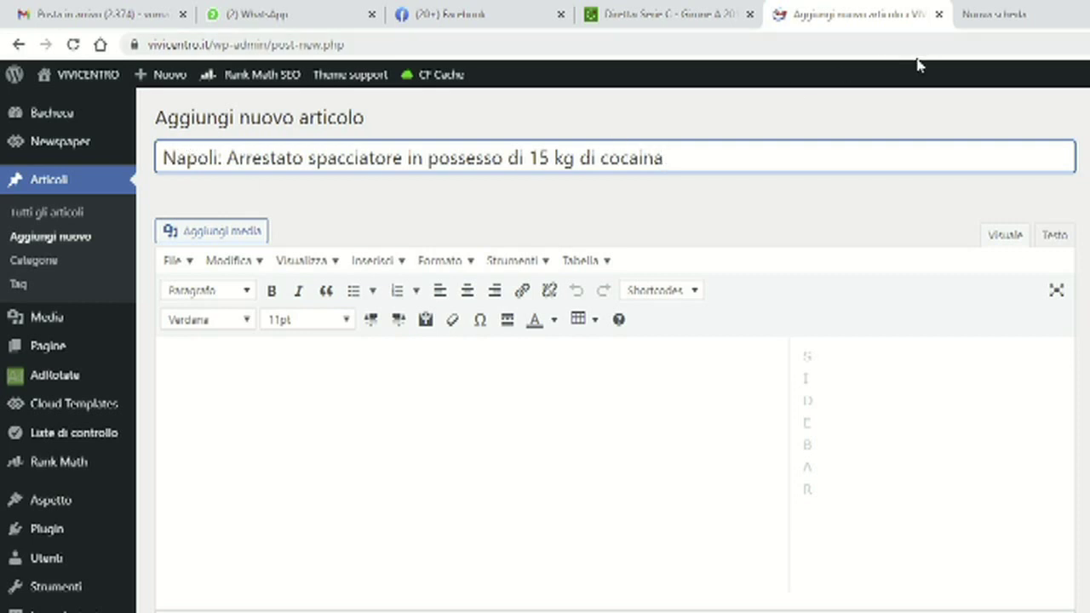
left_click(1005, 17)
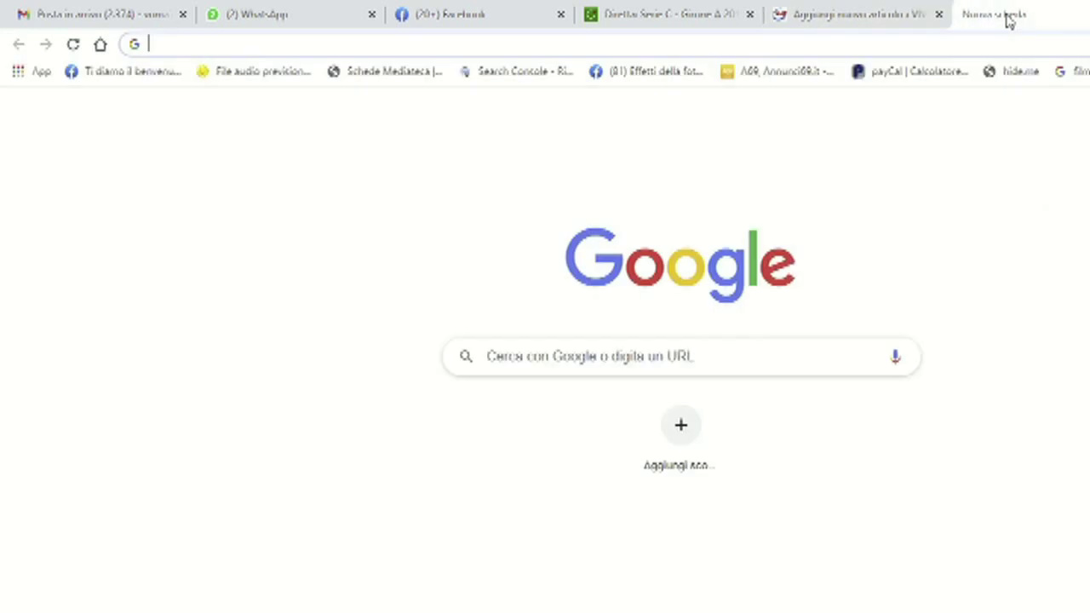
left_click(657, 356)
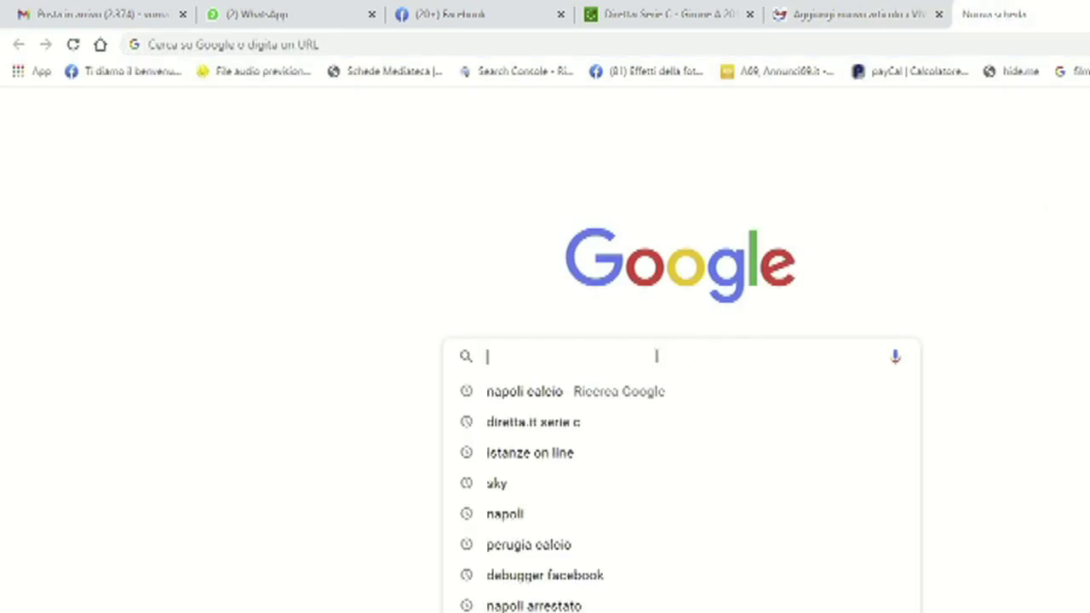
type("nap")
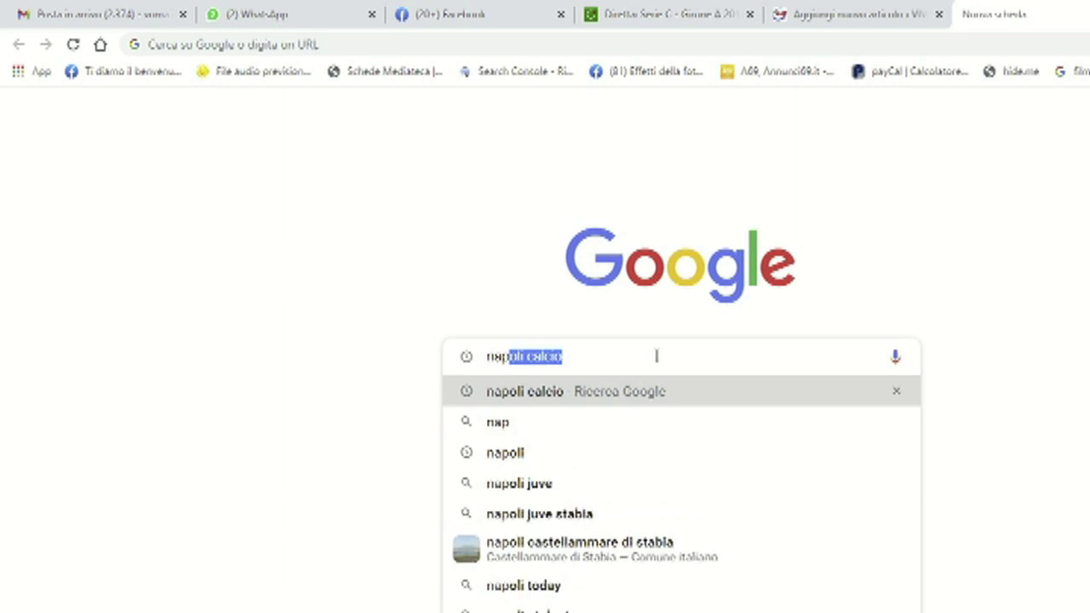
type("oli ")
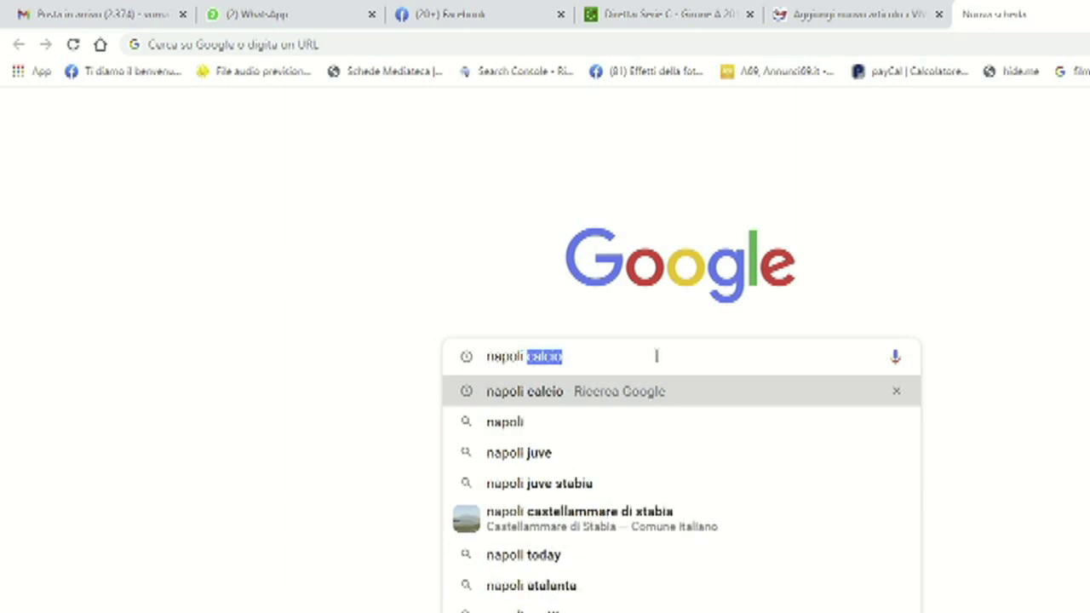
type("drofa")
key("BackSpace")
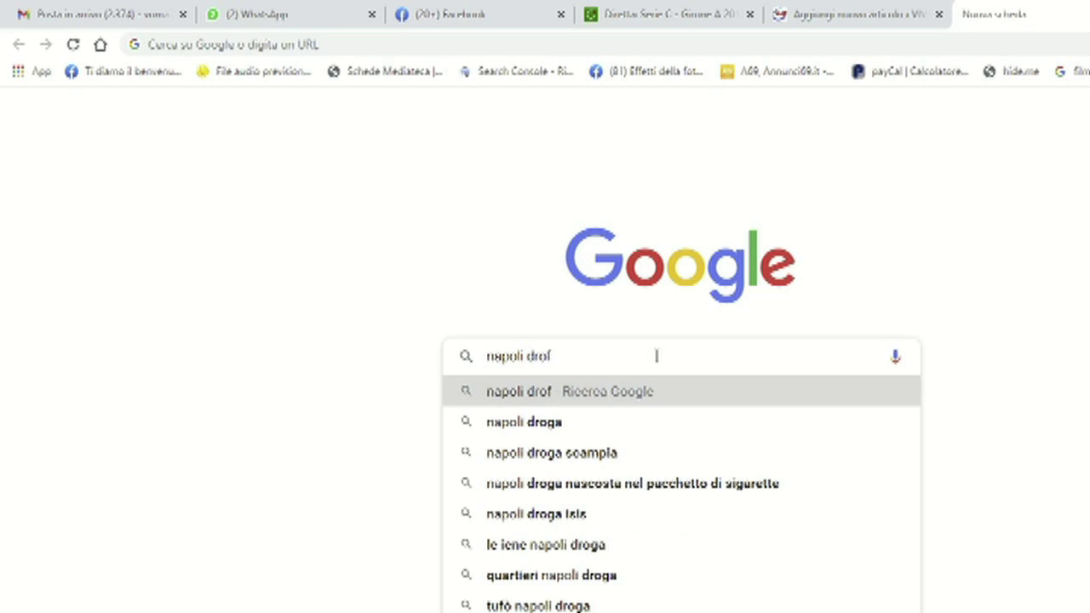
key("BackSpace")
type("ga")
key("BackSpace")
key("BackSpace")
key("BackSpace")
key("BackSpace")
key("BackSpace")
type("cho")
key("BackSpace")
key("BackSpace")
type("o")
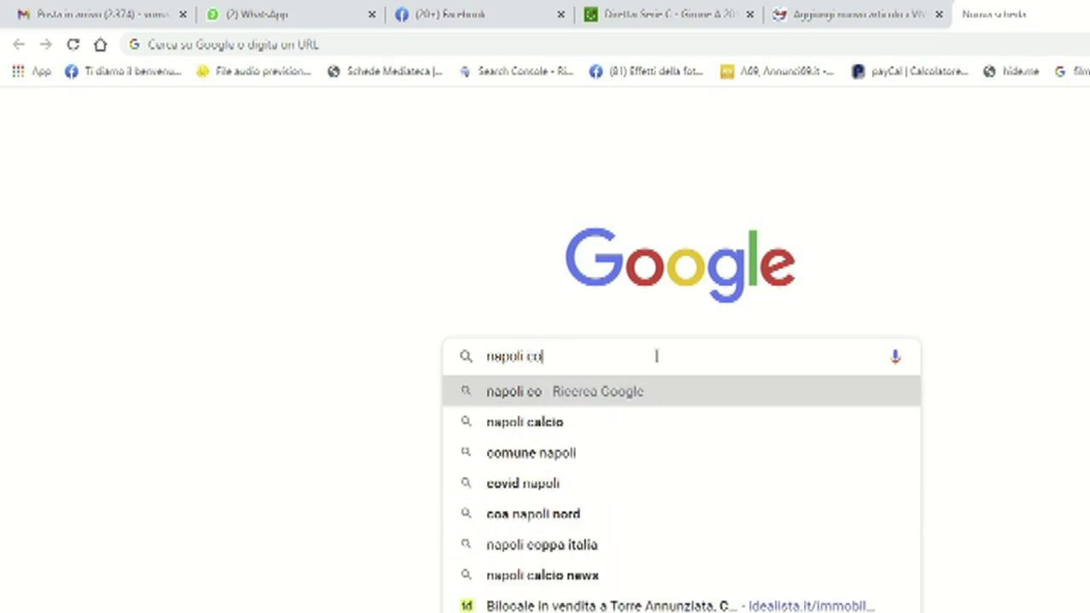
type("caina")
key("Return")
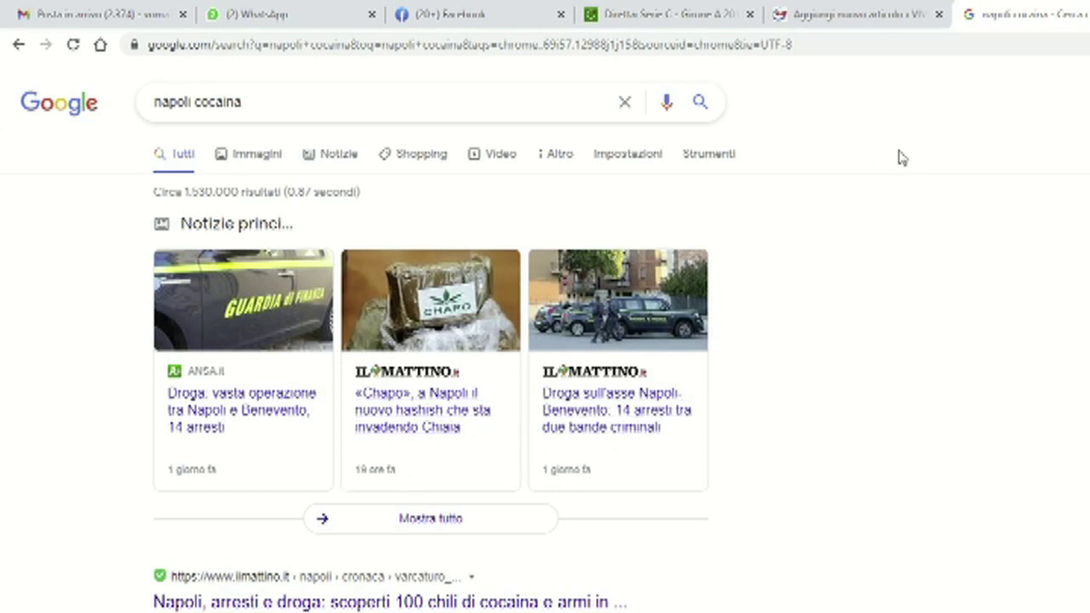
- Search Google for just "napoli" in another new browser tab
key("ctrl+t")
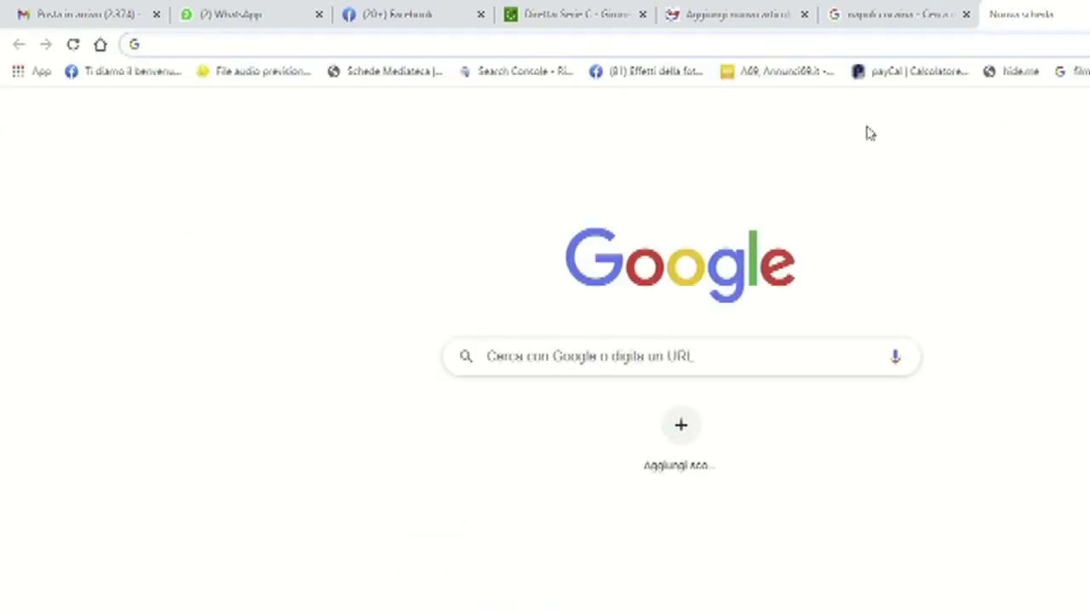
left_click(578, 356)
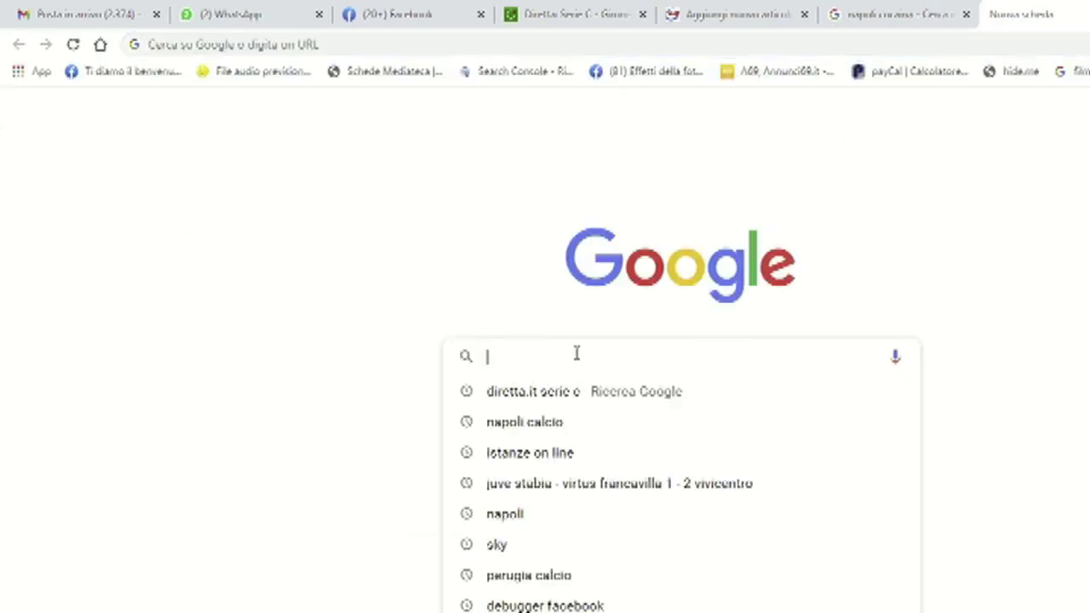
type("napo")
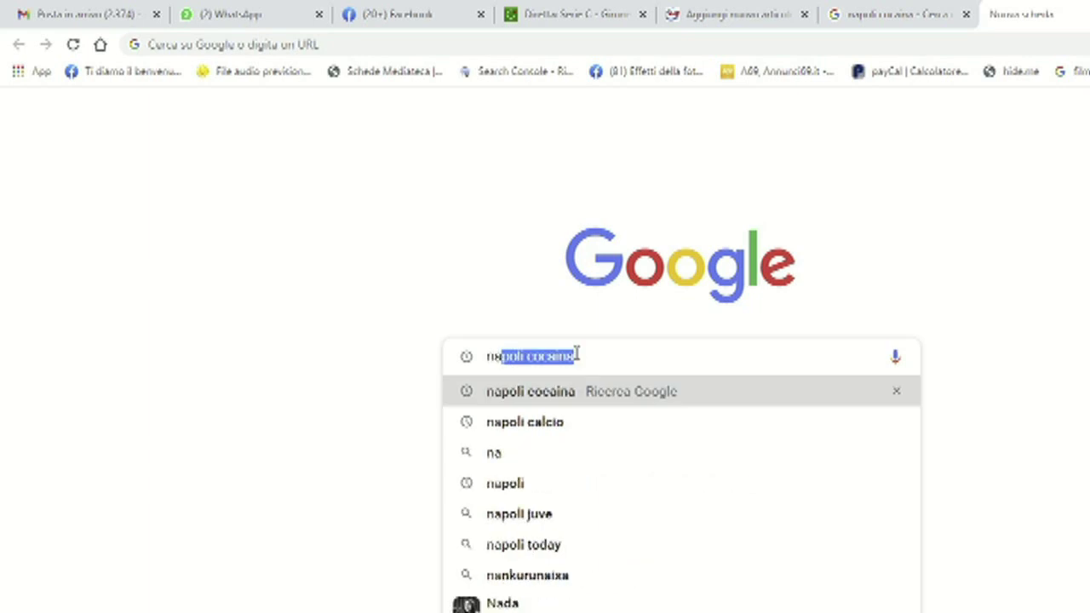
type("li")
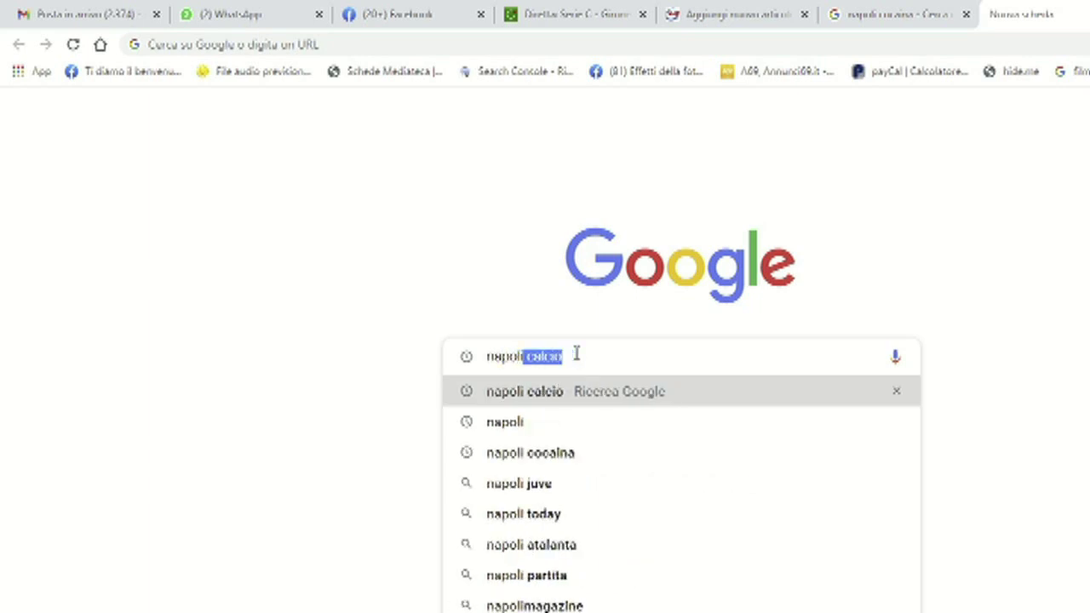
key("BackSpace")
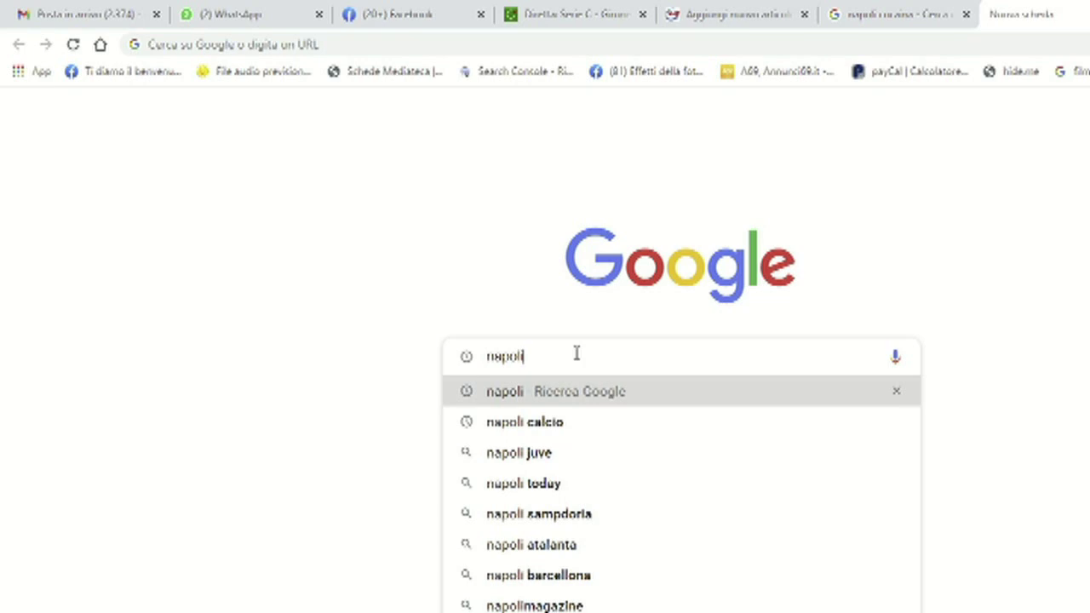
key("Return")
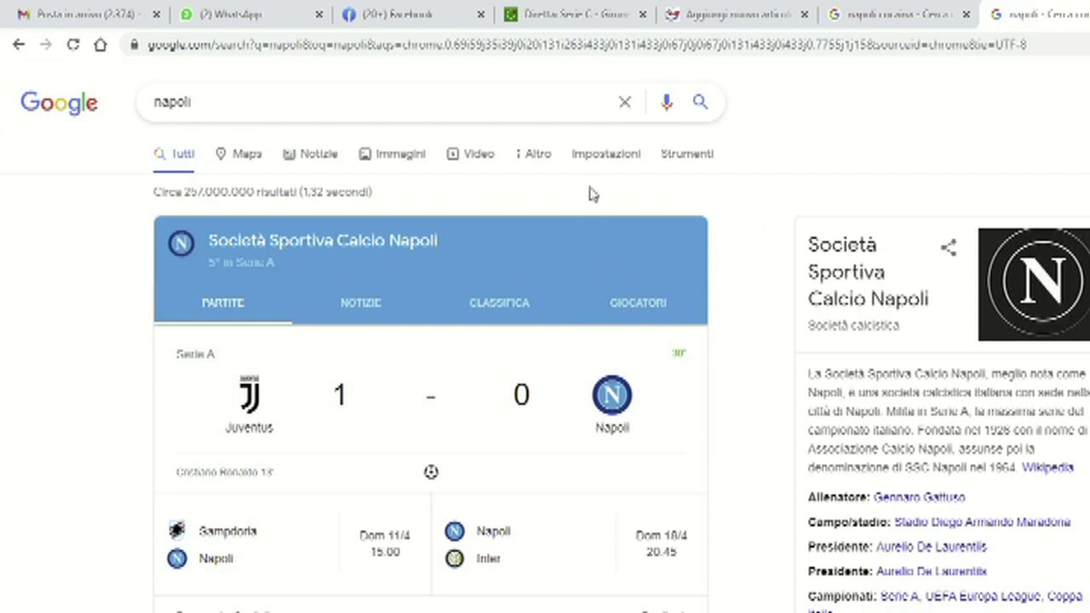
- Look through the general results for "napoli" down to the related searches, and switch to the news results
scroll(592, 195, "down", 1)
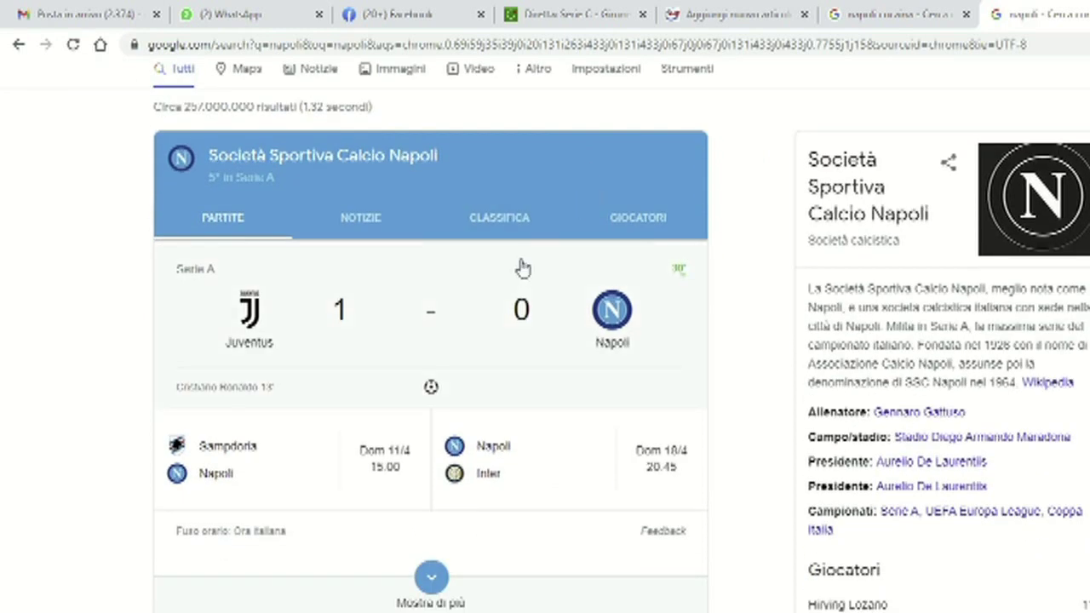
scroll(519, 281, "down", 3)
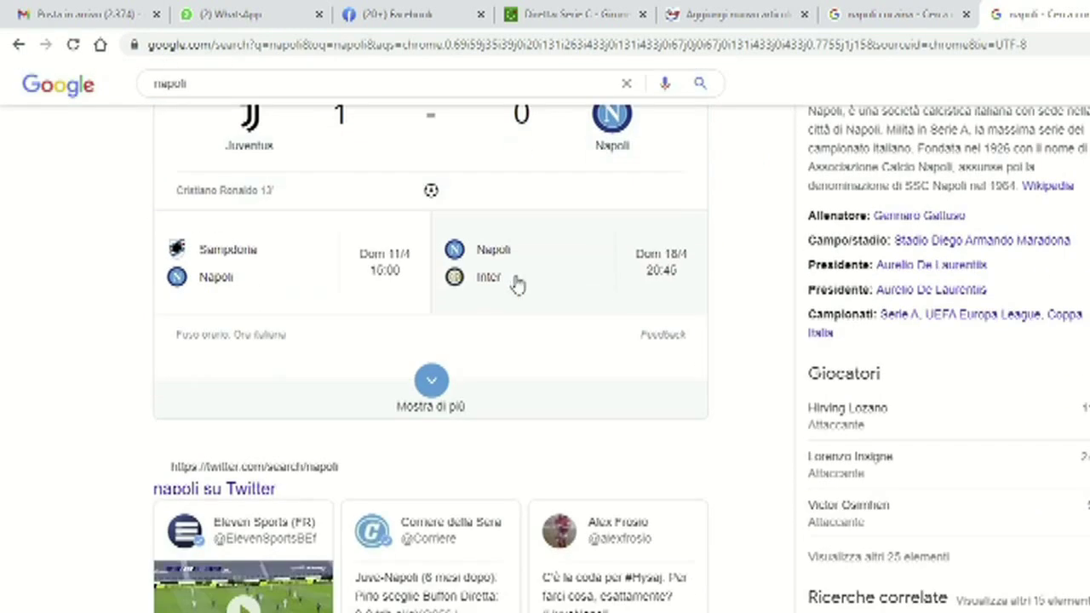
scroll(515, 285, "down", 6)
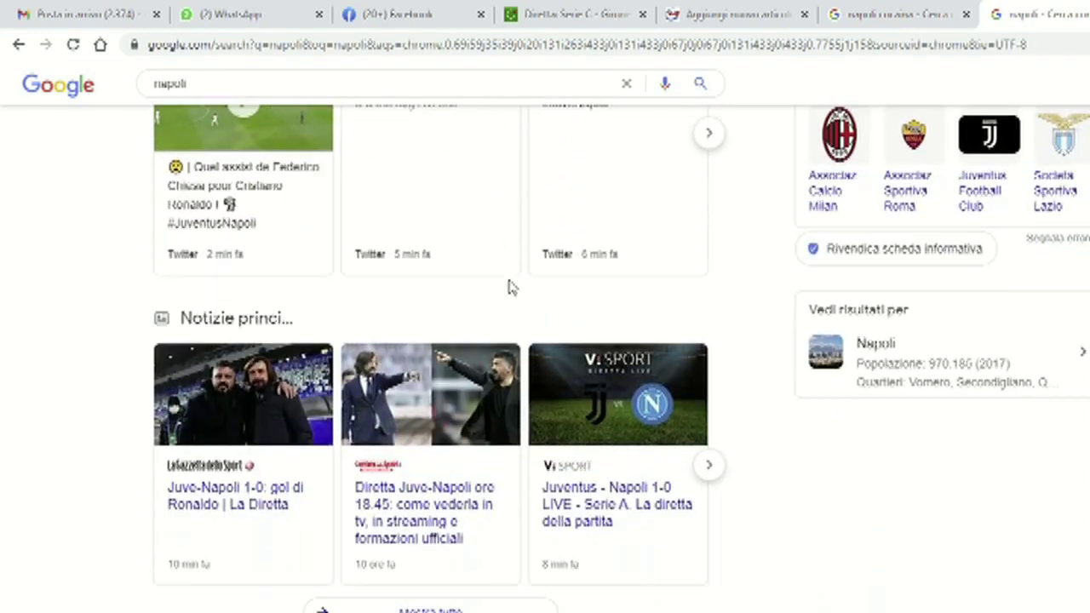
scroll(480, 363, "down", 1)
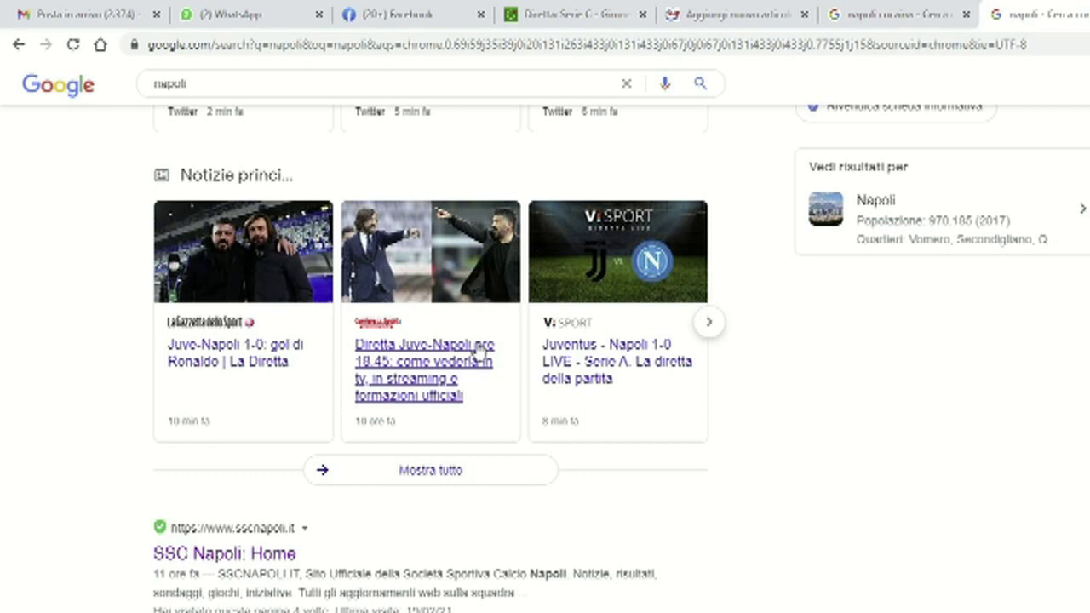
scroll(480, 350, "down", 1)
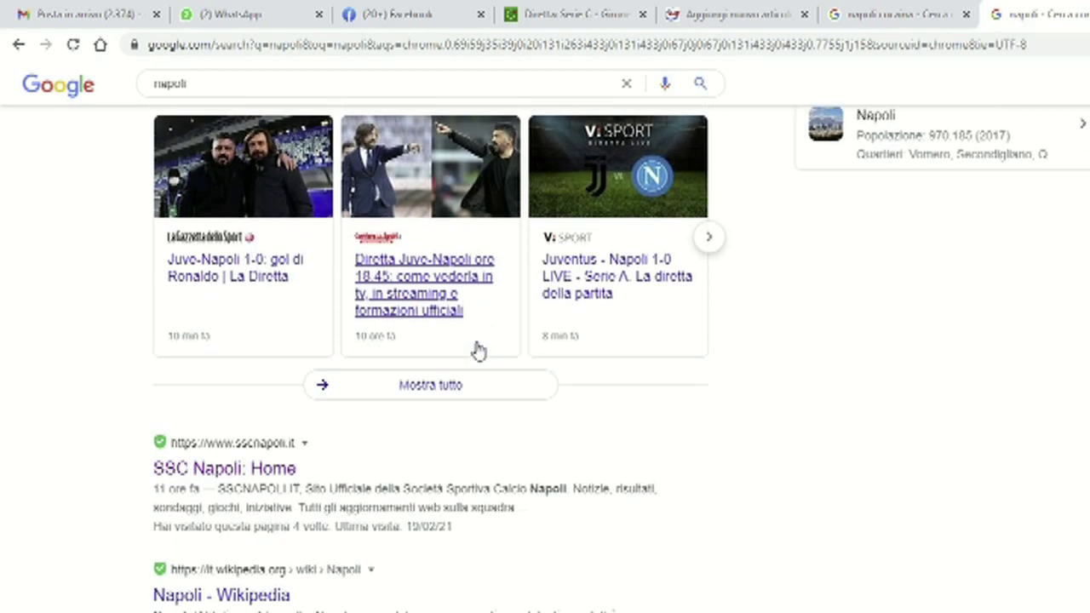
scroll(479, 351, "down", 2)
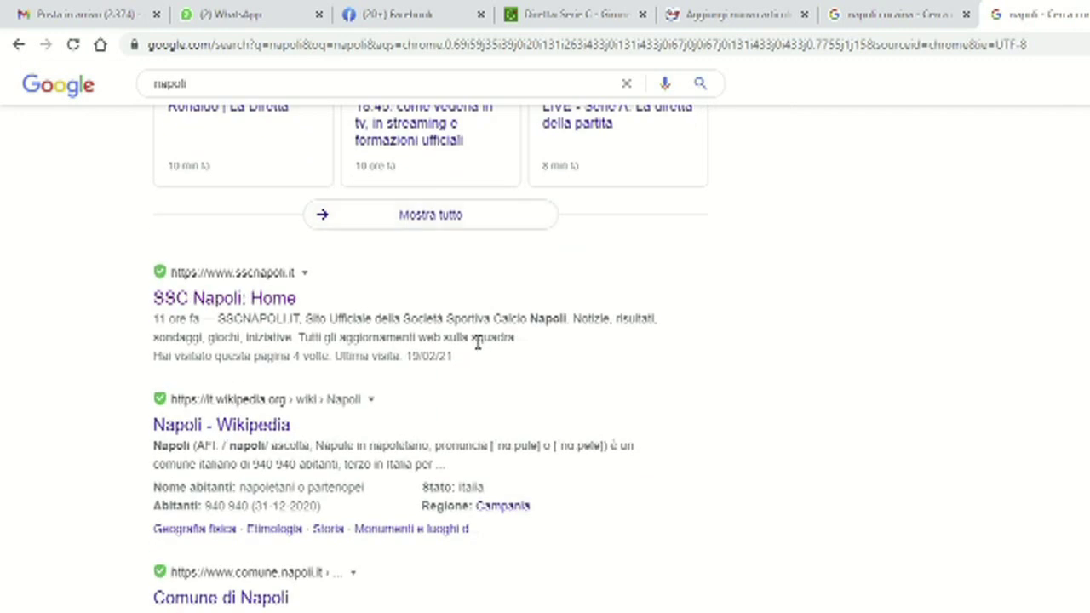
scroll(478, 340, "down", 2)
scroll(478, 340, "down", 2)
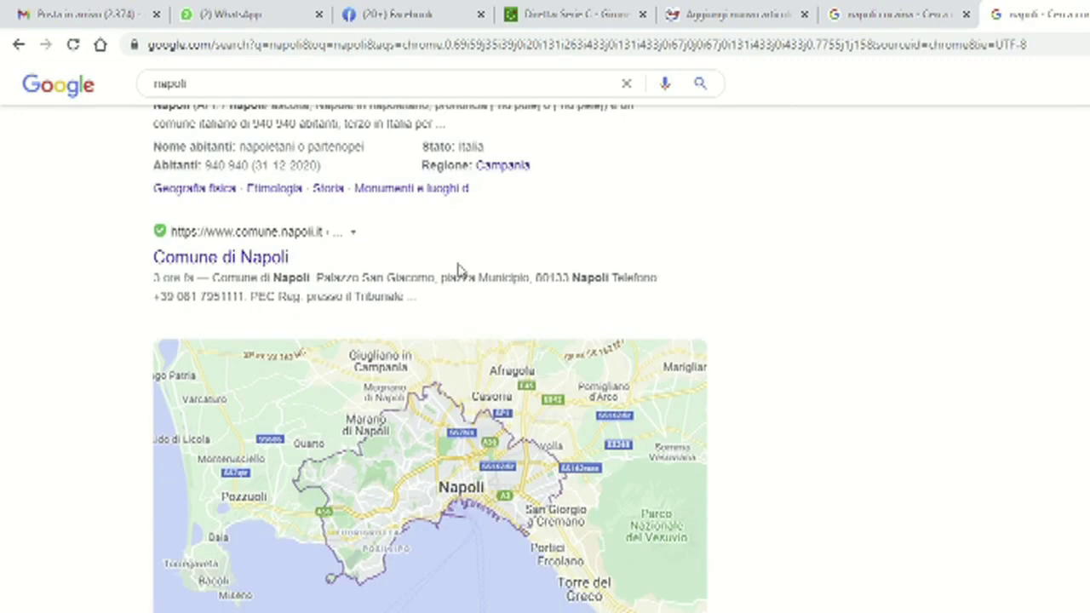
scroll(458, 271, "down", 1)
scroll(457, 271, "down", 3)
scroll(457, 271, "down", 2)
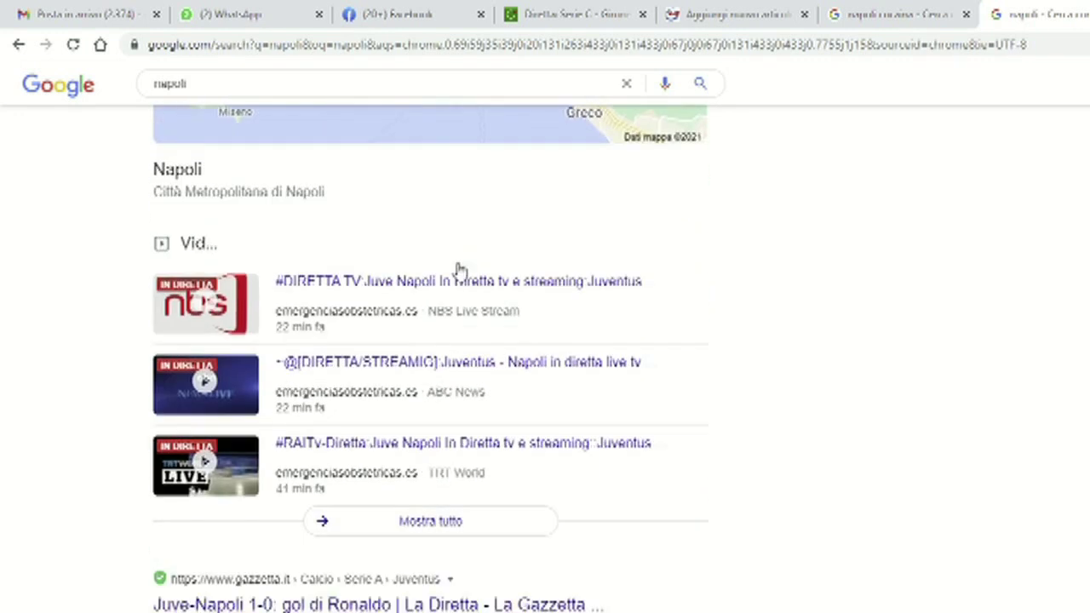
scroll(457, 271, "down", 5)
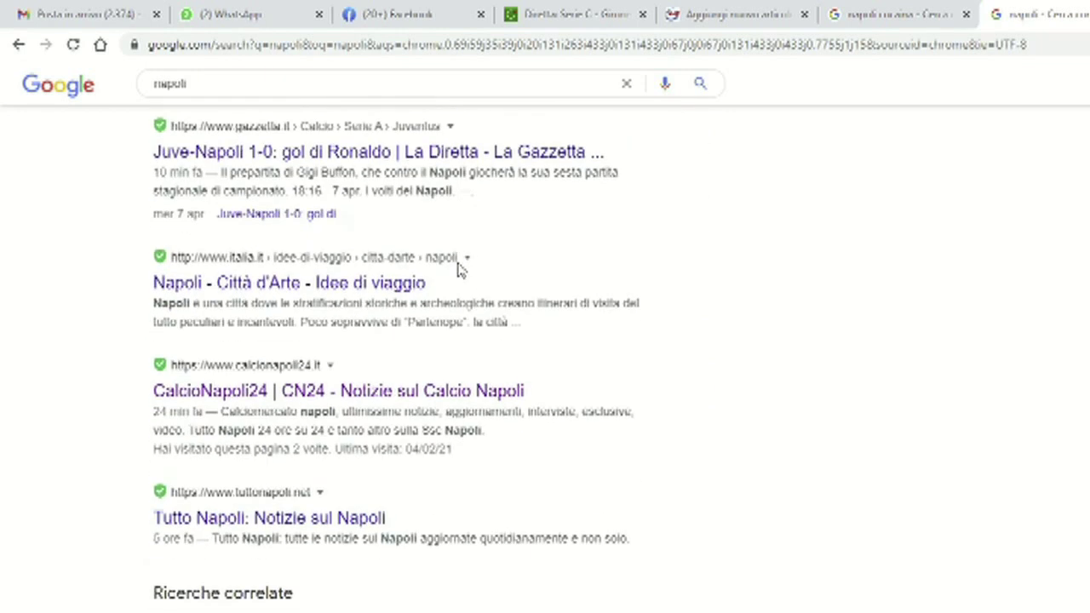
scroll(457, 271, "down", 3)
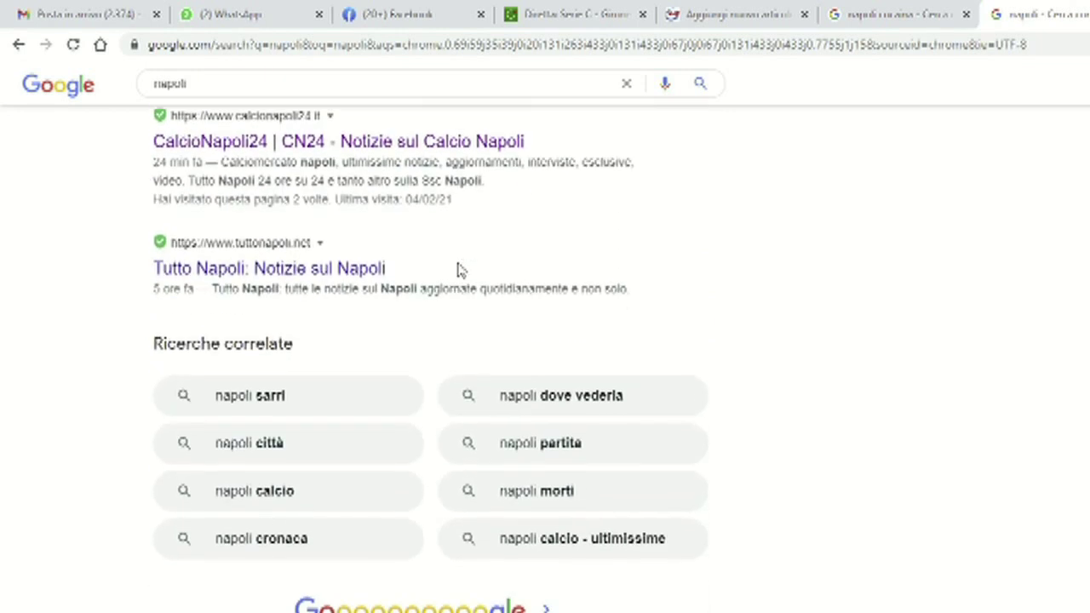
scroll(457, 271, "up", 20)
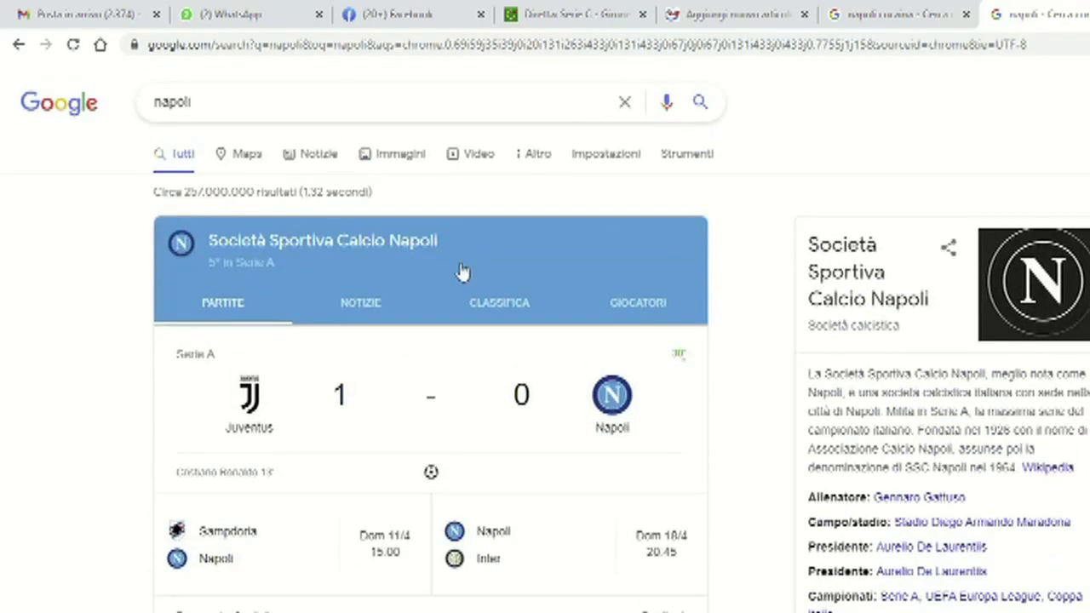
left_click(316, 162)
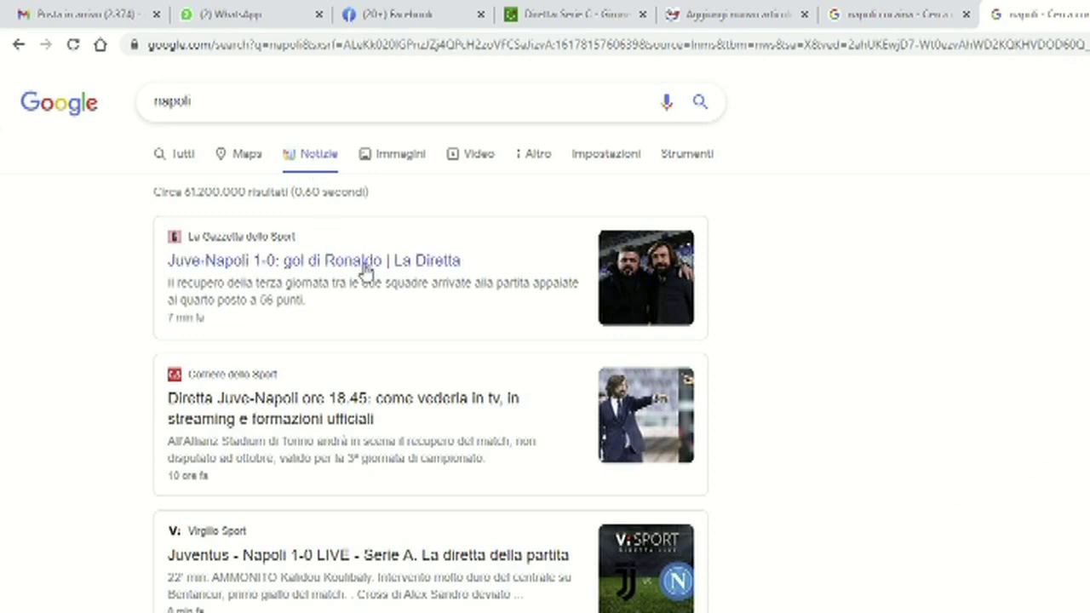
- Look through the news results for "napoli" down to the end of the page
scroll(366, 269, "down", 2)
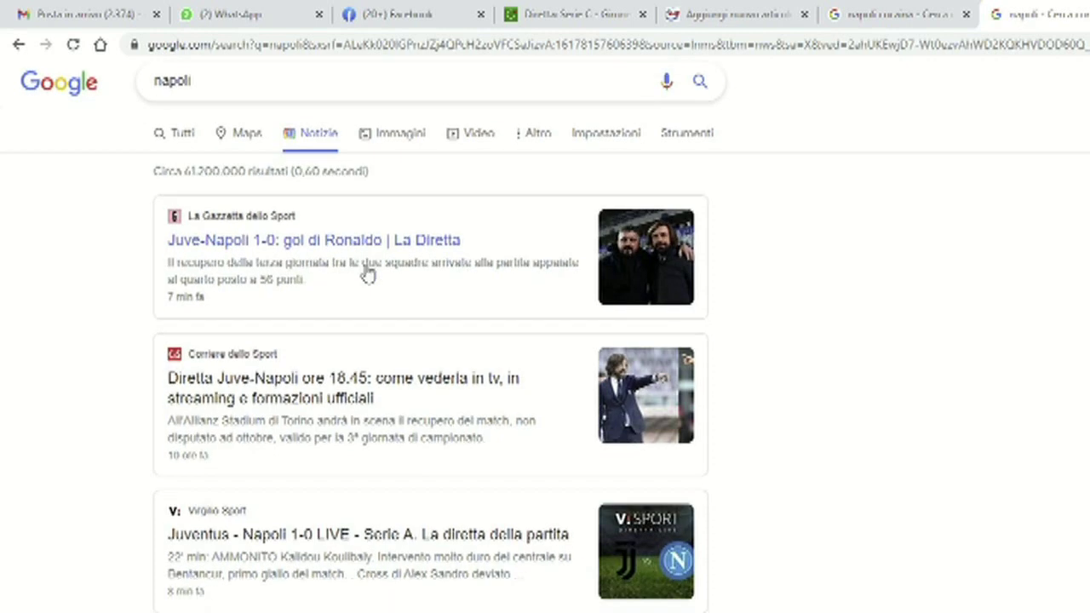
scroll(358, 224, "down", 8)
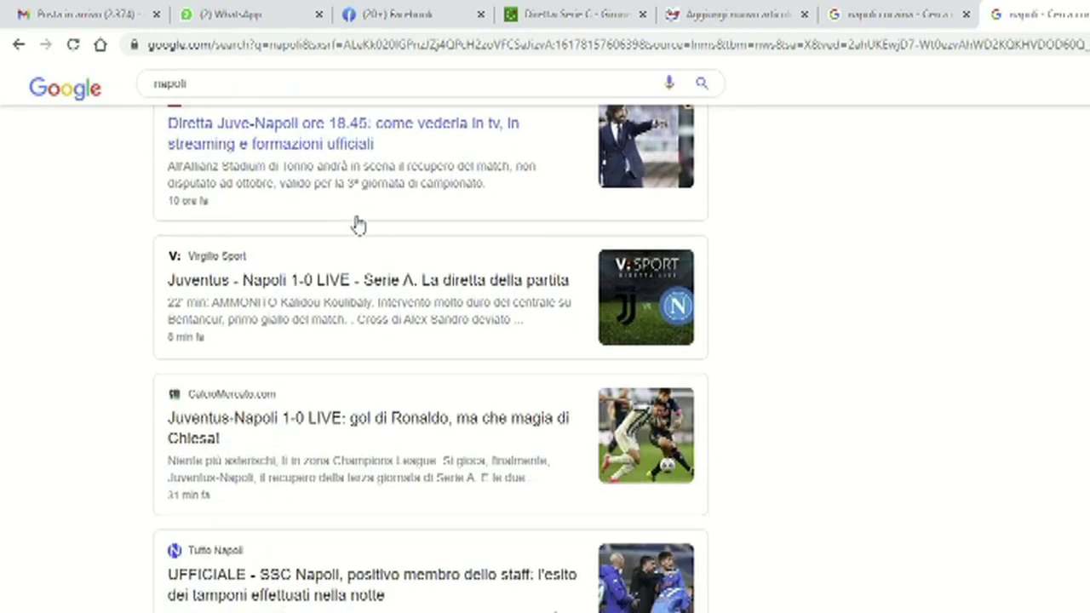
scroll(358, 223, "down", 2)
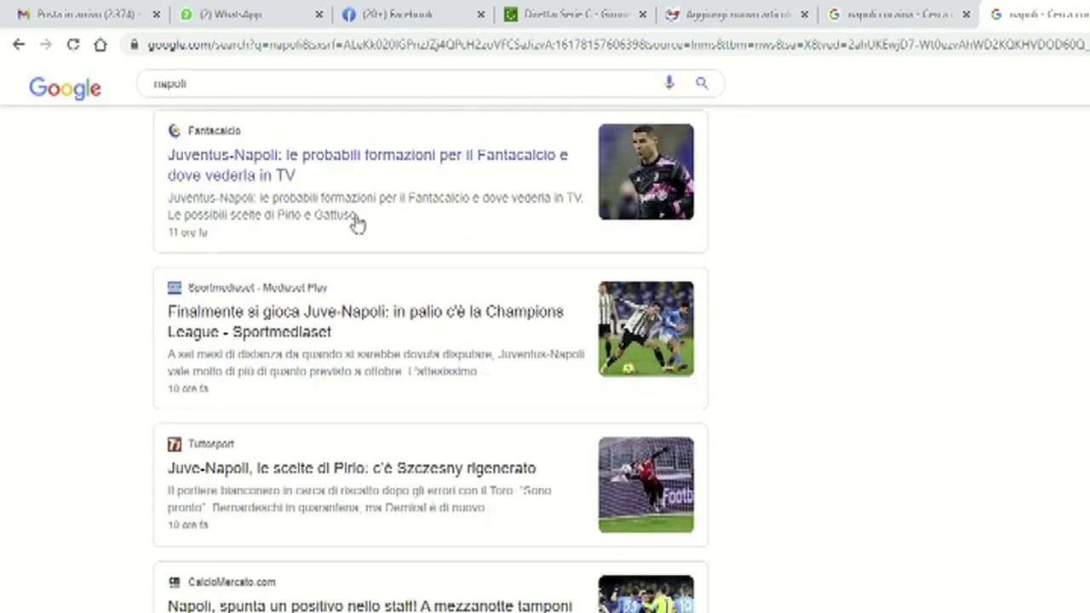
scroll(358, 224, "down", 1)
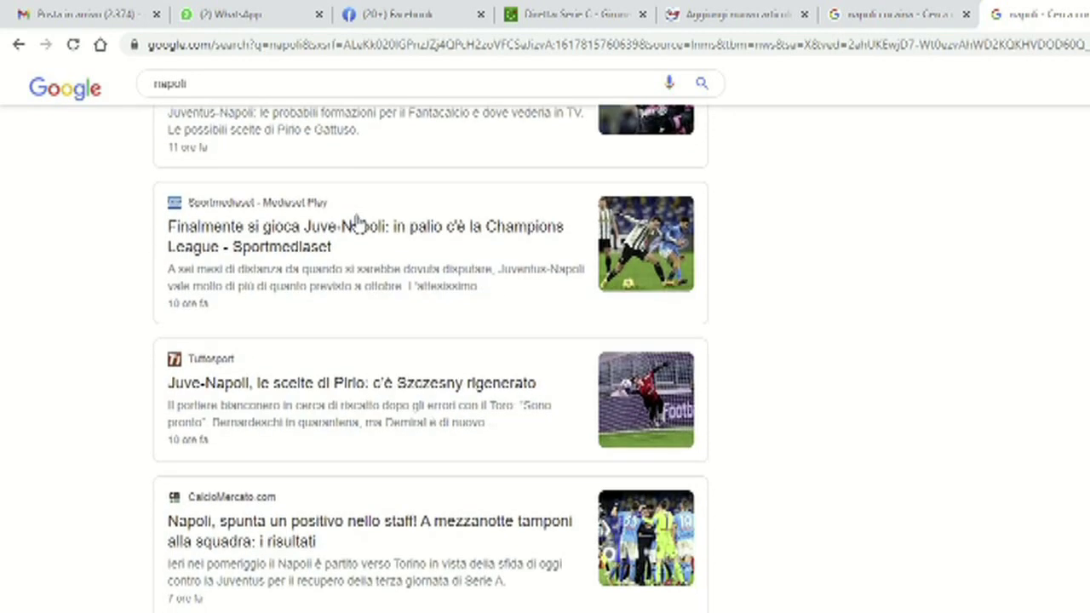
scroll(358, 223, "down", 2)
scroll(358, 223, "down", 1)
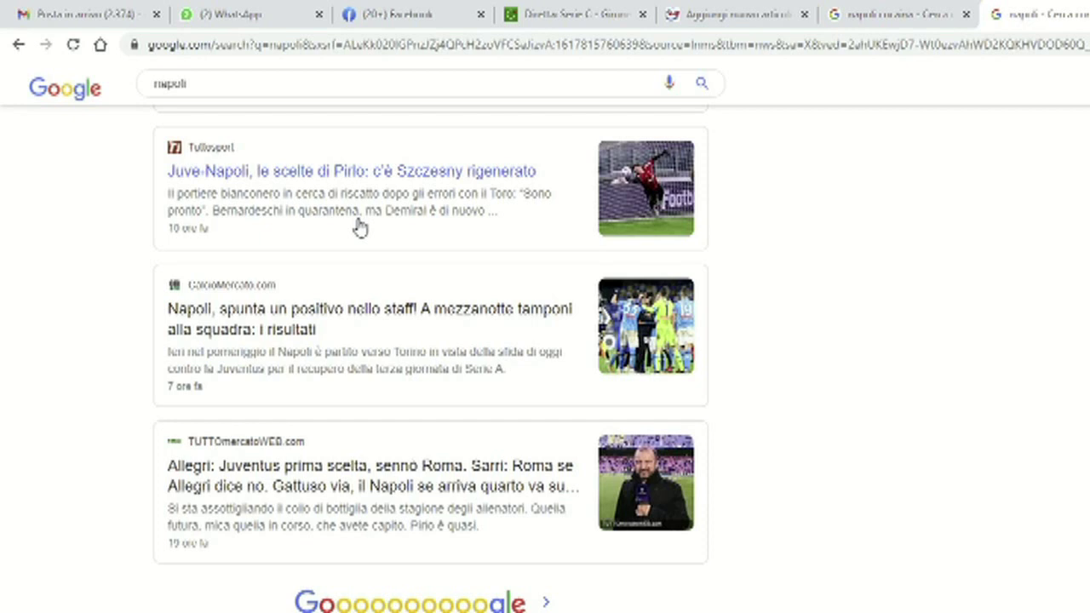
scroll(401, 304, "up", 10)
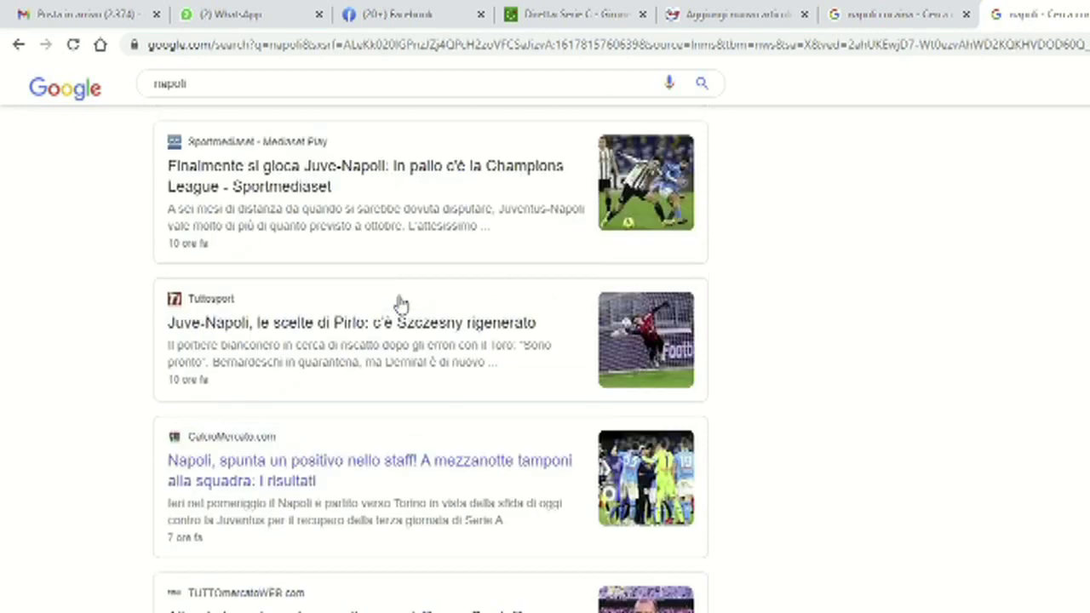
- Return to the "napoli cocaina" search, show its news results and look through the headlines
left_click(886, 17)
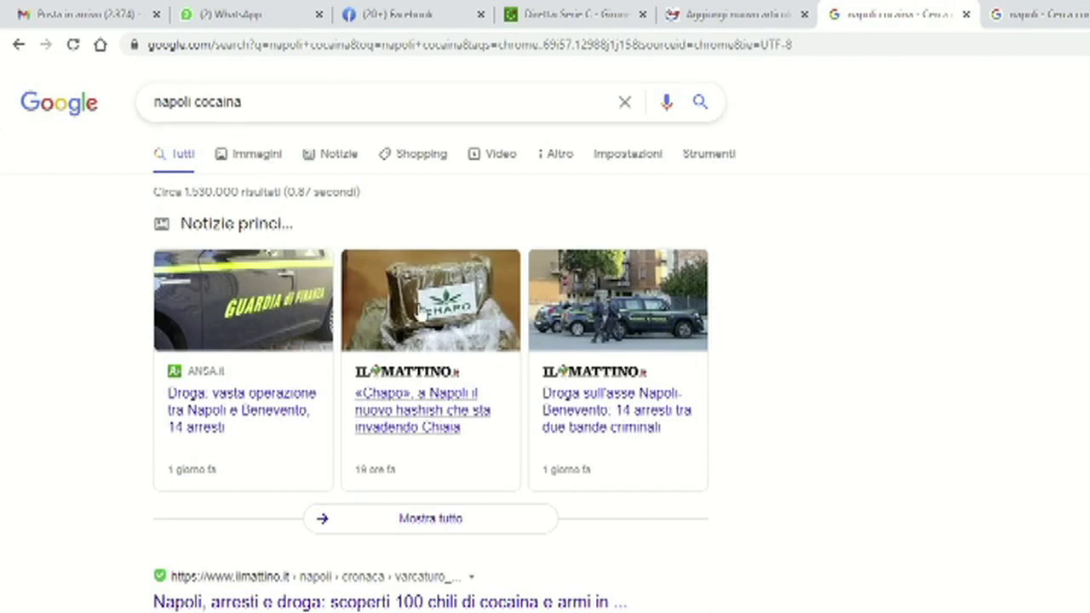
left_click(350, 162)
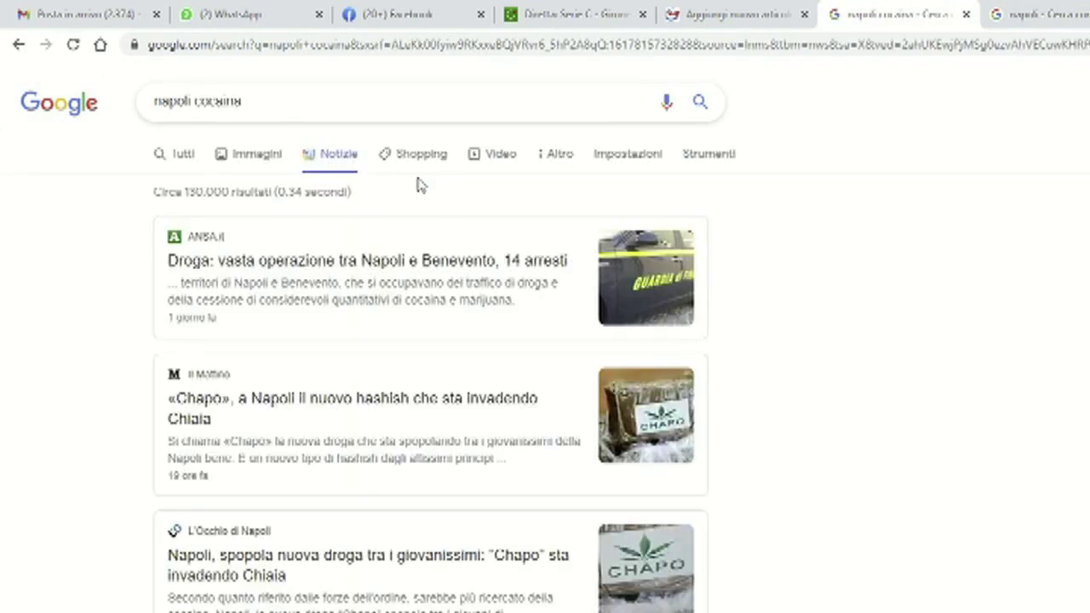
scroll(289, 271, "down", 3)
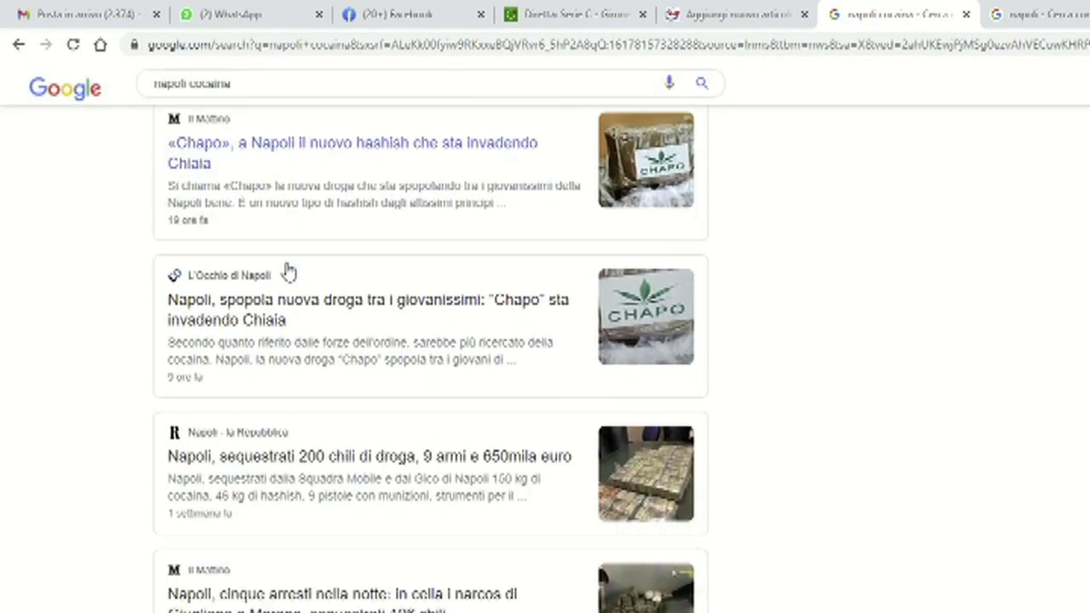
scroll(288, 271, "down", 6)
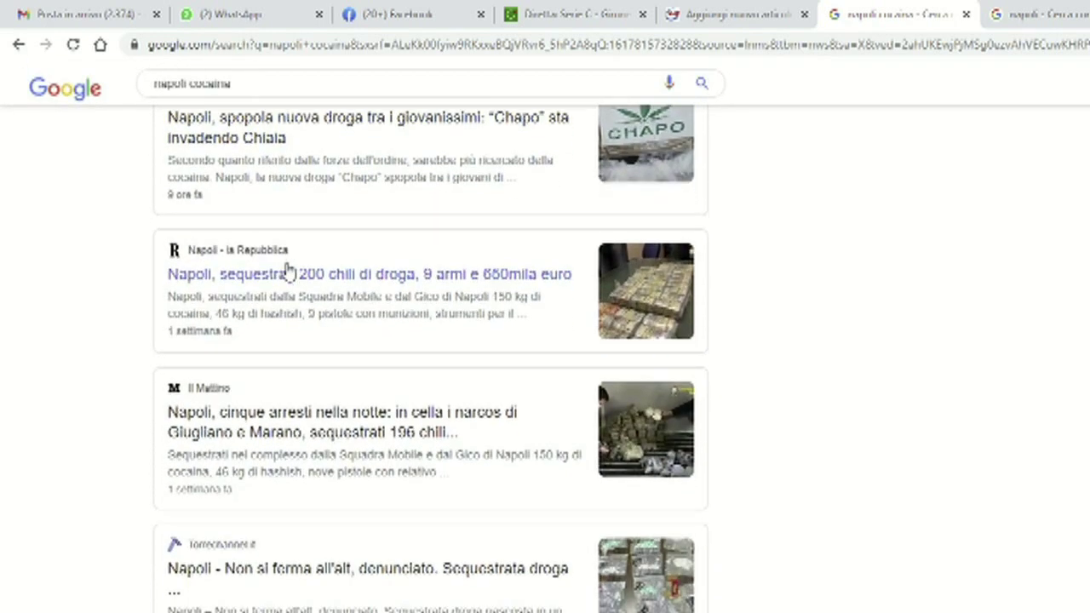
scroll(288, 271, "down", 5)
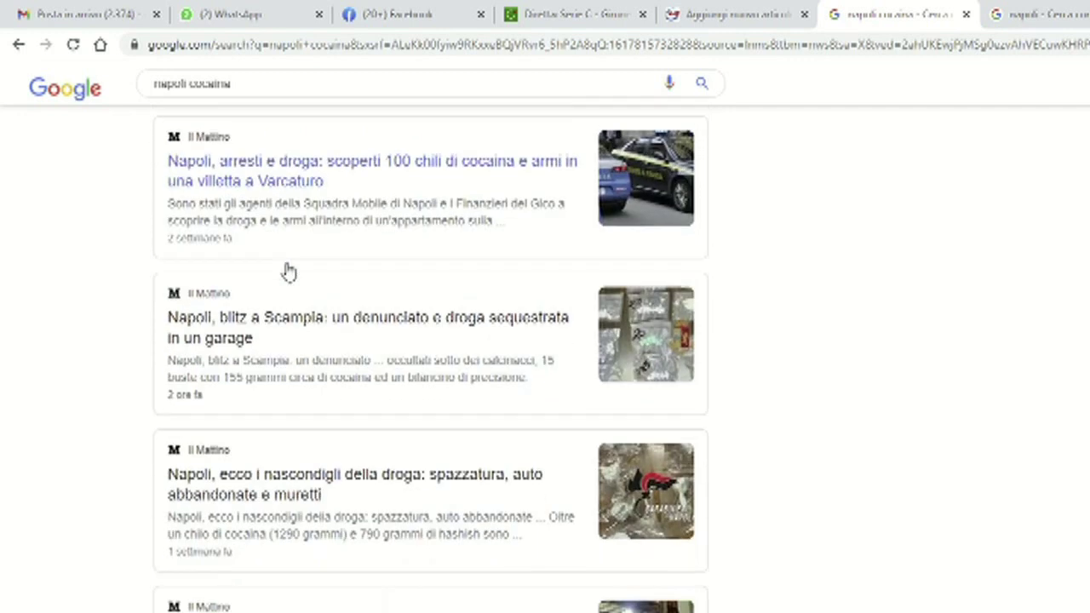
- Go back to the article draft and add "napoli" as the main keyword in the Rank Math SEO settings
left_click(716, 17)
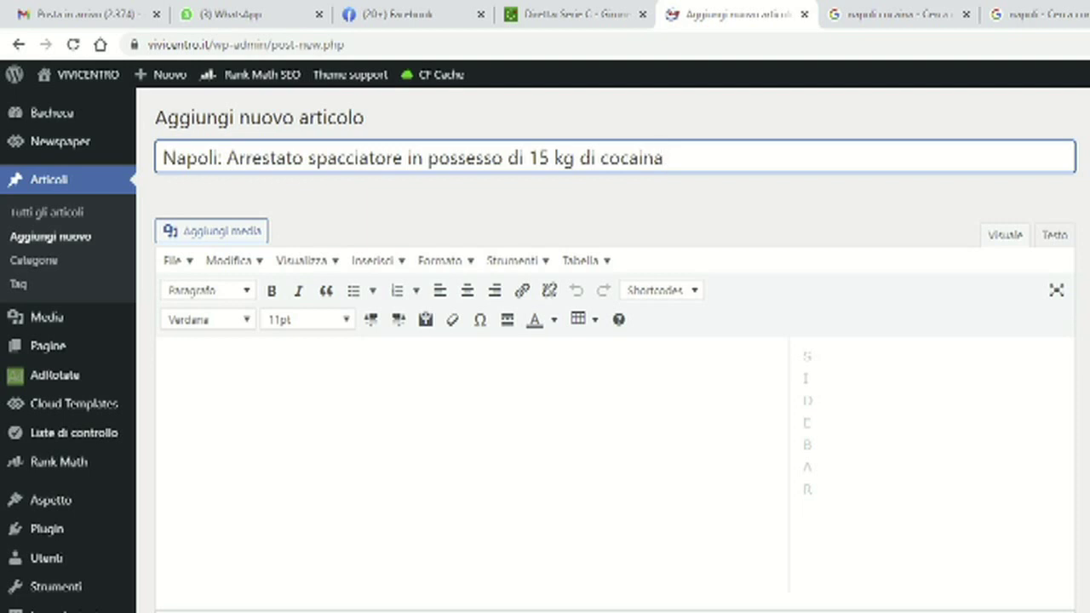
key("Tab")
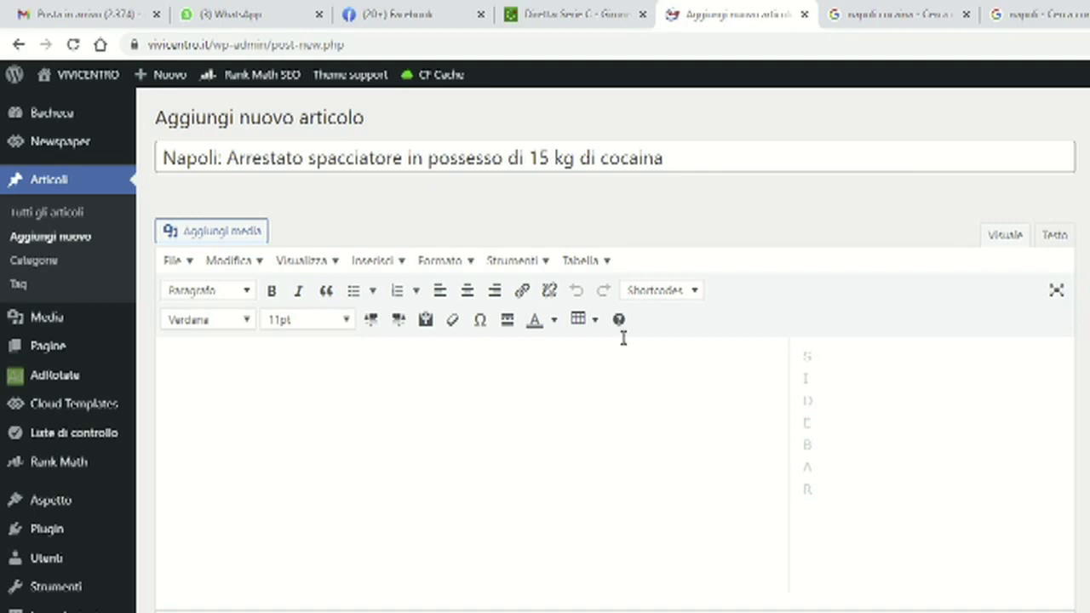
scroll(356, 243, "down", 8)
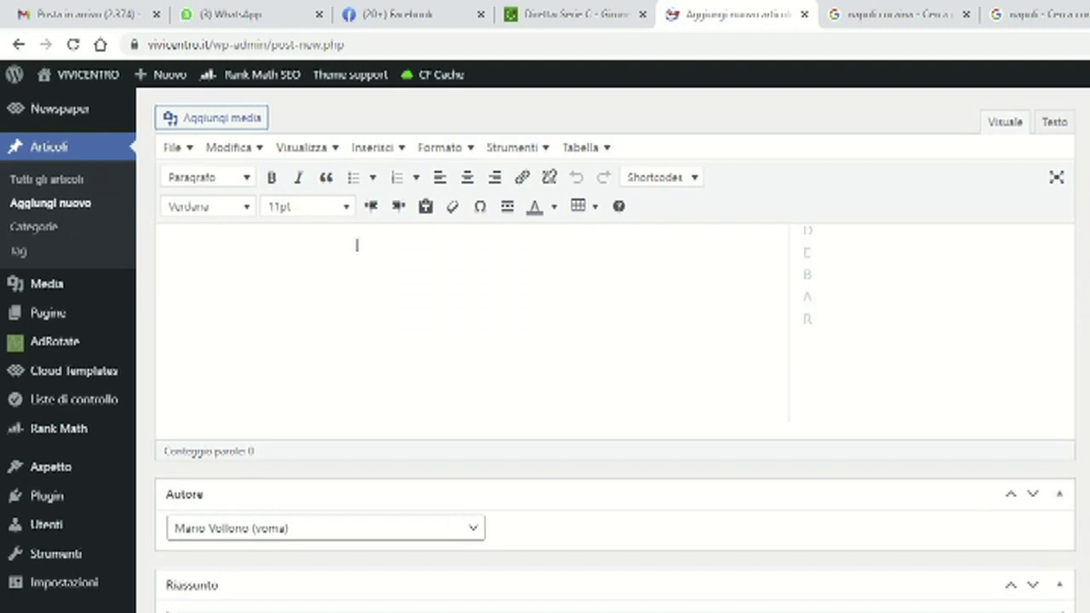
scroll(356, 251, "down", 1)
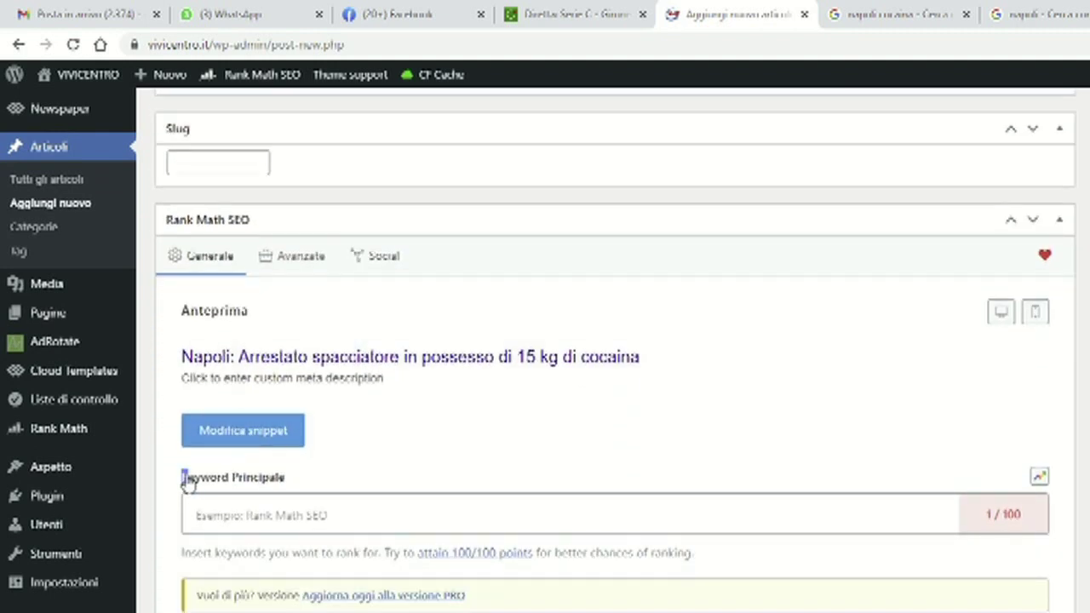
left_click_drag(185, 479, 297, 479)
left_click(324, 478)
left_click(332, 516)
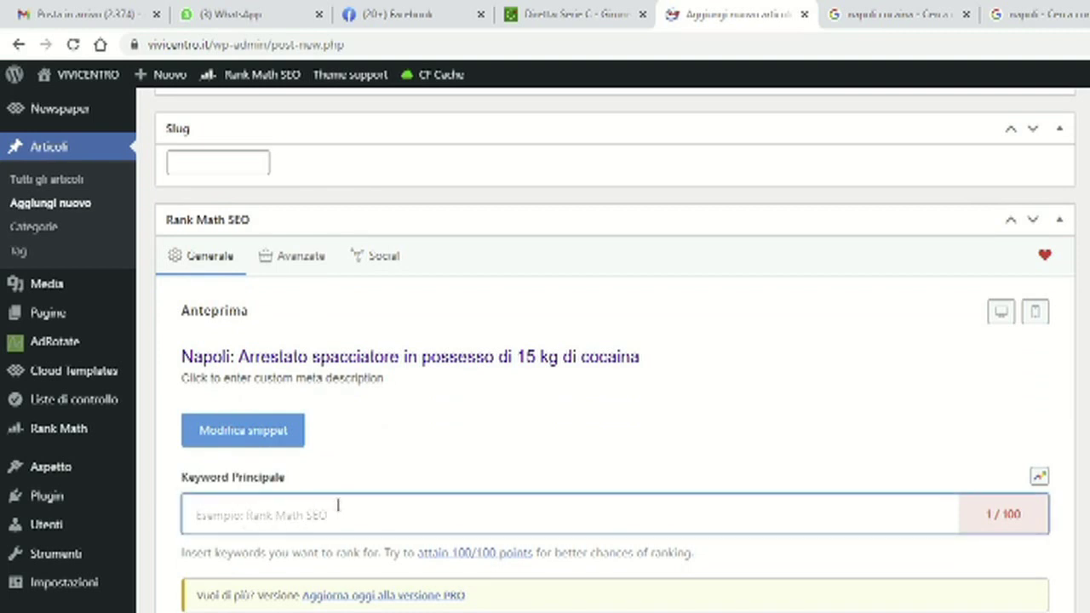
type("napoli")
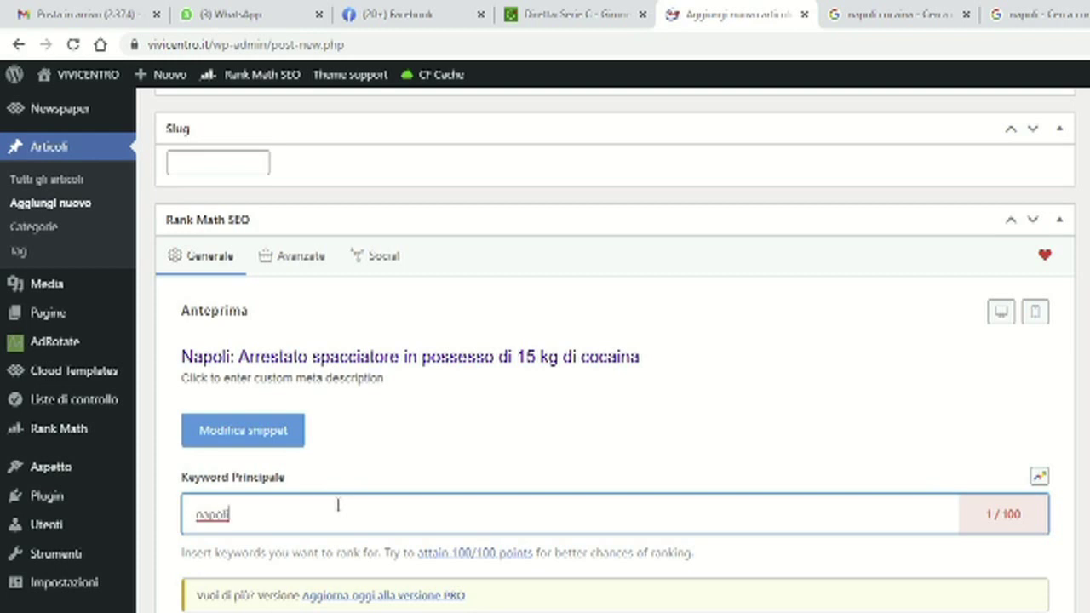
key("Return")
- Add "arrestato spiacciatore" and "cocaina" as further Rank Math keywords after "napoli"
type("arrestato spa")
key("BackSpace")
key("BackSpace")
key("BackSpace")
type("spacciatore")
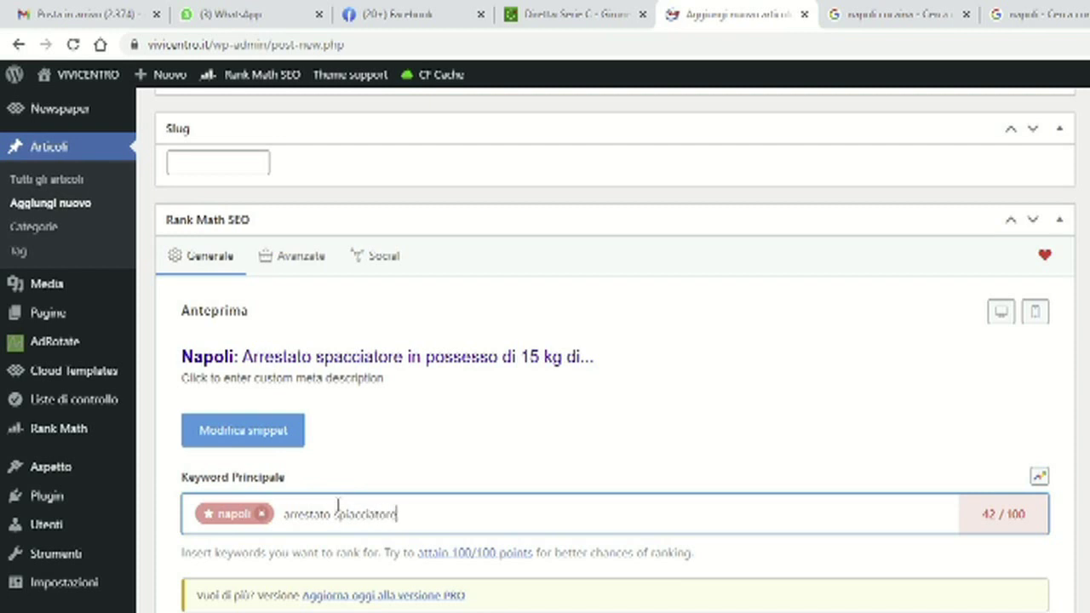
key("Return")
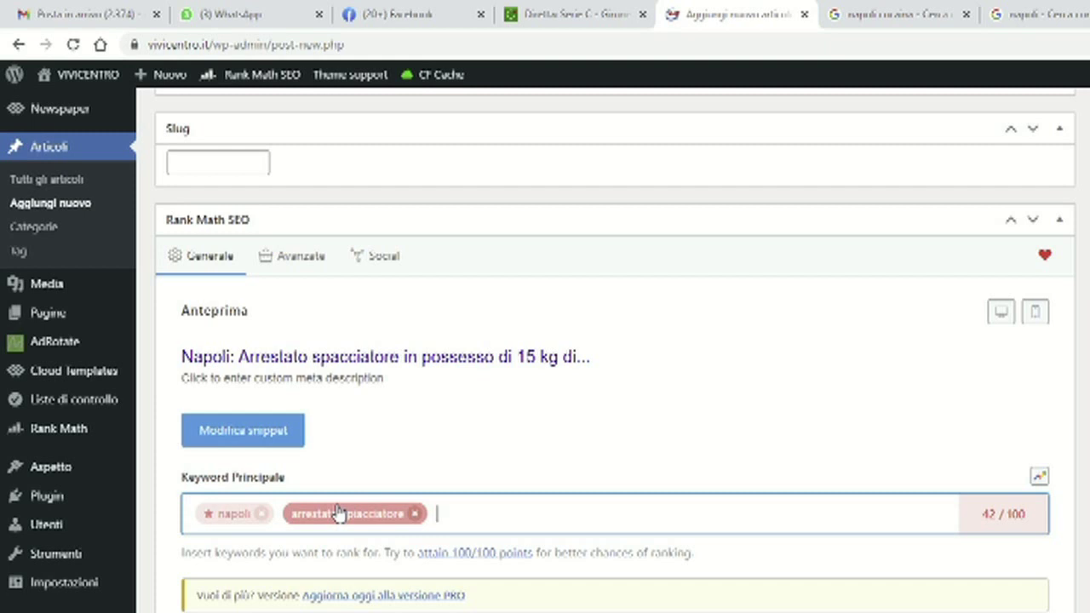
type("cocaina")
key("Return")
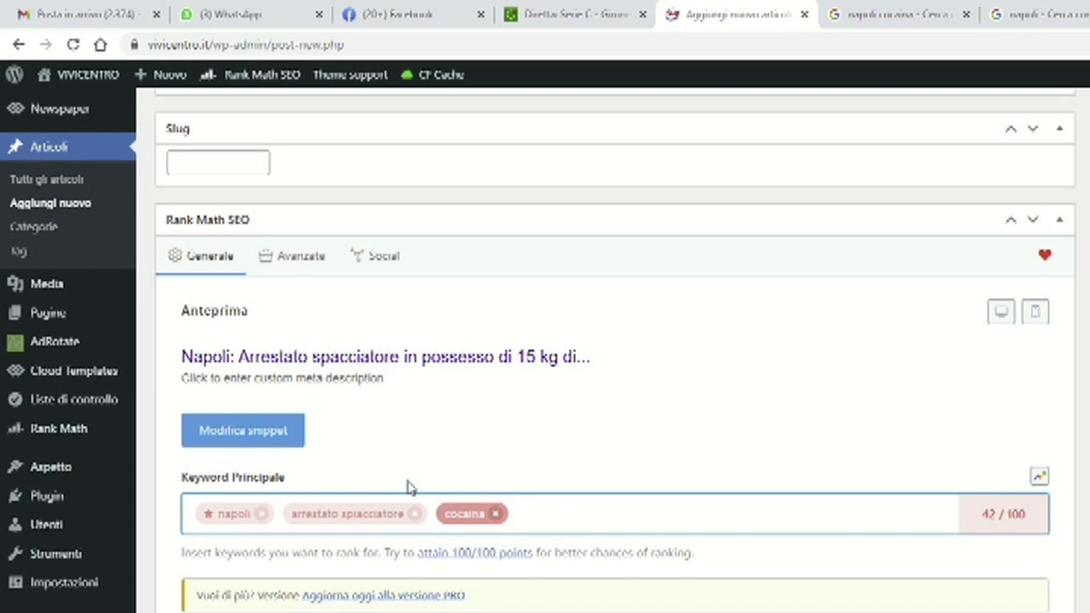
- Copy the full article title and paste it into the empty article body
scroll(408, 486, "up", 15)
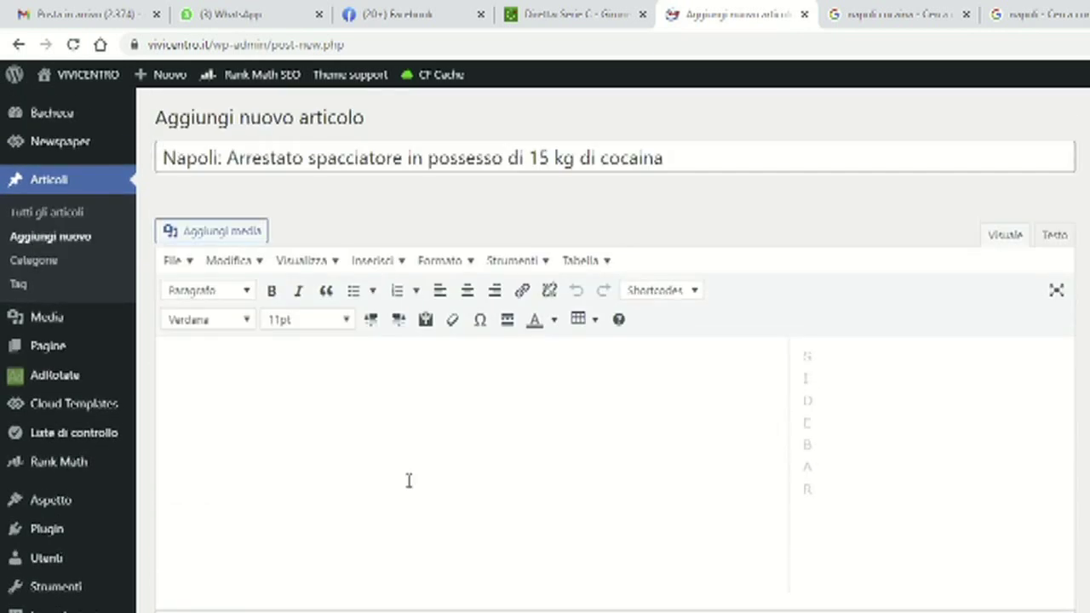
scroll(443, 488, "down", 5)
scroll(716, 474, "up", 4)
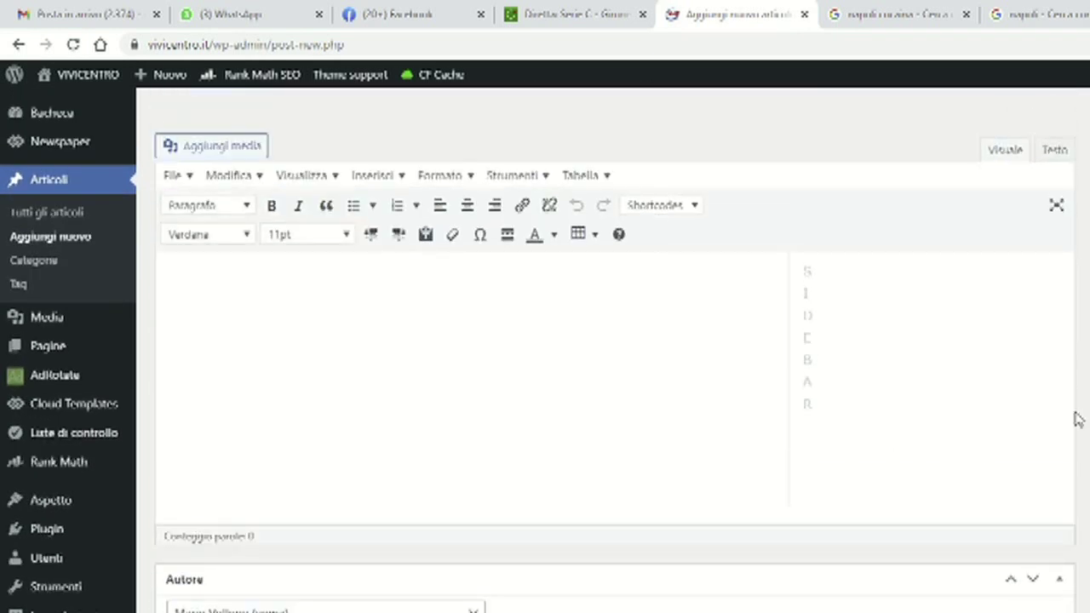
scroll(613, 351, "up", 1)
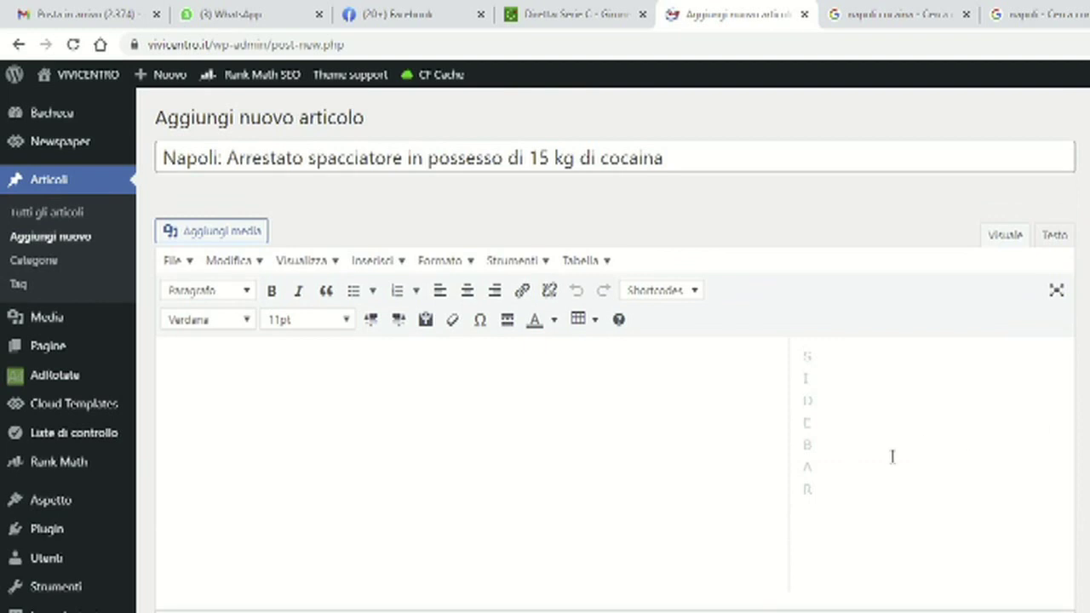
left_click(278, 367)
left_click_drag(164, 159, 679, 158)
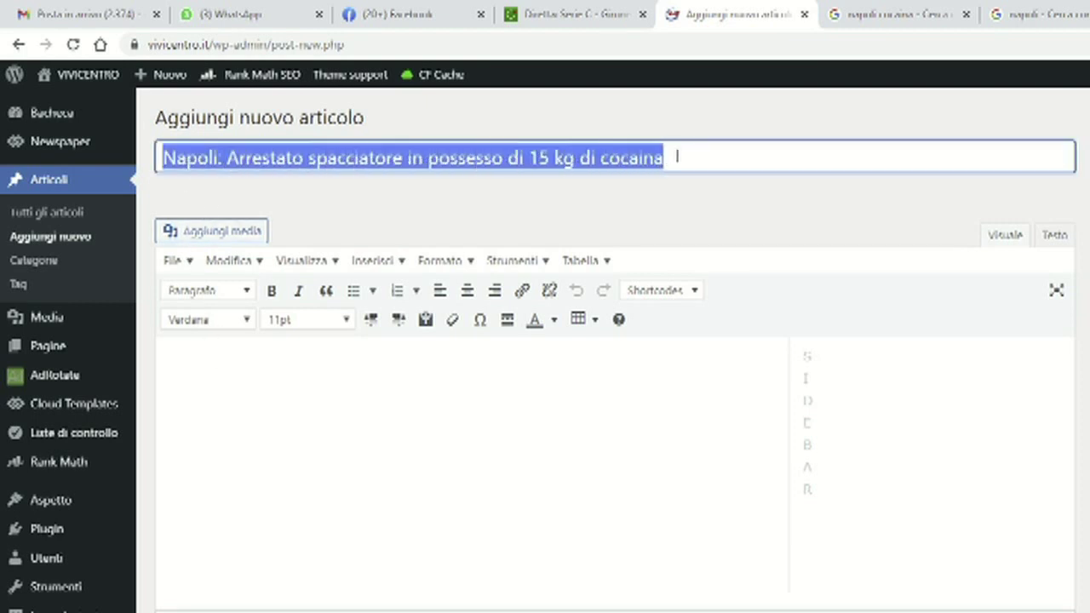
key("ctrl+c")
left_click(274, 383)
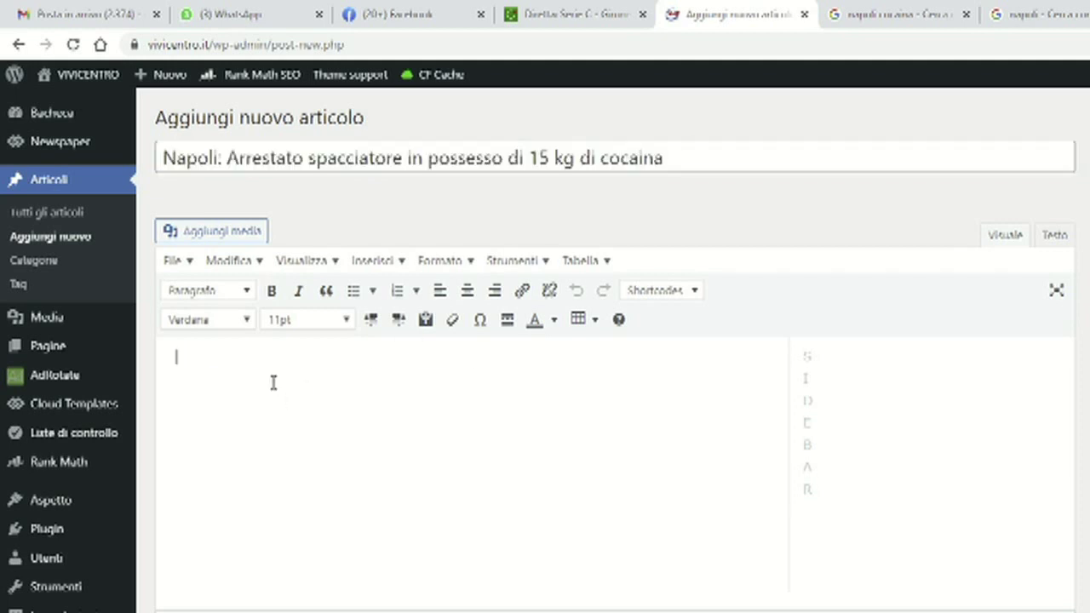
key("ctrl+v")
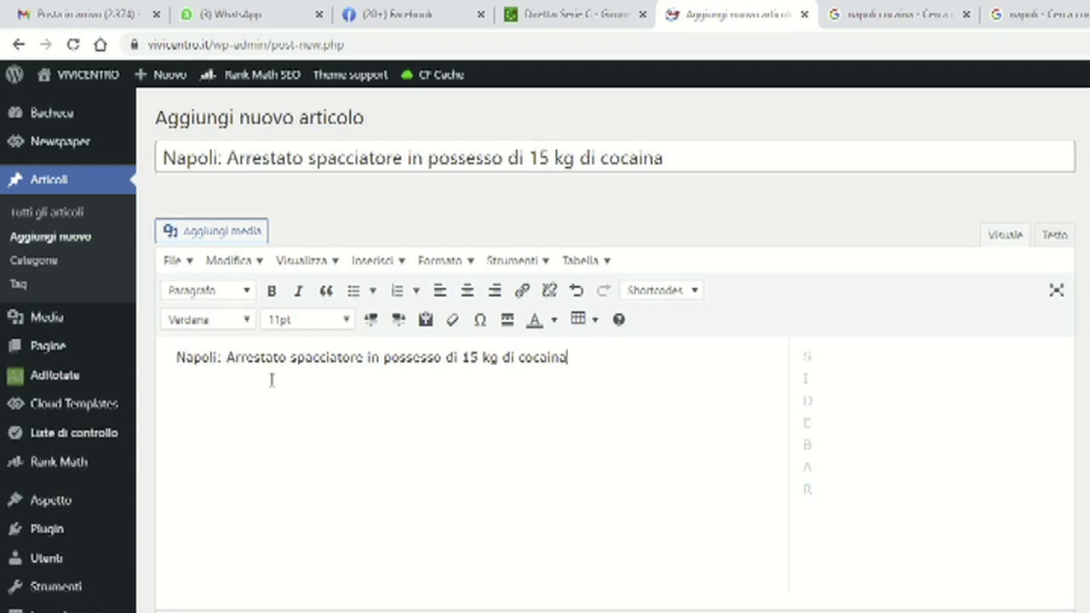
- Replace the pasted title in the body with four filler paragraphs: "cqacqcqwcqwcqwec", "cewqc", "wecwe" and "ceqw"
left_click(177, 358)
left_click_drag(585, 365, 165, 350)
type("cqacqdqwcqwcqwec")
key("Return")
type("cewqc")
key("Return")
type("wecwe")
key("Return")
type("cwqw")
key("Return")
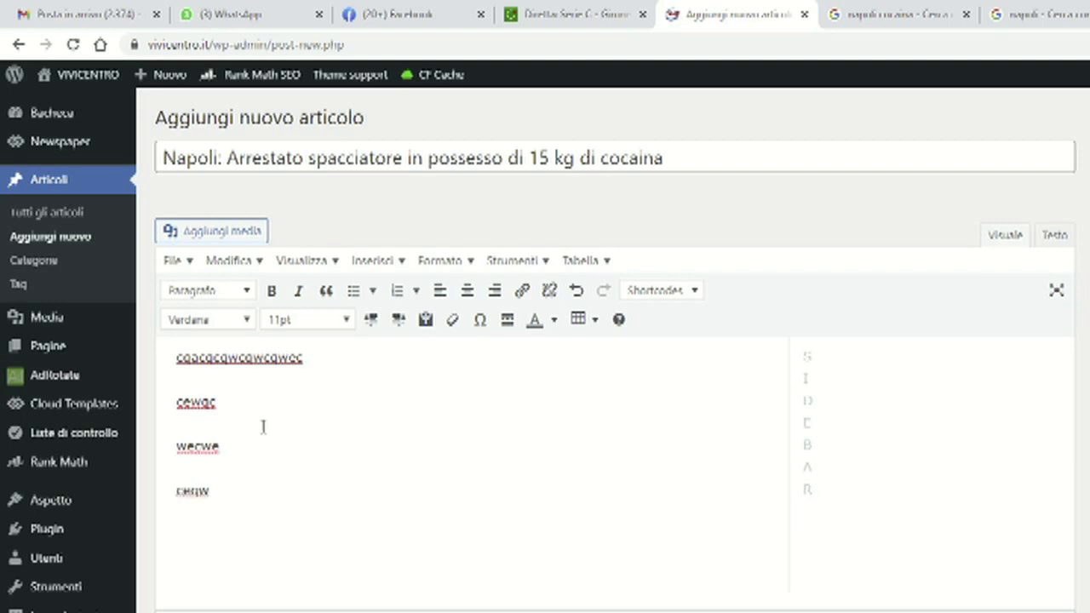
- Paste the copied title as a paragraph below the filler text and add more filler paragraphs under it, starting with "qedfe"
key("ctrl+v")
key("Return")
type("qcdfc")
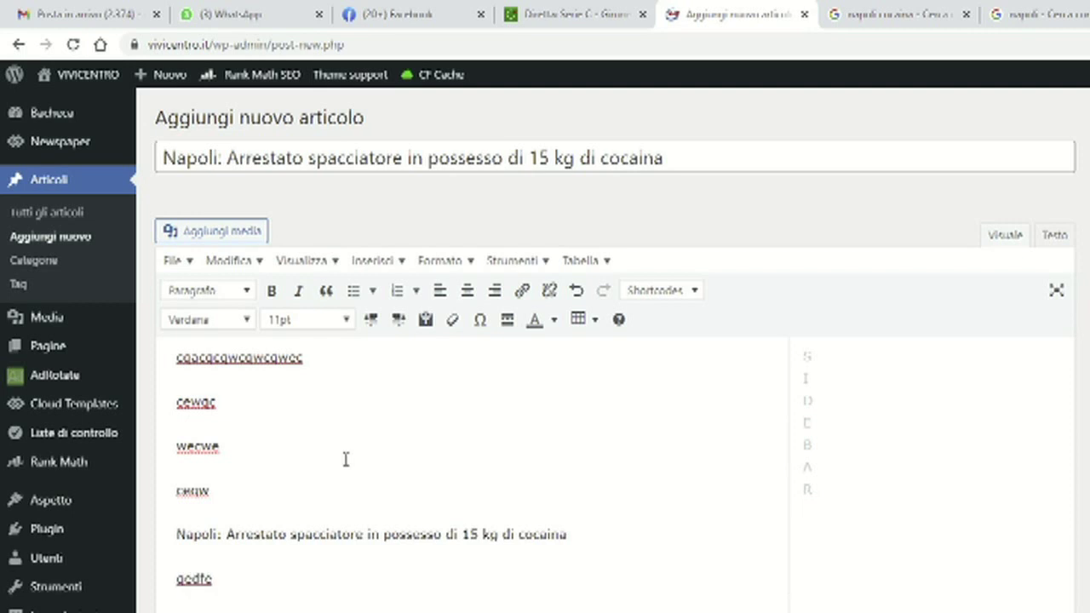
scroll(346, 460, "down", 1)
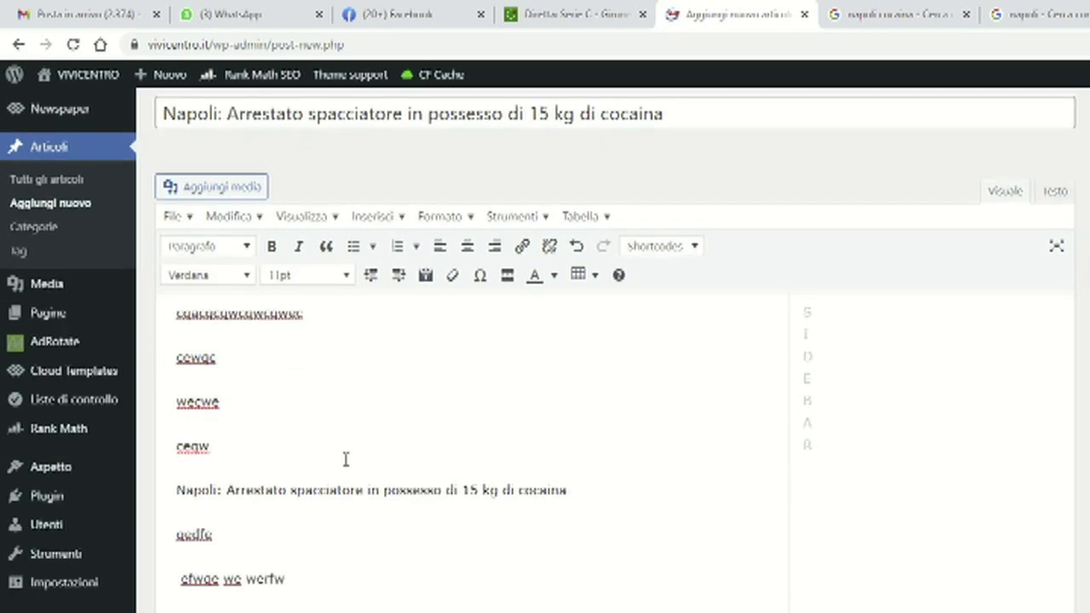
scroll(346, 460, "down", 1)
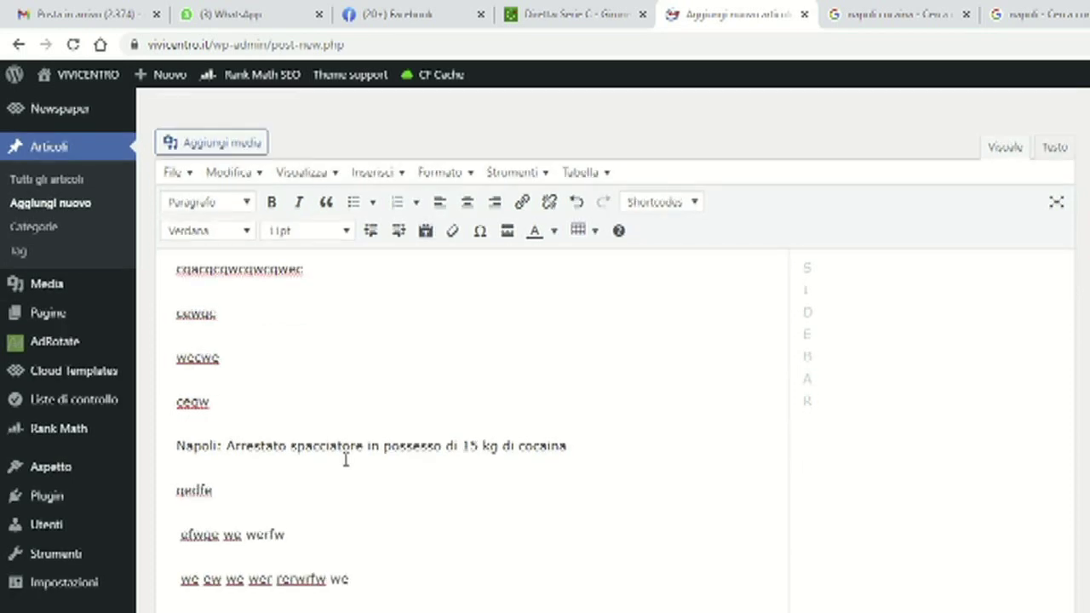
scroll(346, 460, "down", 2)
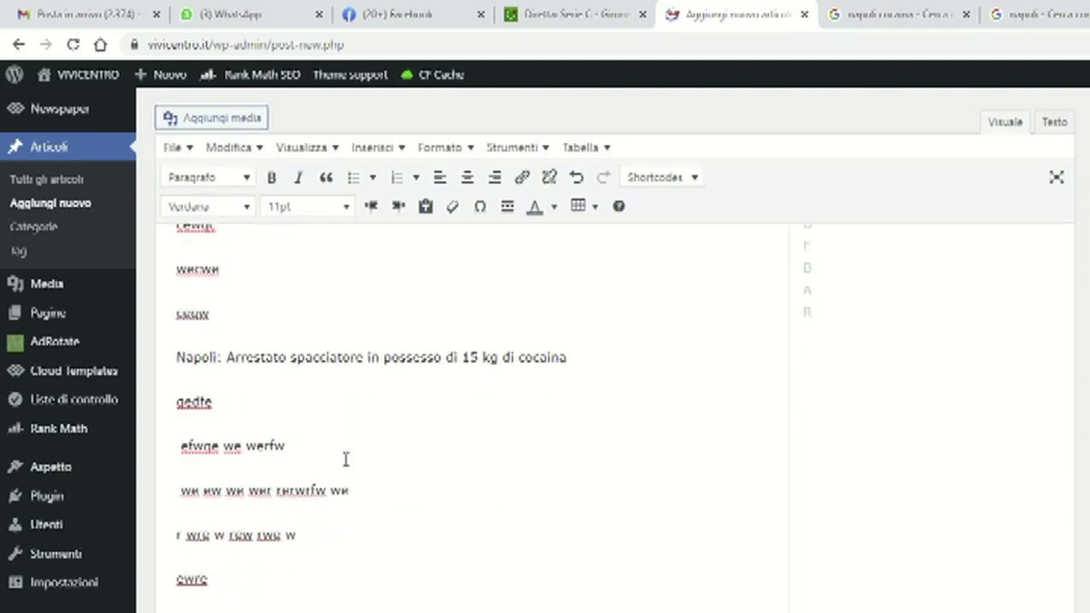
scroll(346, 460, "down", 1)
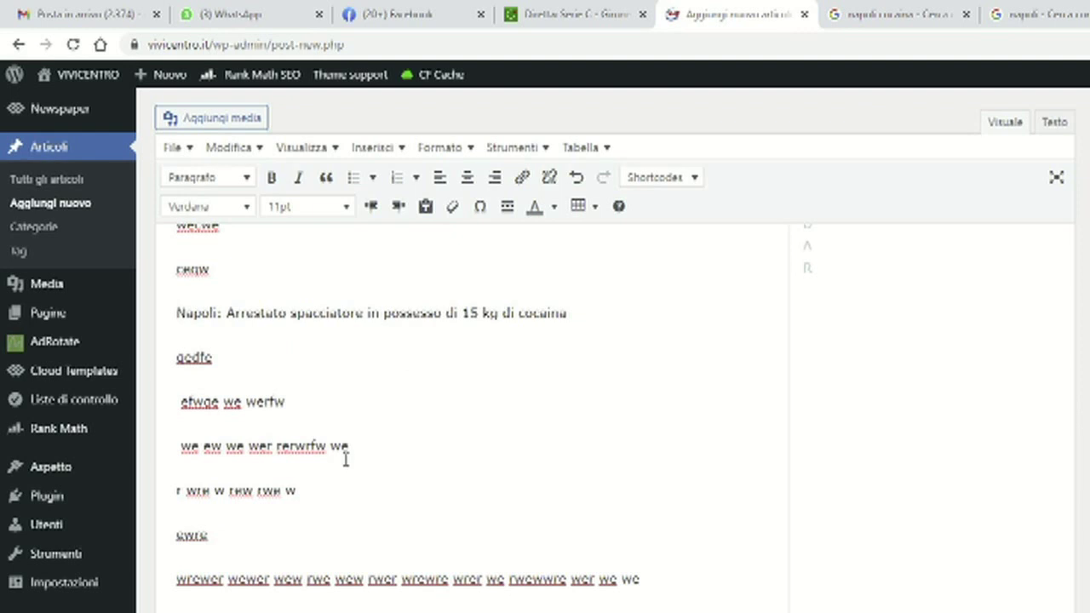
scroll(346, 460, "down", 1)
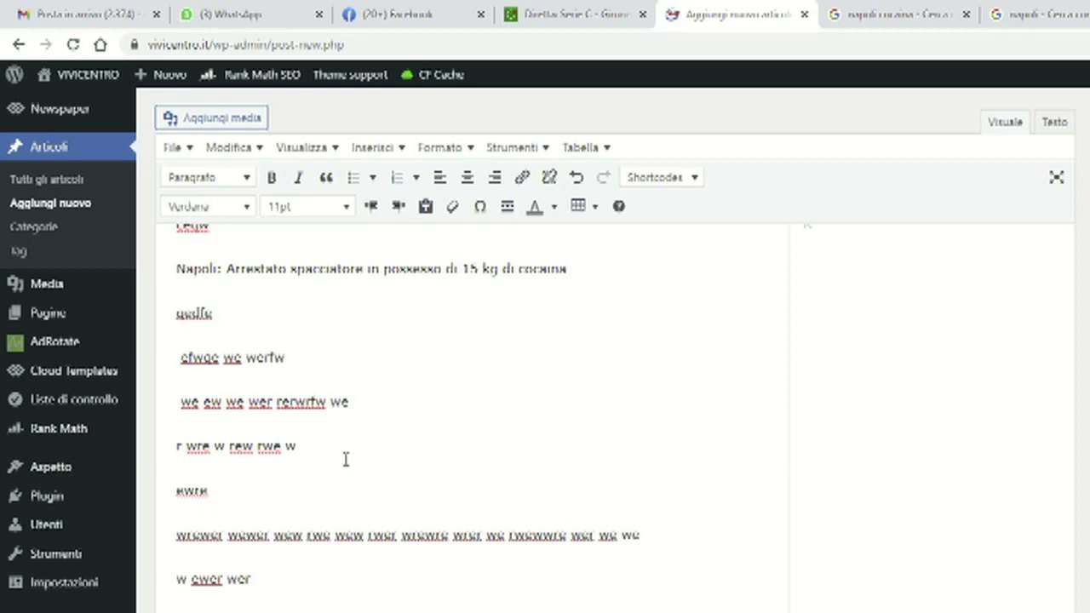
- Move the title sentence from below the filler paragraphs to a new first paragraph at the start of the article body
scroll(80, 372, "up", 5)
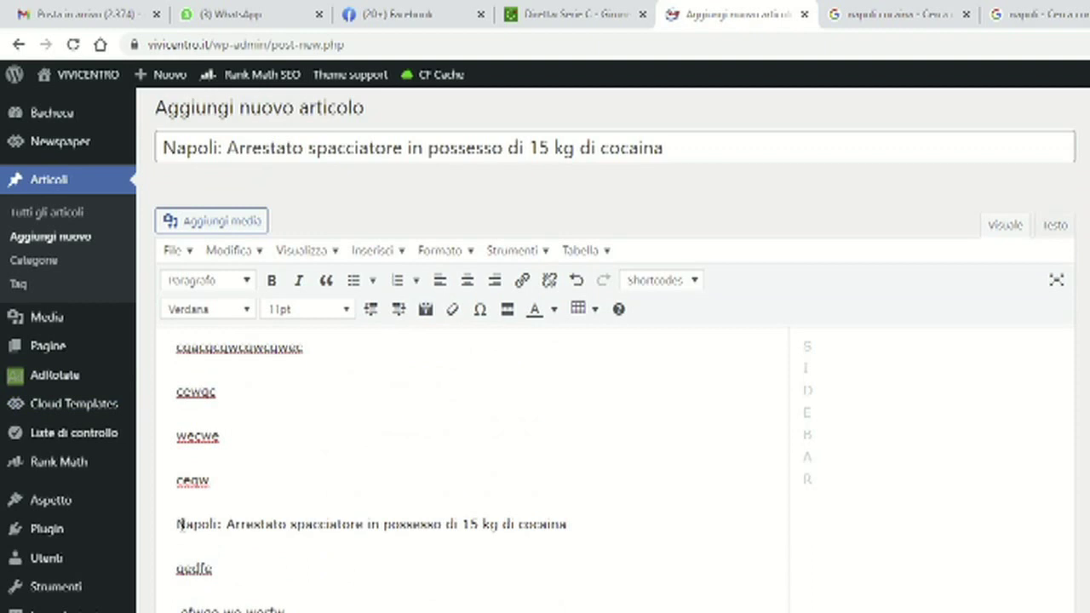
left_click_drag(180, 524, 594, 525)
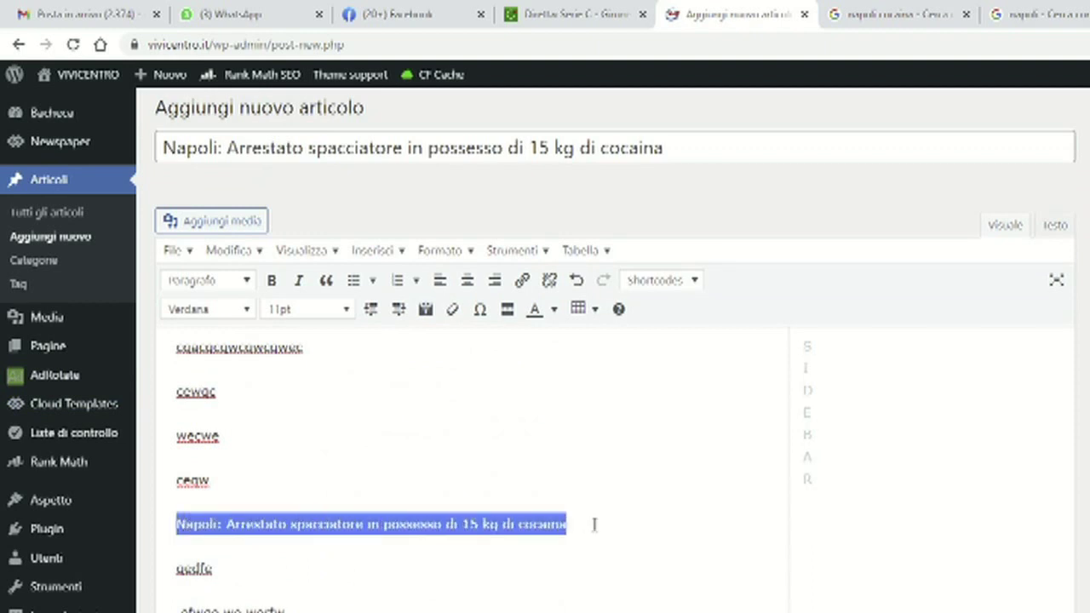
key("Delete")
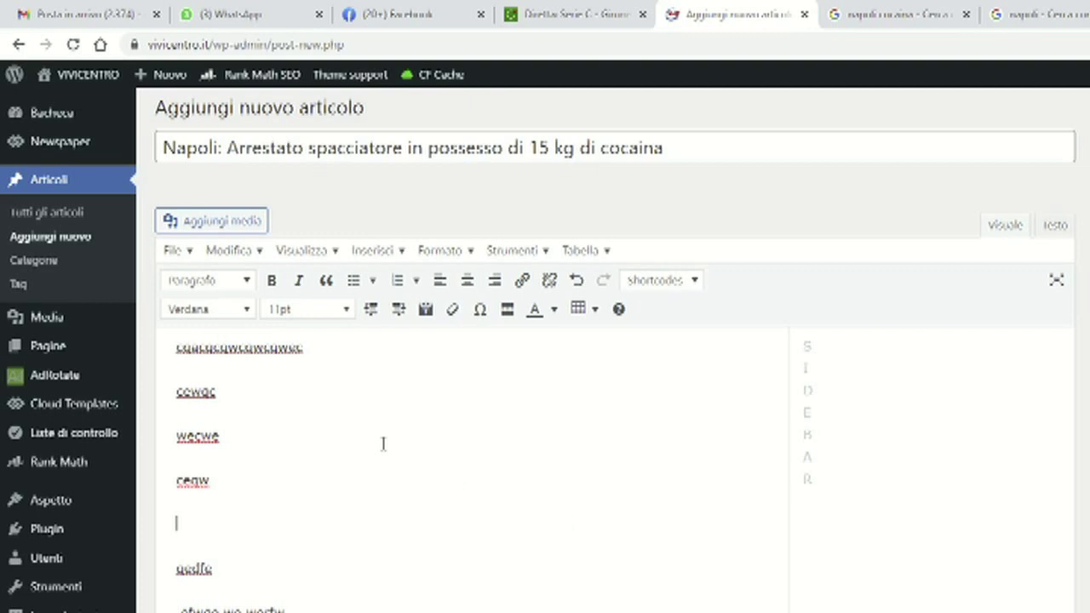
key("Delete")
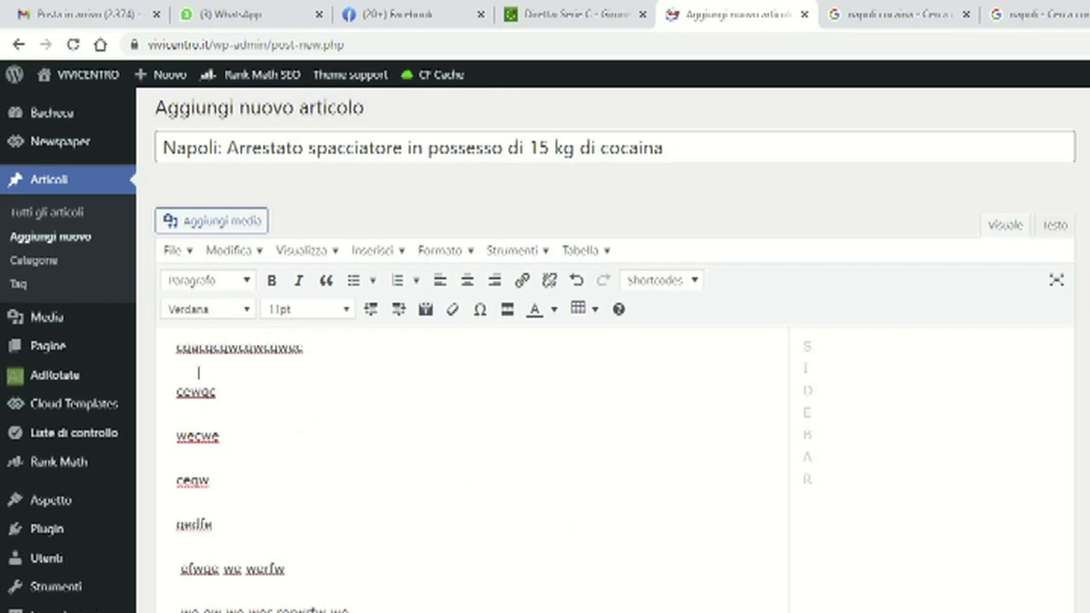
key("Return")
left_click(300, 308)
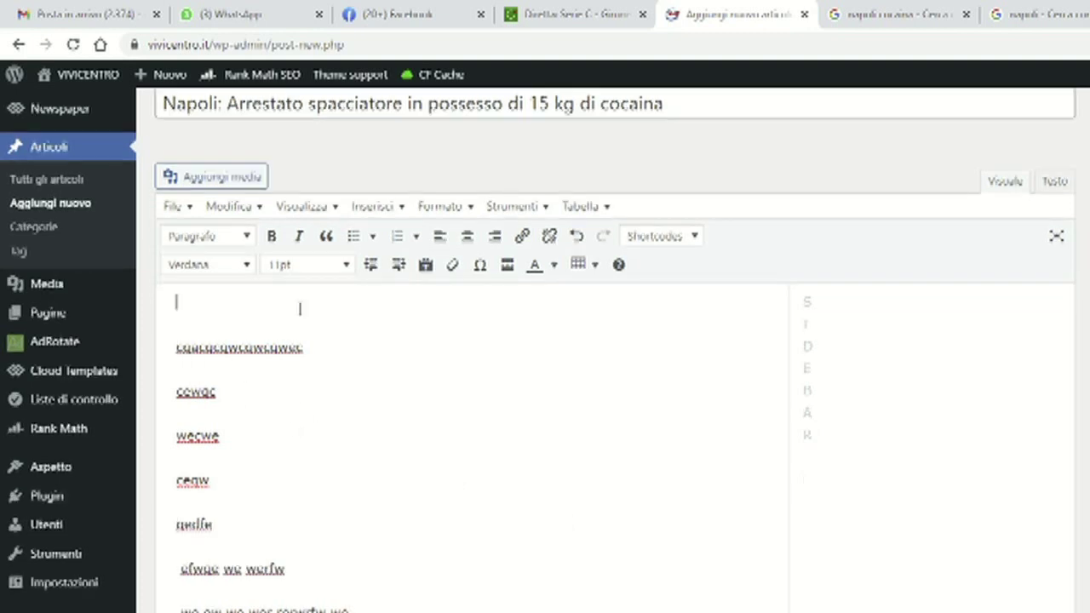
key("ctrl+v")
scroll(290, 328, "up", 1)
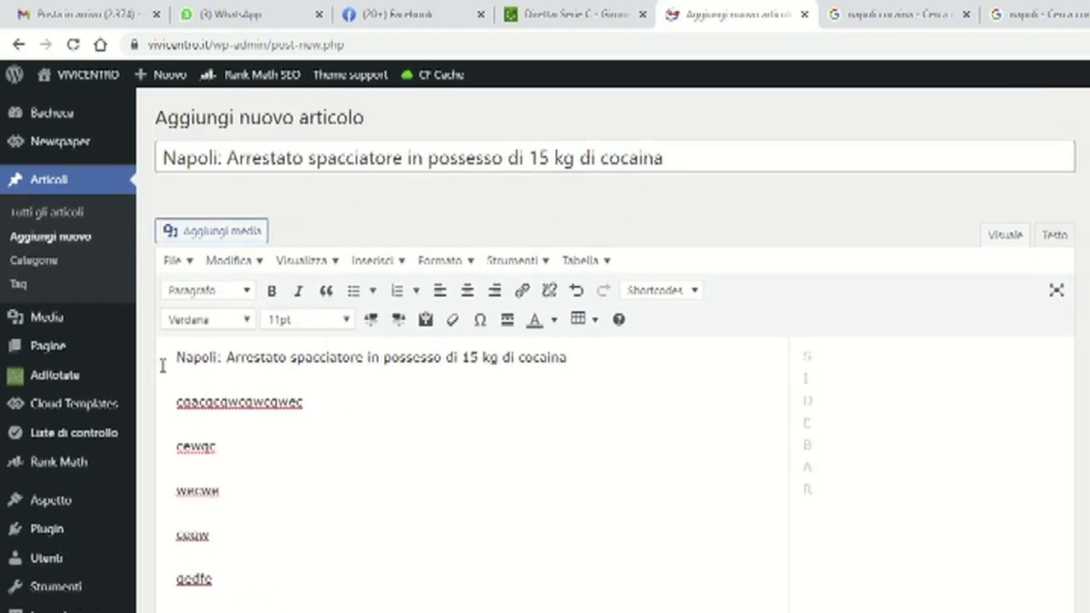
- Review the article body from its opening sentence to its end, along with the author, Riassunto and Slug boxes below it
left_click_drag(195, 357, 486, 389)
left_click(487, 392)
scroll(482, 479, "down", 1)
scroll(482, 480, "down", 3)
scroll(462, 431, "down", 3)
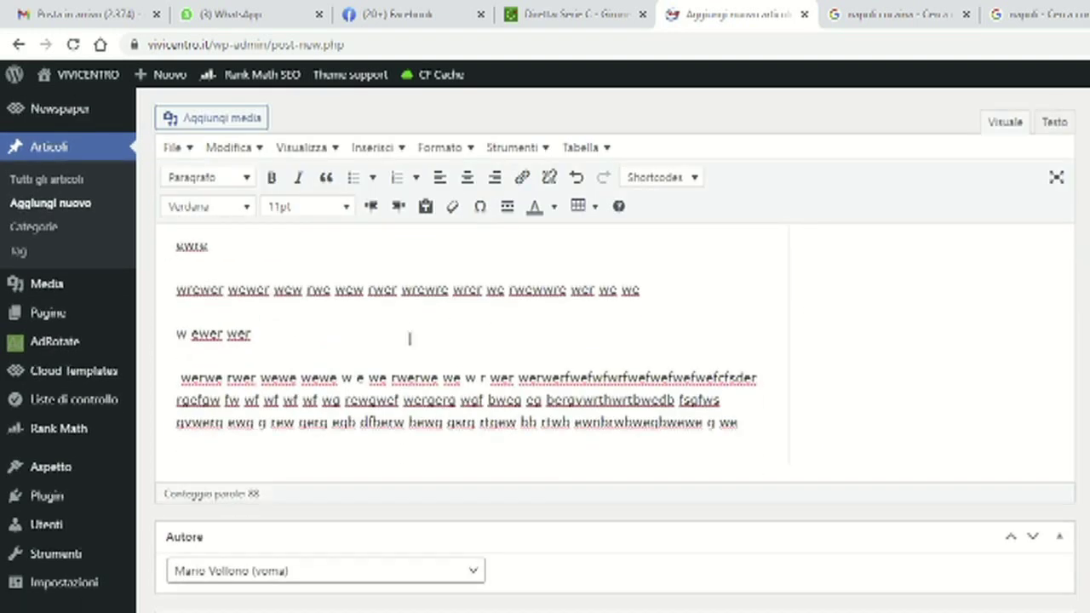
scroll(403, 329, "down", 2)
scroll(407, 319, "up", 3)
scroll(406, 231, "down", 3)
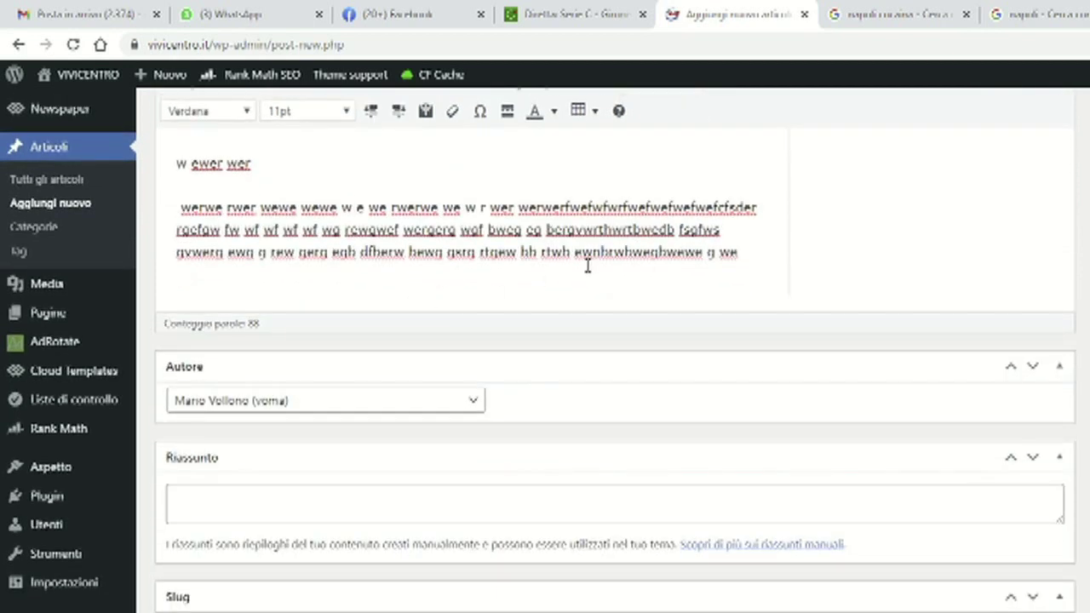
scroll(503, 268, "down", 1)
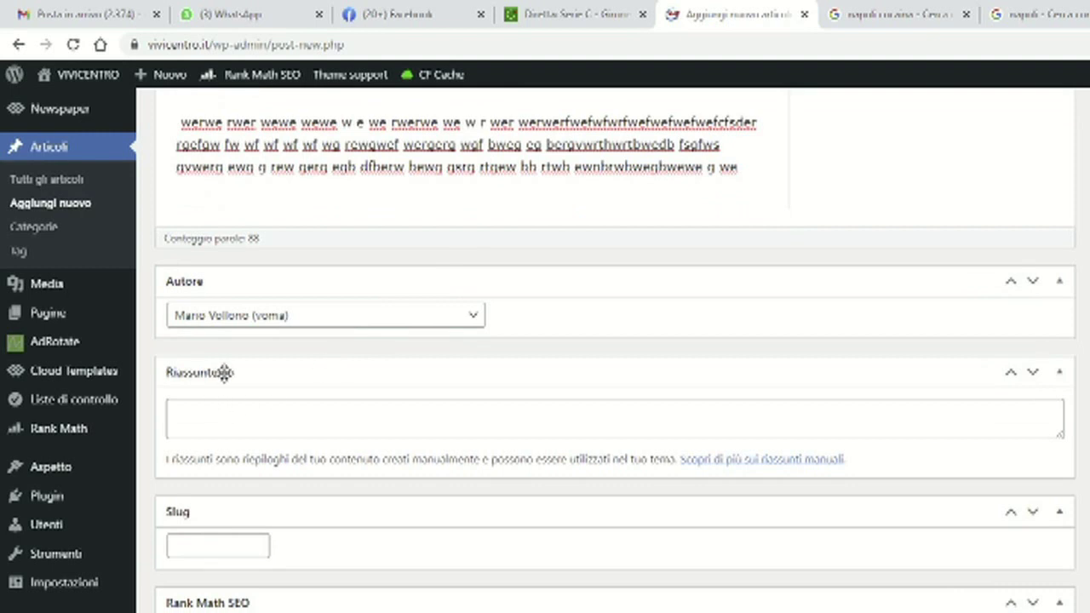
- Copy the body's opening sentence "Napoli: Arrestato spacciatore in possesso di 15 kg di cocaina" and paste it into the Riassunto field
scroll(999, 397, "up", 10)
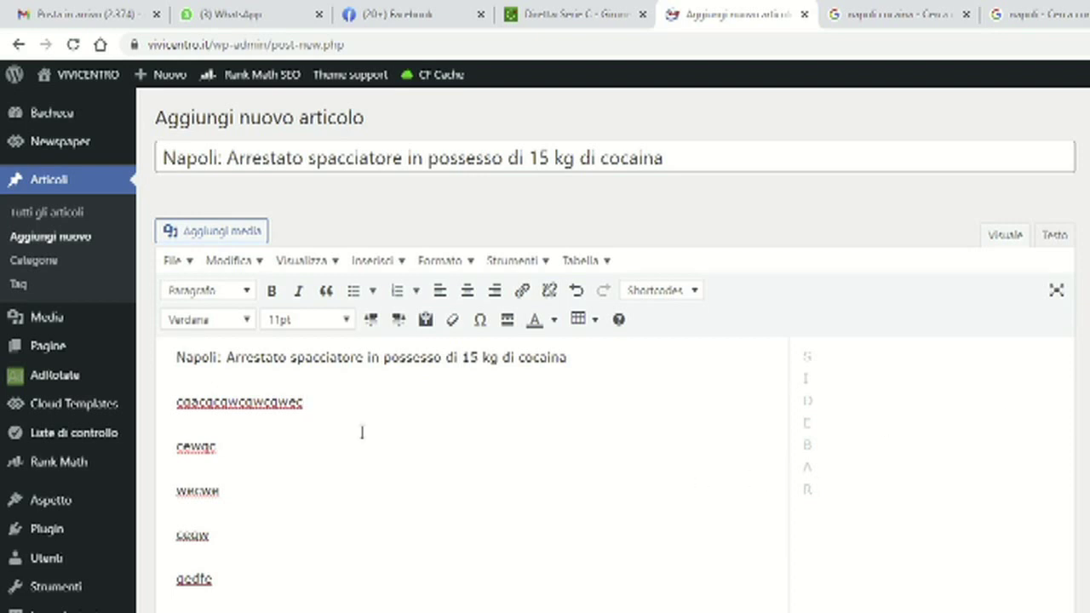
left_click_drag(178, 358, 591, 368)
key("ctrl+c")
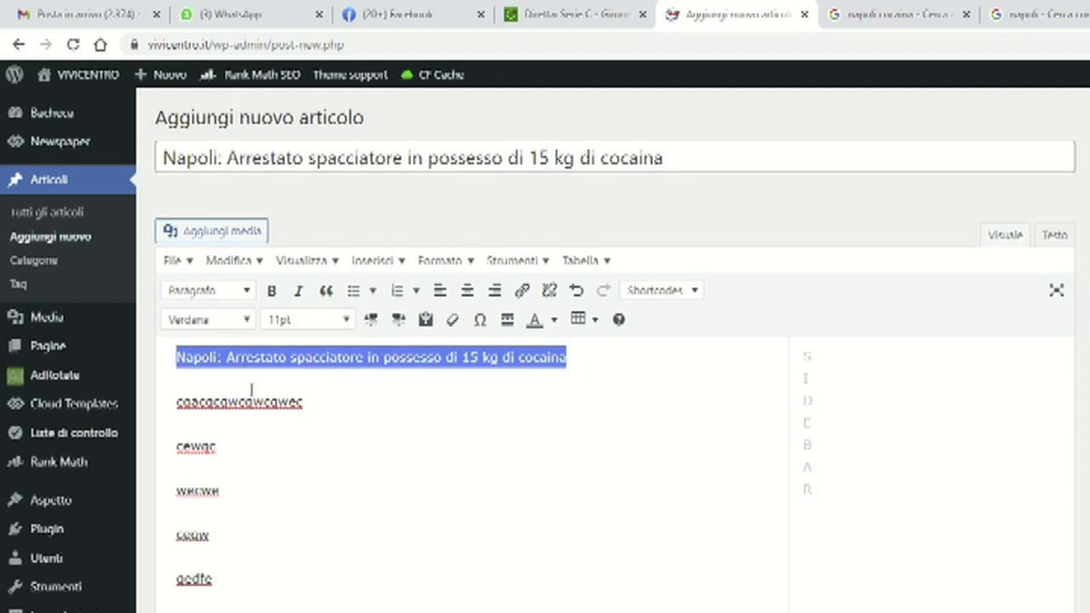
middle_click(312, 421)
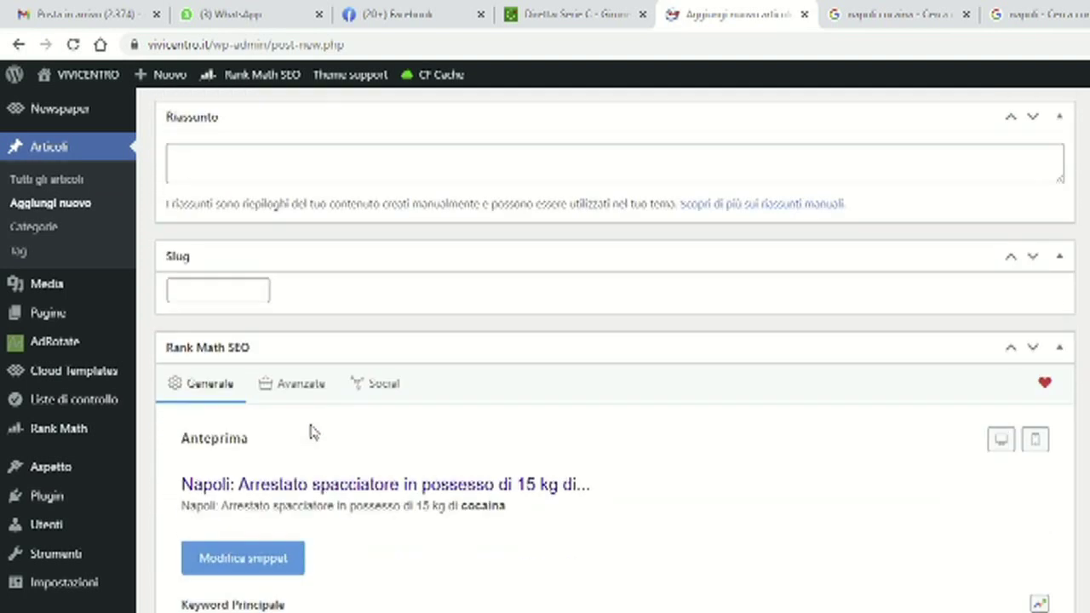
left_click(234, 249)
left_click(235, 249)
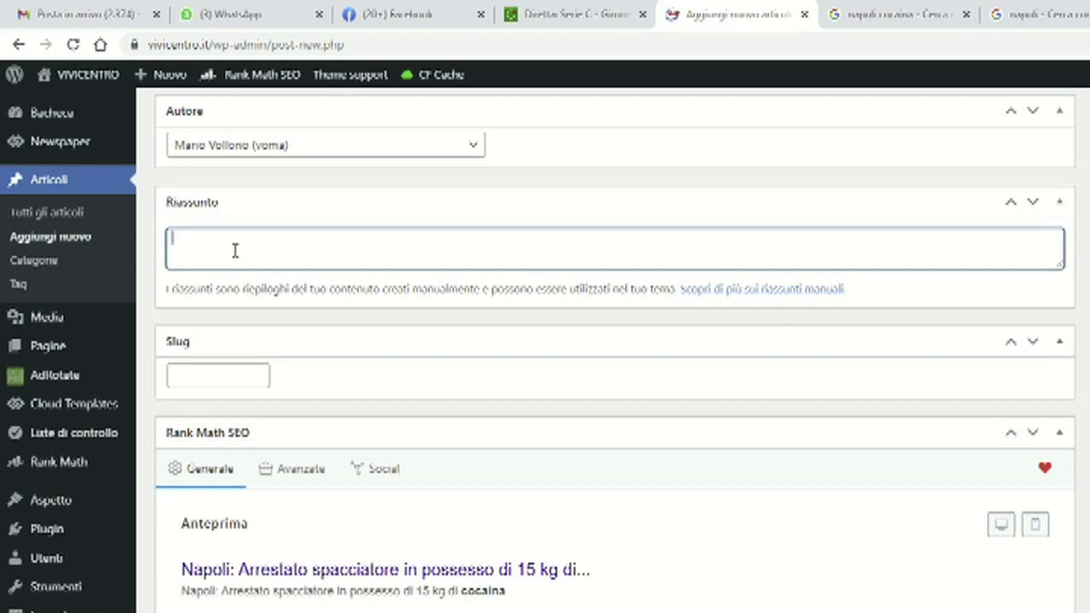
key("ctrl+v")
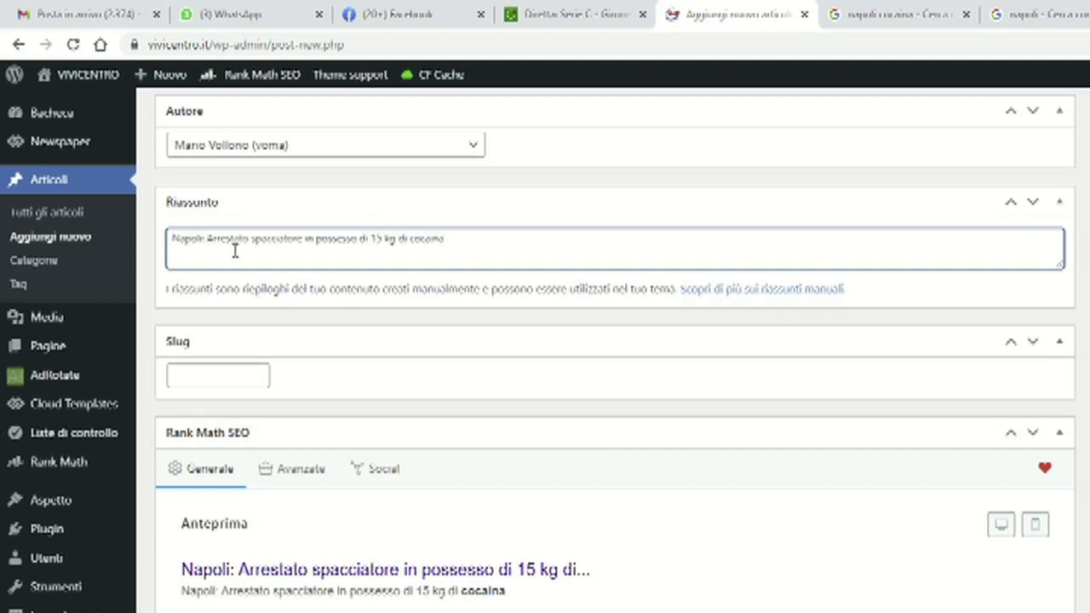
- Open the Rank Math snippet editor to show its title, permalink and description fields
scroll(594, 270, "up", 10)
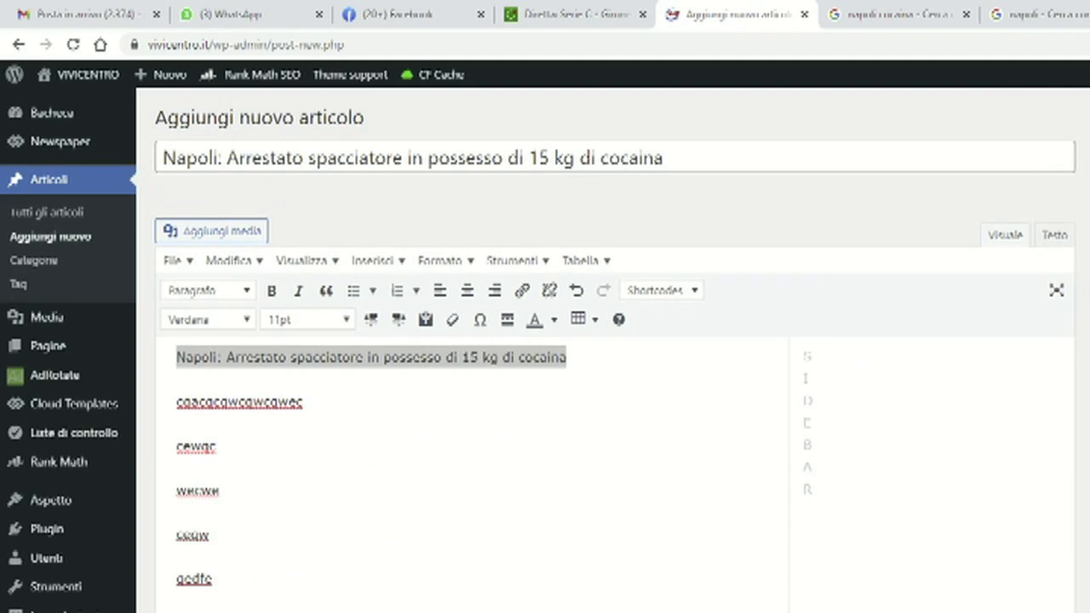
scroll(404, 441, "down", 15)
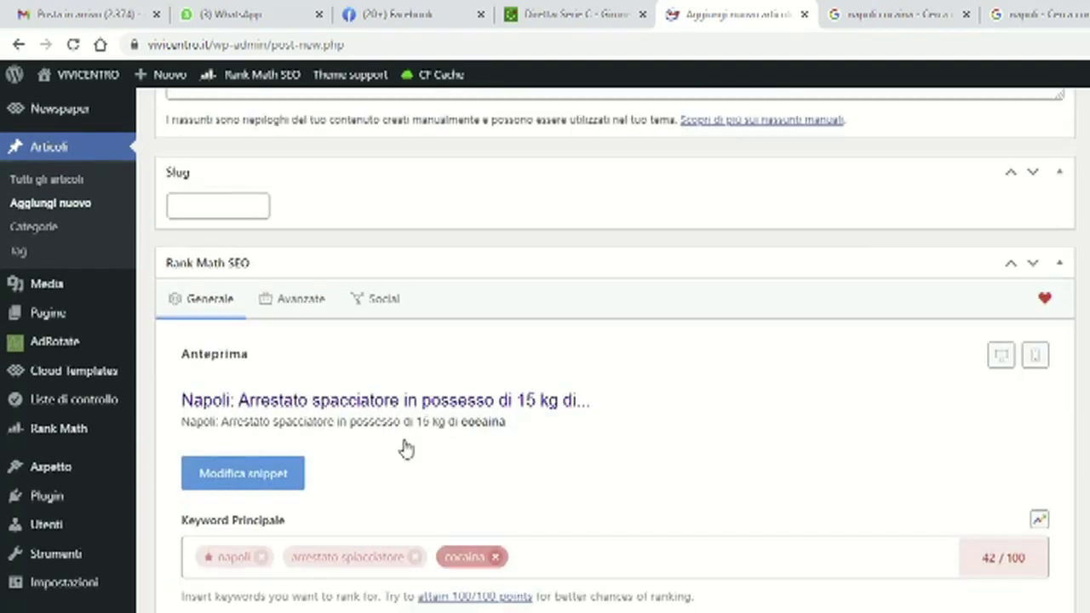
scroll(407, 449, "up", 2)
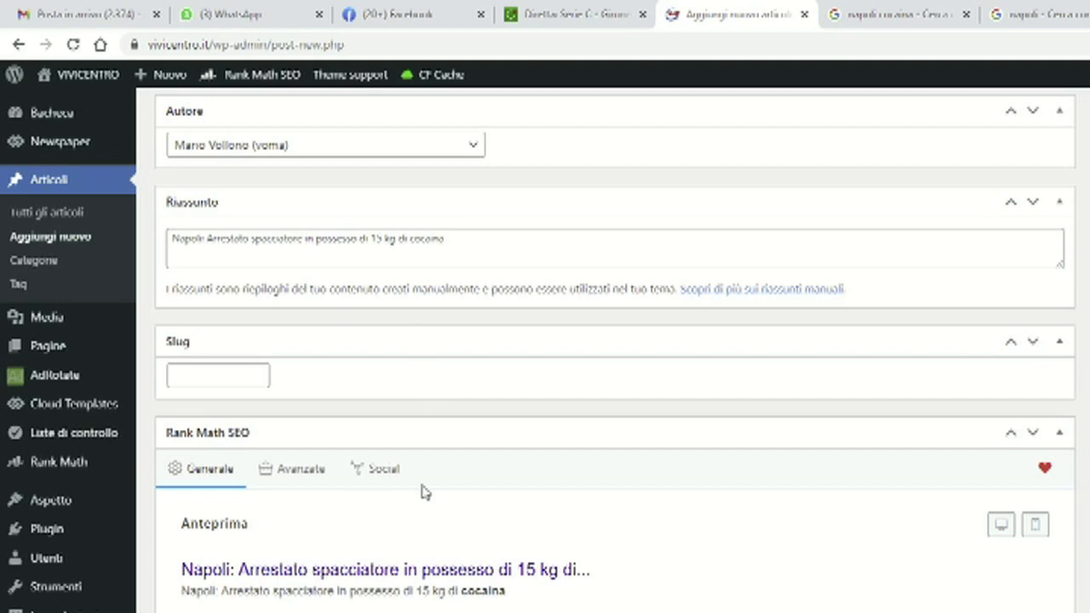
scroll(267, 526, "down", 1)
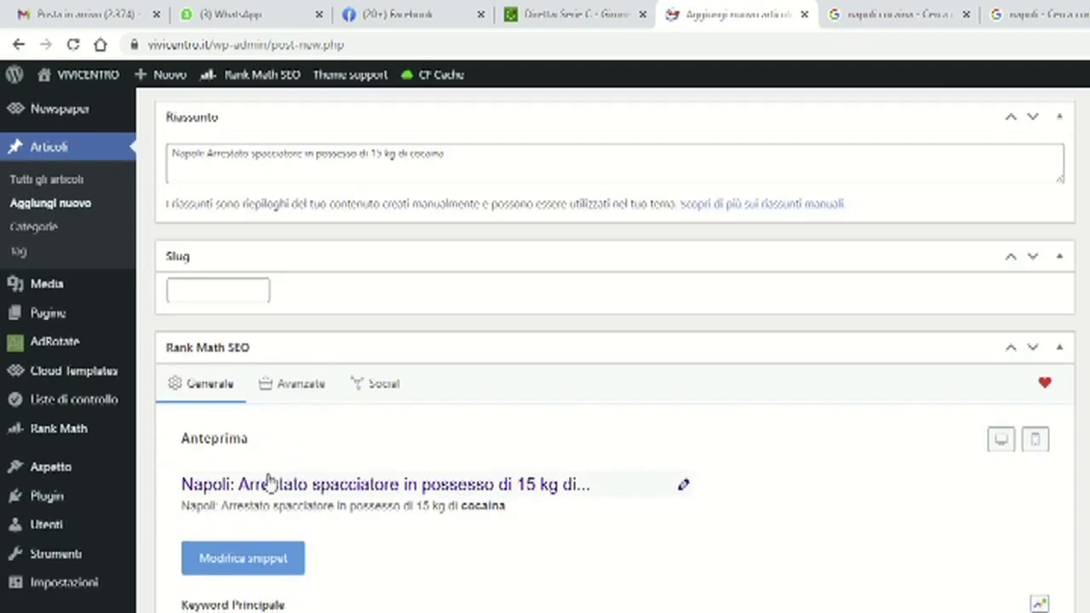
left_click(232, 558)
scroll(247, 511, "down", 2)
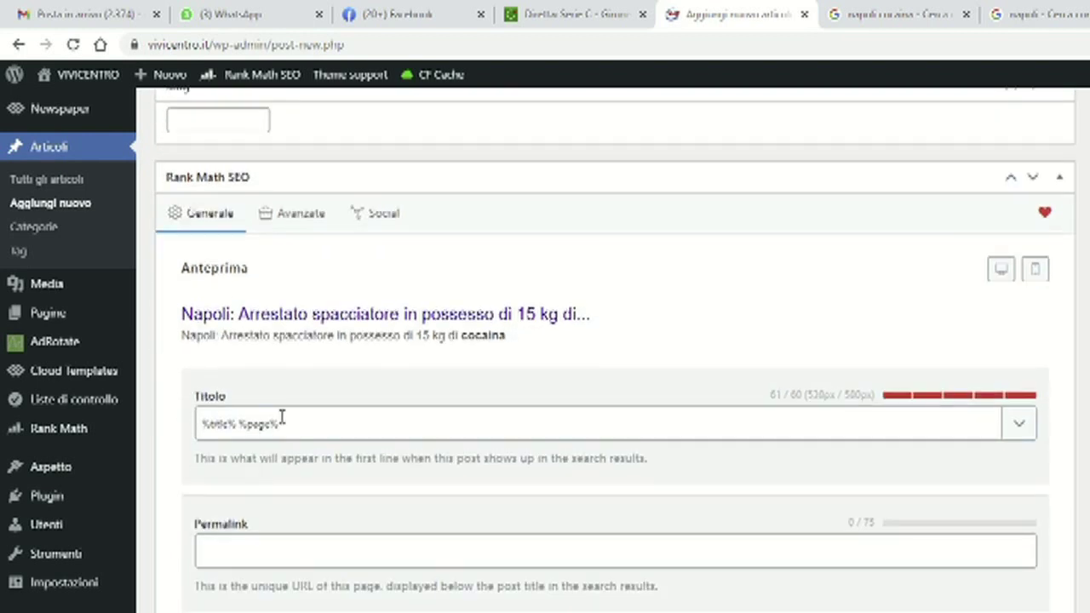
scroll(281, 460, "down", 1)
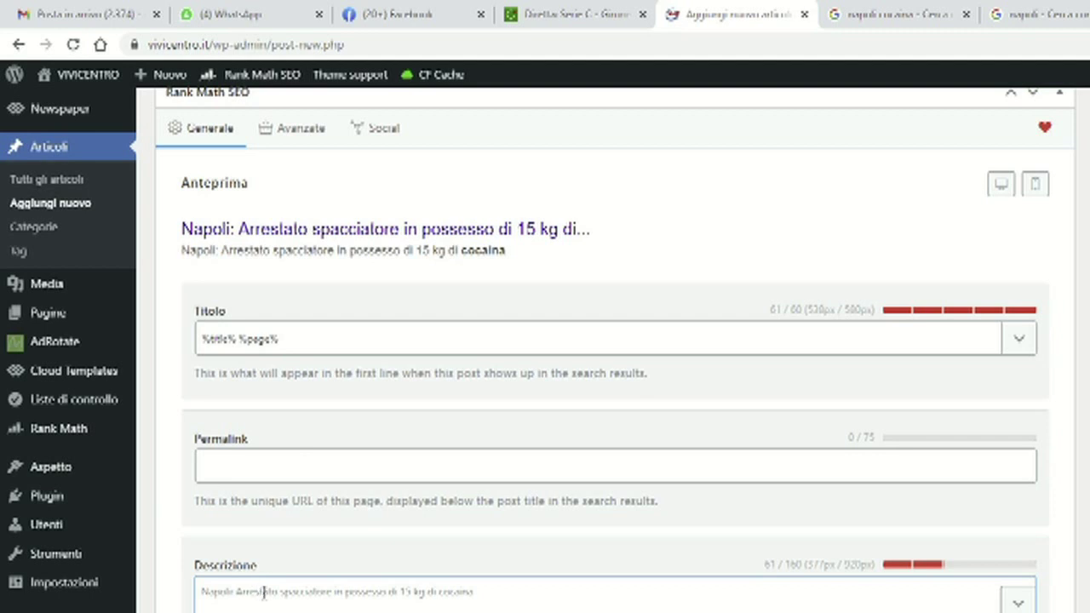
- Switch to the Google results for "napoli cocaina" and examine the description text under the news and general web results
left_click(900, 12)
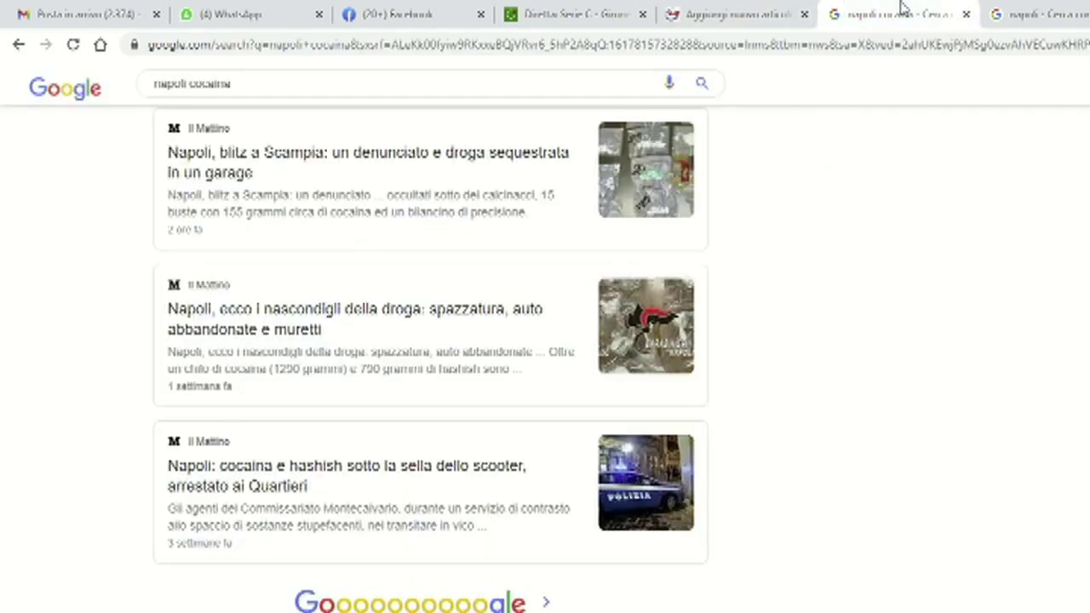
left_click_drag(170, 360, 234, 362)
left_click_drag(528, 382, 443, 358)
scroll(483, 322, "up", 15)
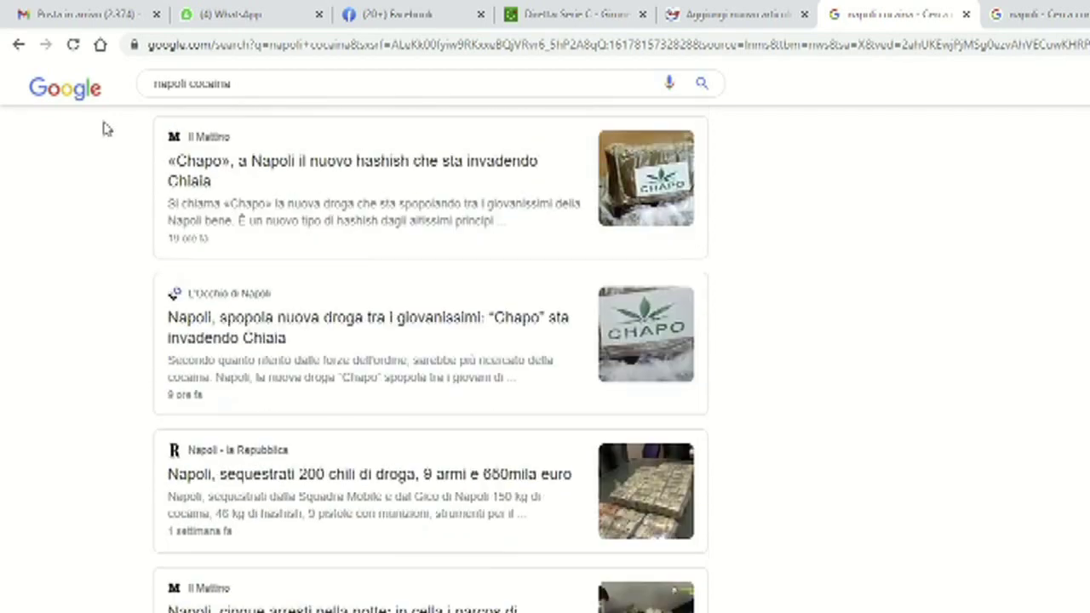
left_click(186, 159)
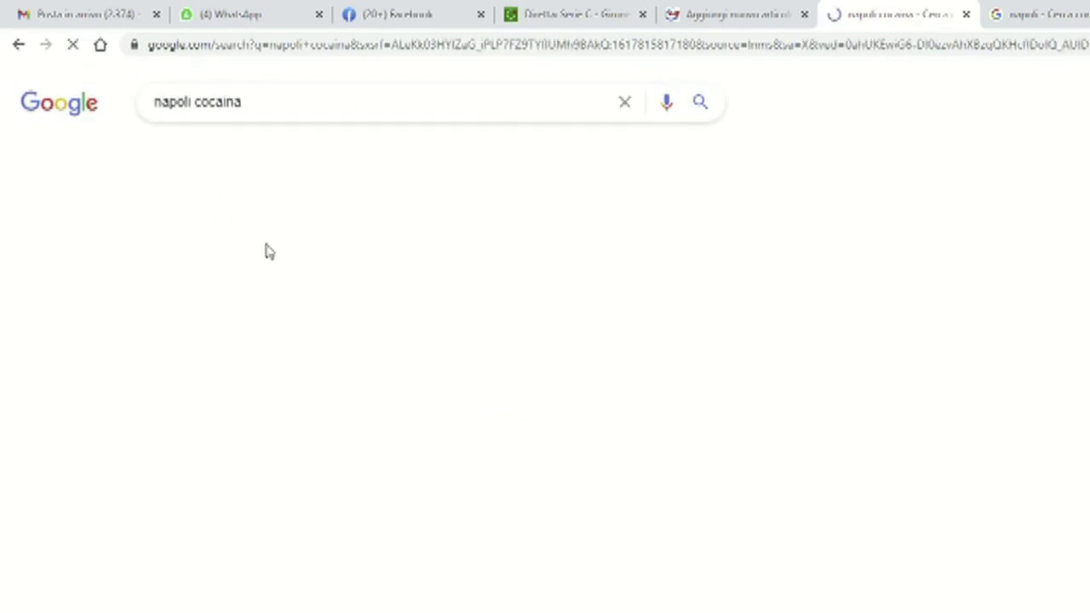
scroll(364, 308, "down", 2)
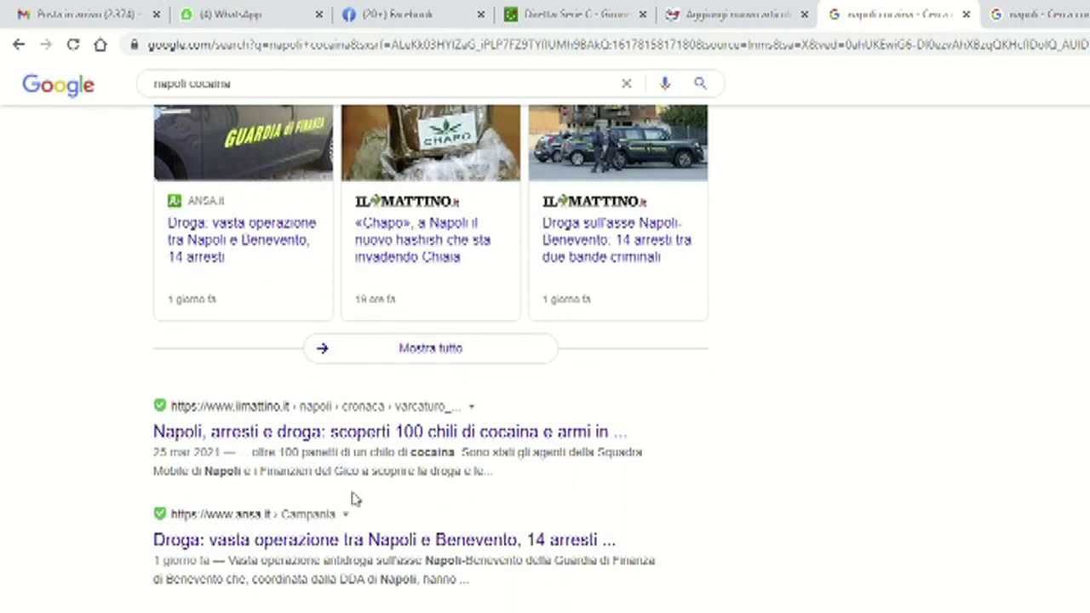
scroll(367, 486, "down", 2)
left_click_drag(228, 390, 468, 410)
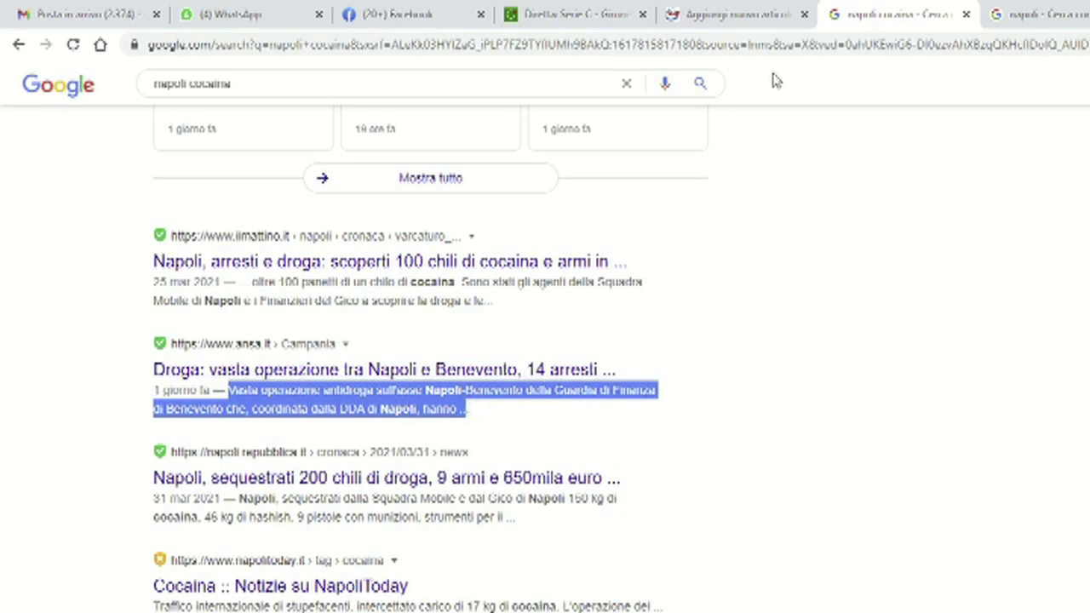
- Return to the WordPress article, copy the Riassunto text and enter it as the Rank Math snippet description
left_click(737, 18)
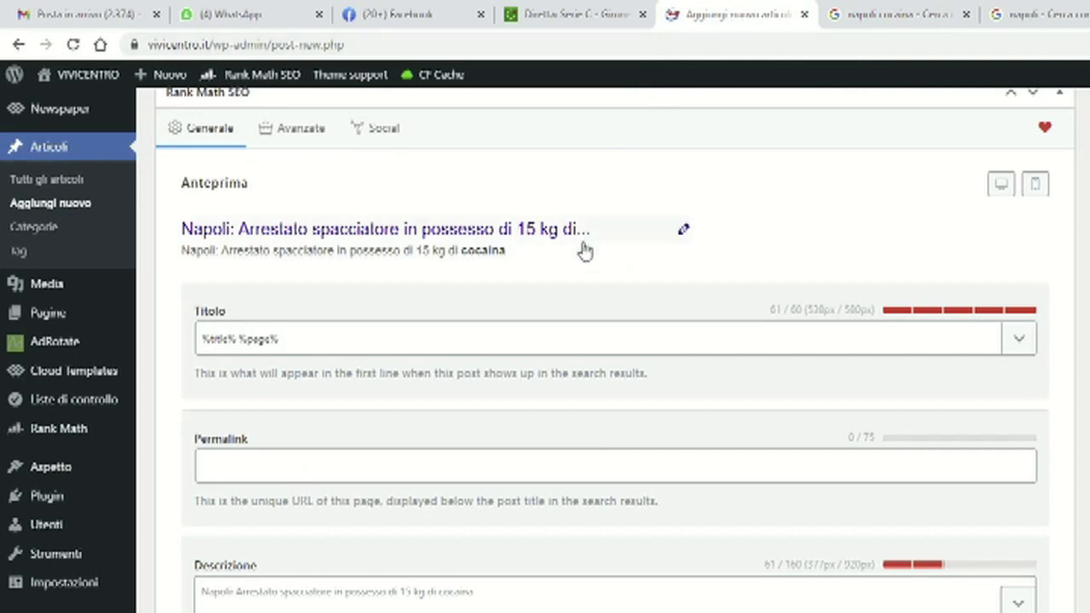
scroll(499, 374, "up", 3)
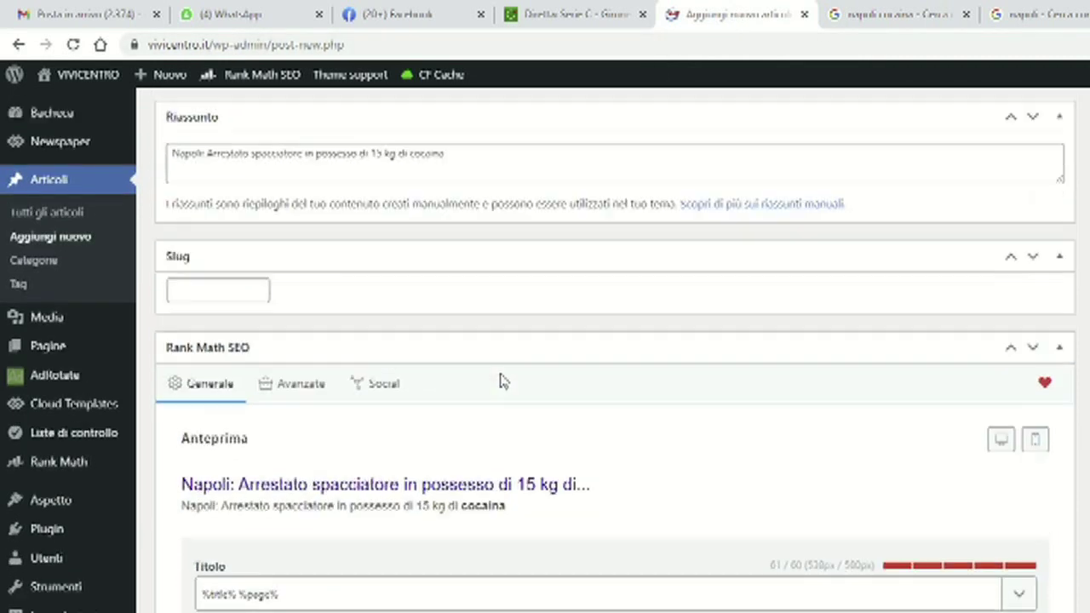
scroll(354, 196, "down", 5)
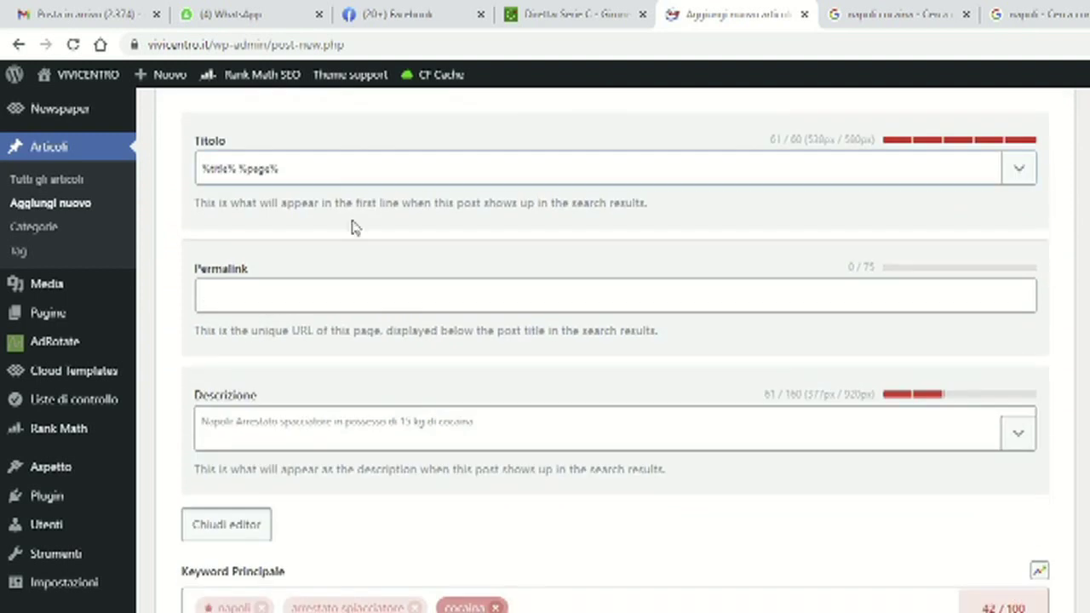
scroll(373, 307, "up", 3)
scroll(436, 211, "up", 2)
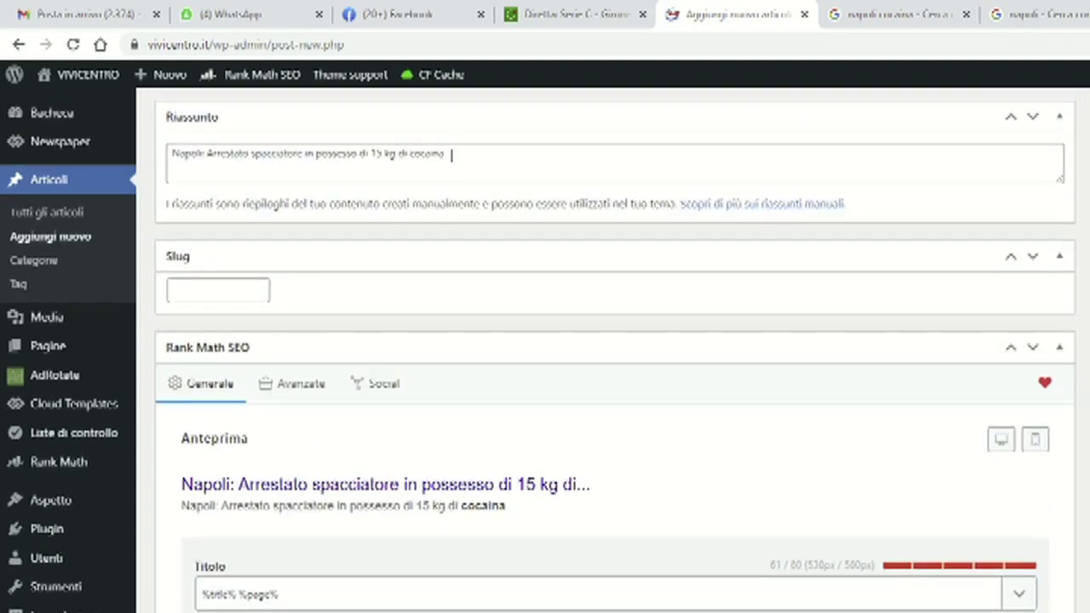
left_click_drag(451, 156, 165, 143)
key("ctrl+c")
scroll(294, 223, "down", 5)
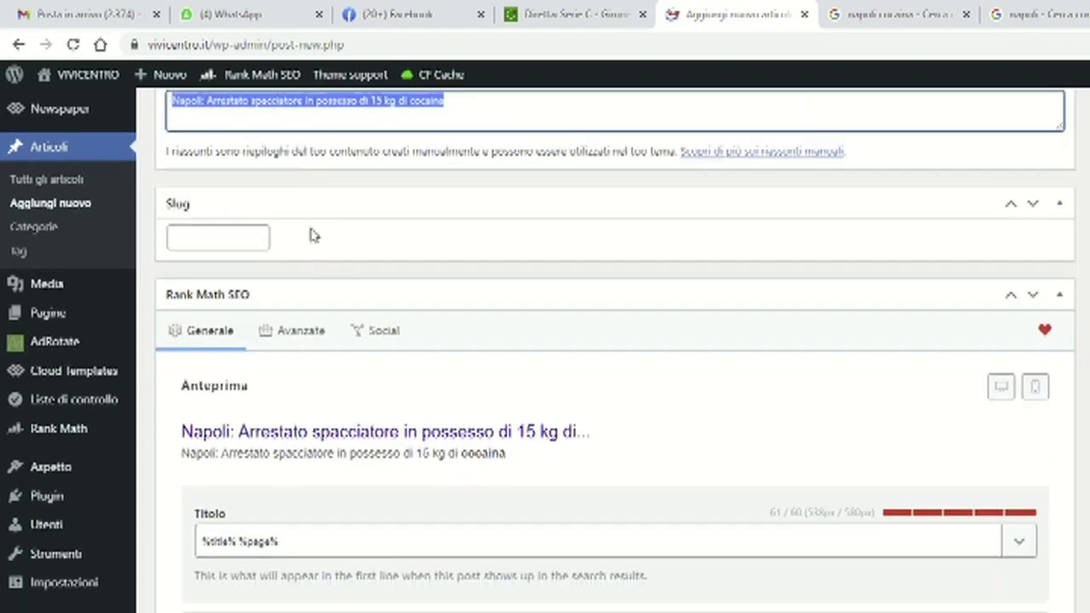
left_click(280, 420)
type("Napoli Arrestato spacciatore in possesso di 15 kg di cocaina")
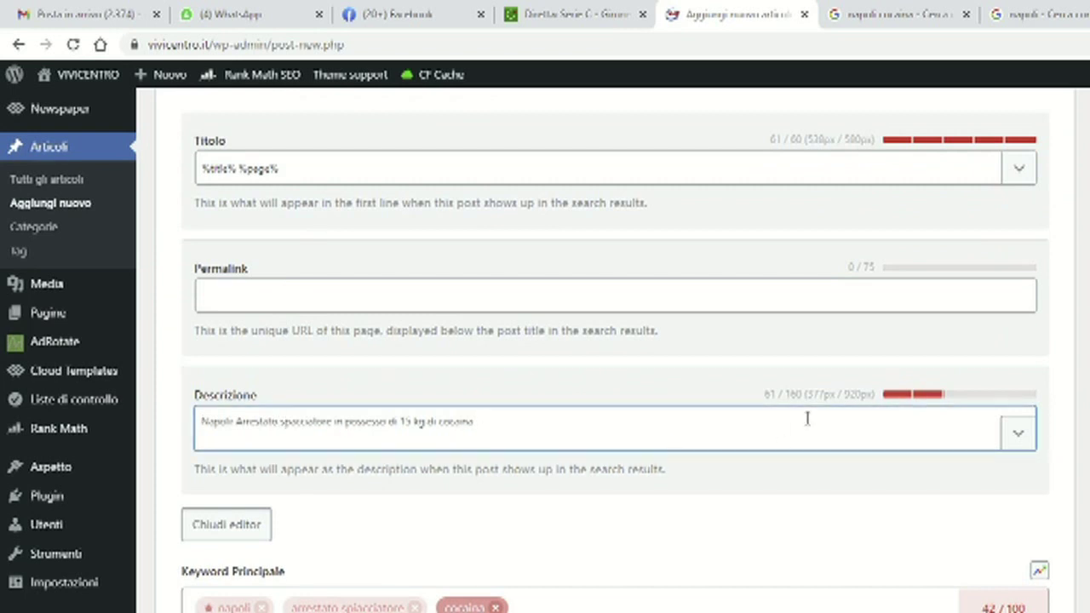
- Lengthen the snippet description with filler words after "cocaina", starting with "ww wefwefw fwfwef" and ending with "fwfwewf fwe f"
scroll(805, 418, "up", 3)
scroll(884, 417, "up", 2)
scroll(882, 418, "down", 4)
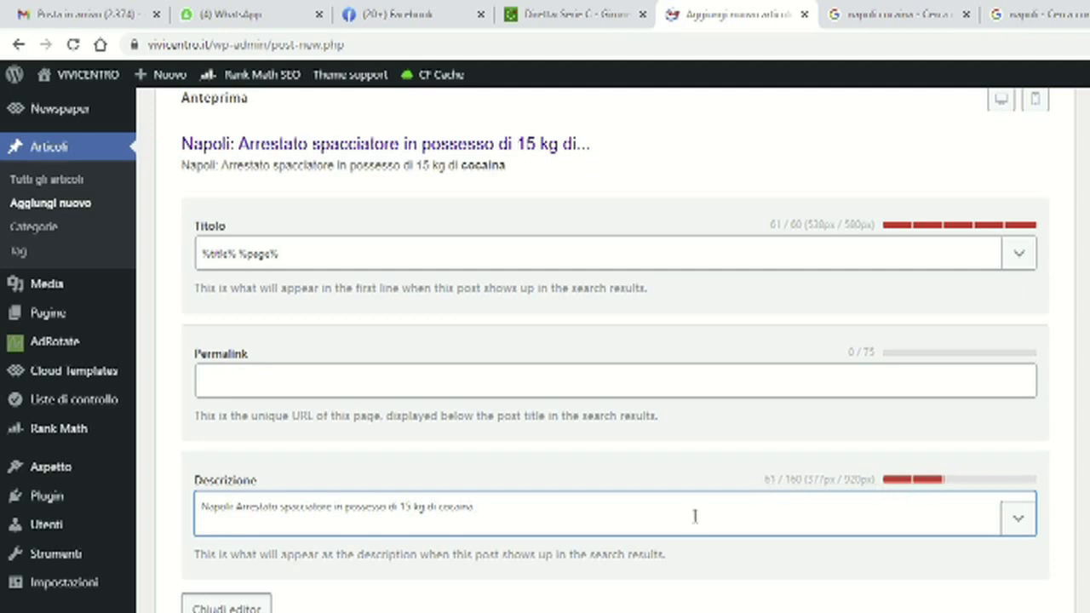
type("ww wdwdw lwlwel wlww wdwlw wel wwelwe")
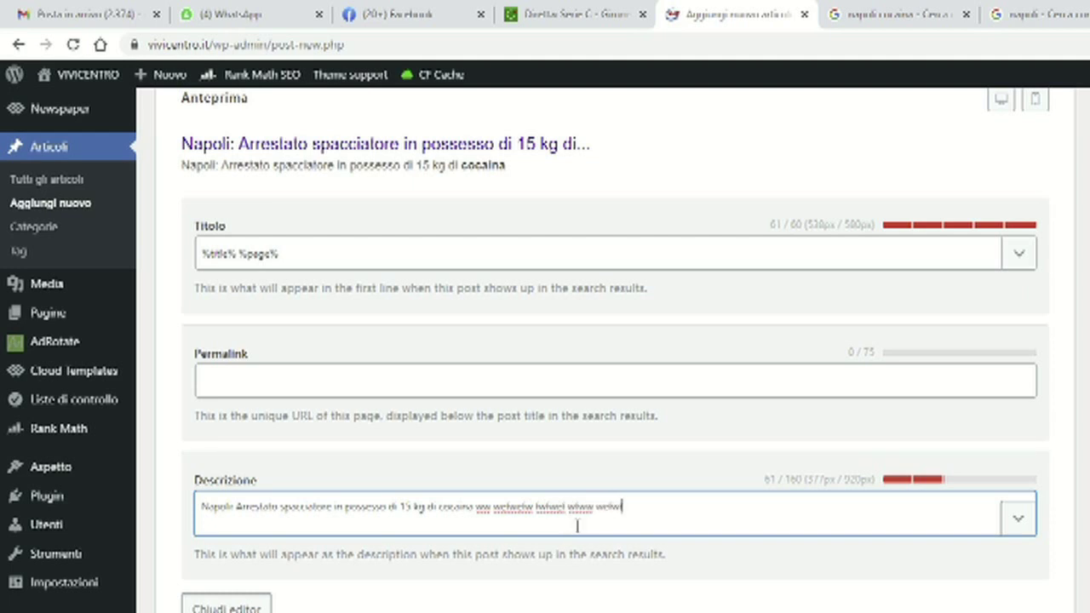
type("lwl welwlwl wewlewel")
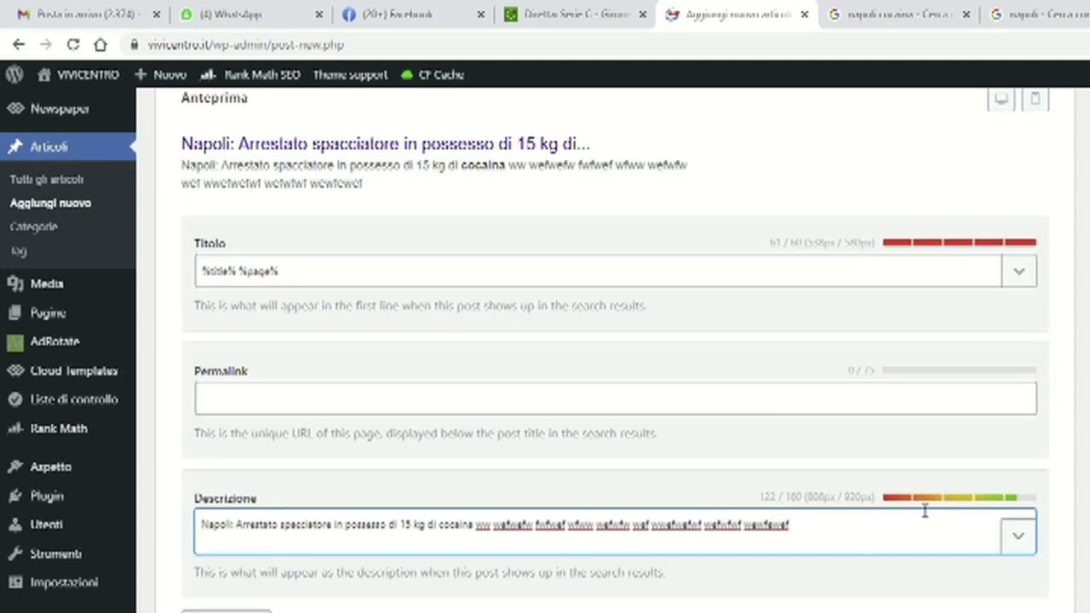
type("wef wwef wfwe")
type("fwewa fwfwewf fgfg f")
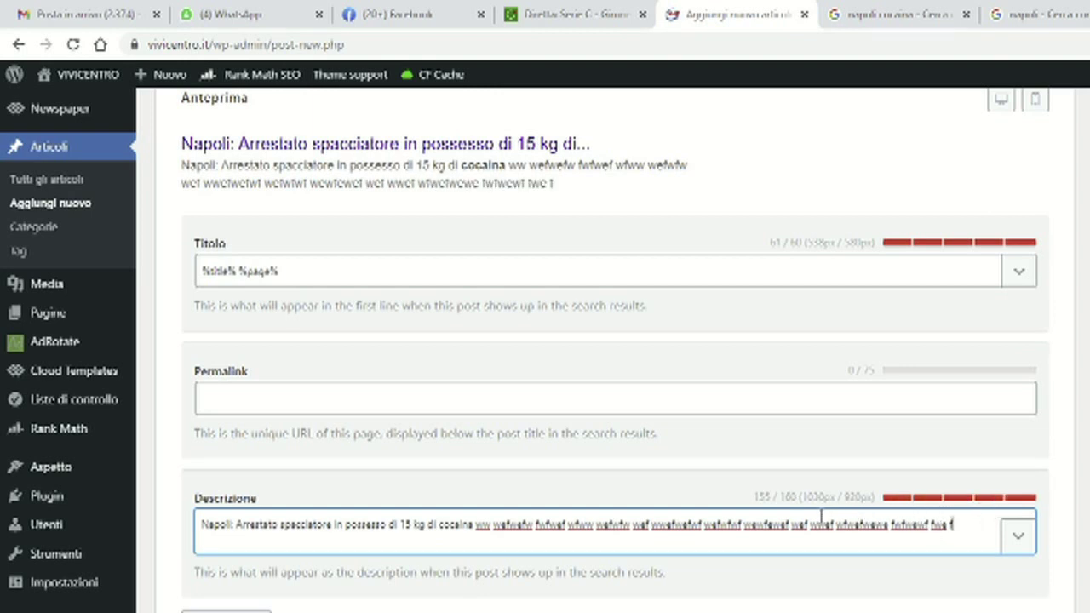
- Check the snippet description's length counter and trim the filler words from the end of the description, back to "wwef"
double_click(764, 497)
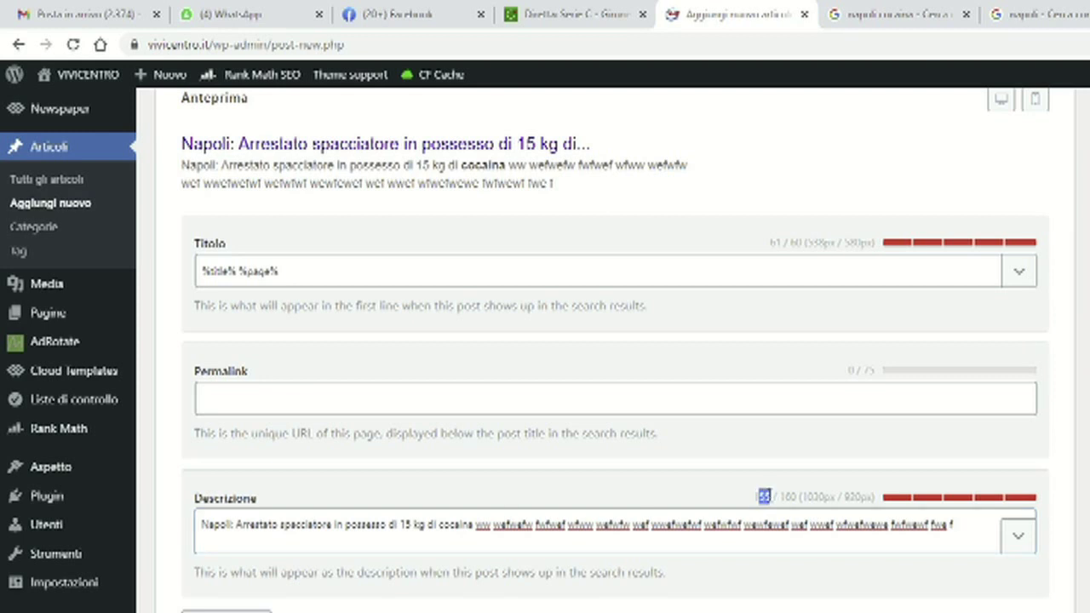
mouse_move(755, 509)
left_mouse_down()
mouse_move(774, 499)
mouse_move(765, 492)
left_mouse_up()
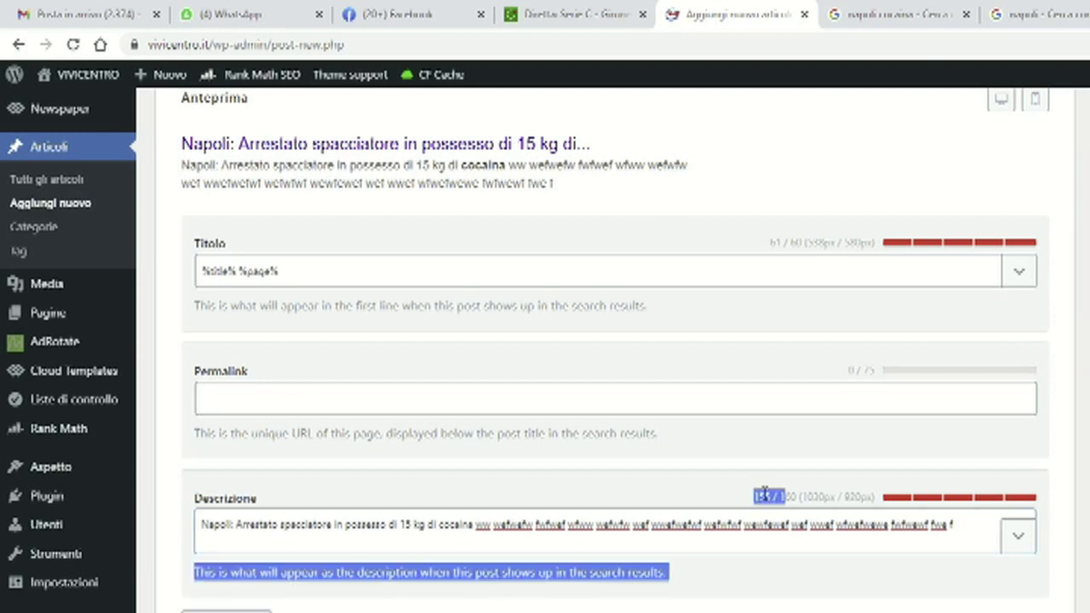
left_click(757, 498)
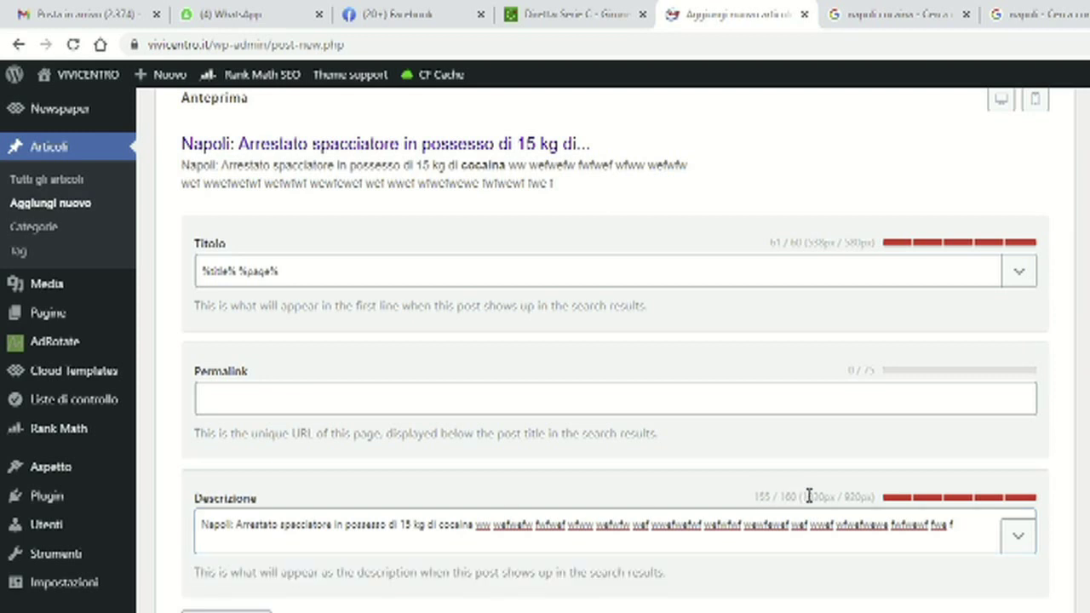
left_click_drag(806, 497, 924, 533)
left_click(960, 527)
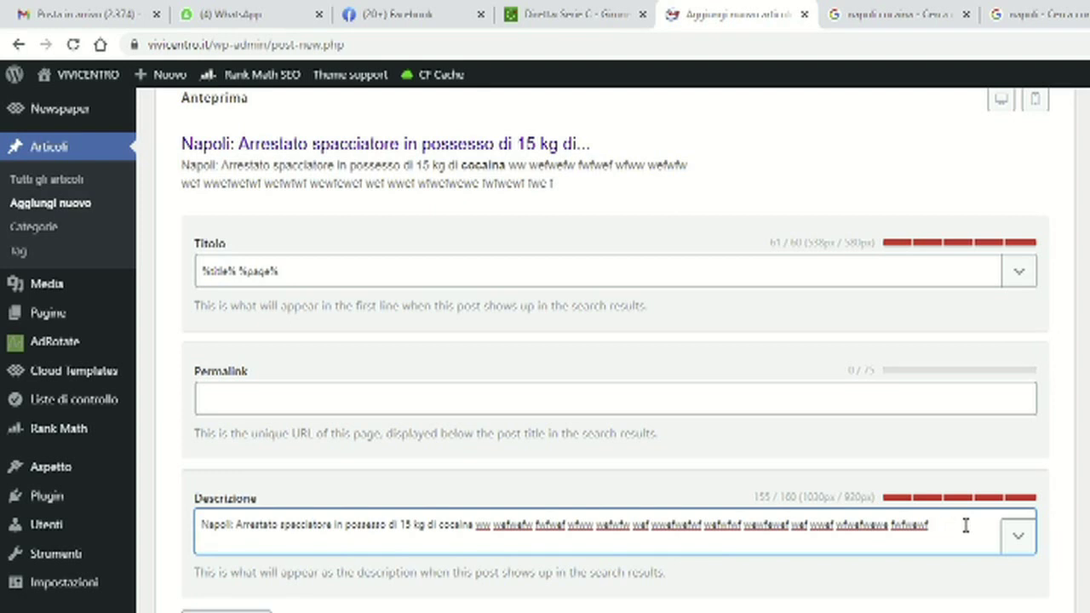
key("BackSpace")
key("BackSpace")
key("BackSpace")
key("BackSpace")
key("BackSpace")
key("BackSpace")
key("BackSpace")
key("BackSpace")
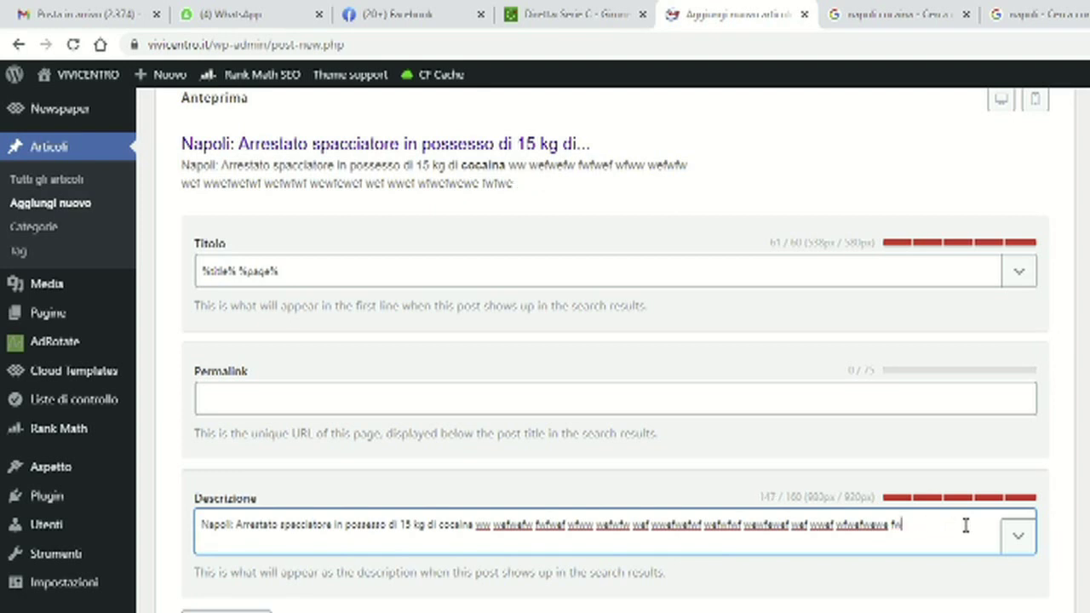
key("BackSpace")
key("BackSpace")
key("BackSpace")
key("BackSpace")
key("BackSpace")
key("BackSpace")
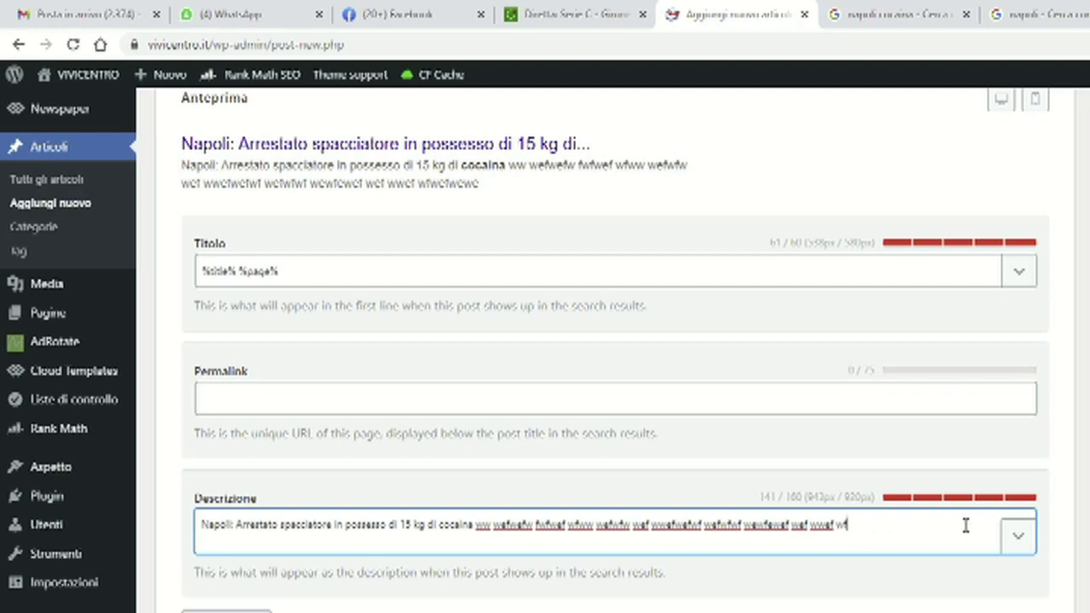
key("BackSpace")
key("BackSpace")
key("BackSpace")
key("BackSpace")
key("BackSpace")
key("BackSpace")
key("BackSpace")
key("BackSpace")
key("BackSpace")
key("BackSpace")
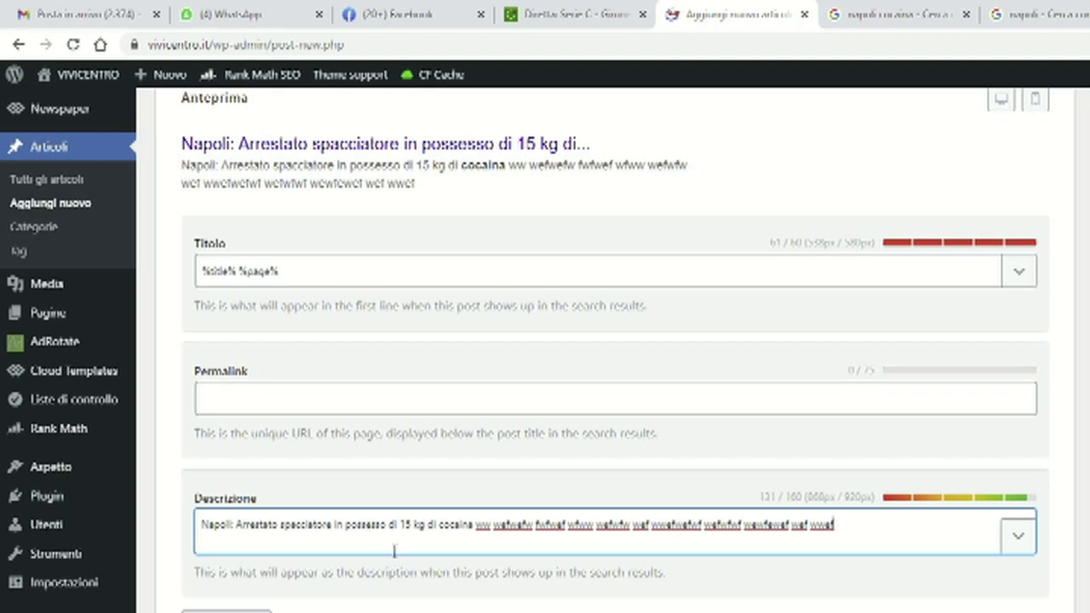
- Replace everything after "Napoli: Arrestato spacciatore in possesso" in the snippet description with two pasted copies of the copied Riassunto text
left_click_drag(391, 526, 883, 522)
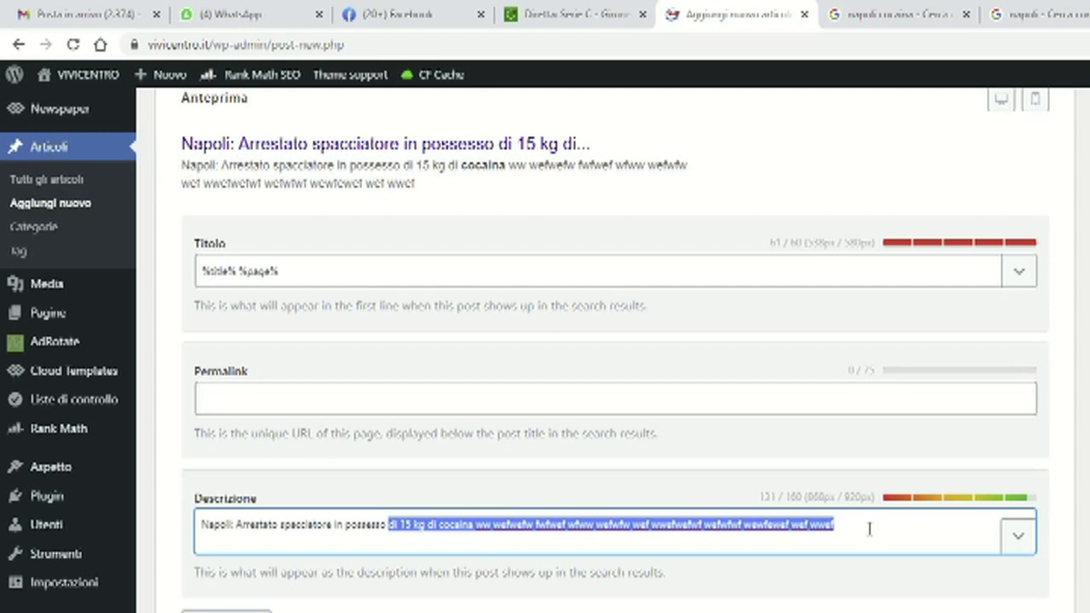
key("BackSpace")
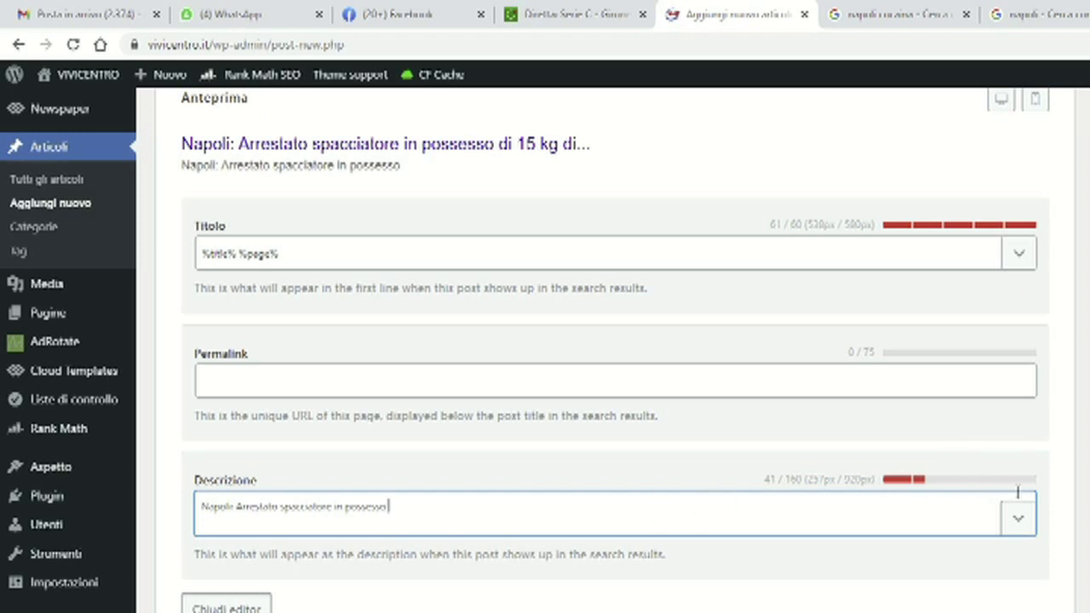
key("ctrl+v")
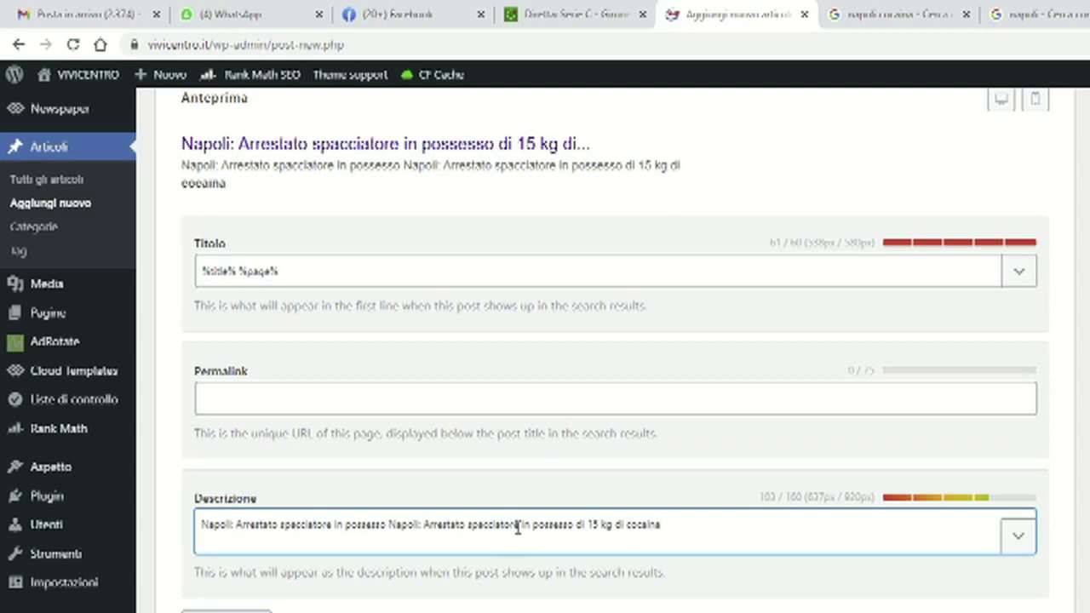
key("ctrl+v")
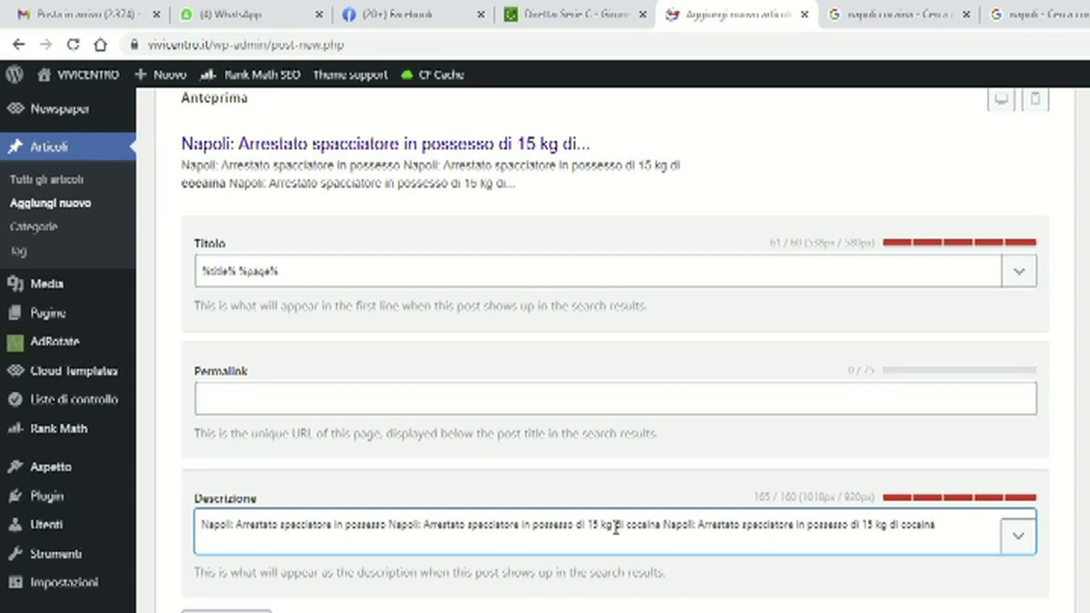
- Shorten the snippet description by removing "15 kg di cocaina" from its end, so it closes with "in possesso di"
key("BackSpace")
key("BackSpace")
key("BackSpace")
key("BackSpace")
key("BackSpace")
key("BackSpace")
key("BackSpace")
key("BackSpace")
key("BackSpace")
key("BackSpace")
key("BackSpace")
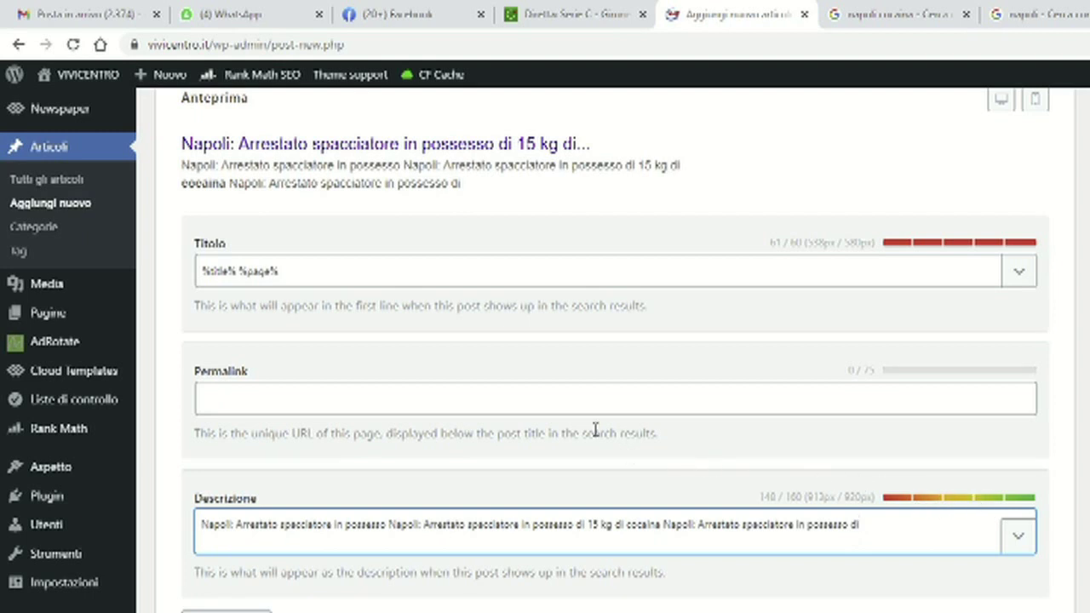
- Set the snippet permalink to "napoli-spacciatore-cocaina"
left_click(221, 403)
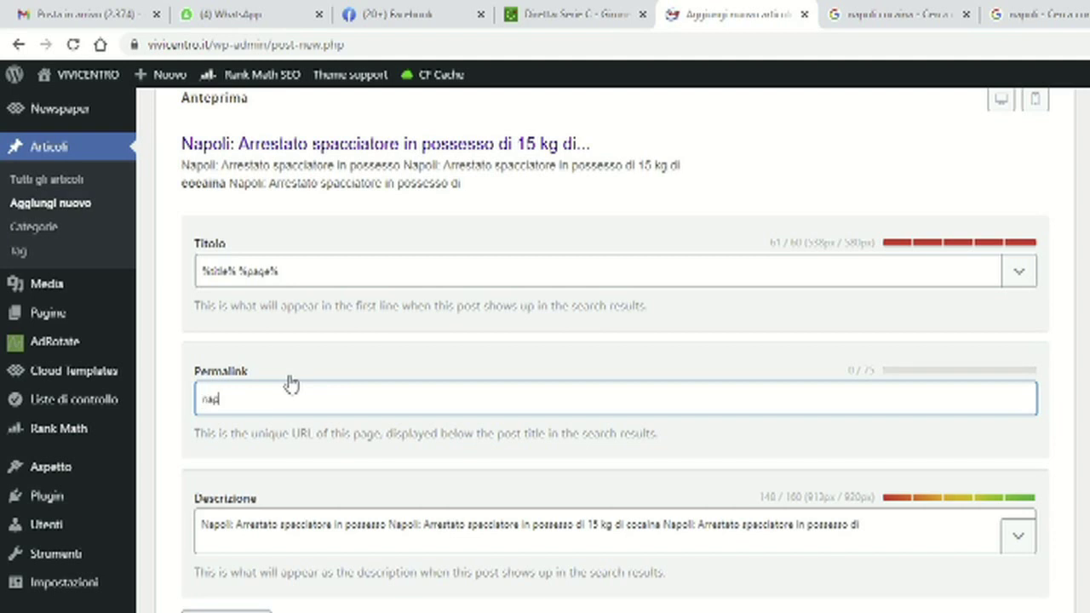
type("-s")
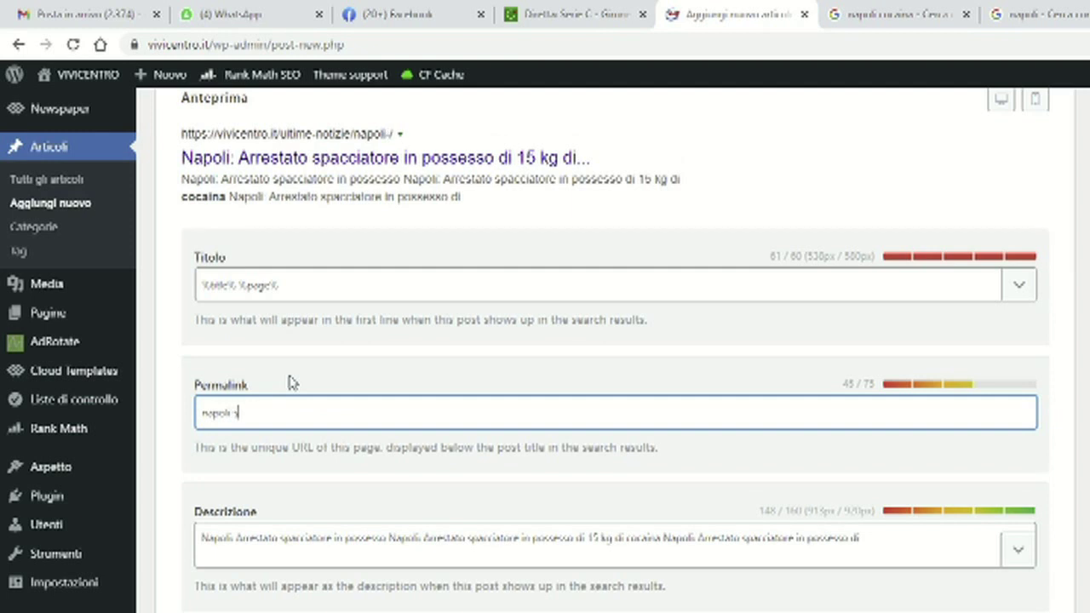
type("pacciatore-cocaina")
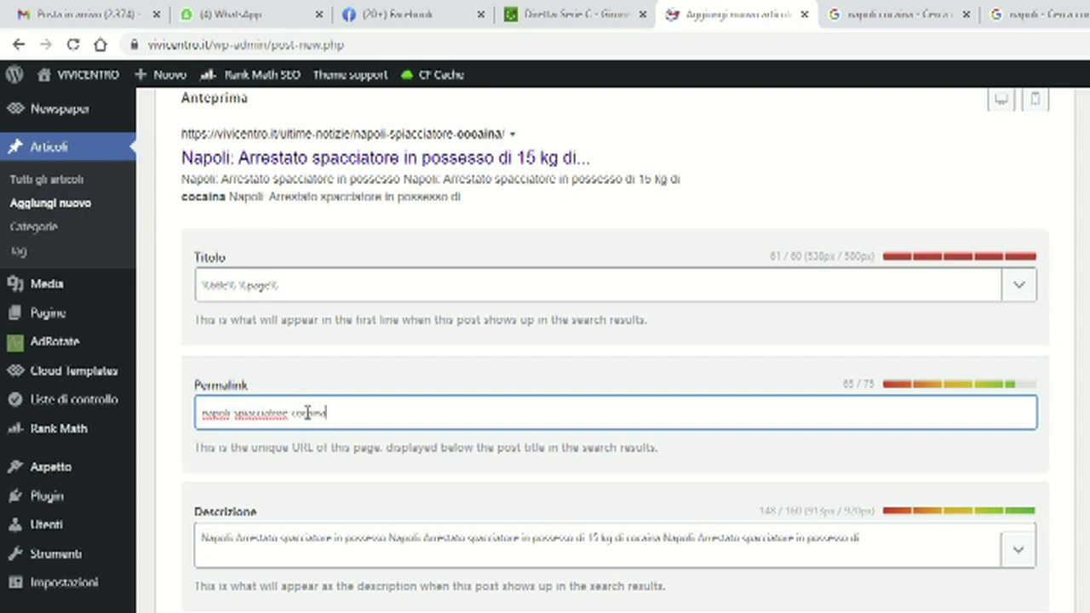
left_click(242, 413)
key("Delete")
key("Right")
key("Right")
key("Right")
key("Right")
key("Right")
key("Right")
key("Right")
key("Right")
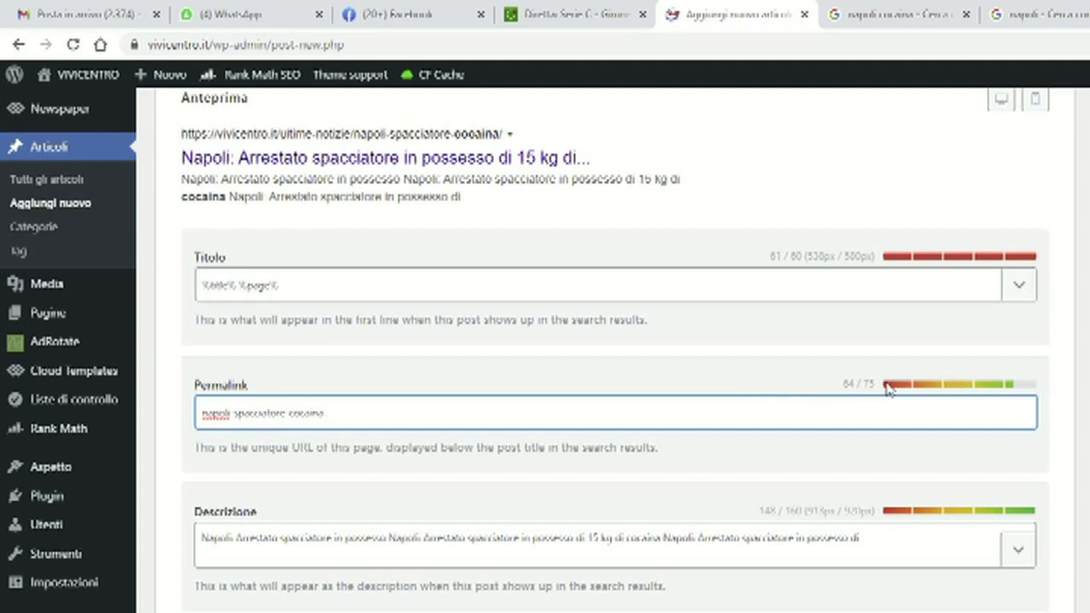
- Extend the article title after "cocaina" with the filler text "ergrfege g reg gre gege gerg ergegreeger ergerg"
scroll(740, 390, "up", 2)
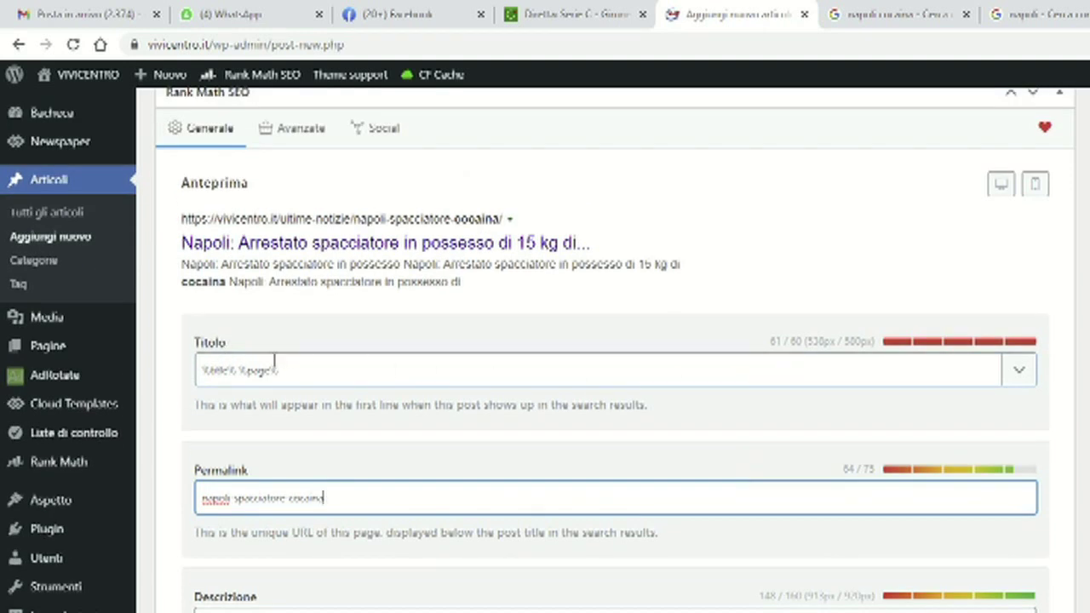
scroll(284, 364, "up", 10)
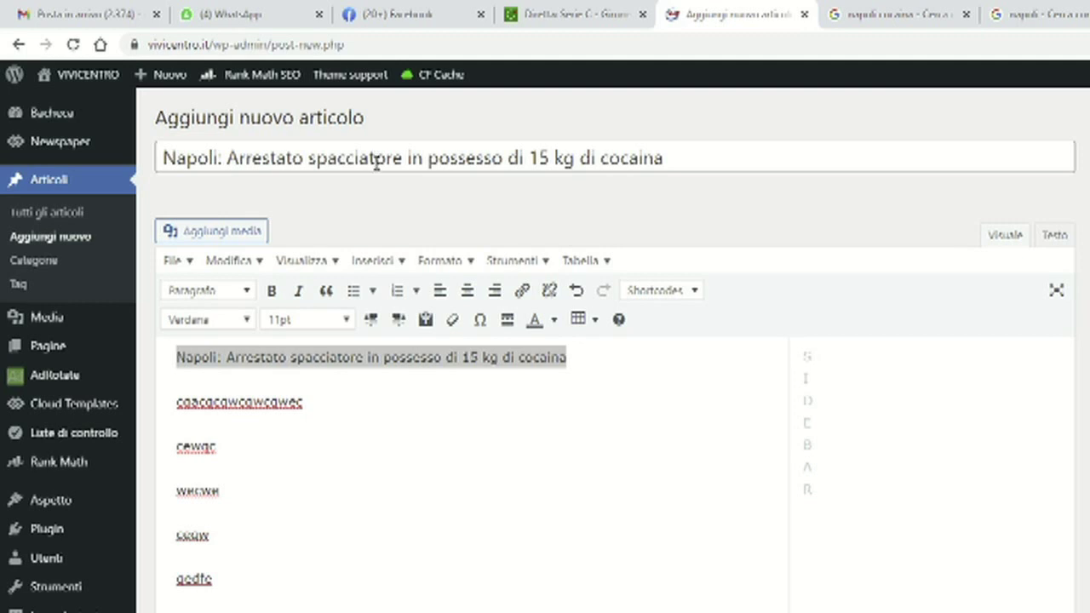
scroll(378, 162, "down", 15)
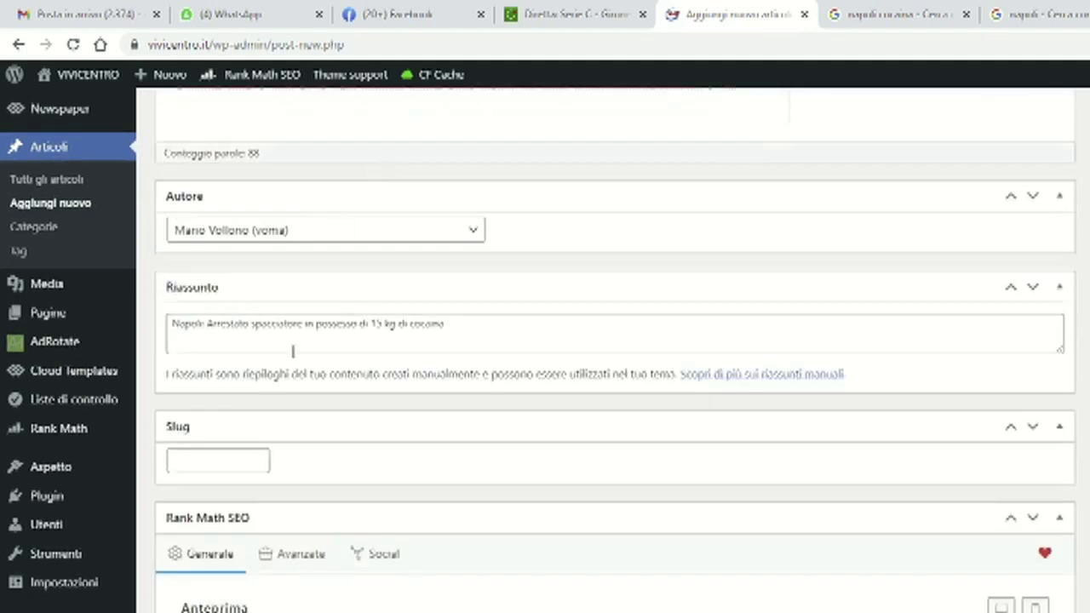
scroll(294, 352, "down", 3)
scroll(290, 379, "down", 1)
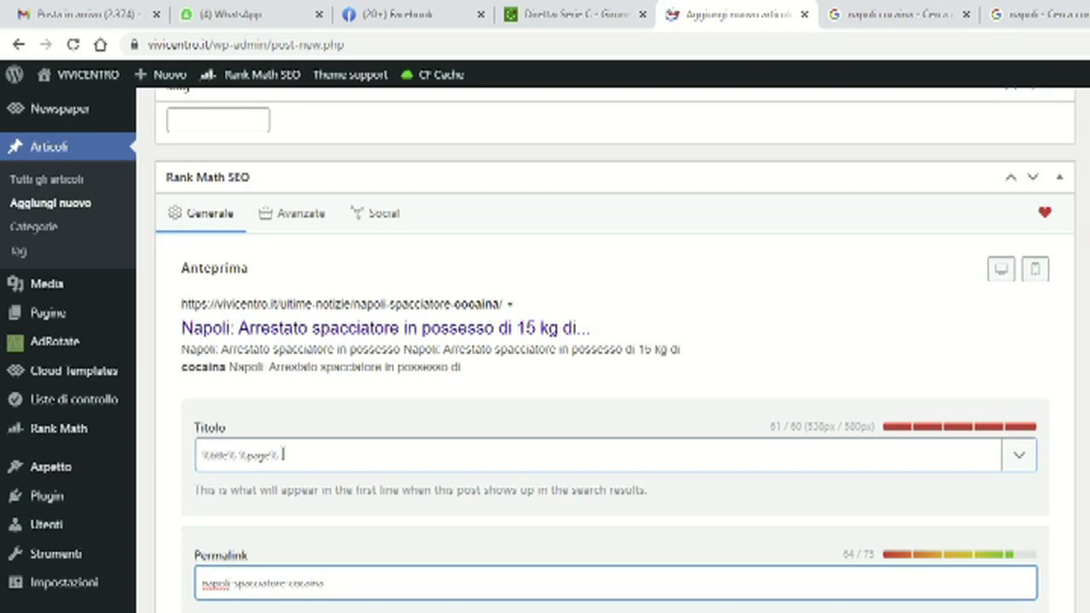
scroll(283, 455, "up", 15)
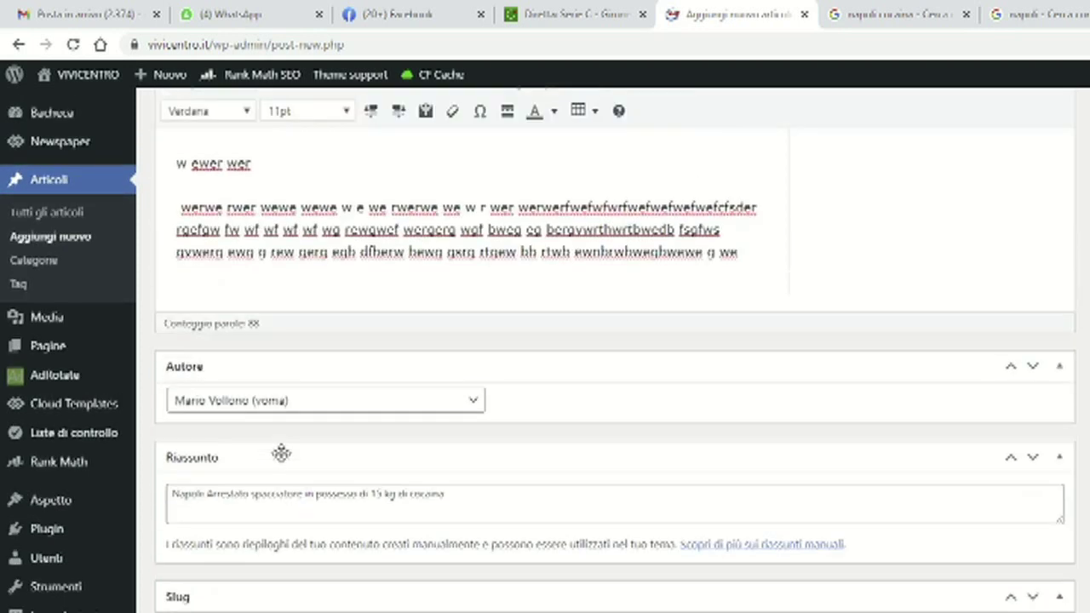
left_click_drag(165, 157, 658, 155)
left_click(682, 155)
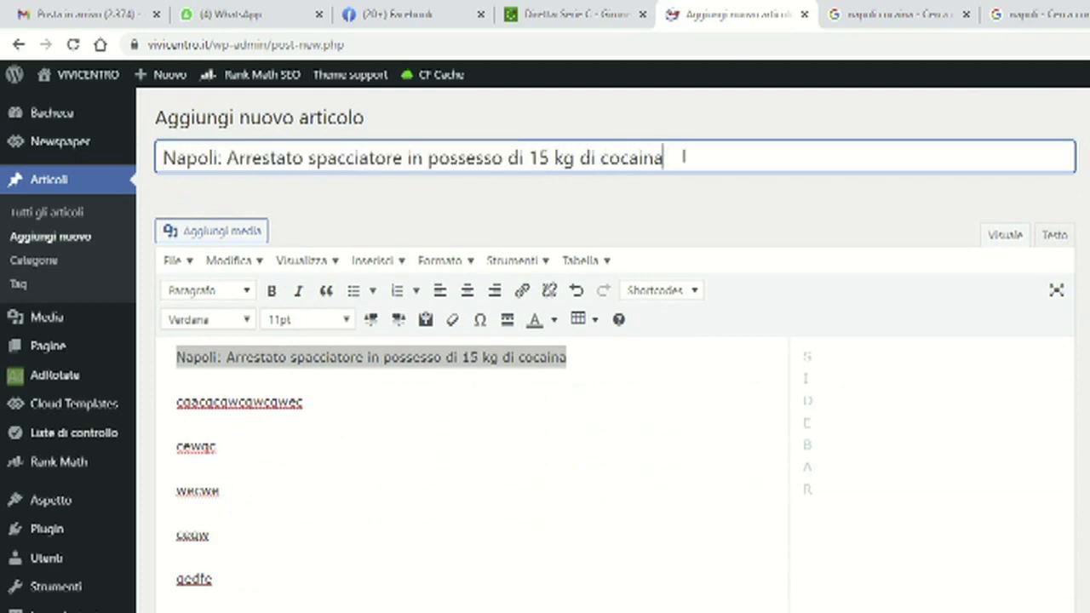
type("grfege")
left_click(672, 162)
type("er")
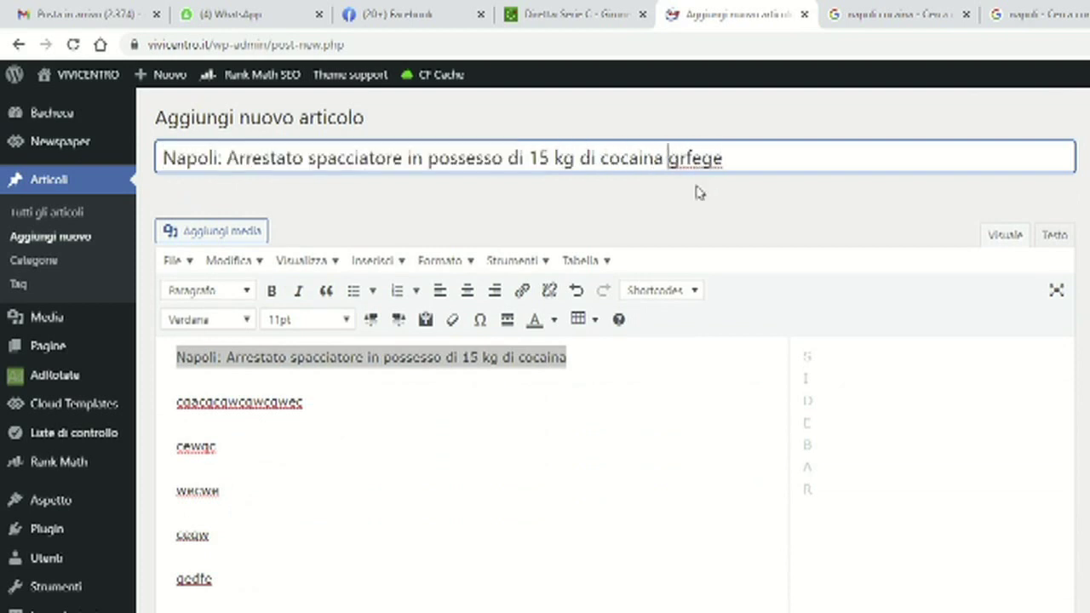
left_click(805, 164)
type("g ")
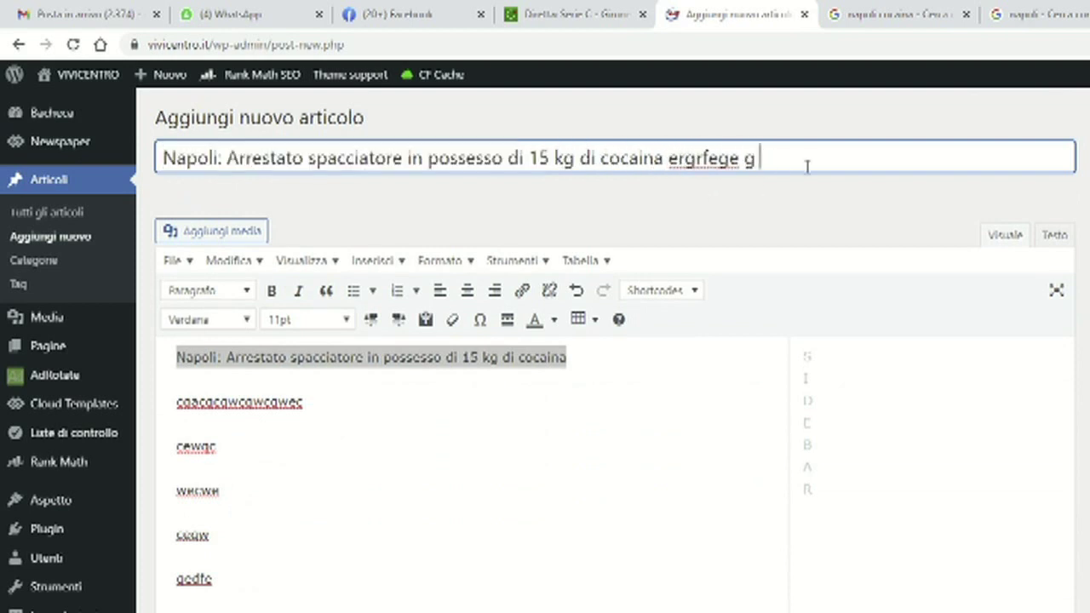
type("reg gre gege gerg erg")
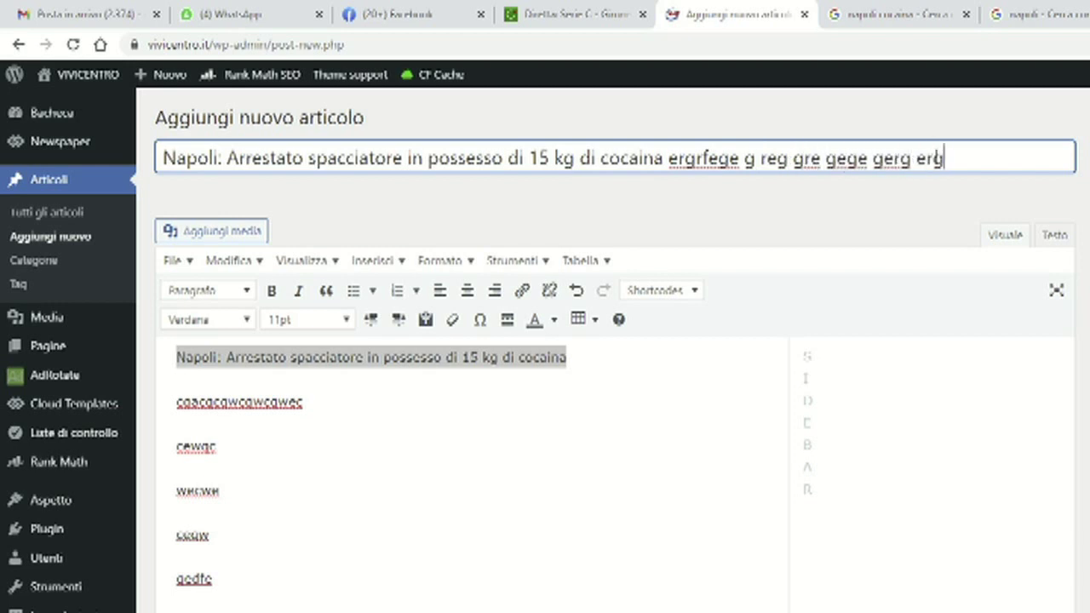
type("egreeger ergerg")
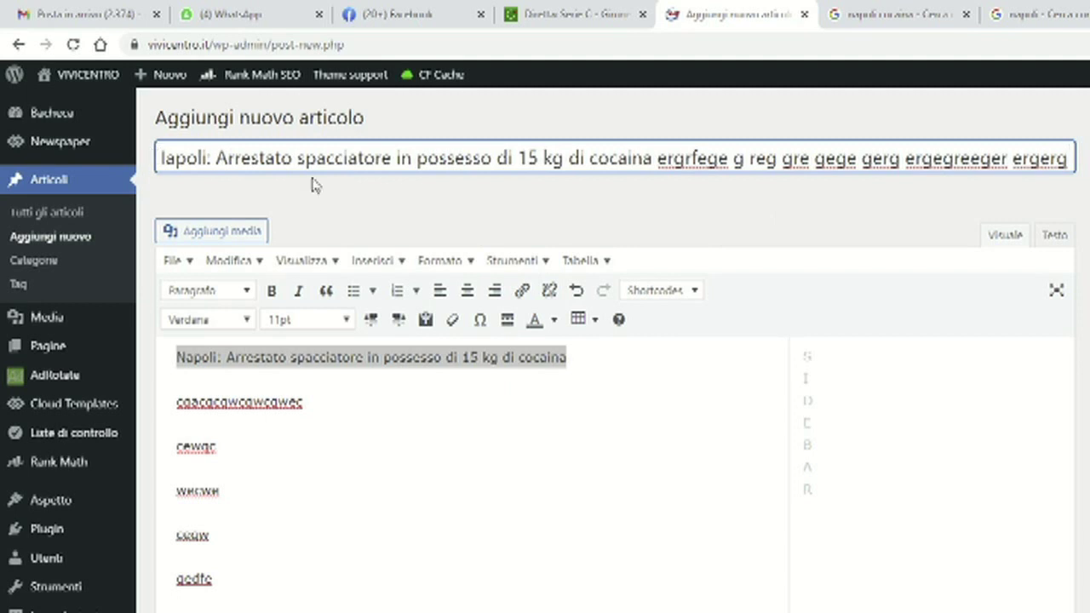
- Replace the variables in the Rank Math snippet title with the article title's opening text "Napoli: Arrestato spacciatore in possesso di 15 kg di cocaina"
left_click_drag(655, 156, 76, 145)
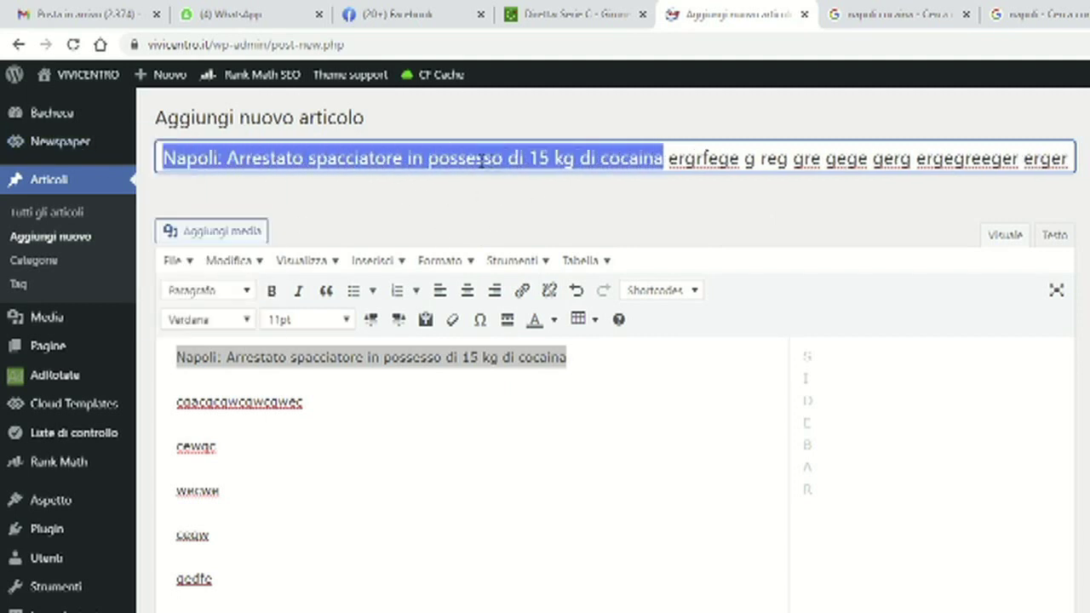
scroll(451, 298, "down", 10)
scroll(457, 310, "down", 8)
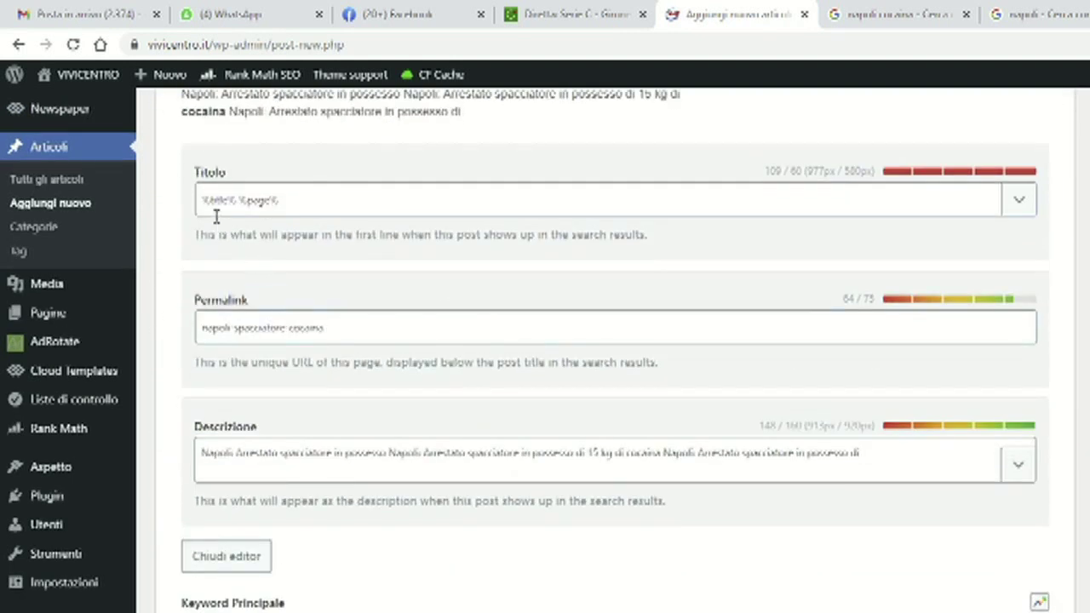
left_click_drag(300, 201, 179, 200)
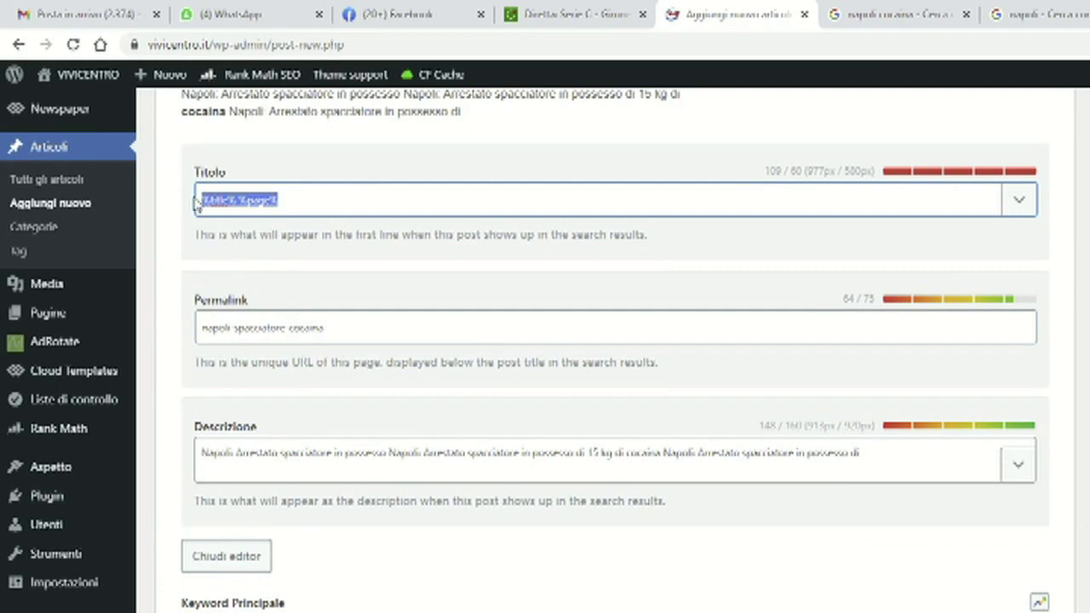
type("Napoli Arrestato spacciatore in possesso di 15 kg di cocaina")
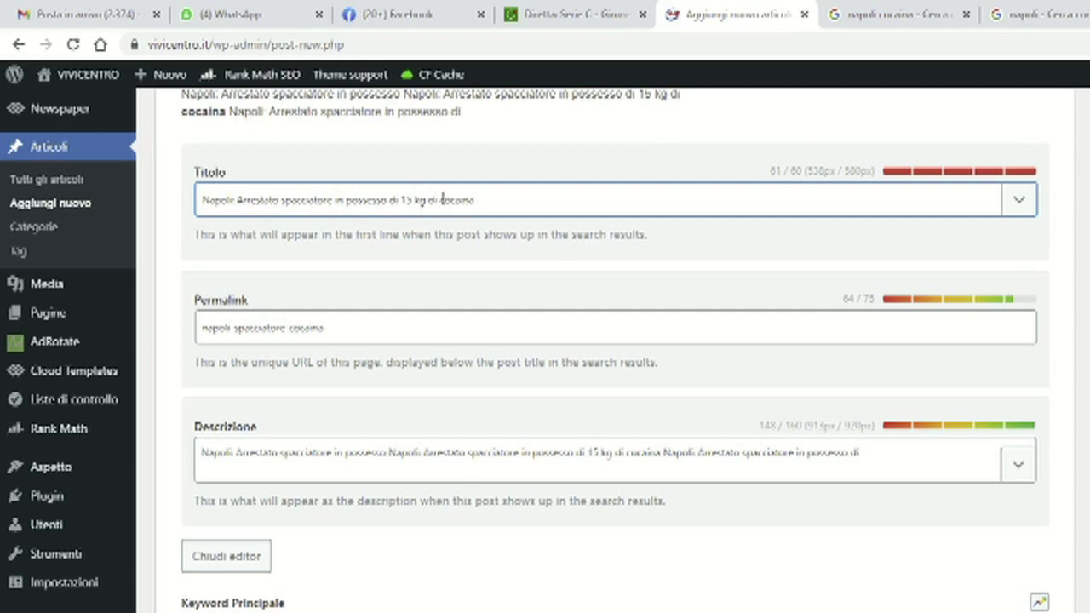
- Replace the word "cocaina" with "droga" in the Rank Math snippet title
left_click_drag(439, 200, 483, 199)
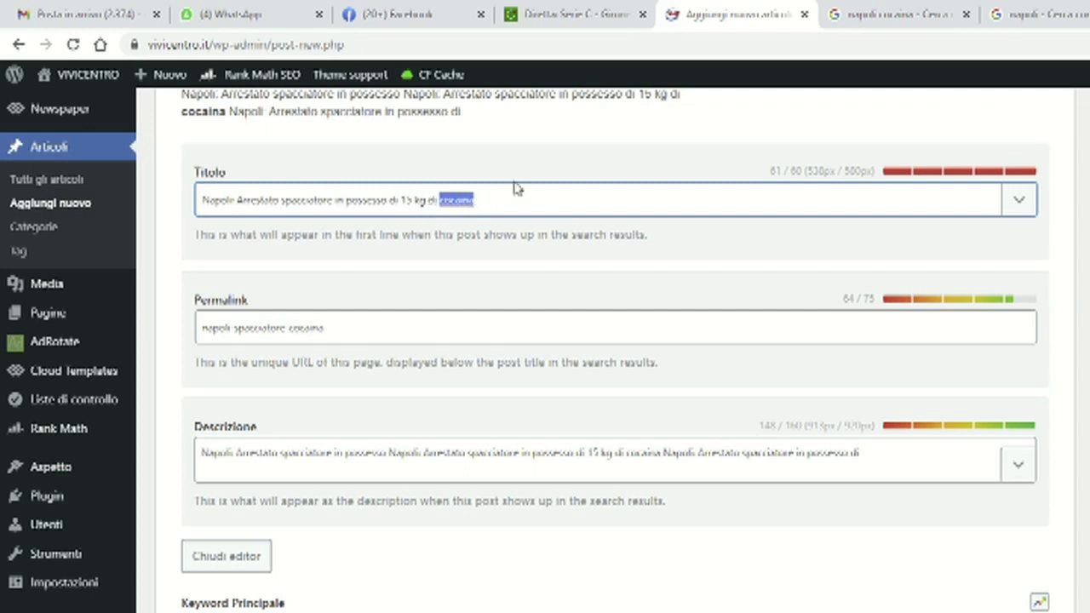
type("d")
key("BackSpace")
key("BackSpace")
key("BackSpace")
type("roga")
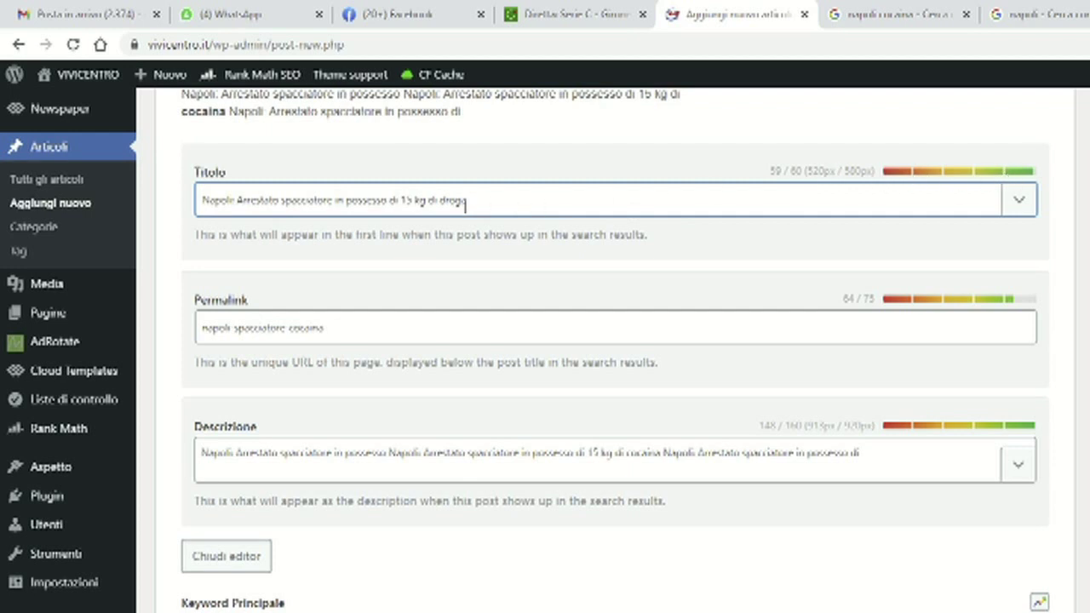
- Highlight the Rank Math snippet title and the full article title to compare the two
left_click_drag(203, 201, 509, 202)
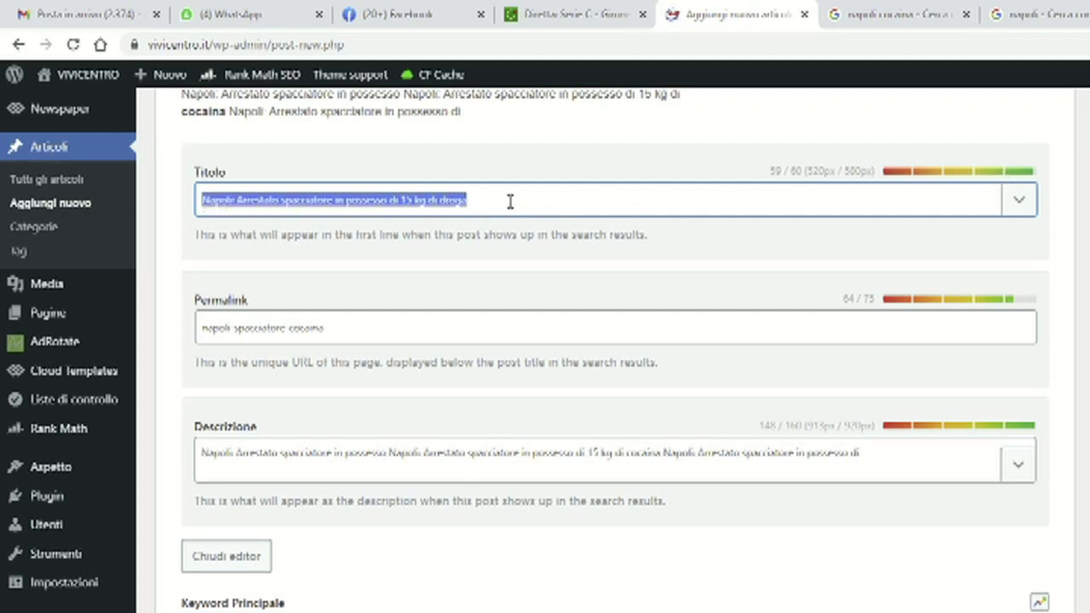
scroll(505, 232, "up", 10)
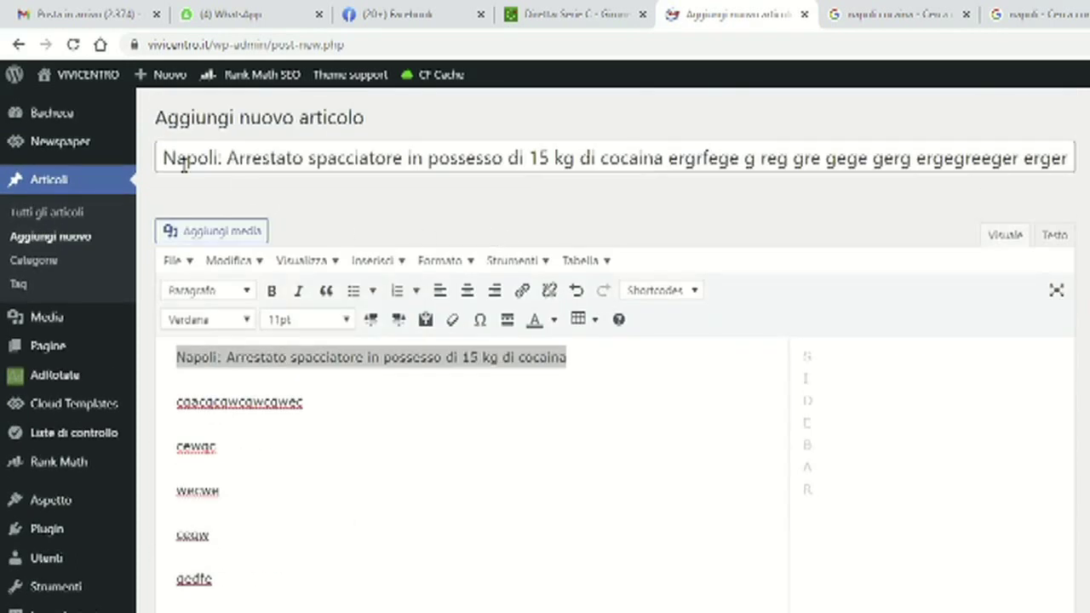
left_click_drag(164, 158, 1071, 159)
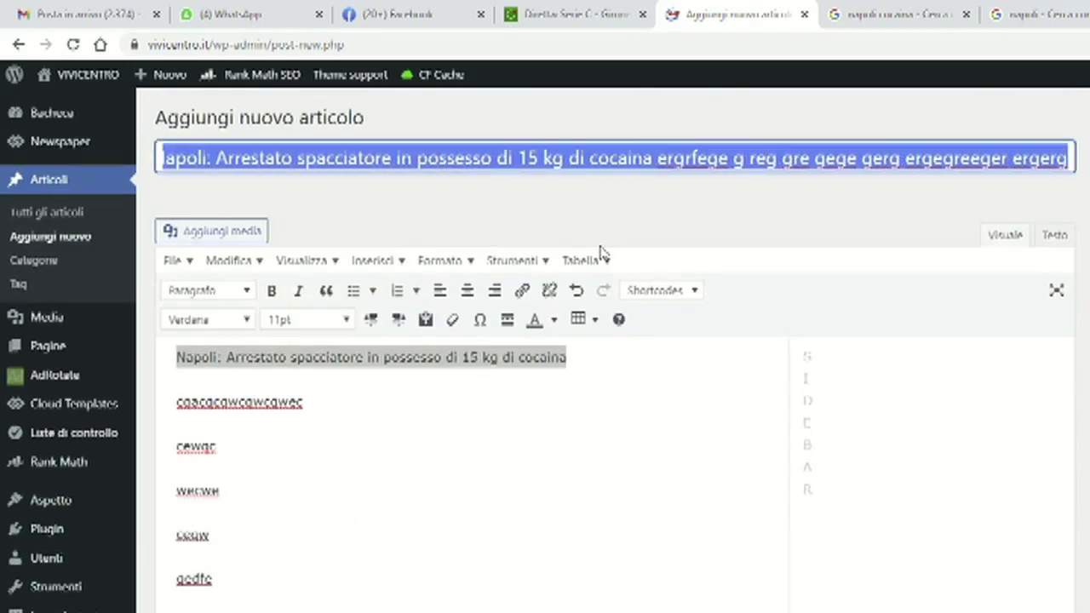
- Review the Rank Math snippet title, permalink and description, the article excerpt, and the focus keywords
scroll(494, 263, "down", 15)
scroll(492, 262, "down", 8)
scroll(494, 269, "up", 4)
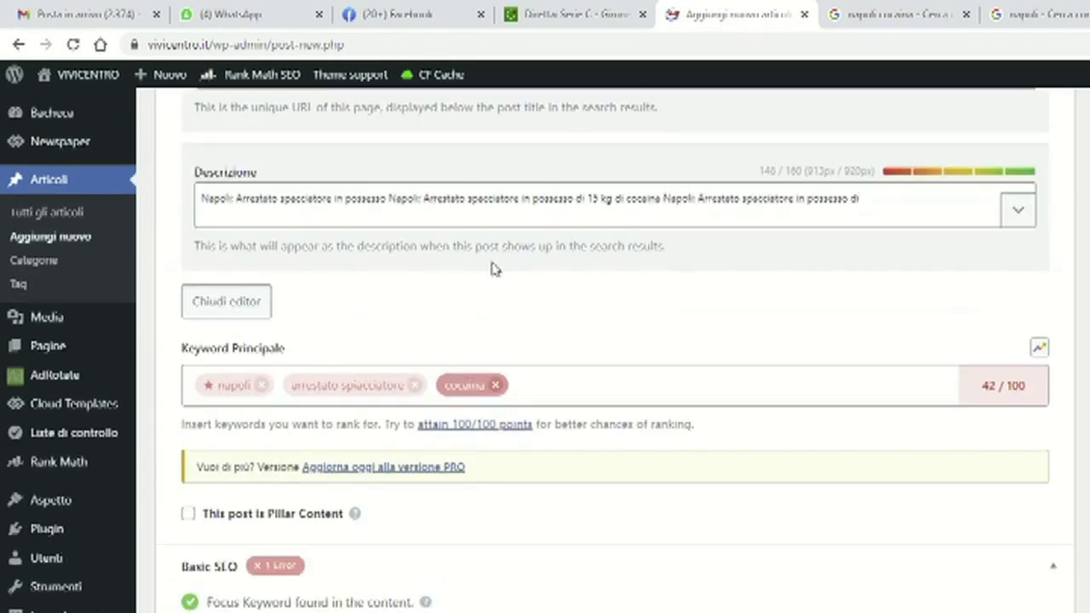
scroll(494, 269, "up", 5)
left_click(499, 370)
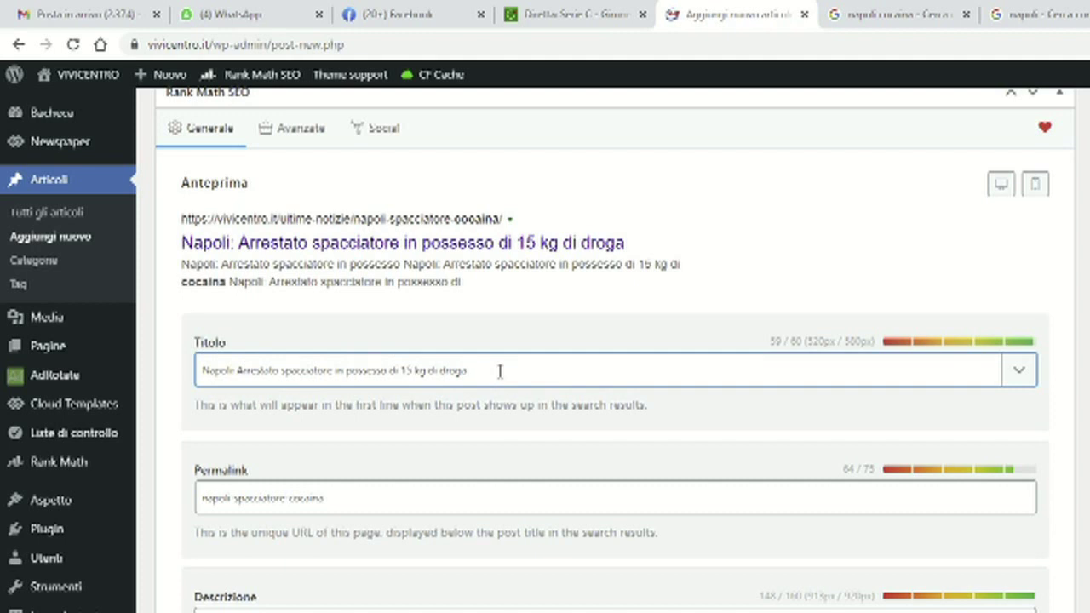
scroll(500, 372, "down", 4)
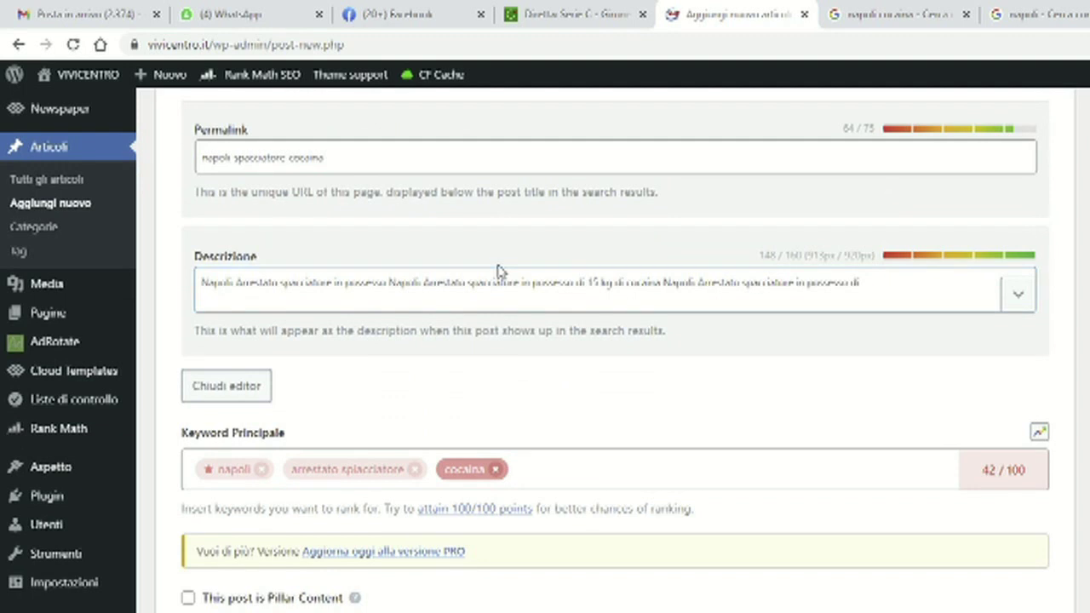
scroll(491, 254, "up", 3)
scroll(492, 255, "up", 4)
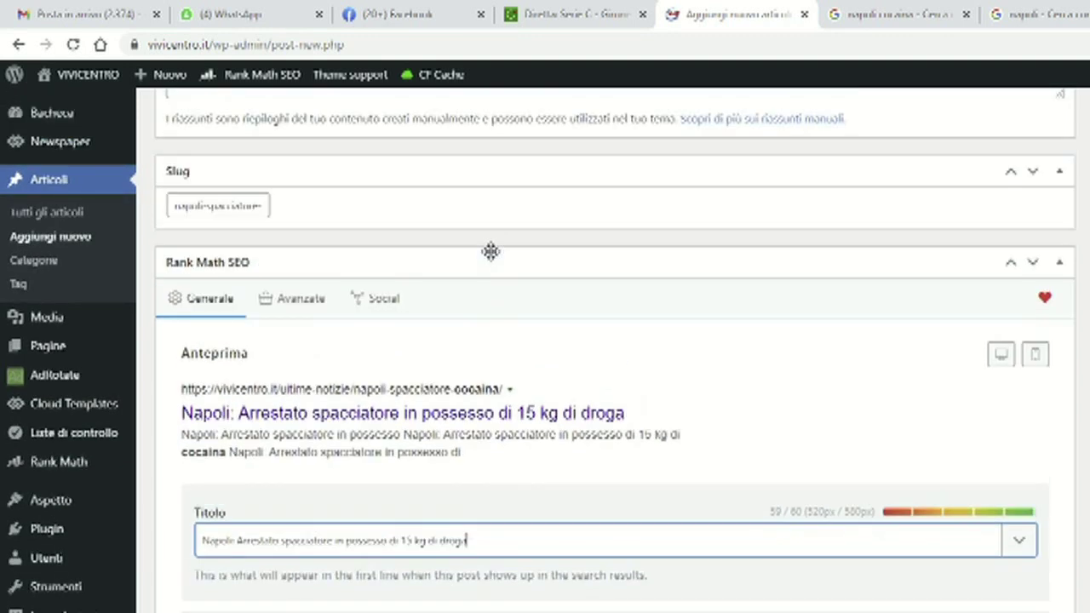
scroll(489, 250, "down", 2)
scroll(329, 387, "down", 1)
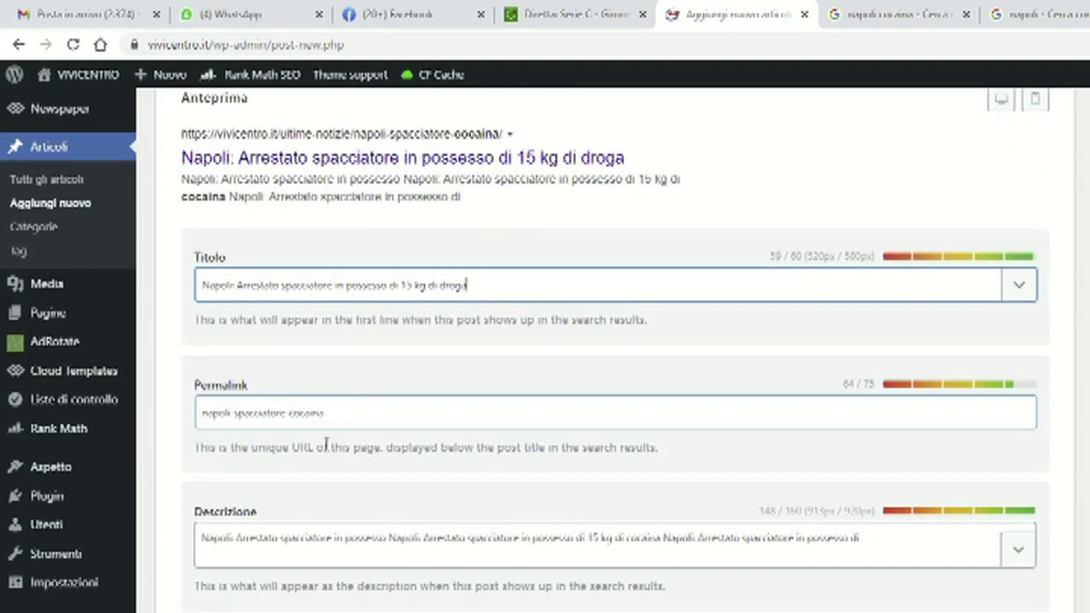
scroll(322, 511, "up", 4)
left_click(323, 243)
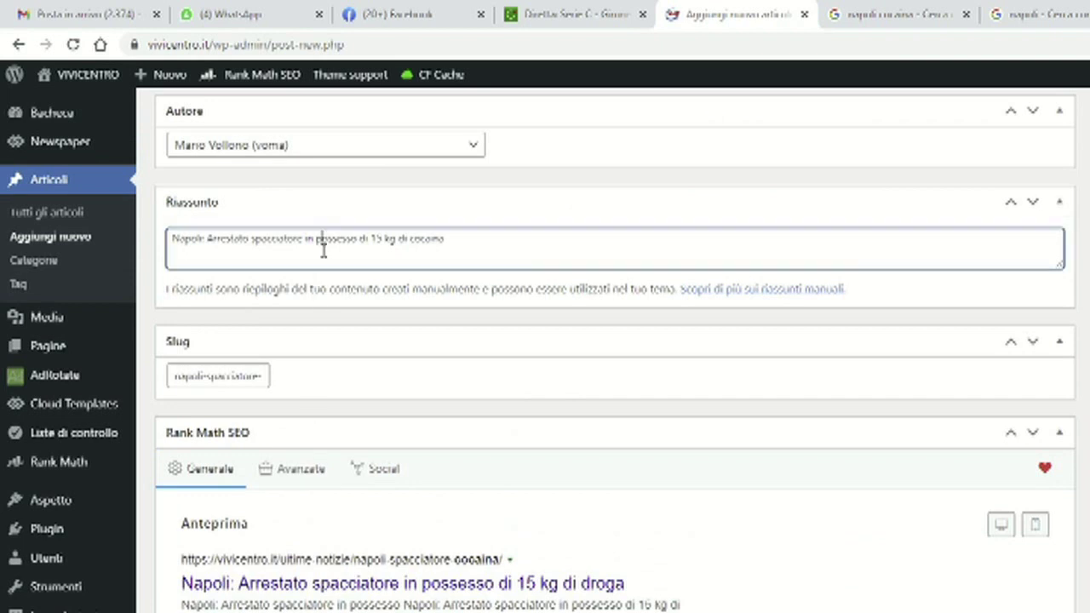
scroll(385, 285, "down", 4)
scroll(385, 288, "down", 3)
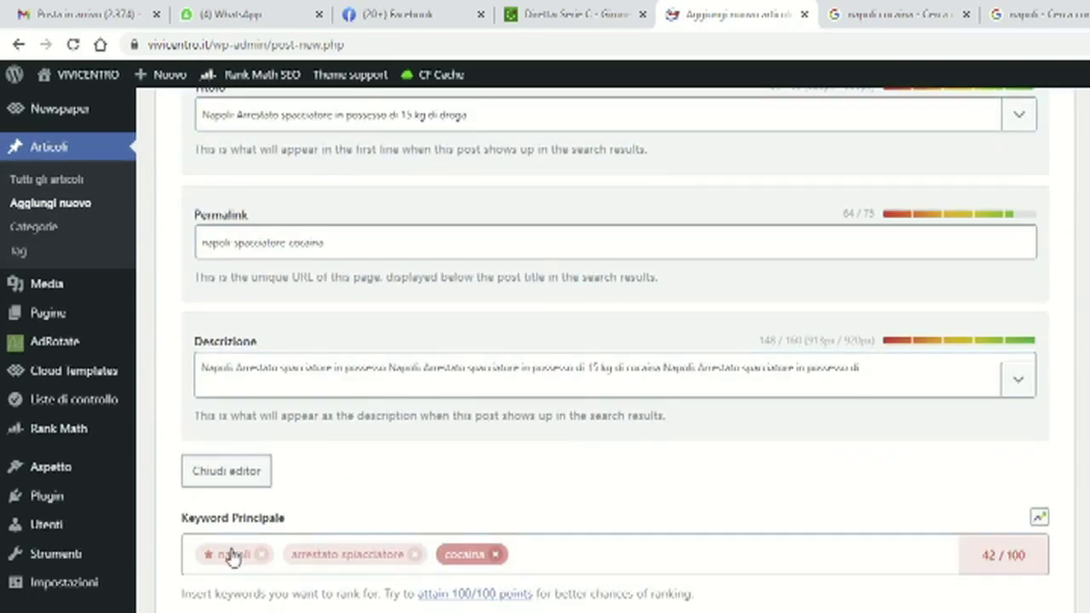
scroll(435, 447, "down", 2)
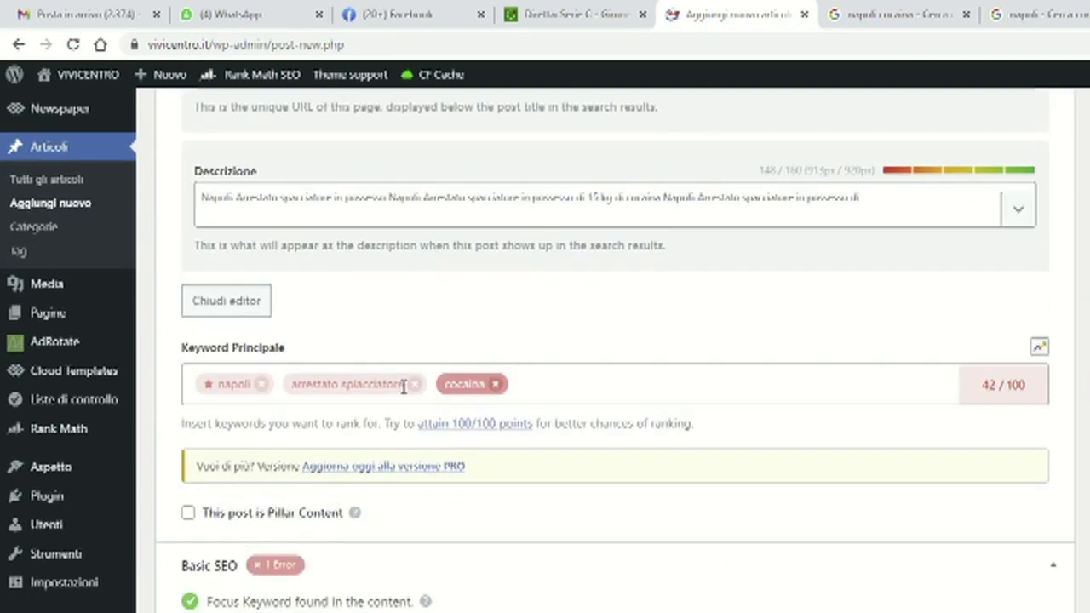
scroll(370, 328, "down", 2)
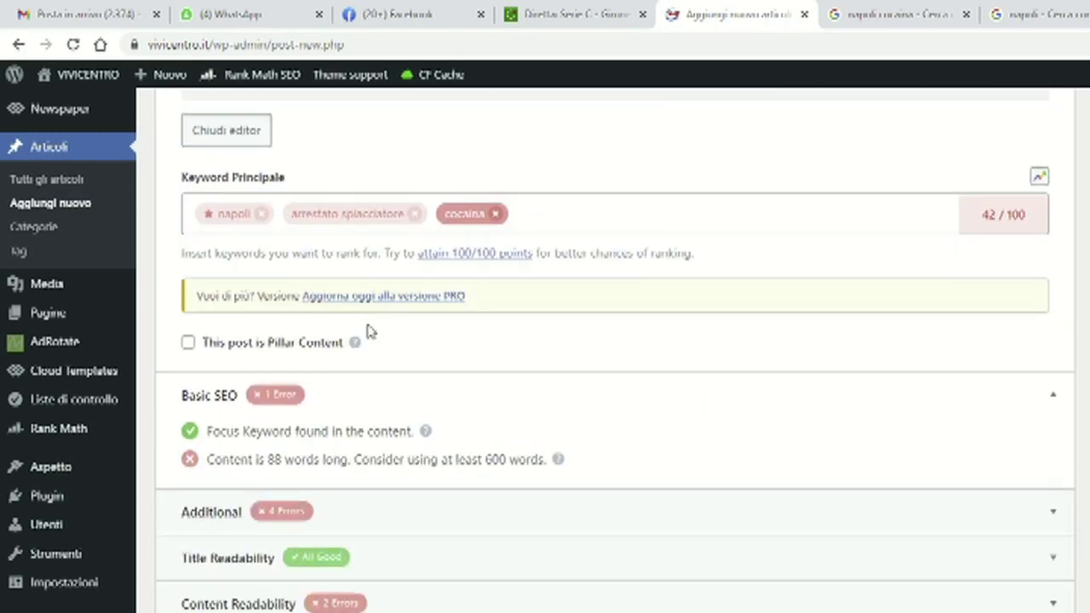
- Examine the Basic SEO checks and compare the focus keyword check with the opening line of the article body
left_click(372, 408)
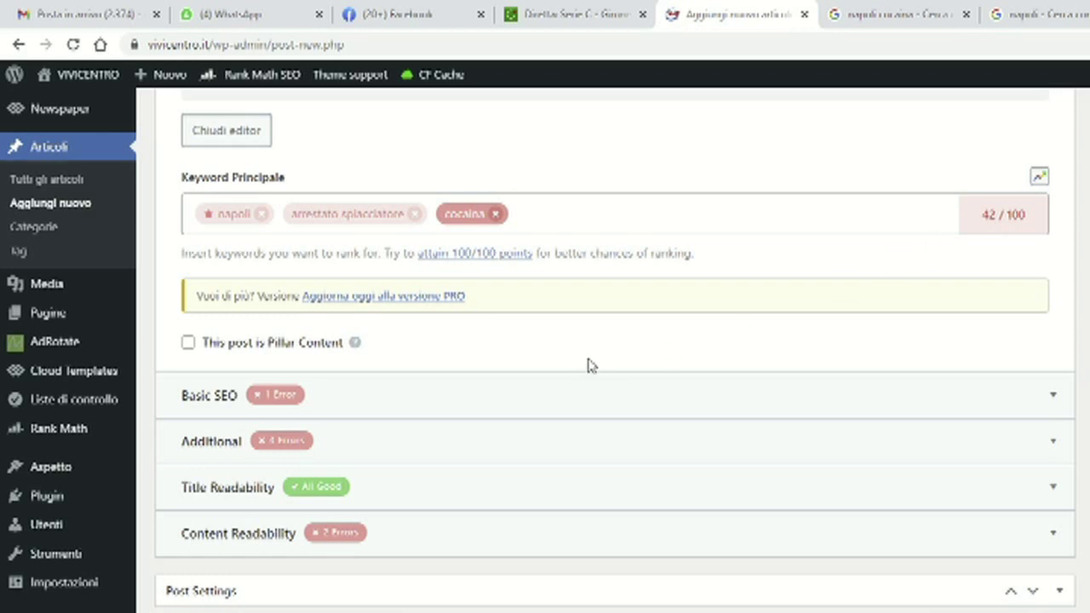
left_click(336, 398)
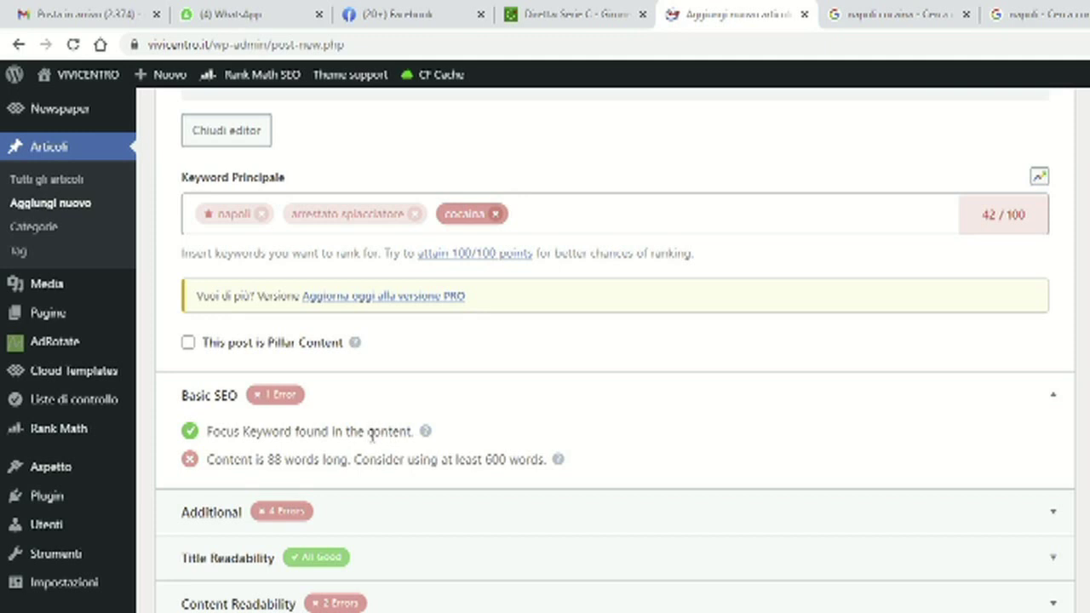
scroll(375, 426, "up", 15)
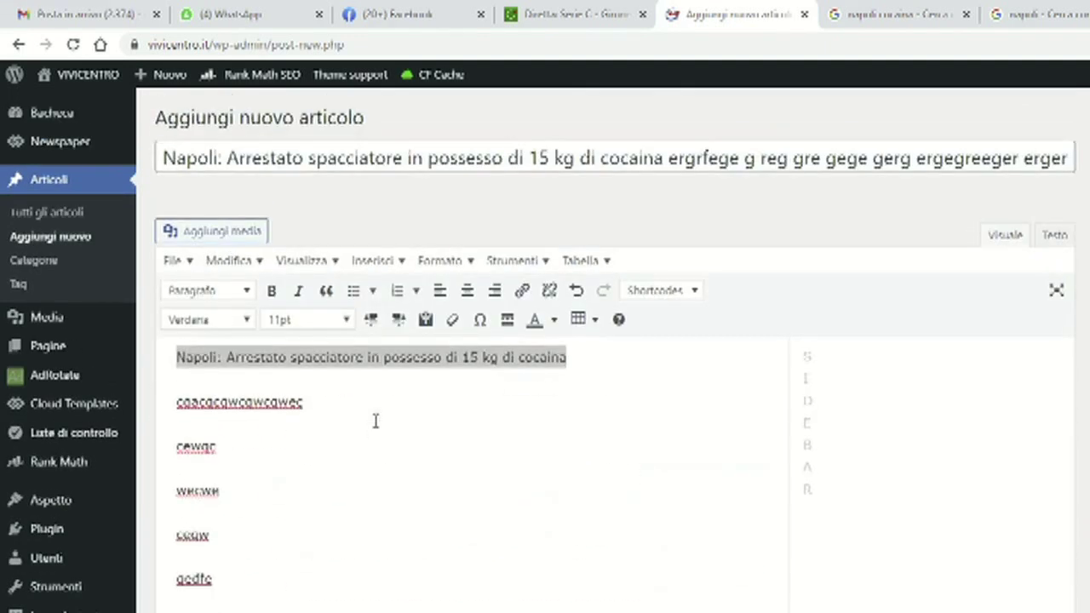
left_click(344, 361)
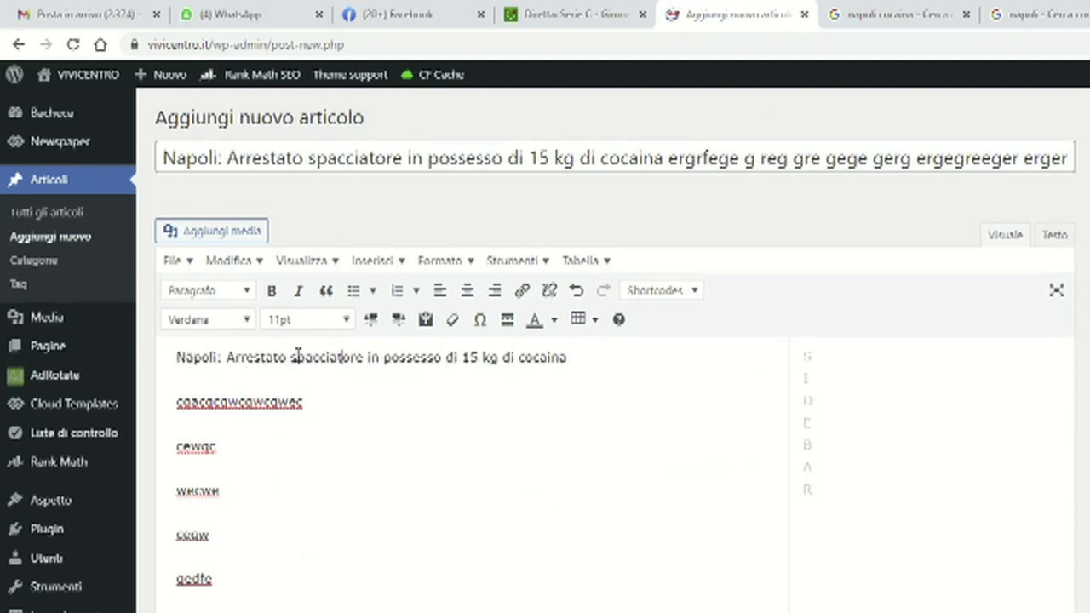
scroll(500, 401, "down", 3)
scroll(469, 272, "down", 20)
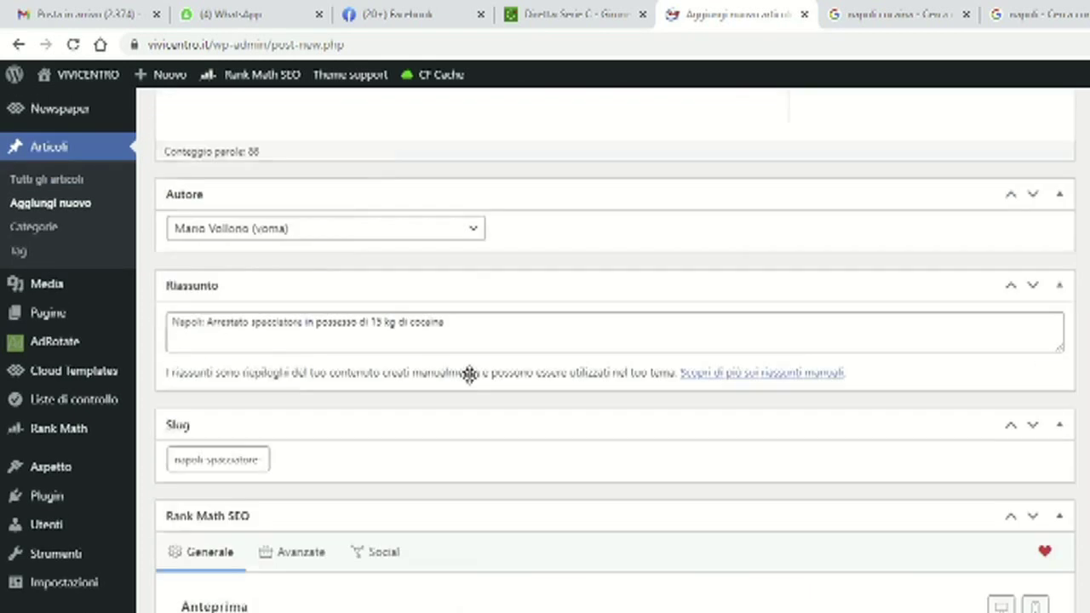
scroll(466, 375, "down", 2)
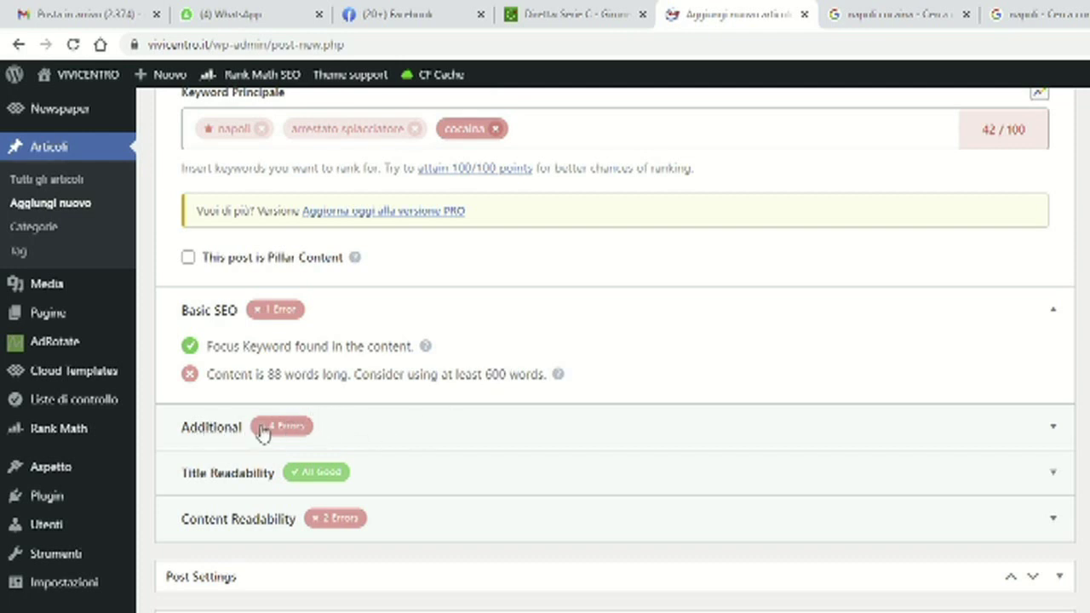
- Expand the Additional SEO checks and highlight the one about the focus keyword in subheadings such as H2, H3 and H4
left_click(366, 428)
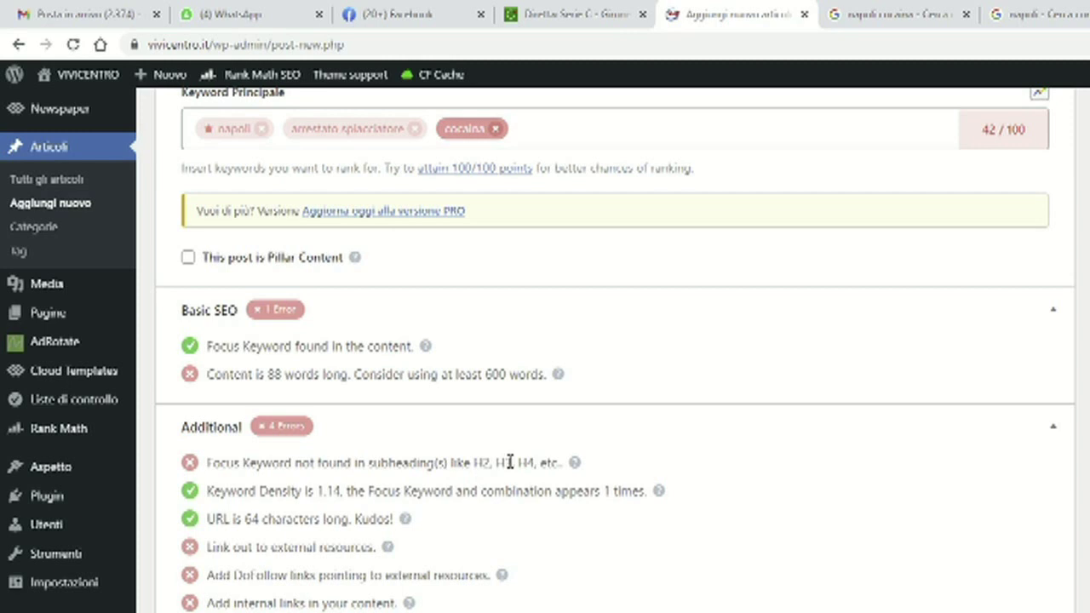
left_click_drag(207, 463, 560, 477)
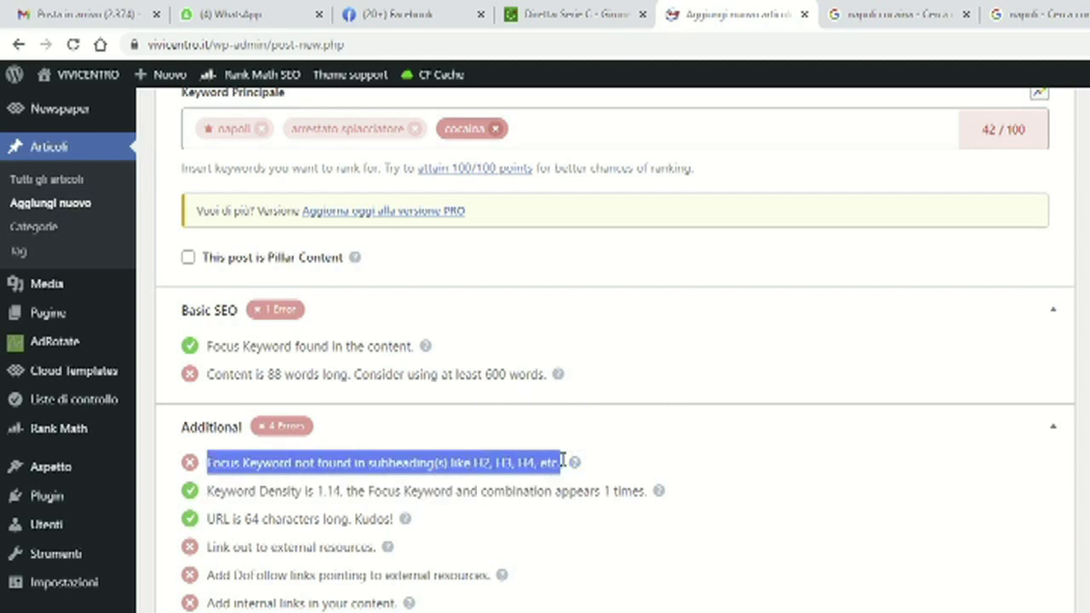
left_click(618, 434)
left_click(599, 434)
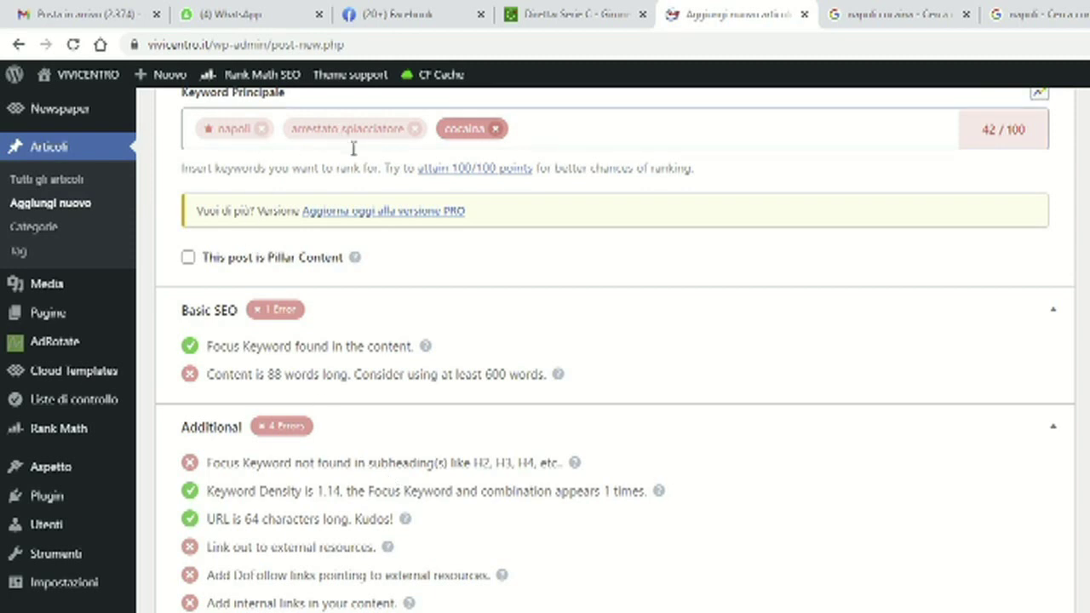
- Start a new paragraph after "ceqw" in the article body with the text "La Polizia arresta a Napol"
scroll(451, 264, "up", 15)
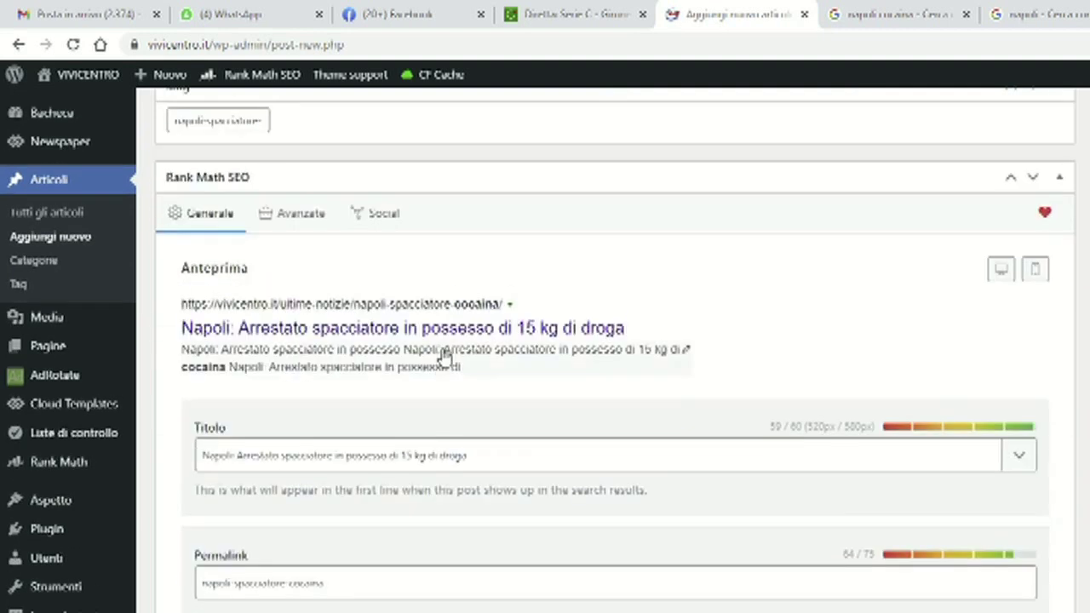
scroll(434, 349, "down", 3)
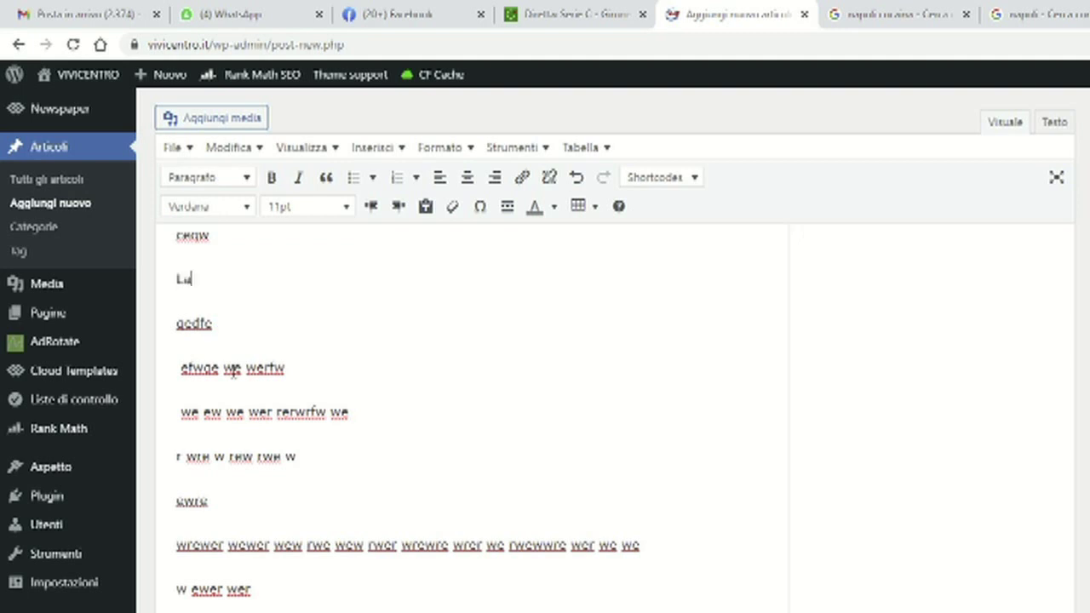
type("PPolizia arresta a t")
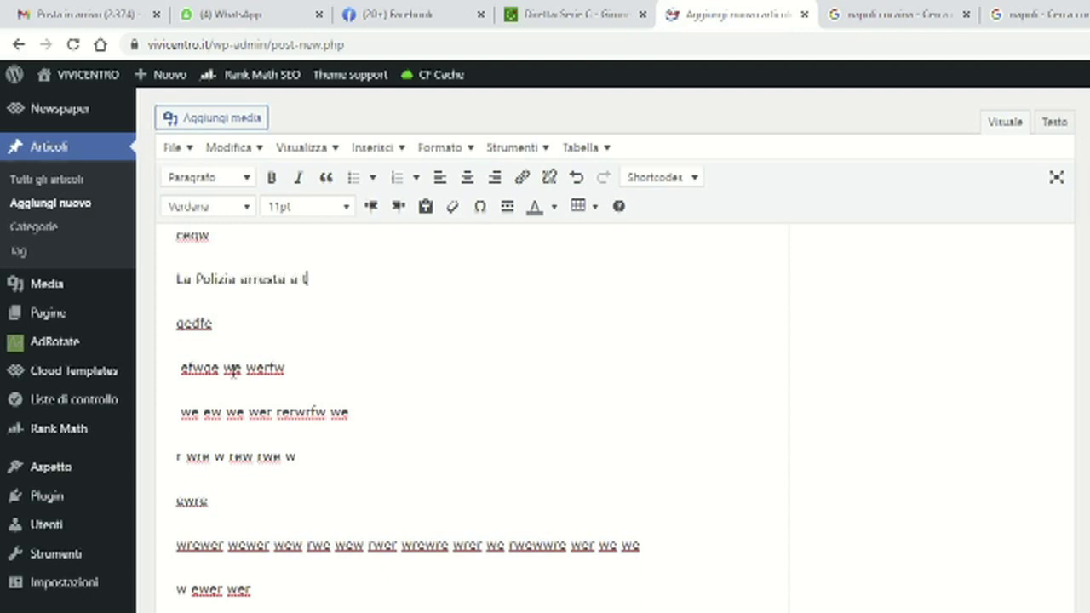
type("Ma")
key("BackSpace")
type("Napoli uno")
key("BackSpace")
key("BackSpace")
key("BackSpace")
key("BackSpace")
- Insert "dopo i controlli sul territorio" after "La Polizia" in the new paragraph
type("dopo i con")
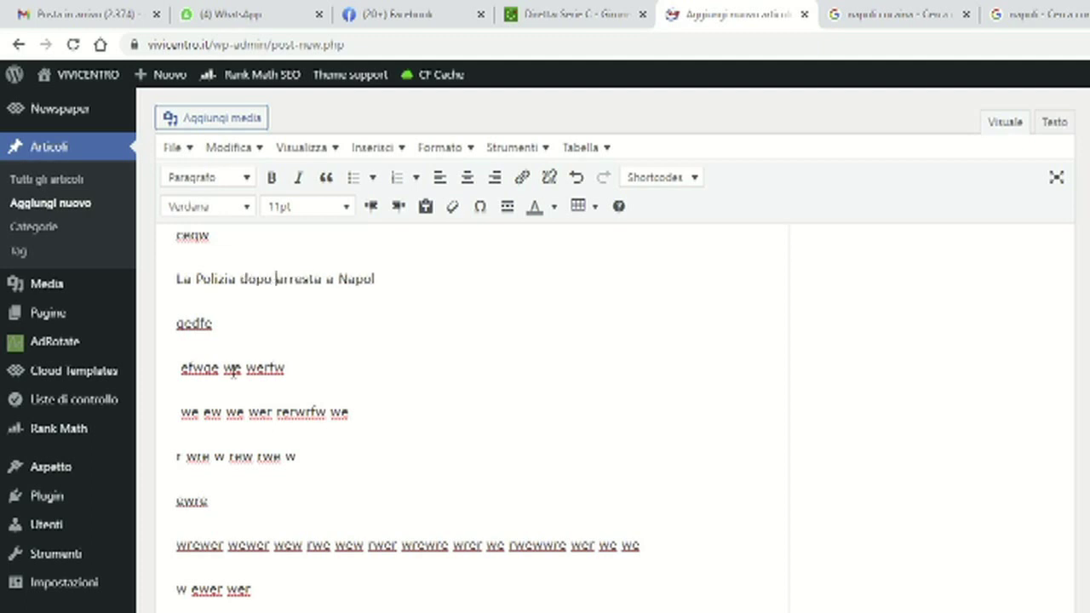
type("trolli ")
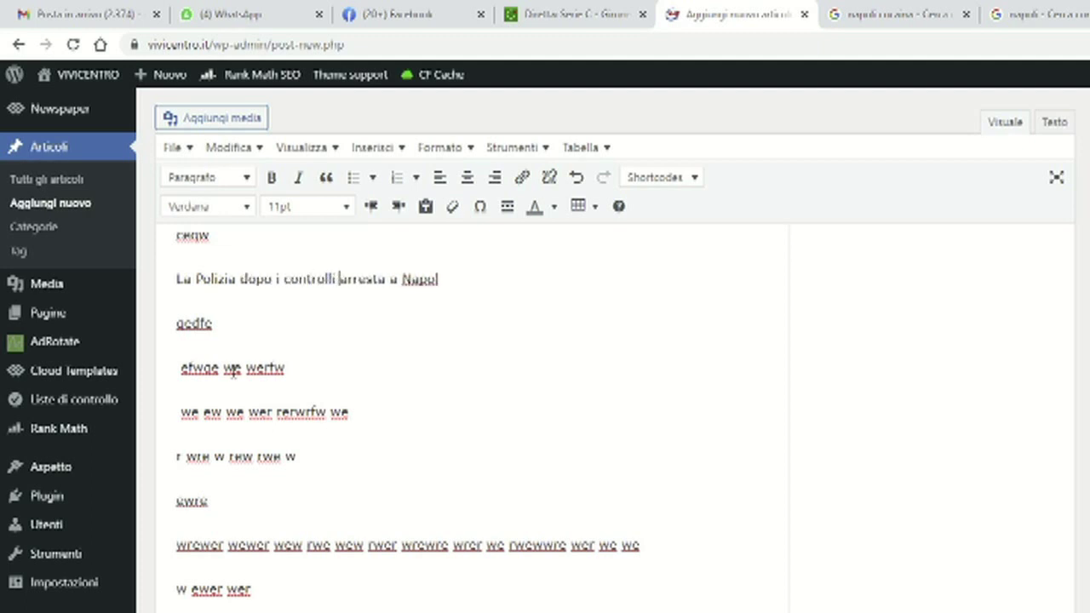
type("tele")
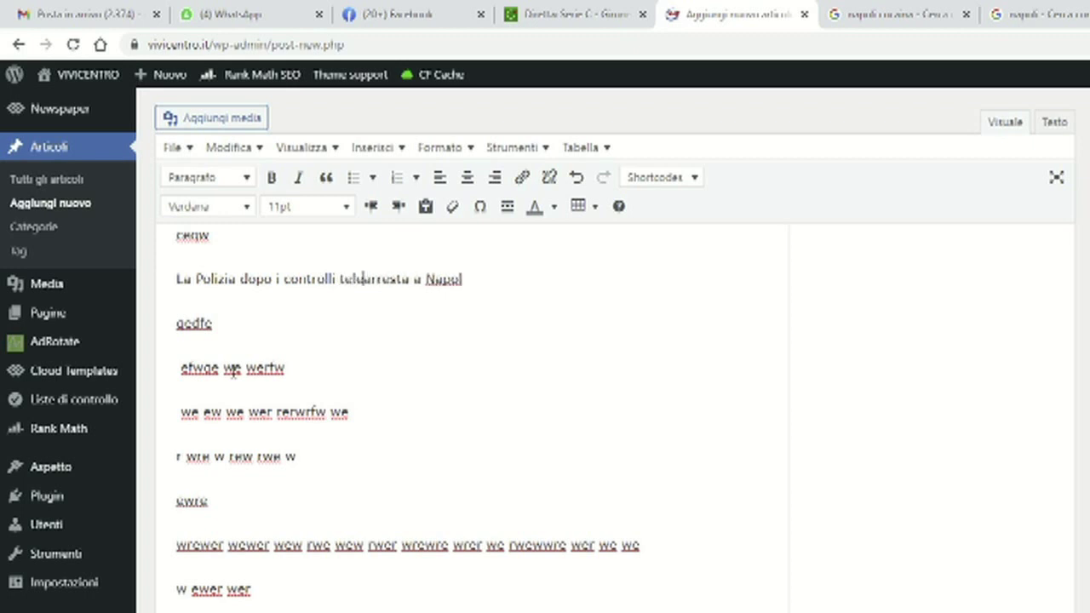
key("BackSpace")
key("BackSpace")
key("BackSpace")
key("BackSpace")
type("sul territo")
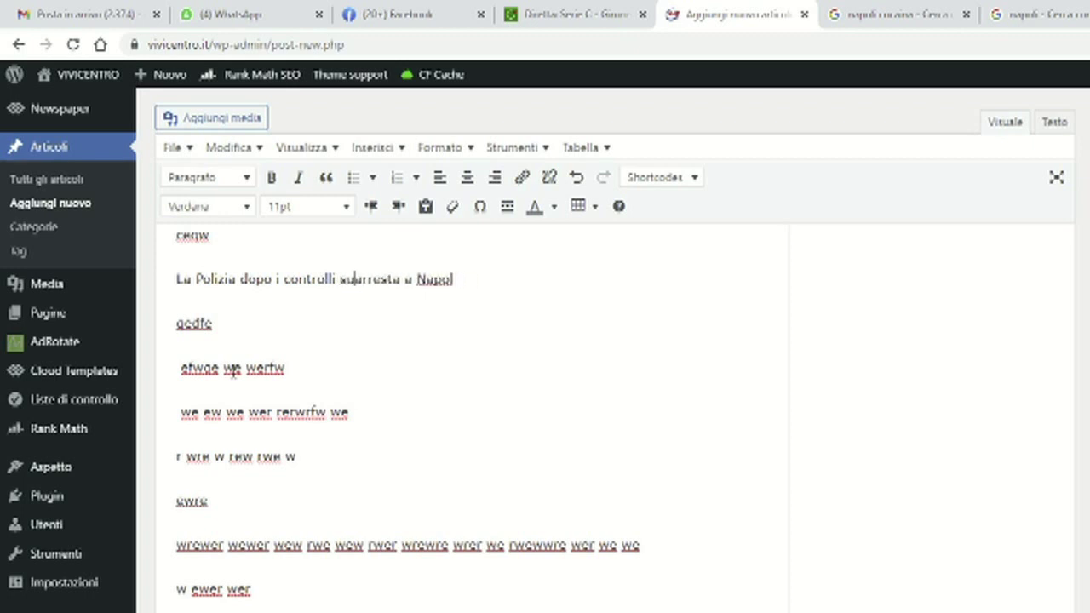
type("rio indivu")
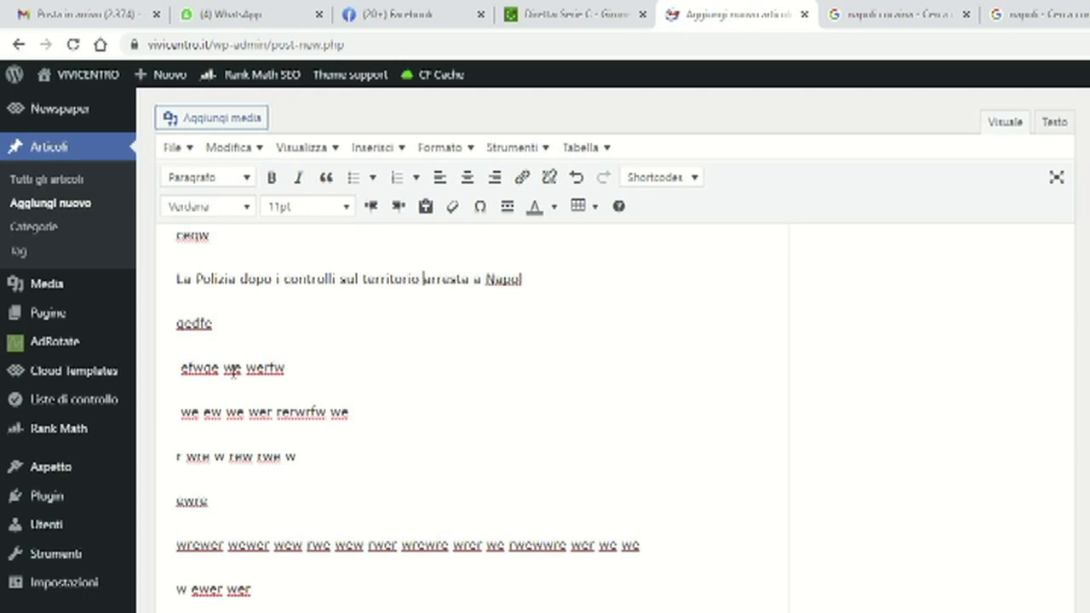
- Continue the sentence after "territorio" with "individua una piazza di spaccio di cocaina nel quartiere Nord"
key("BackSpace")
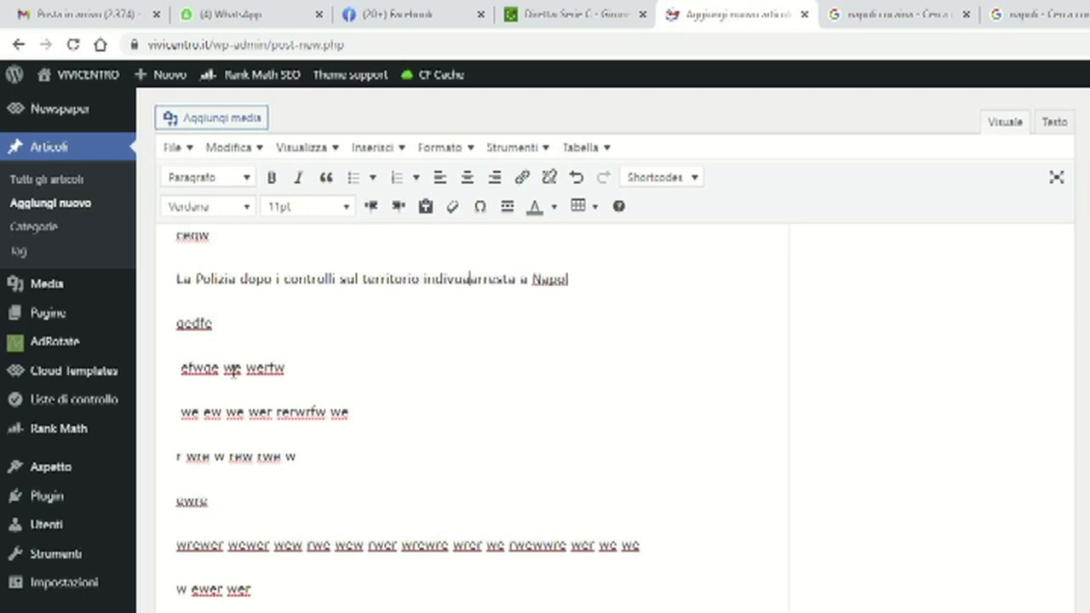
type("idua un")
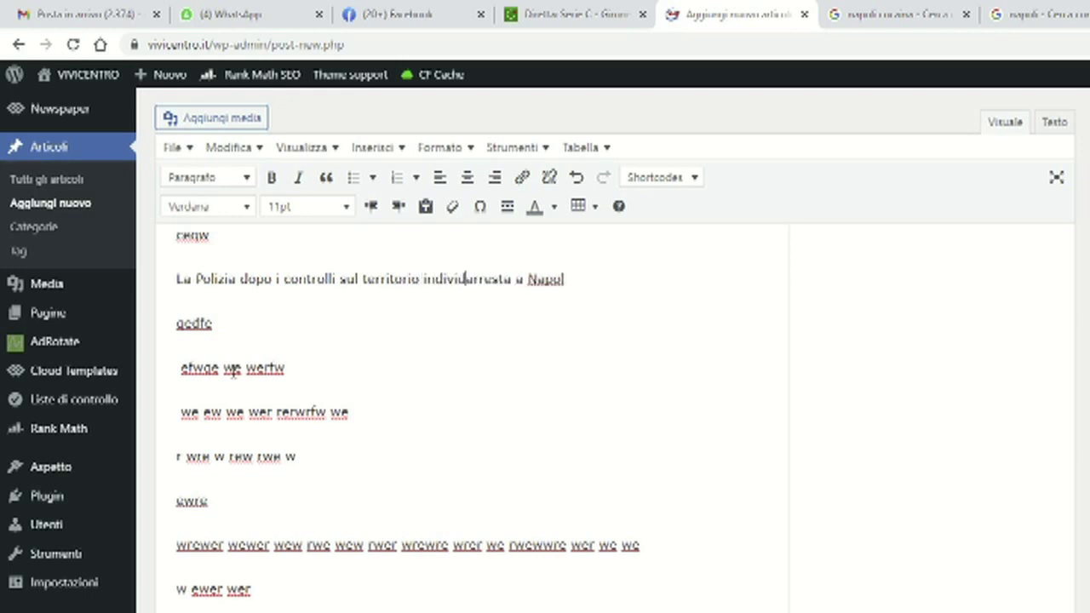
type("a piazza di ")
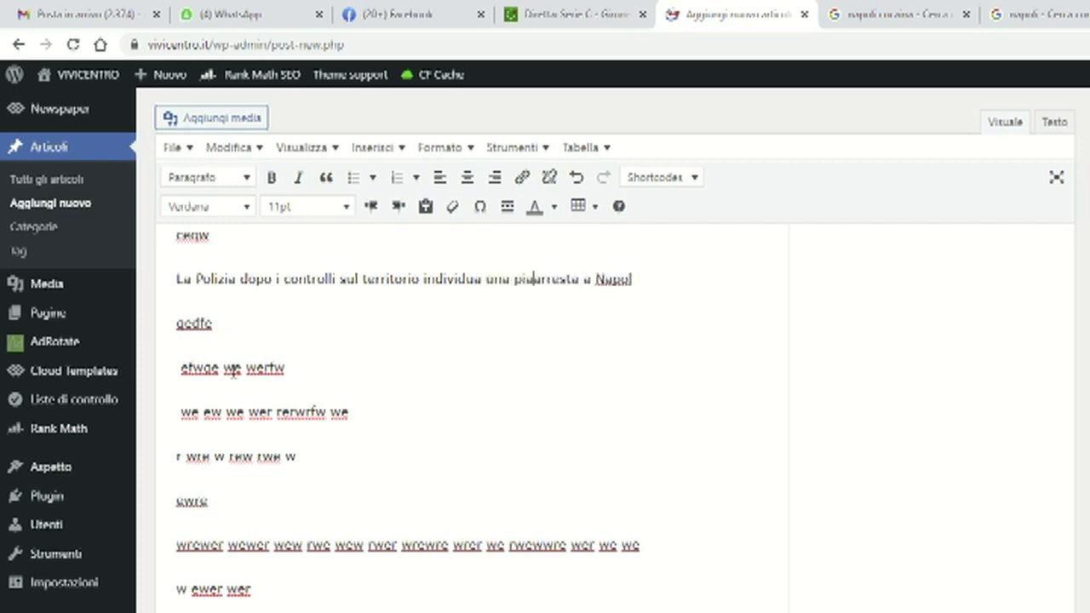
type("spaccio ")
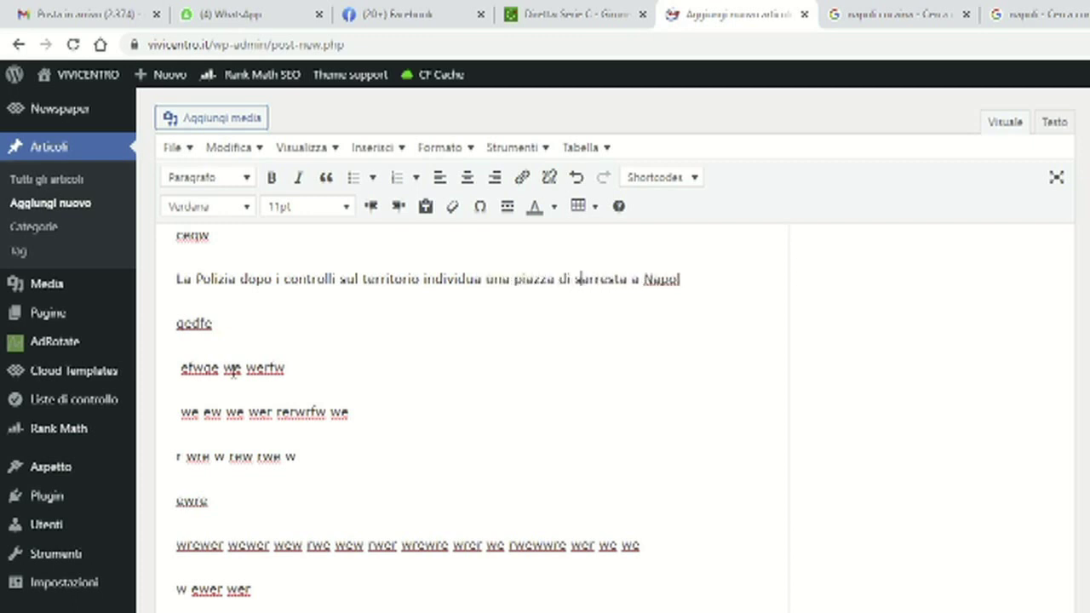
type("di d")
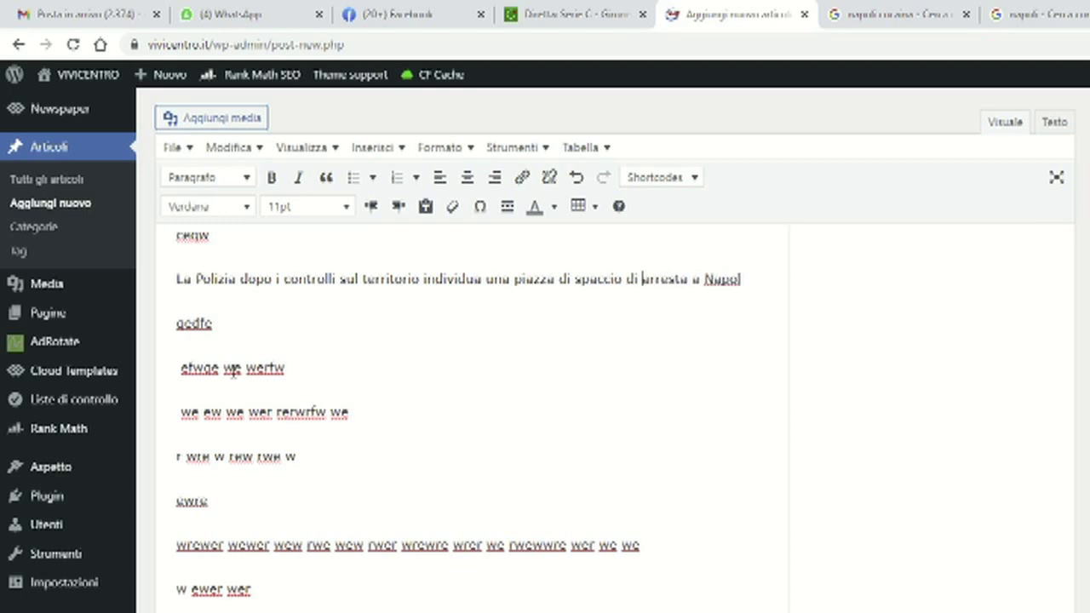
key("BackSpace")
type("cocaina")
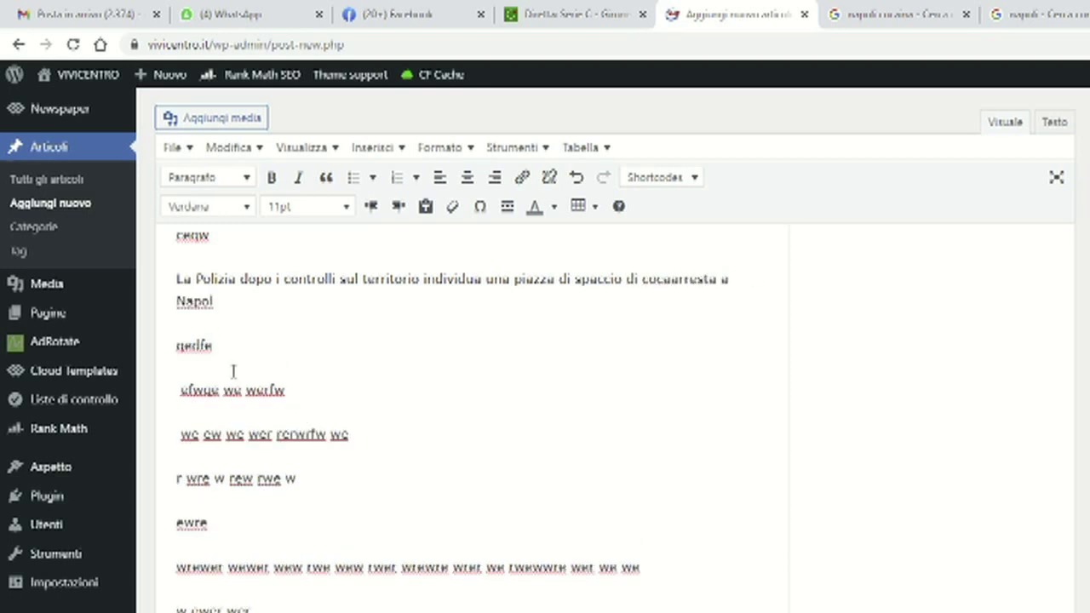
type(" nel quartiere Nordi d")
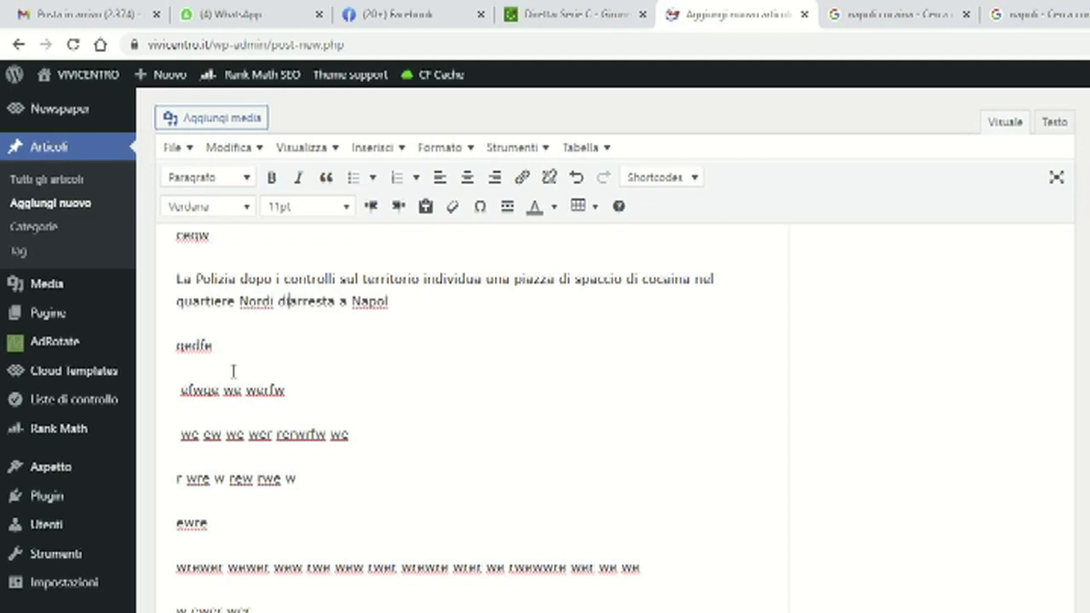
- End the sentence with "di Napoli" and delete the leftover words "arresta a Napol"
key("BackSpace")
key("BackSpace")
key("BackSpace")
type("di Napoli")
key("Delete")
key("Delete")
key("Delete")
key("Delete")
key("Delete")
key("Delete")
key("Delete")
key("Delete")
key("Delete")
key("Delete")
key("Delete")
key("Delete")
key("Delete")
key("Delete")
key("Delete")
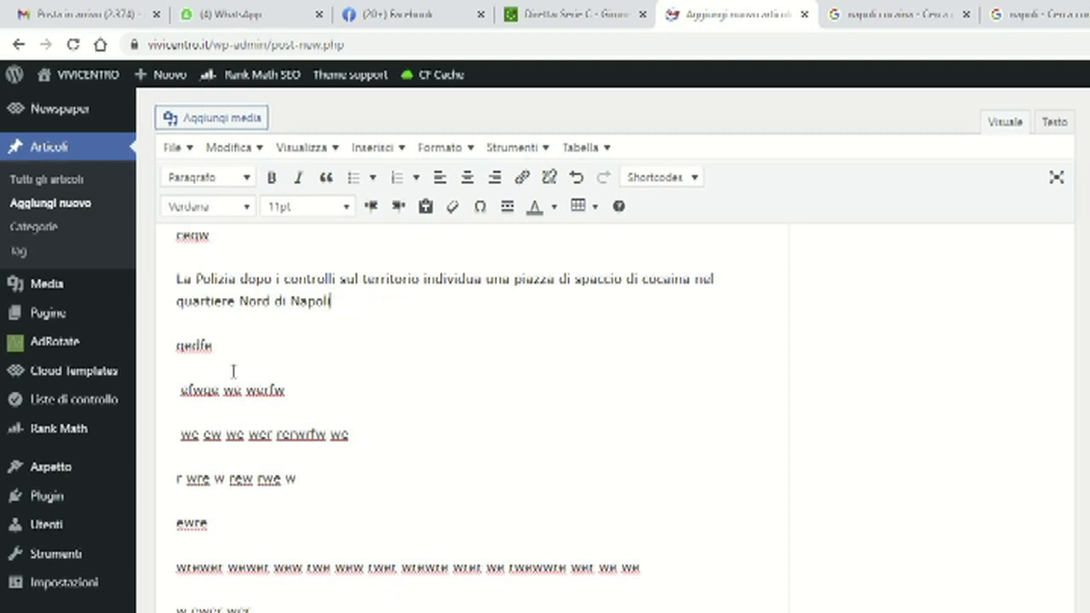
- Format the sentence "La Polizia dopo i controlli sul territorio individua una piazza di spaccio di cocaina nel quartiere Nord di Napoli" as Titolo 3
left_click(174, 278)
left_click_drag(334, 301, 174, 281)
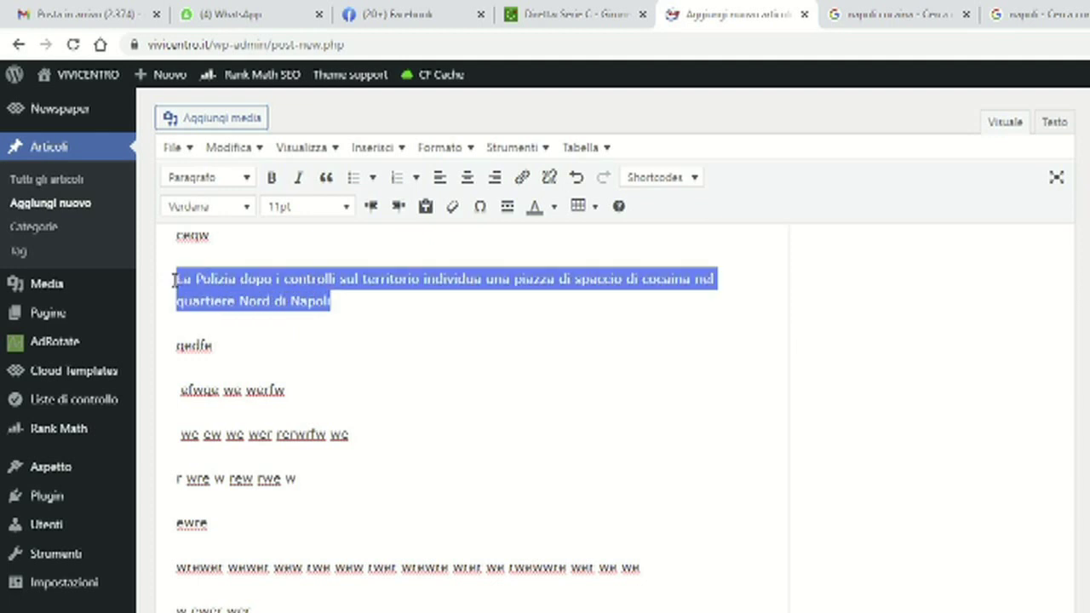
left_click(223, 179)
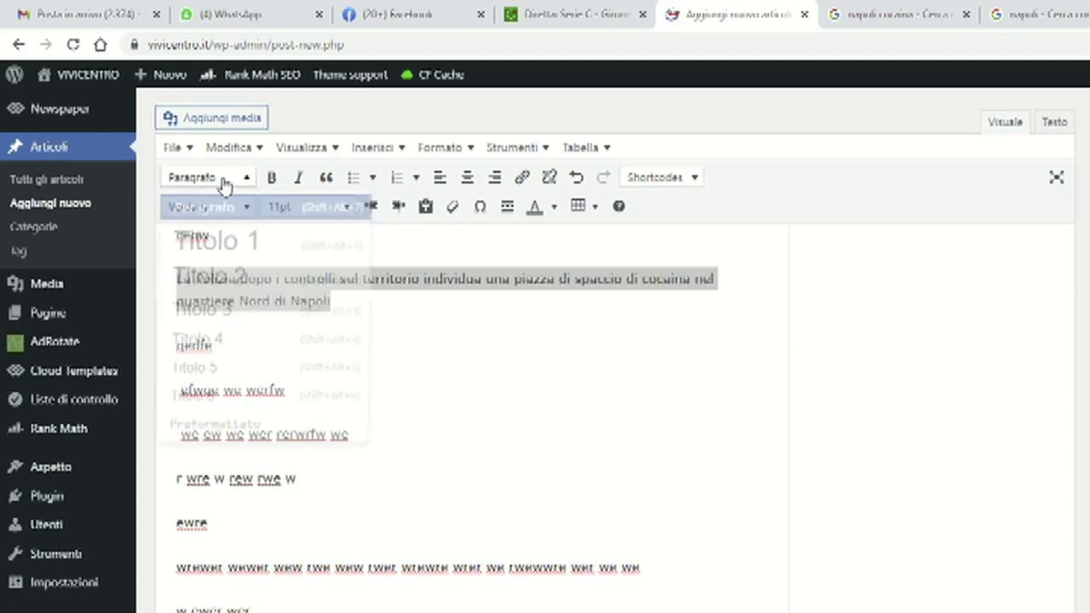
left_click(226, 312)
left_click(384, 344)
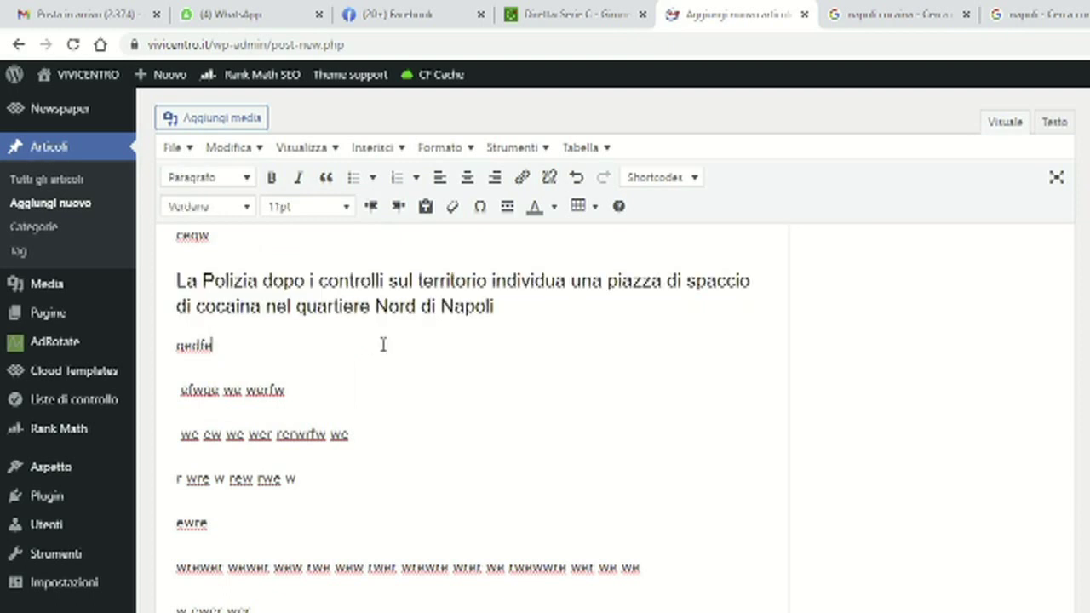
- Examine the Rank Math Additional checks for the focus keyword in subheadings and for keyword density
scroll(385, 341, "down", 20)
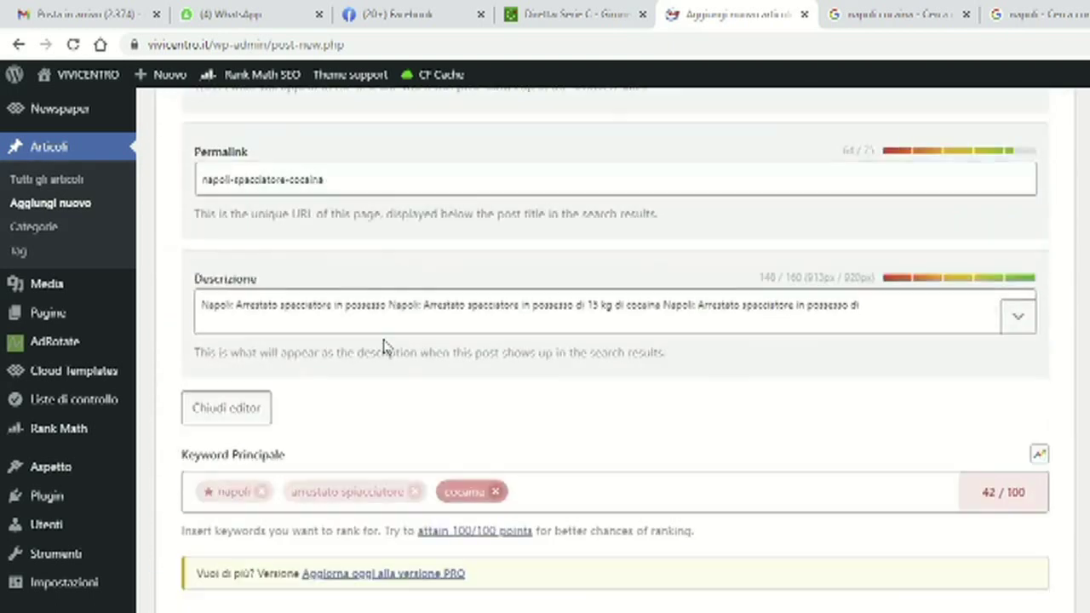
scroll(385, 348, "down", 2)
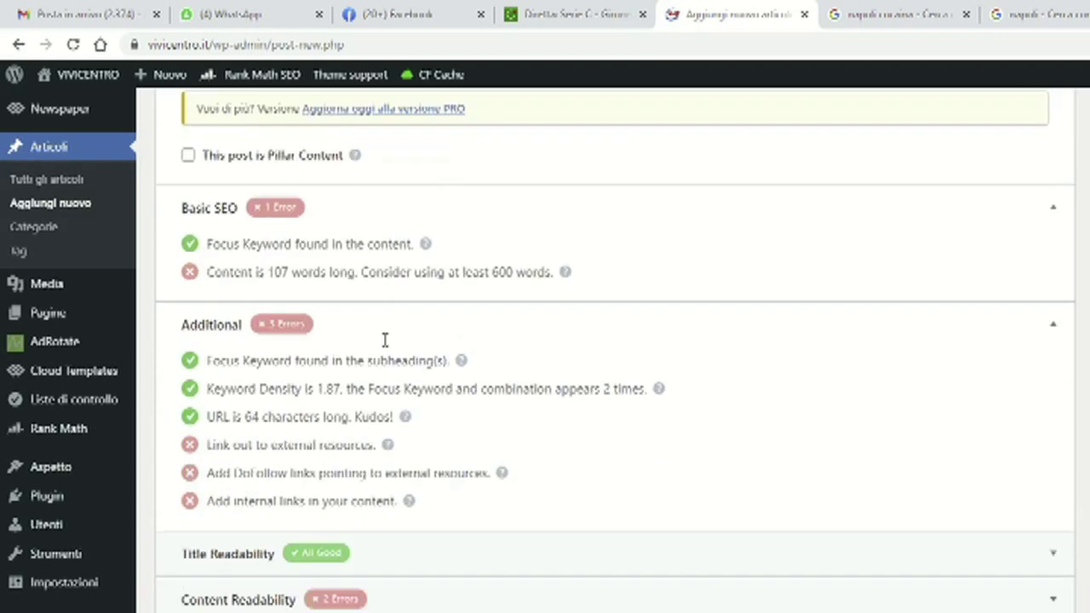
left_click_drag(209, 315, 444, 315)
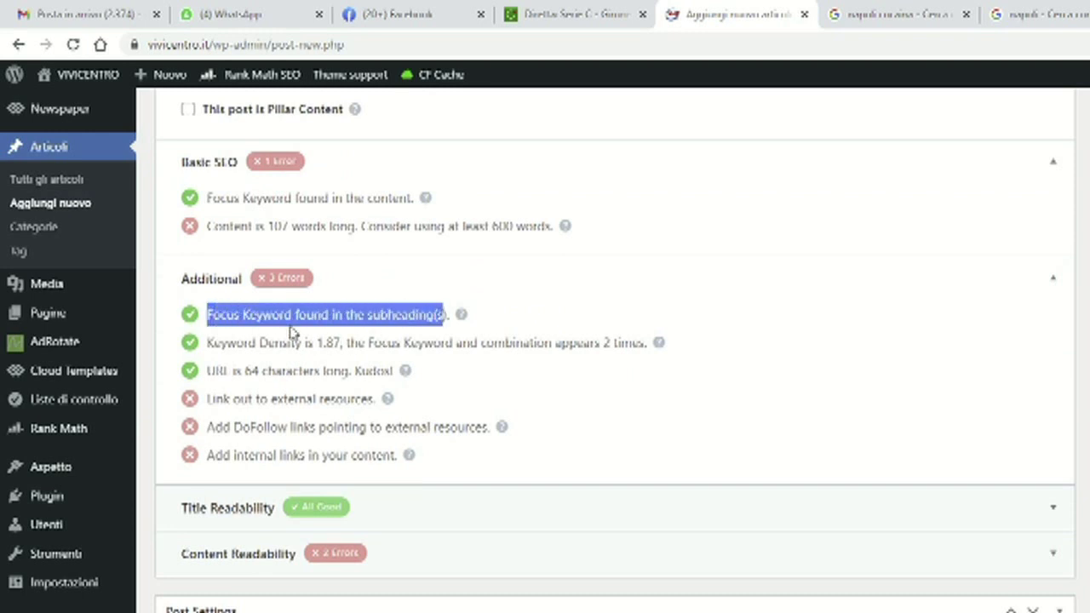
left_click(275, 312)
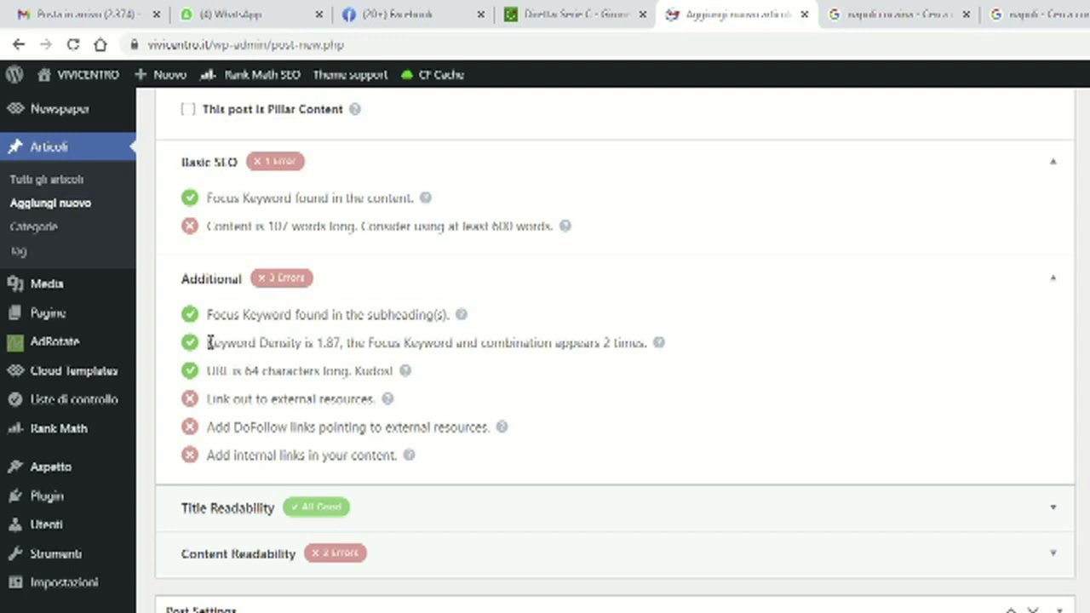
left_click_drag(210, 343, 640, 342)
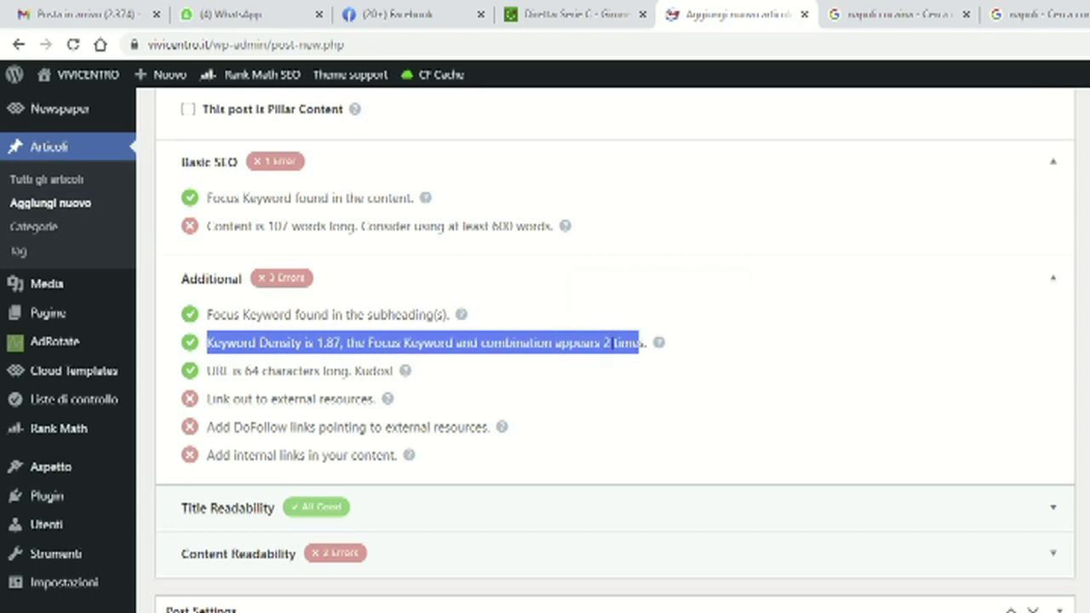
left_click(317, 346)
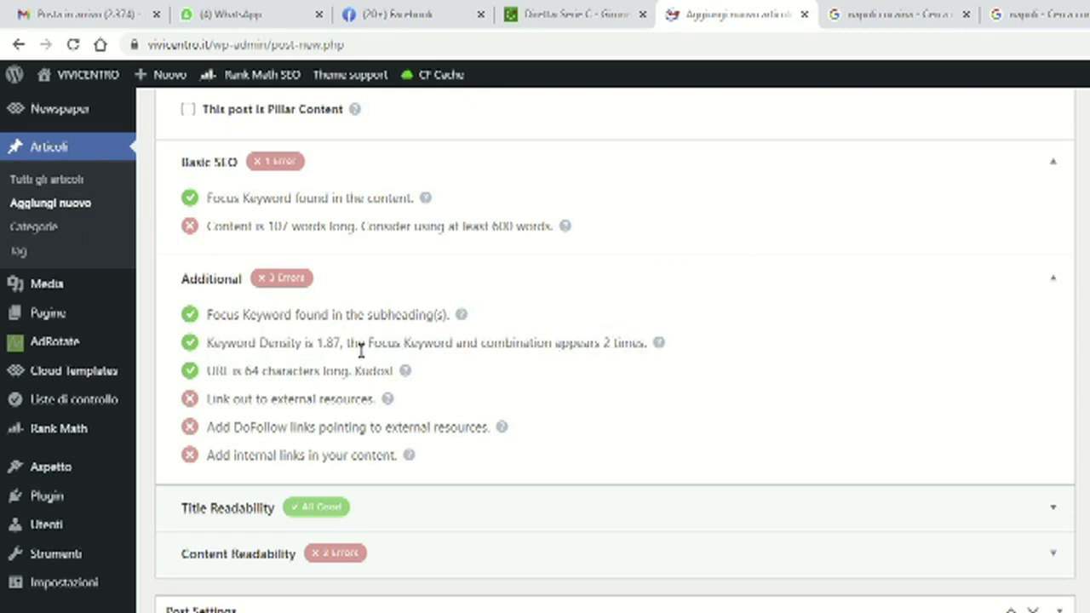
- Remove all the filler paragraphs below the "La Polizia" subheading, from "qedfe" to the end of the body
scroll(584, 367, "up", 20)
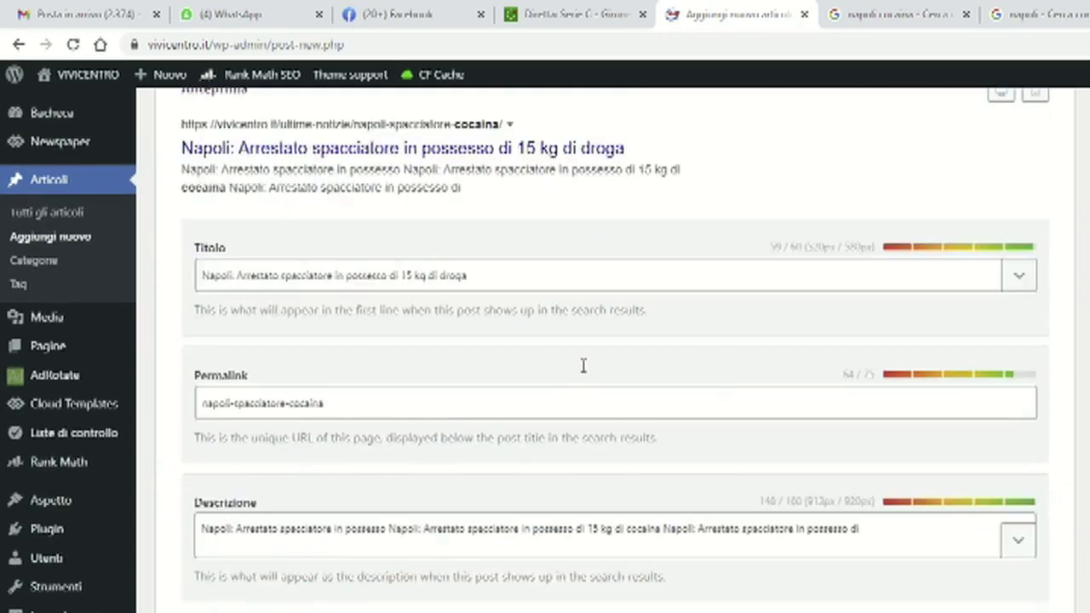
scroll(361, 323, "down", 3)
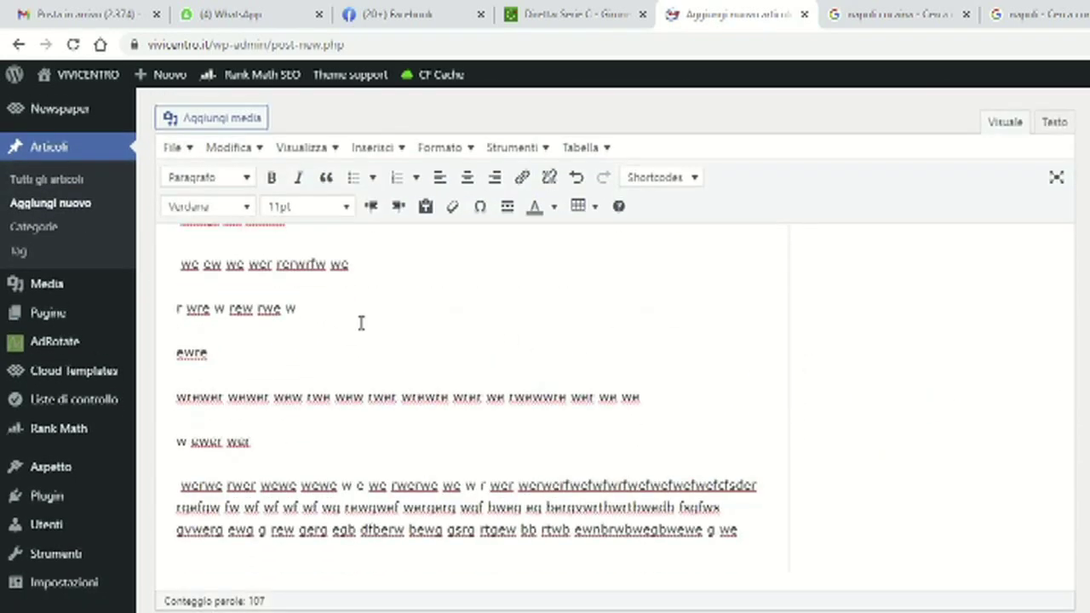
scroll(309, 319, "up", 3)
left_click_drag(176, 346, 746, 530)
scroll(576, 520, "down", 2)
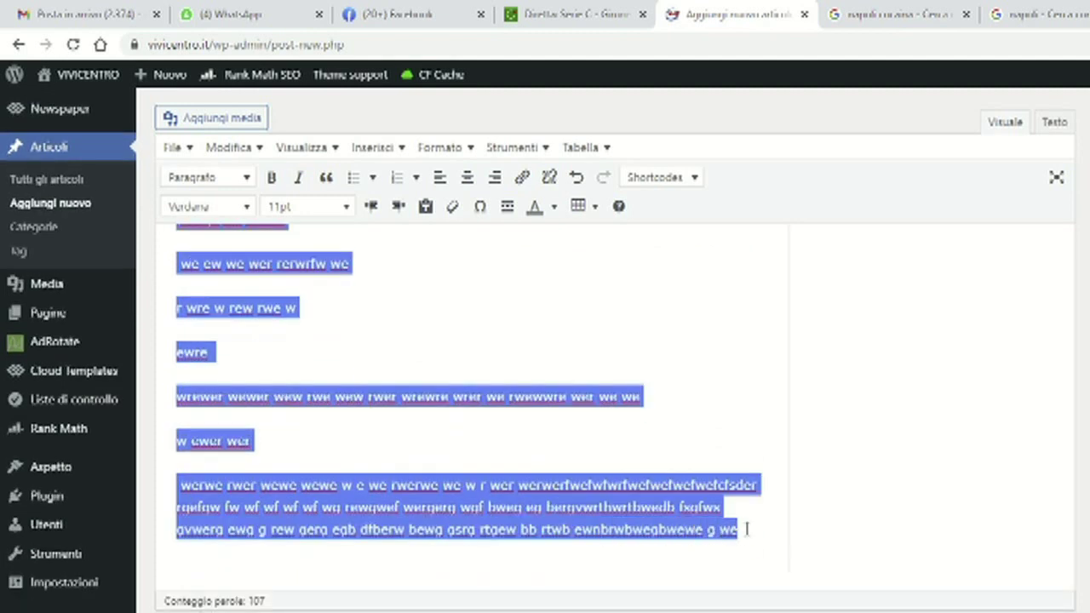
key("BackSpace")
- Examine how the Rank Math keyword density check rates the shortened article
scroll(366, 408, "down", 10)
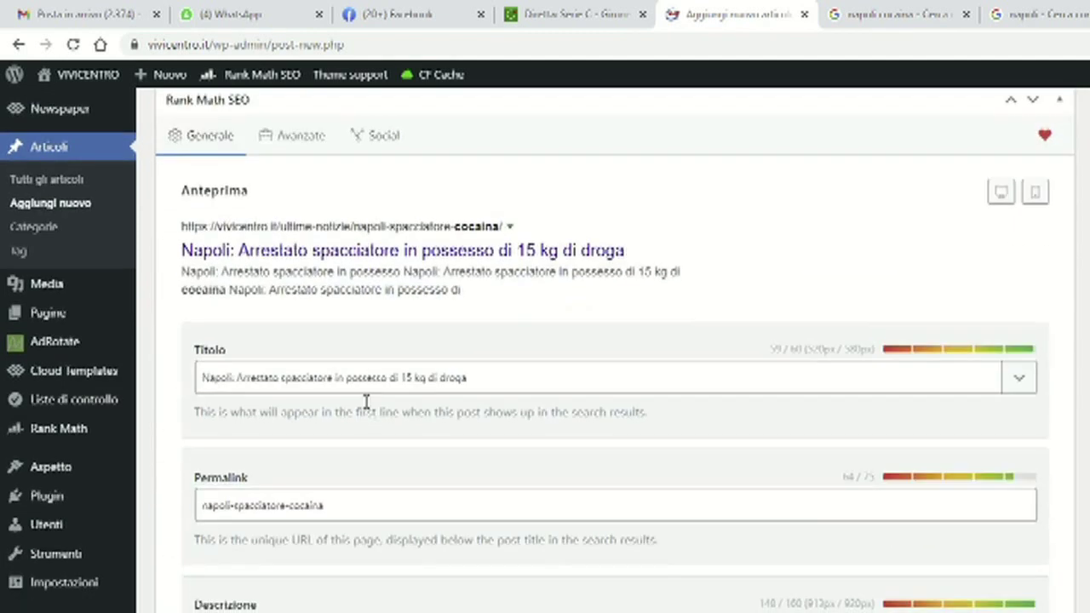
scroll(367, 411, "down", 1)
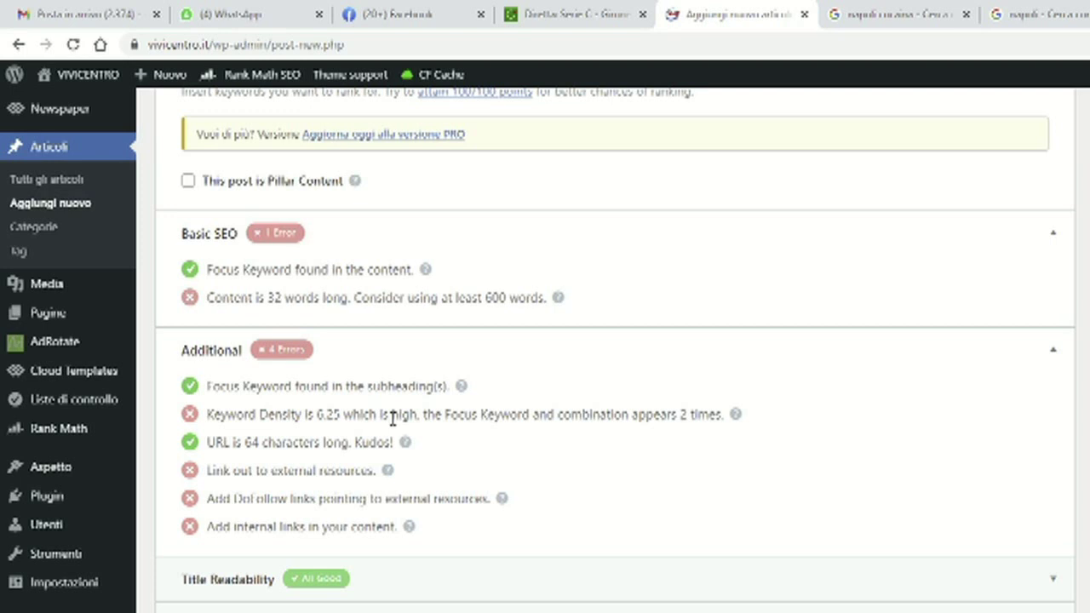
left_click_drag(380, 415, 422, 415)
left_click(503, 414)
- Restore the removed filler paragraphs below the subheading and recheck the keyword density in Rank Math
scroll(518, 417, "up", 15)
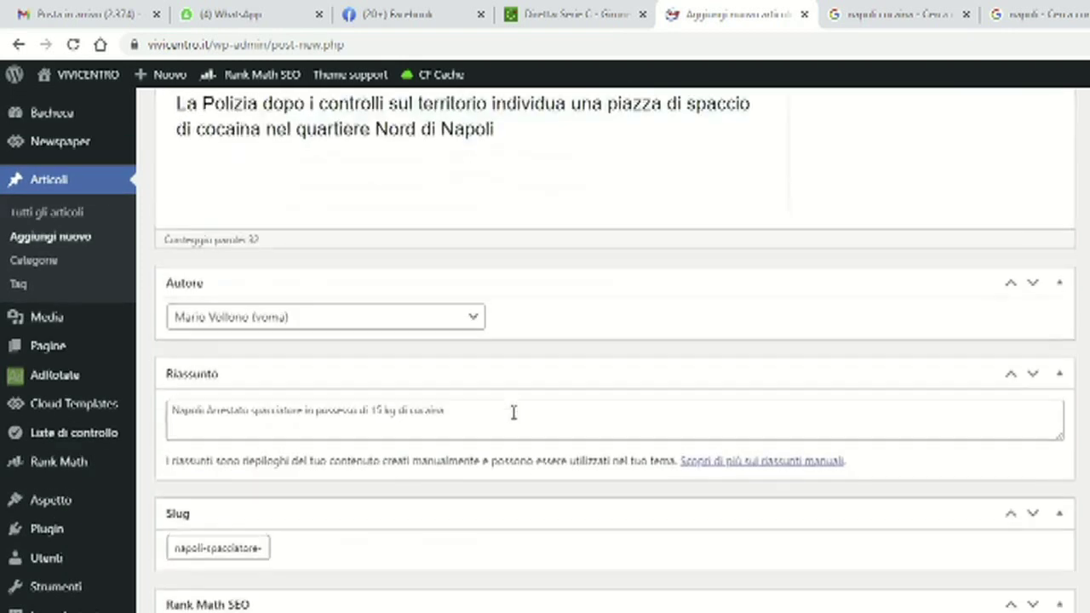
scroll(514, 413, "down", 5)
scroll(433, 390, "up", 1)
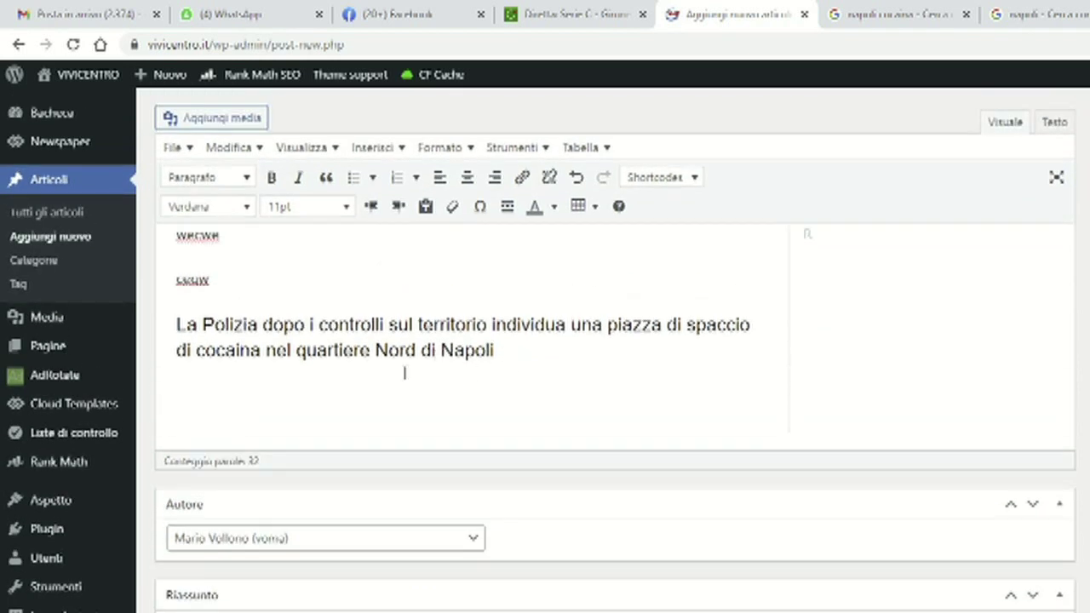
left_click(400, 380)
scroll(400, 381, "down", 1)
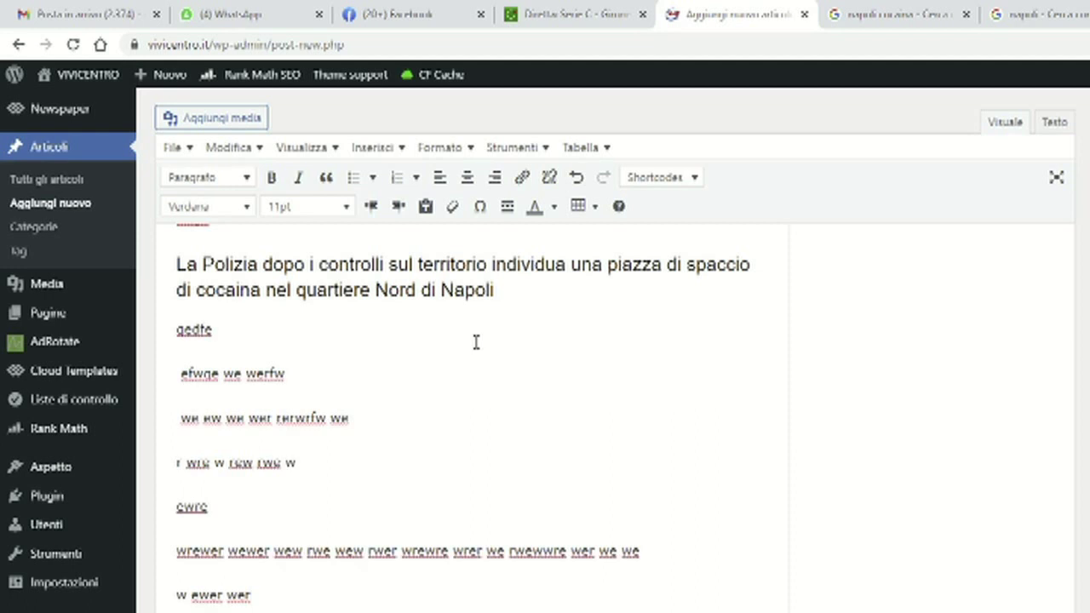
scroll(476, 343, "down", 15)
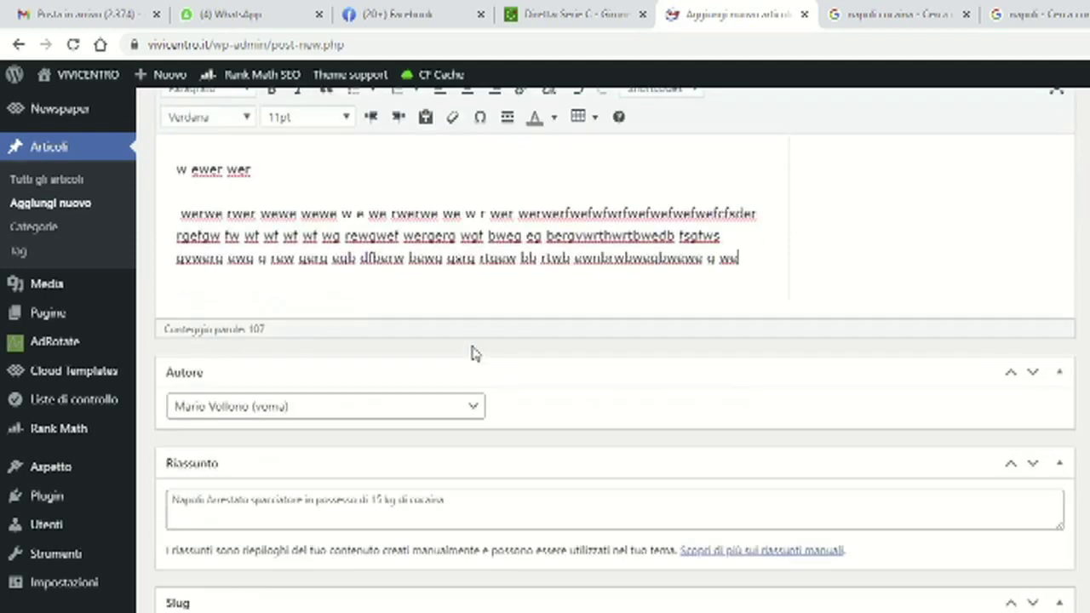
scroll(474, 355, "down", 5)
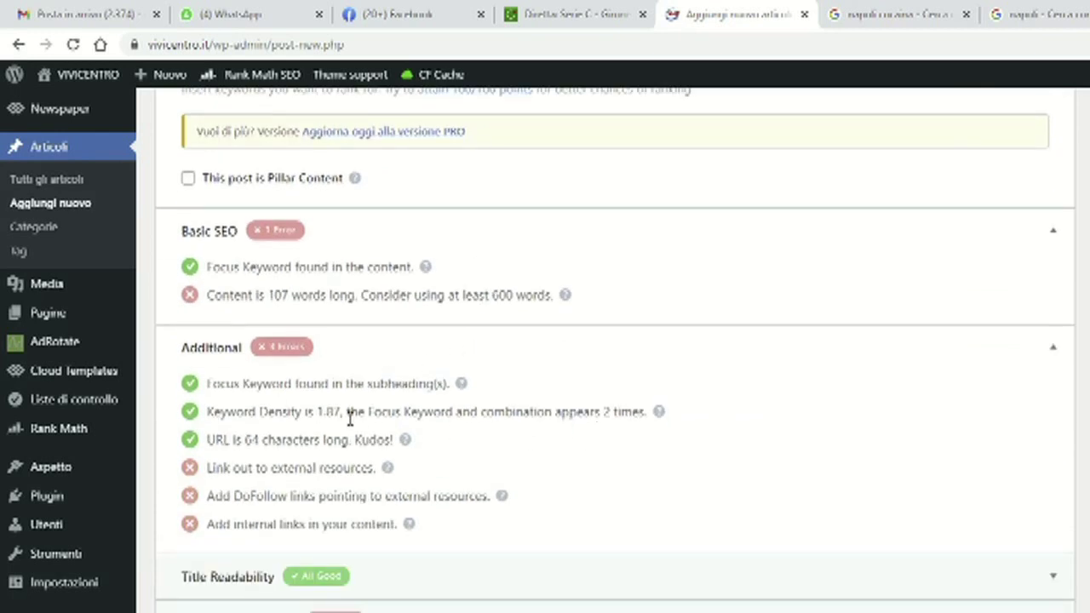
- Paste several more copies of the filler paragraphs at the end of the body and check the keyword density in Rank Math
scroll(418, 375, "up", 10)
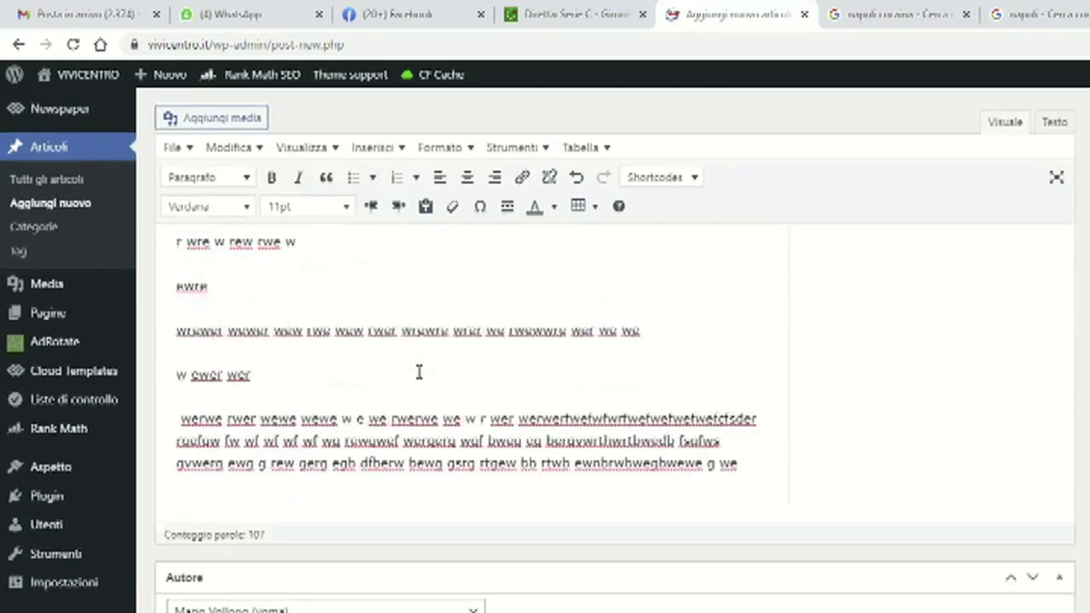
scroll(419, 372, "down", 1)
left_click(745, 435)
key("Return")
key("BackSpace")
key("ctrl+v")
scroll(739, 436, "down", 1)
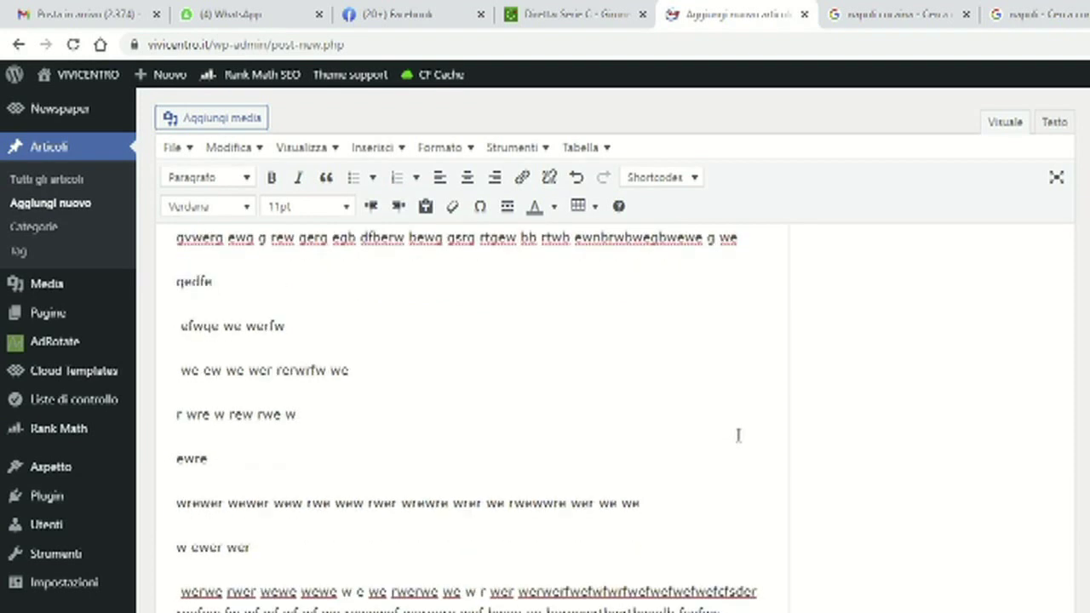
scroll(601, 413, "down", 10)
scroll(549, 405, "down", 10)
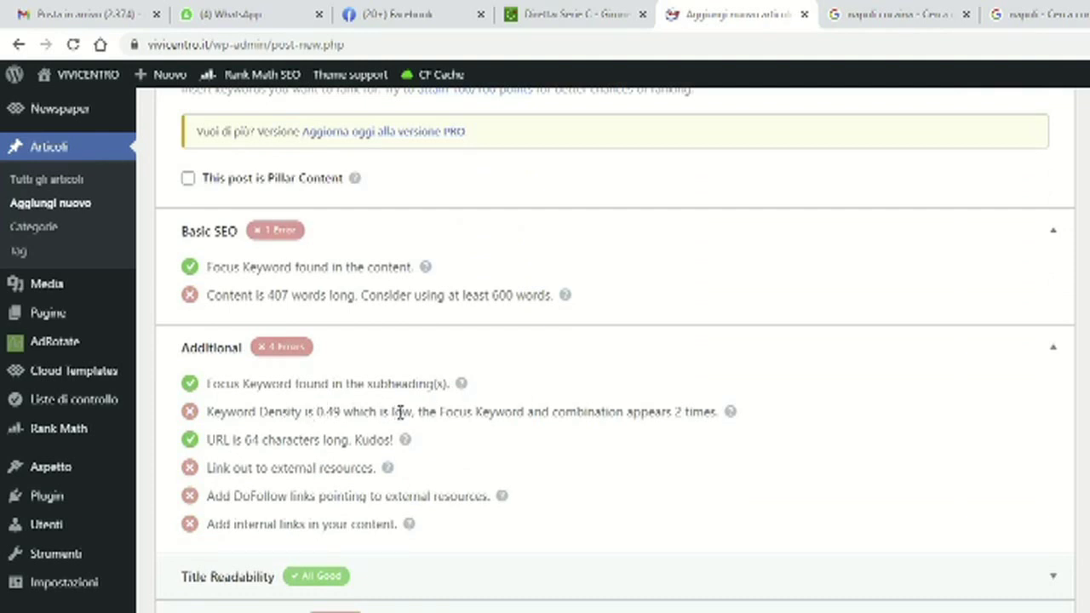
- Insert an empty paragraph after "efwqe we werfw" in the second block of filler text
scroll(426, 384, "up", 15)
scroll(426, 383, "up", 5)
scroll(427, 383, "up", 2)
scroll(426, 383, "down", 3)
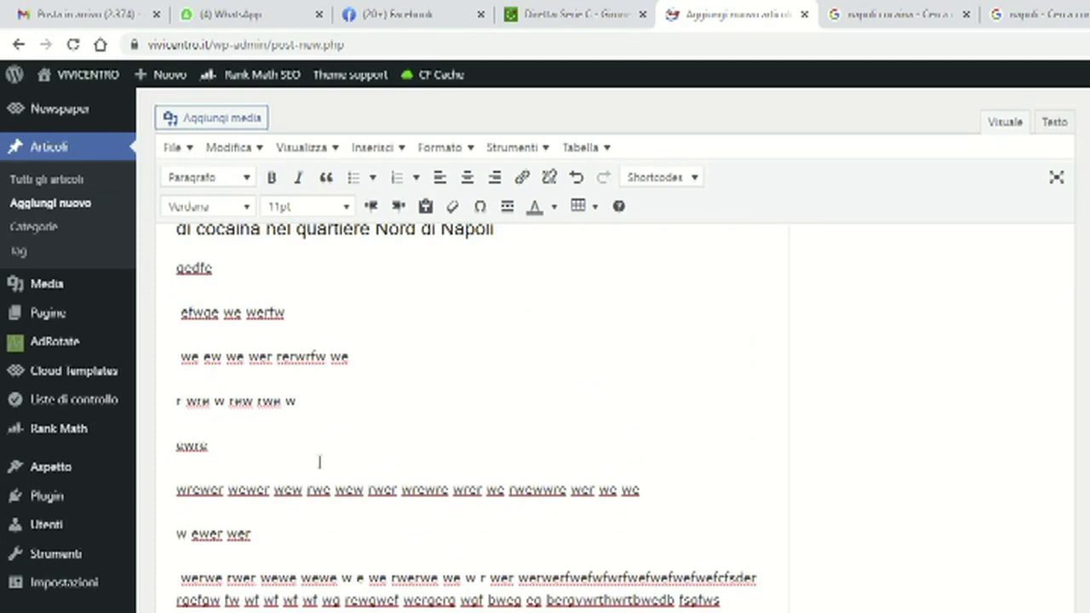
scroll(255, 575, "down", 5)
scroll(255, 567, "up", 2)
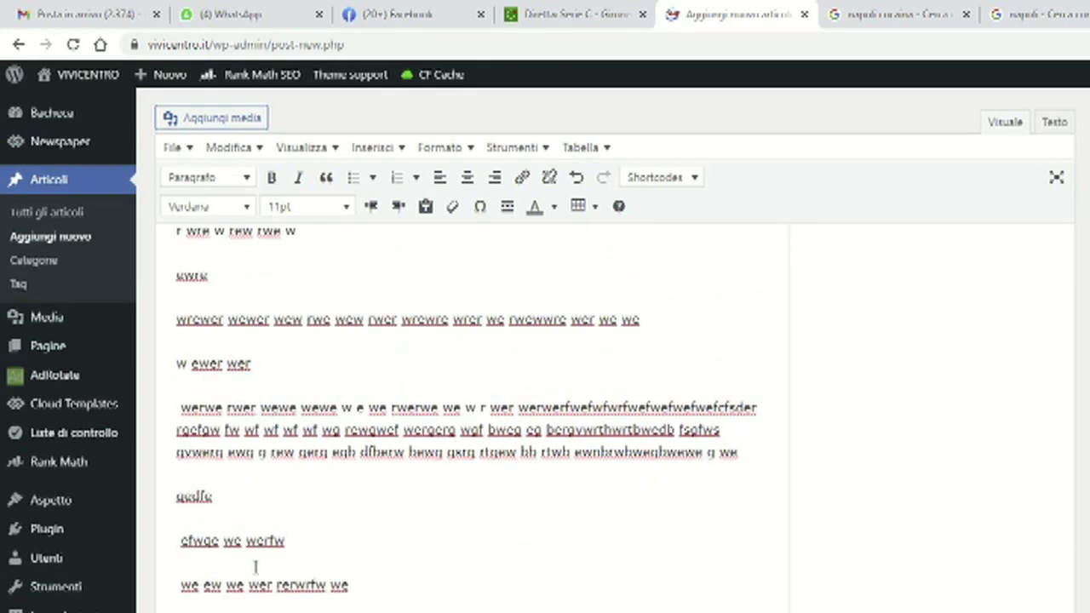
left_click(297, 536)
key("Return")
- Copy the "La Polizia" subheading and paste it into the empty paragraph in the second filler block
scroll(284, 546, "up", 10)
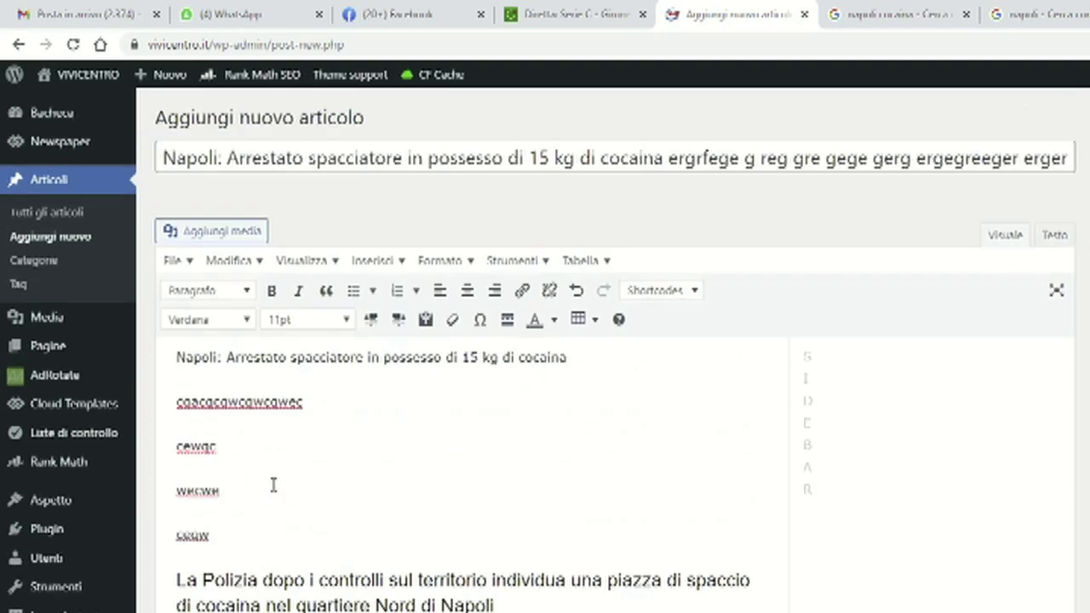
scroll(223, 454, "down", 3)
left_click_drag(184, 330, 514, 357)
scroll(336, 440, "down", 4)
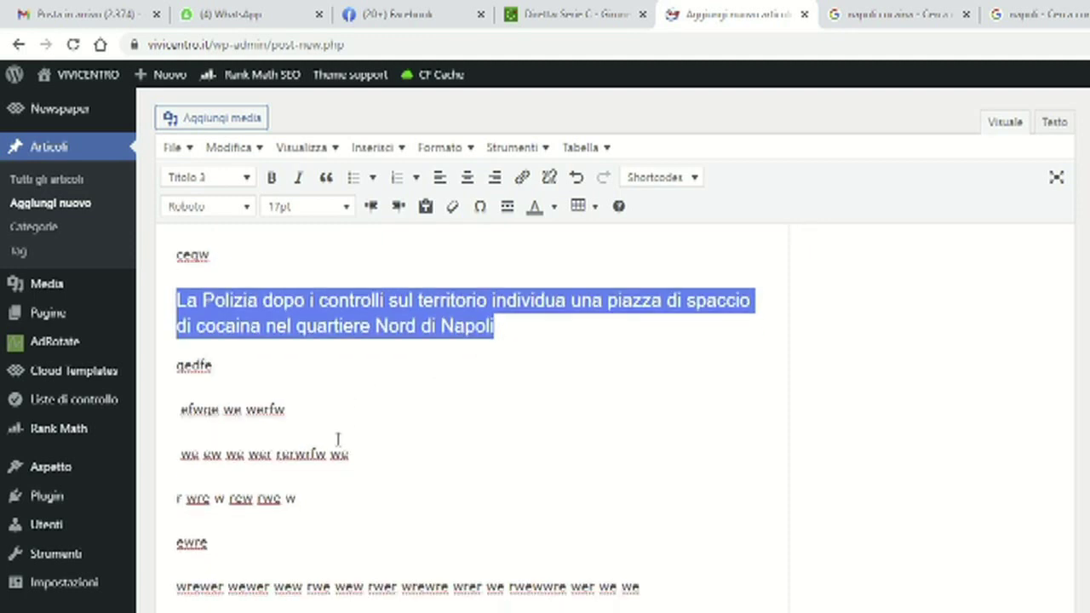
key("ctrl+x")
left_click(198, 542)
key("ctrl+v")
scroll(304, 519, "down", 4)
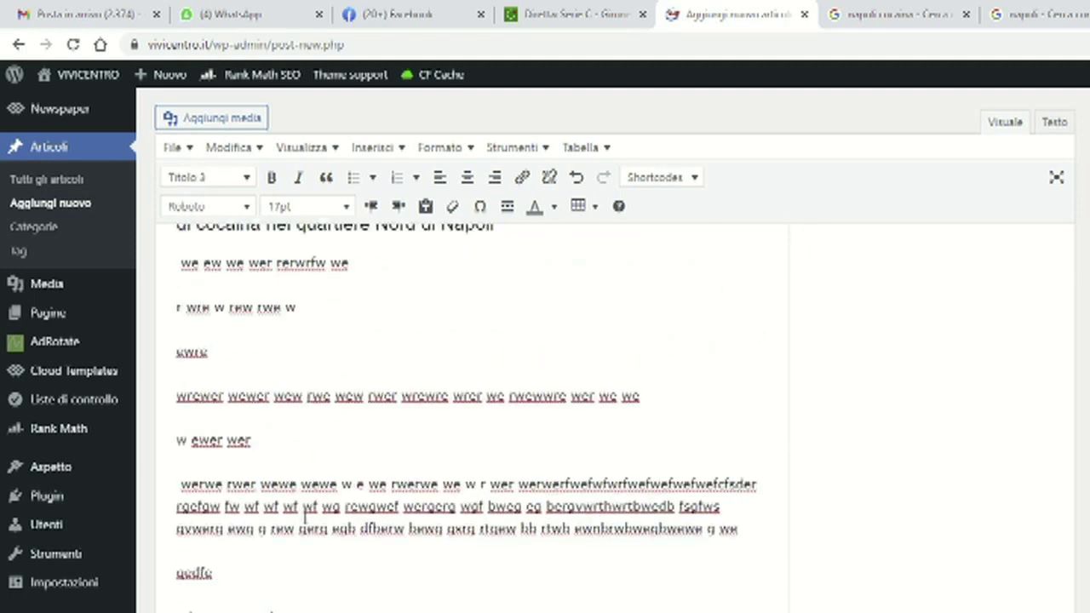
- Paste the copied subheading after "qedfe" in the third filler block and after "efwqe we werfw" in the fourth
left_click(250, 557)
key("Return")
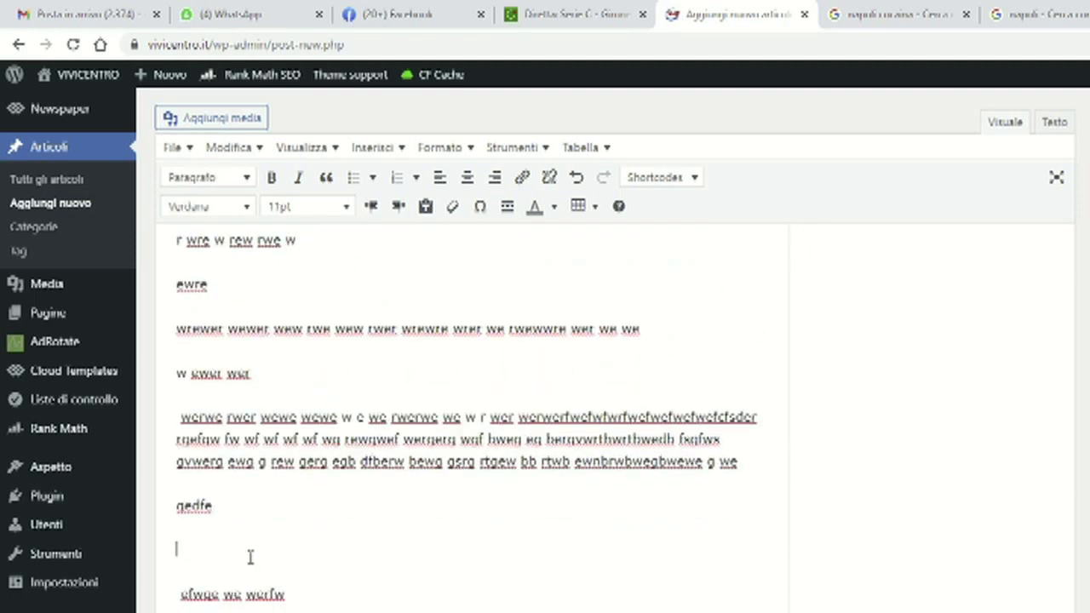
key("ctrl+v")
scroll(333, 545, "down", 5)
scroll(334, 542, "down", 2)
left_click(304, 486)
key("Return")
key("ctrl+v")
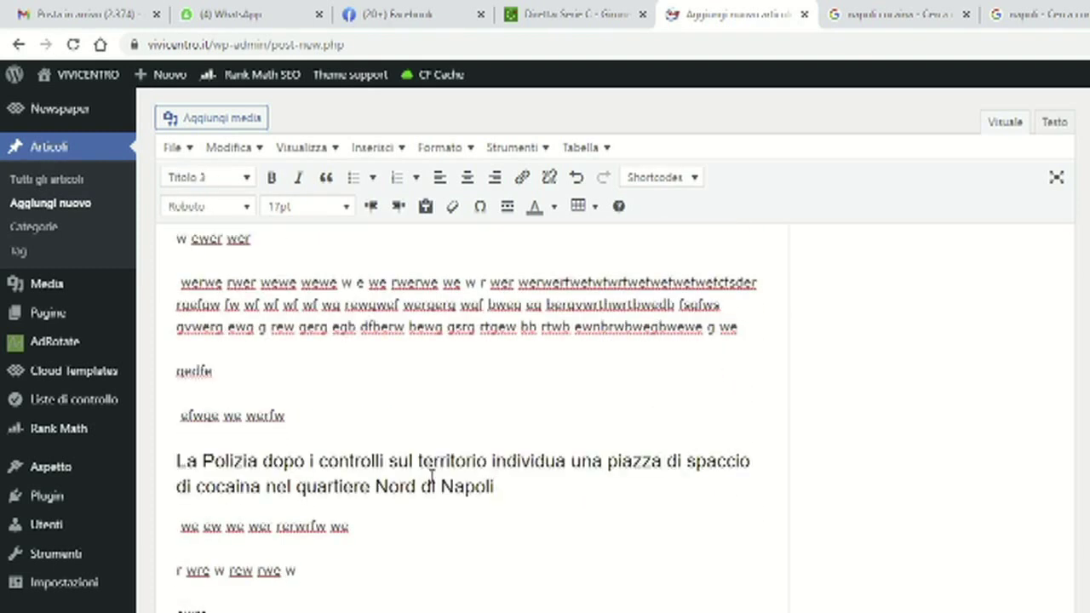
- Paste the copied subheading into a new paragraph after "qedfe" in the last filler block
scroll(432, 474, "down", 3)
left_click(228, 577)
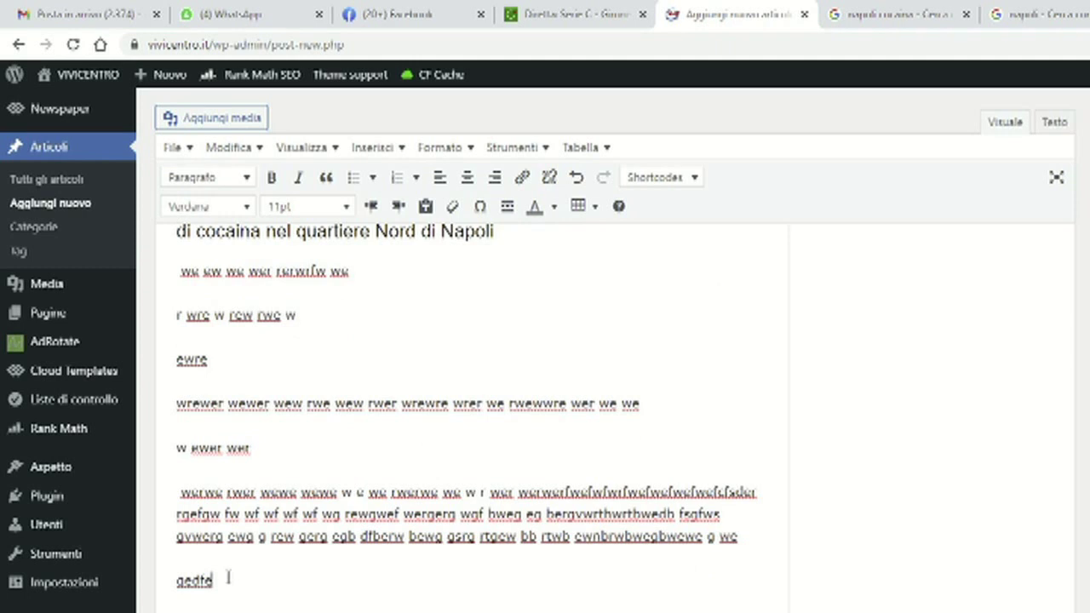
key("Return")
key("ctrl+v")
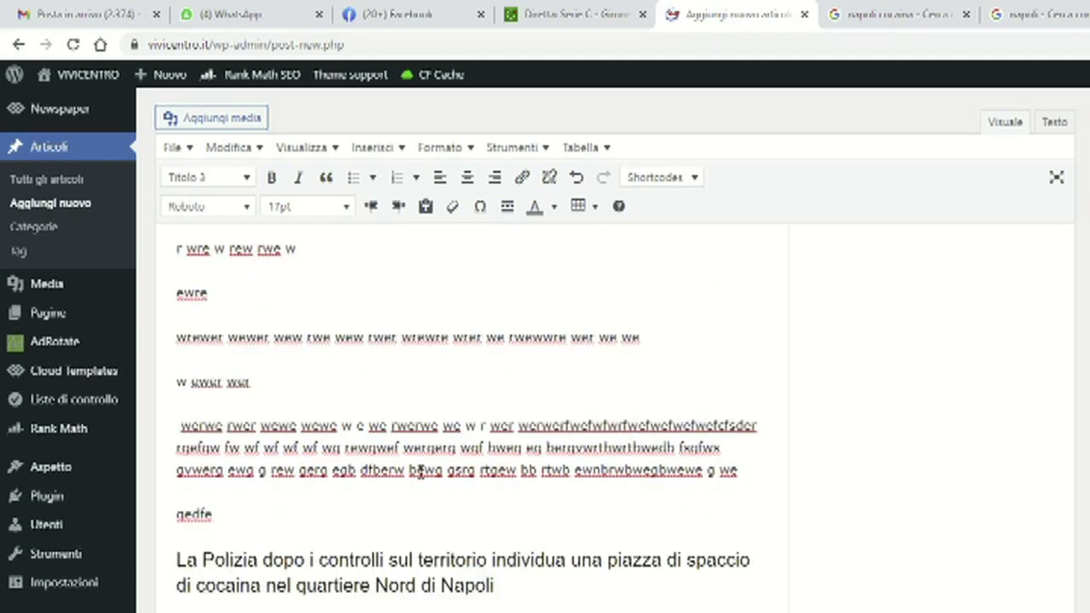
key("ctrl+z")
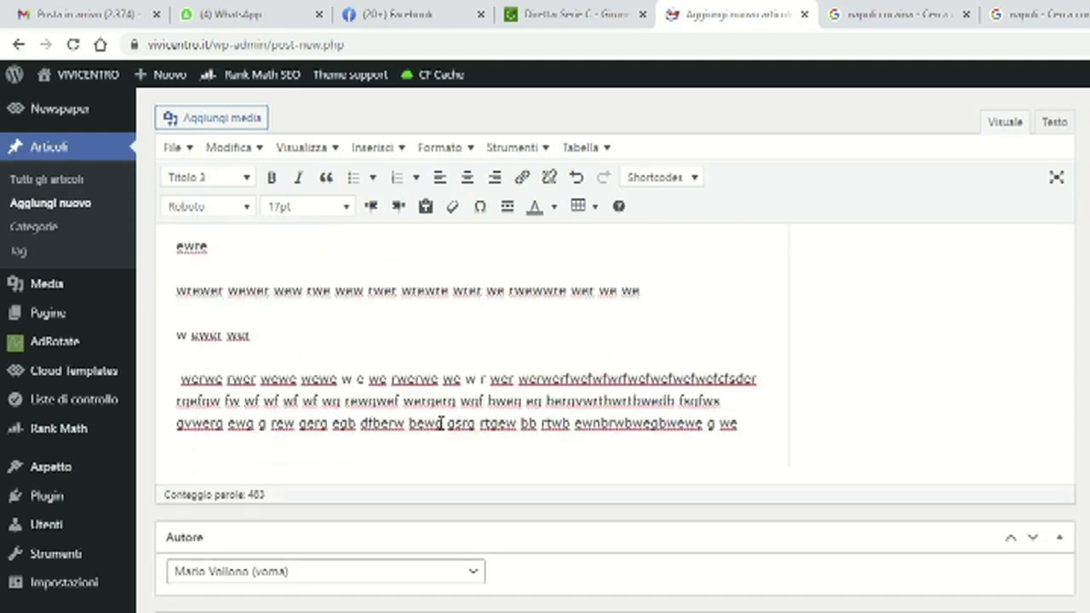
- Examine the Rank Math score and the recommended minimum word count under Basic SEO
scroll(440, 423, "down", 18)
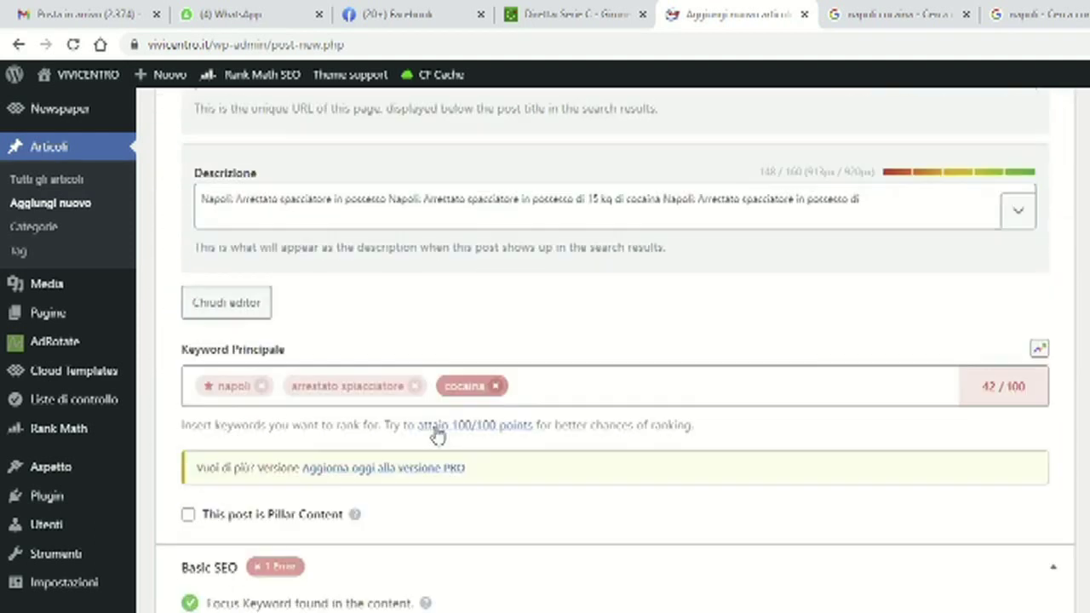
scroll(437, 434, "down", 2)
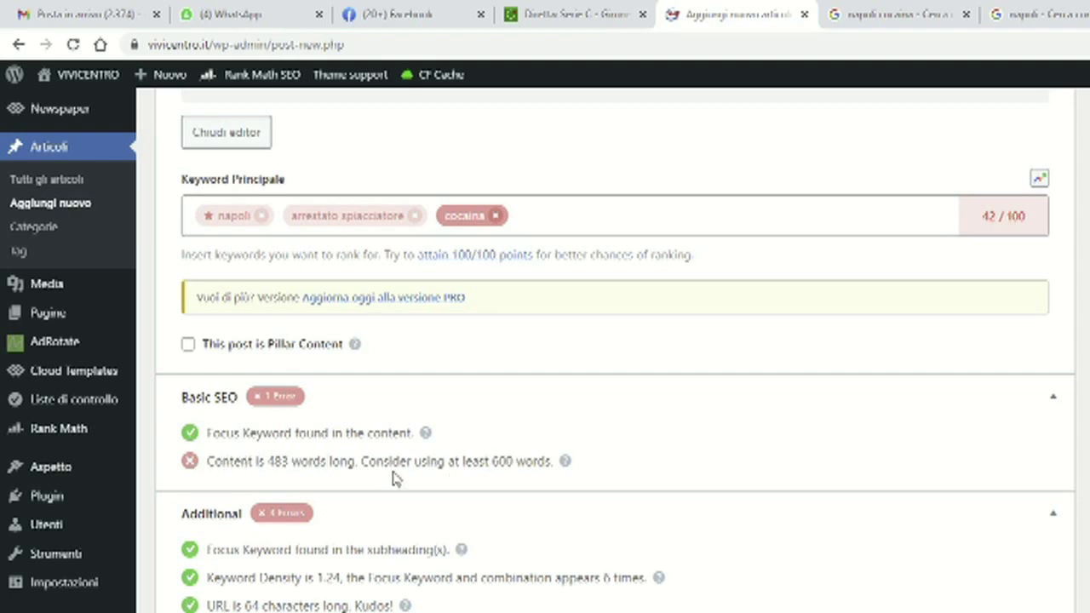
double_click(495, 460)
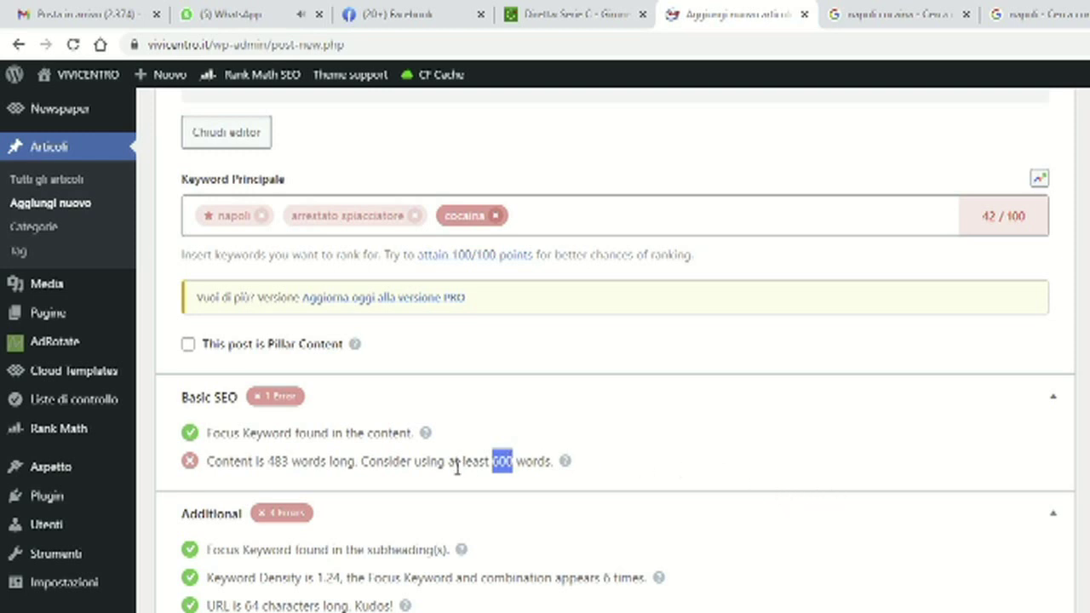
- Examine the external, DoFollow and internal link checks under Additional in Rank Math, and look through the article body from the opening line
scroll(324, 471, "down", 3)
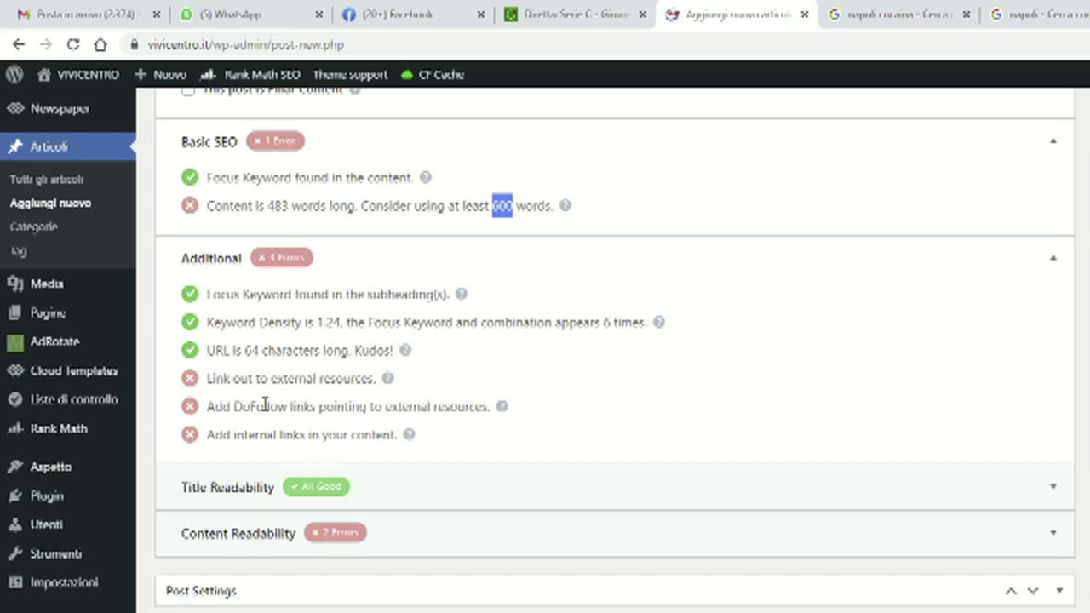
left_click_drag(209, 407, 286, 407)
scroll(632, 451, "up", 12)
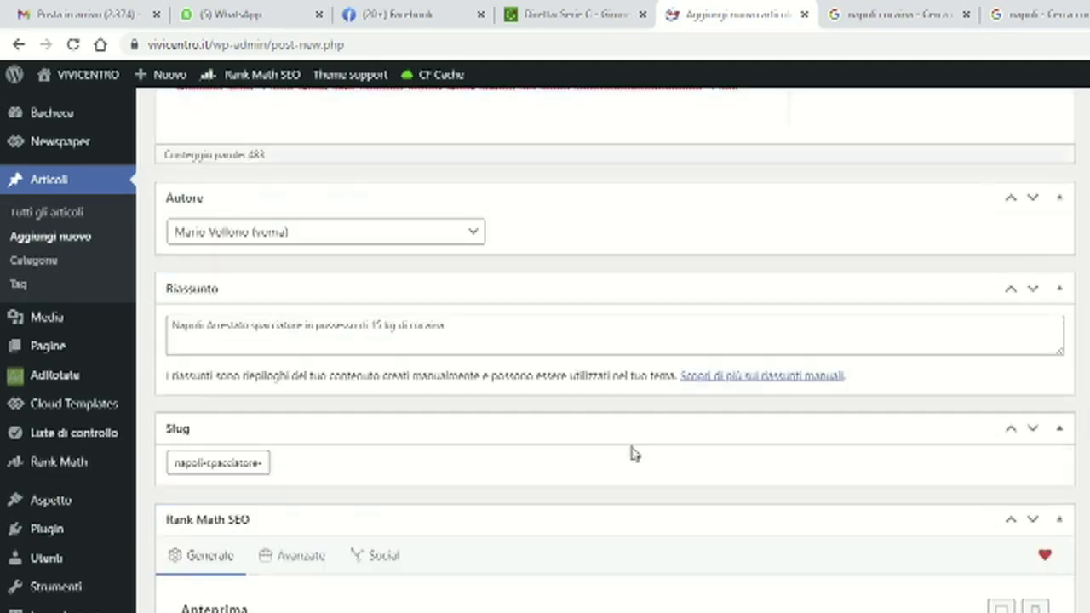
scroll(572, 482, "up", 5)
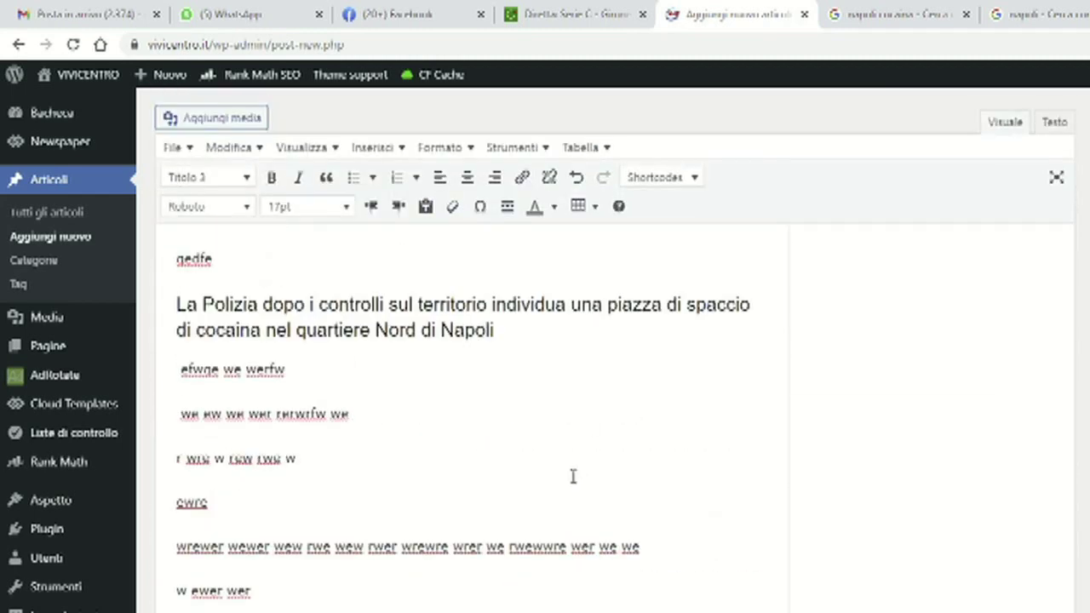
scroll(621, 418, "down", 2)
scroll(621, 418, "down", 10)
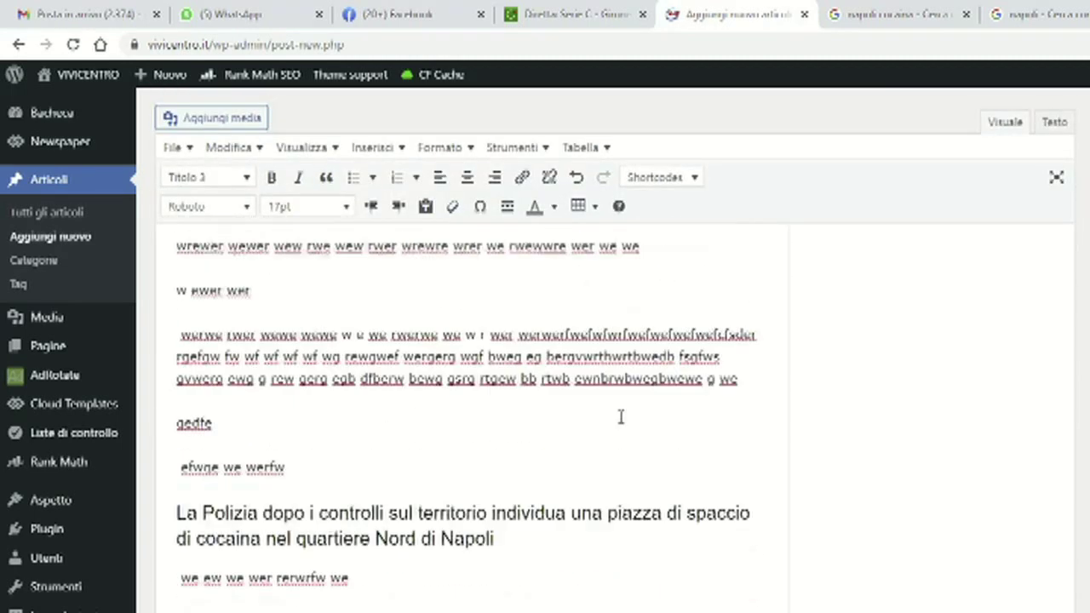
scroll(621, 417, "up", 4)
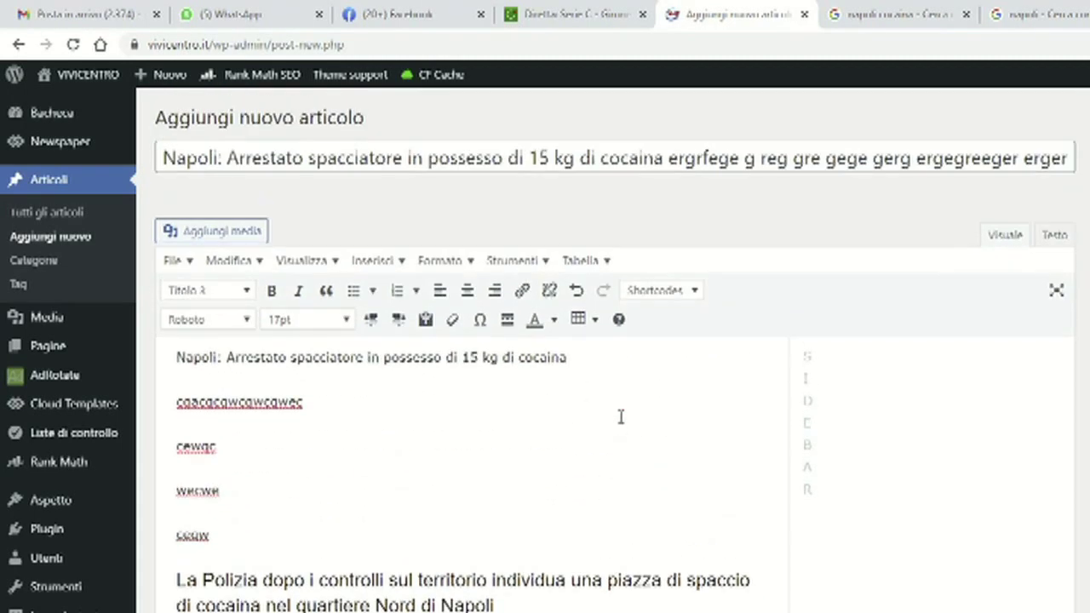
scroll(621, 417, "down", 4)
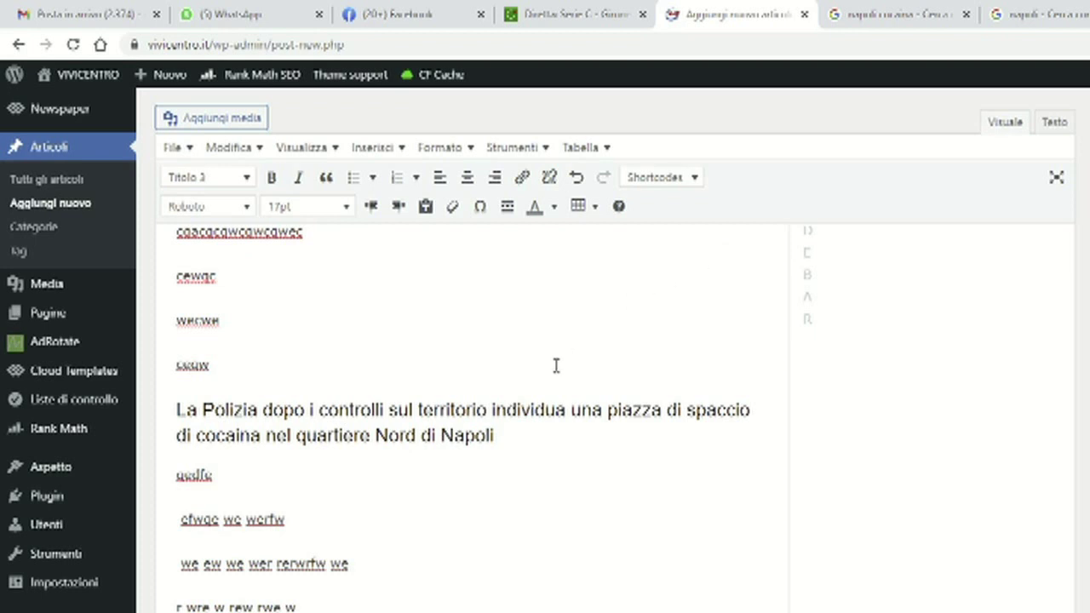
scroll(556, 365, "up", 3)
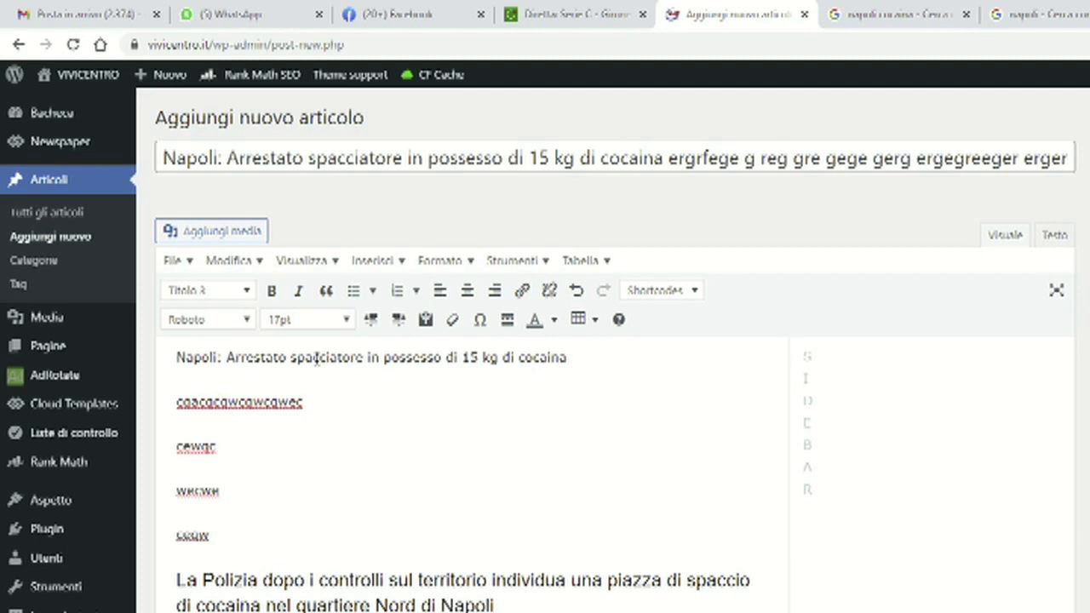
- Search Google for "polizia di stato" in a new tab and open the official Polizia di Stato website
scroll(468, 457, "down", 2)
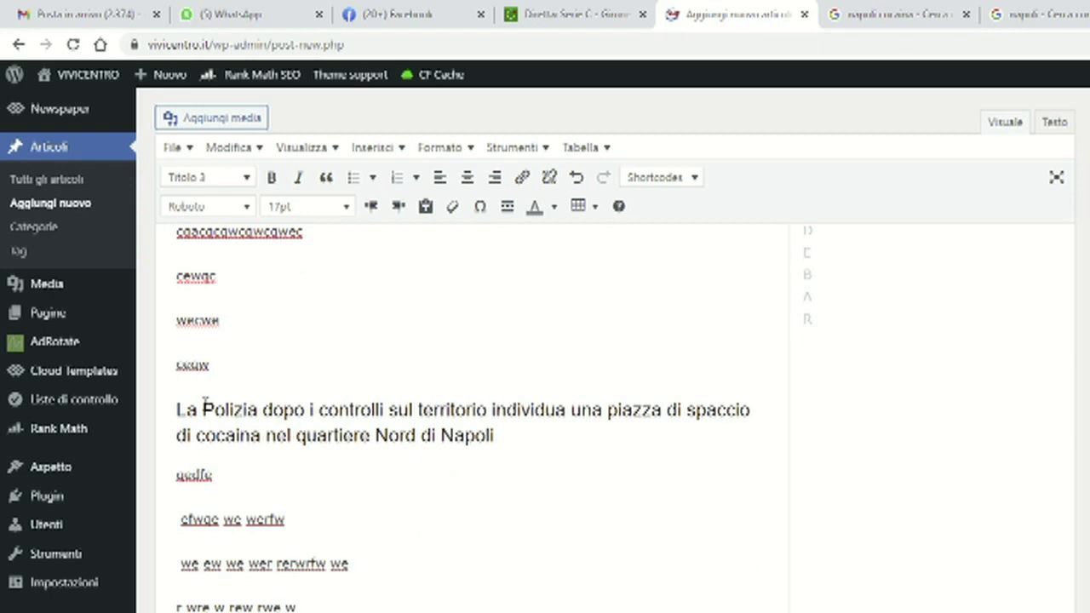
key("ctrl+t")
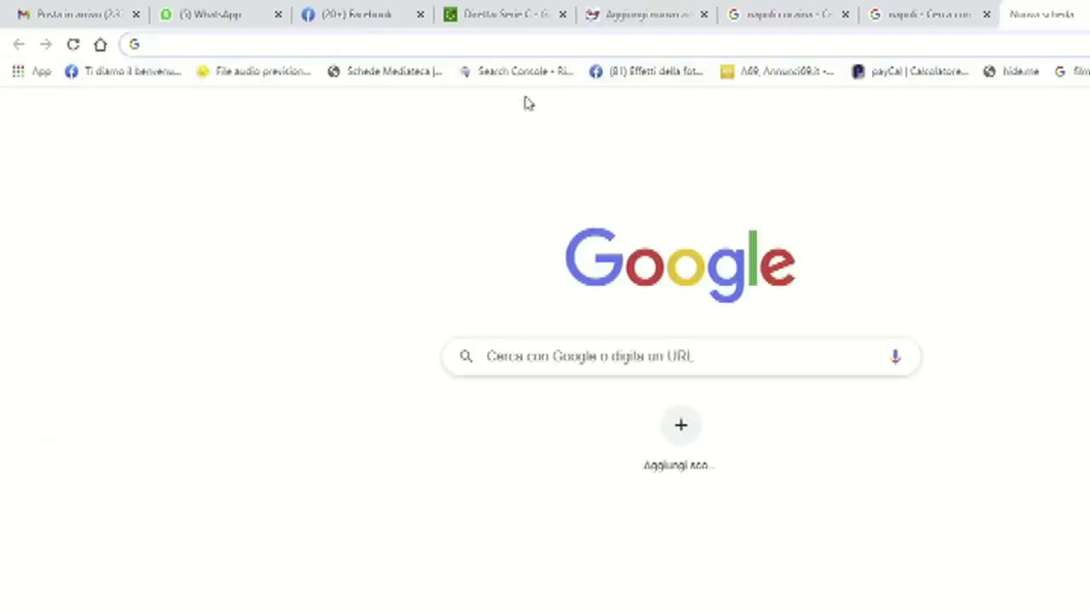
type("polizia ")
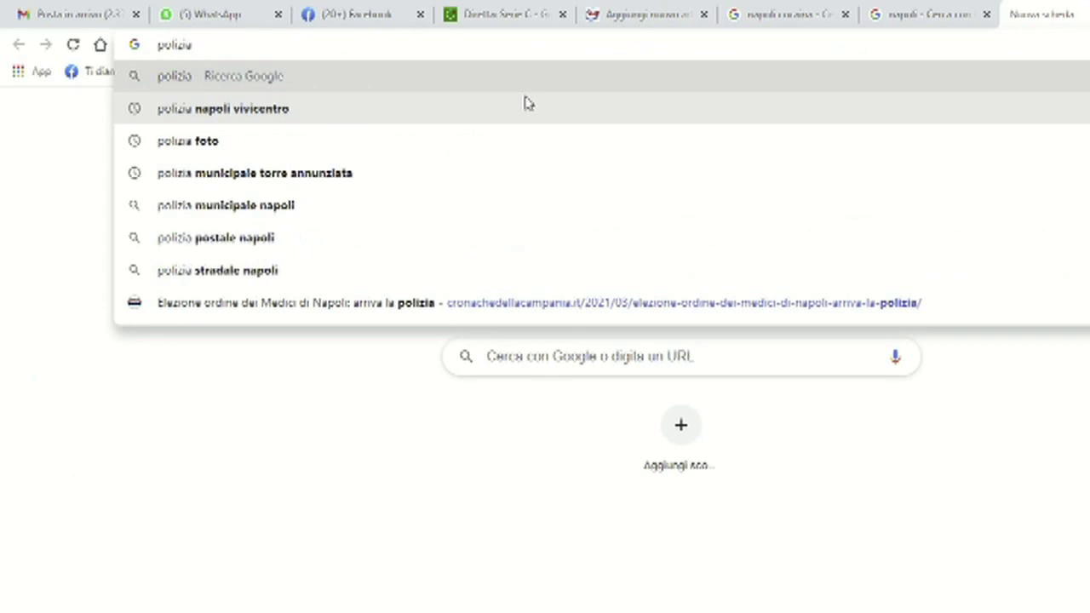
type("di statro")
key("BackSpace")
key("BackSpace")
type("o")
key("Return")
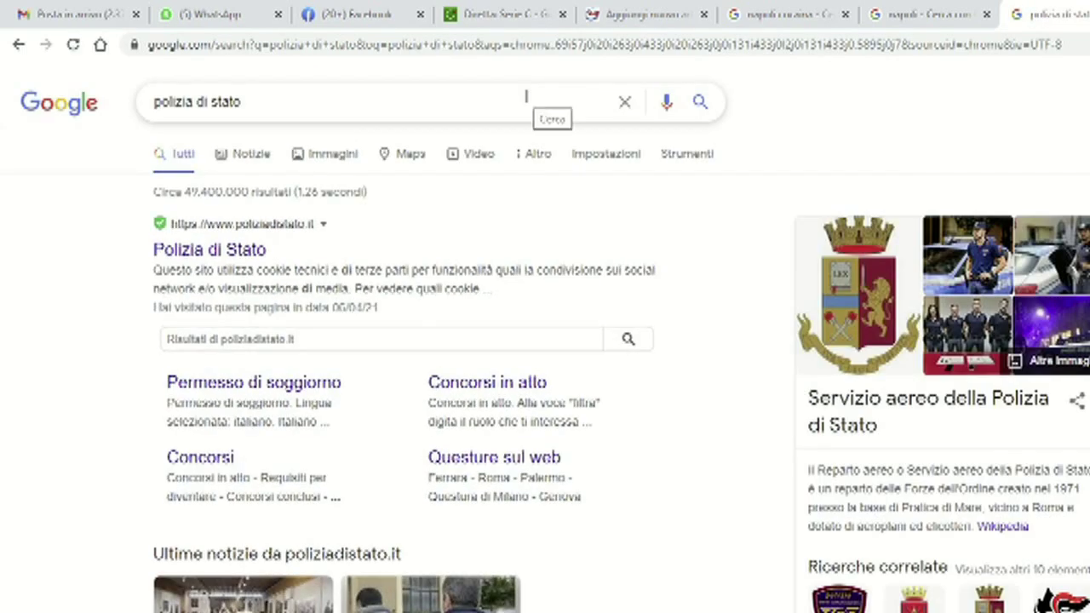
left_click(244, 256)
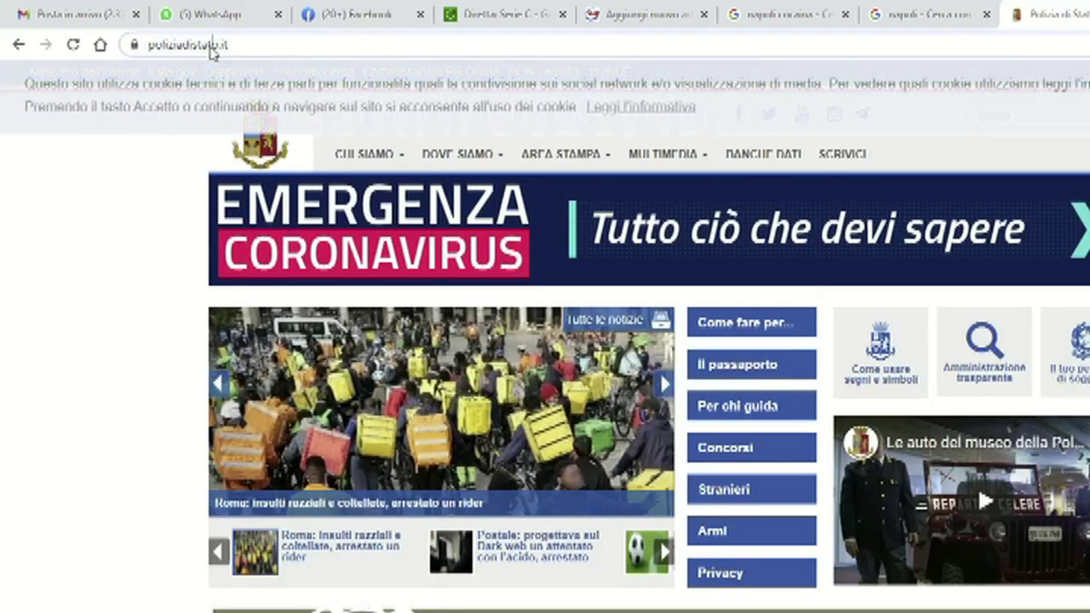
- Copy the web address of the Polizia di Stato home page
left_click(213, 46)
key("ctrl+c")
right_click(211, 52)
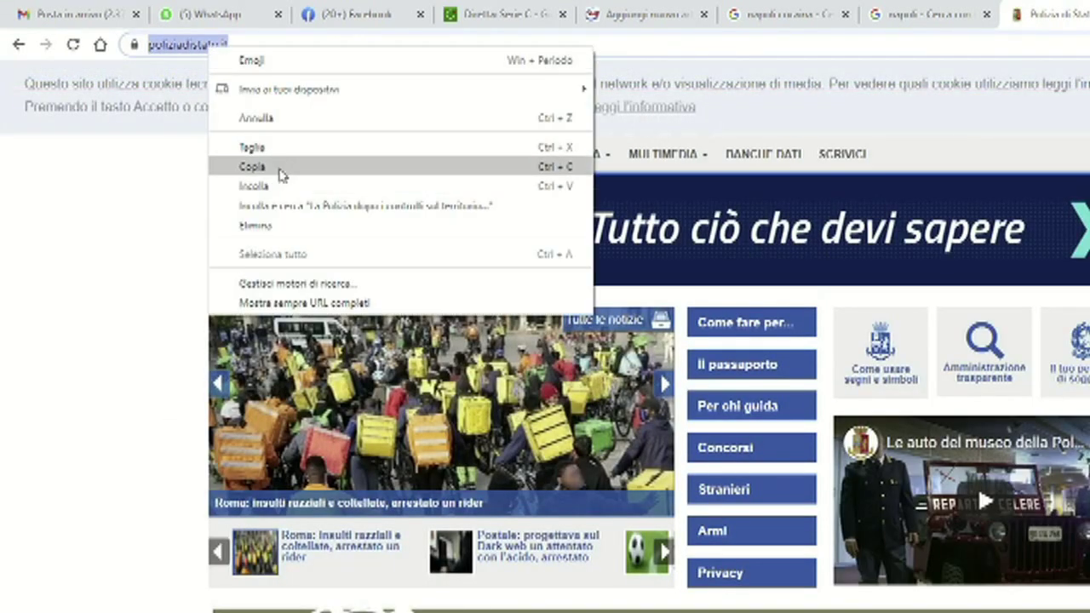
left_click(279, 168)
left_click(637, 15)
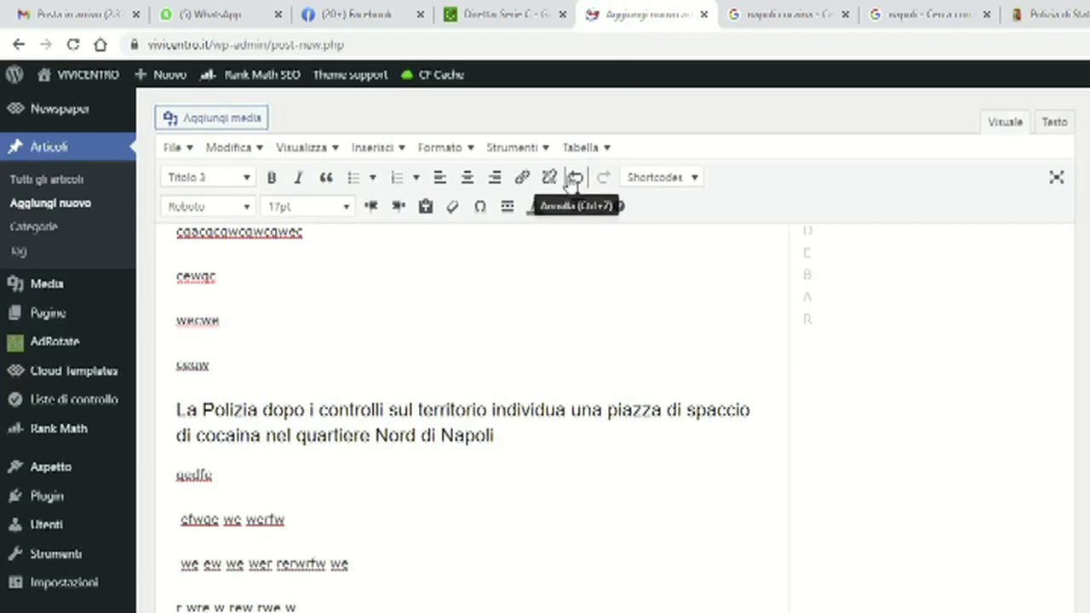
left_click_drag(204, 410, 258, 410)
left_click(523, 178)
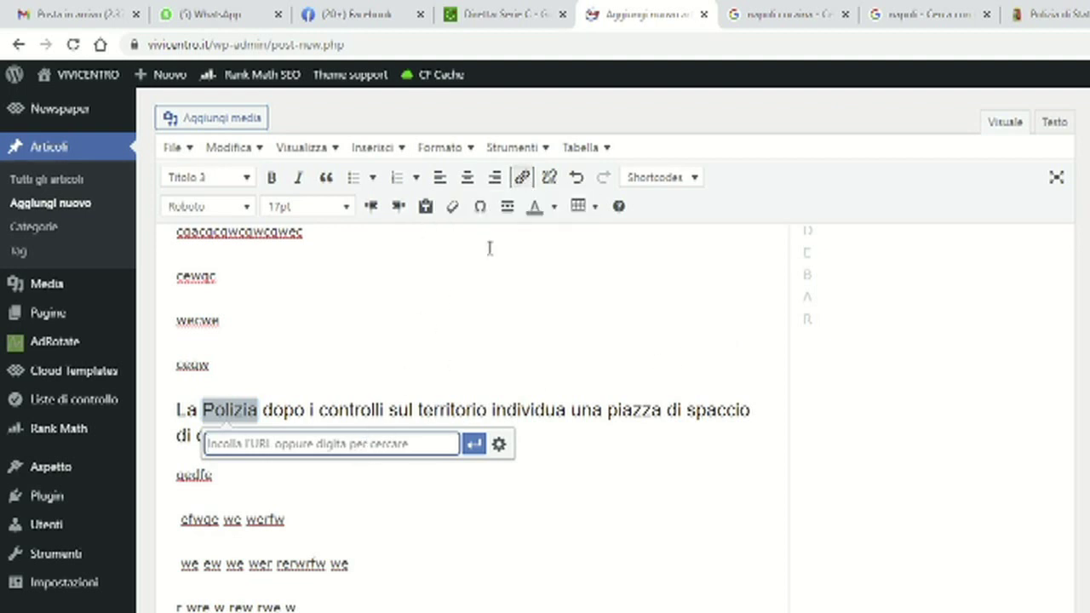
right_click(351, 449)
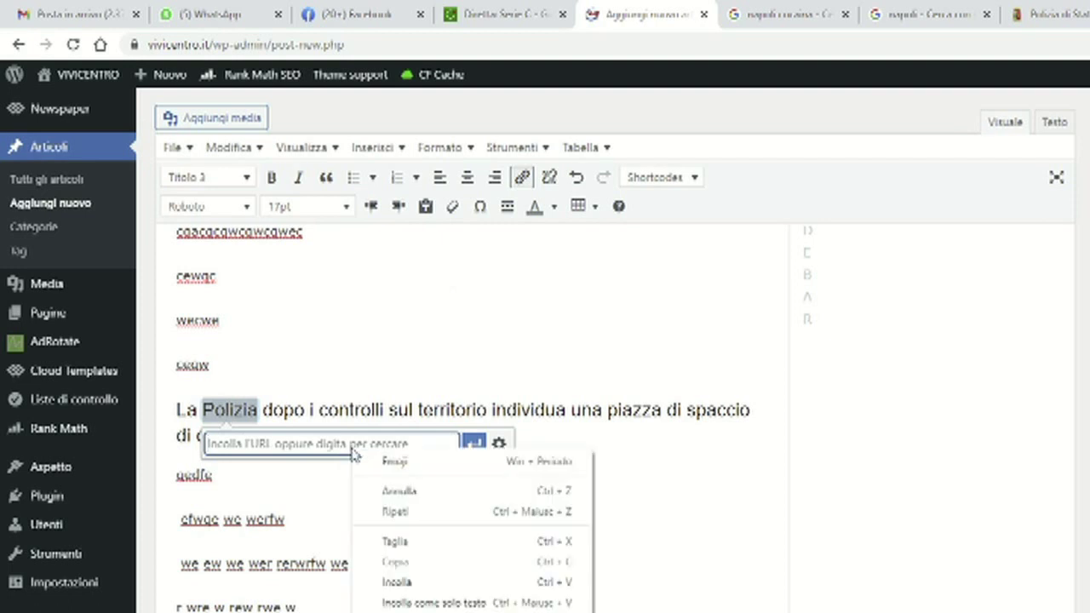
left_click(423, 586)
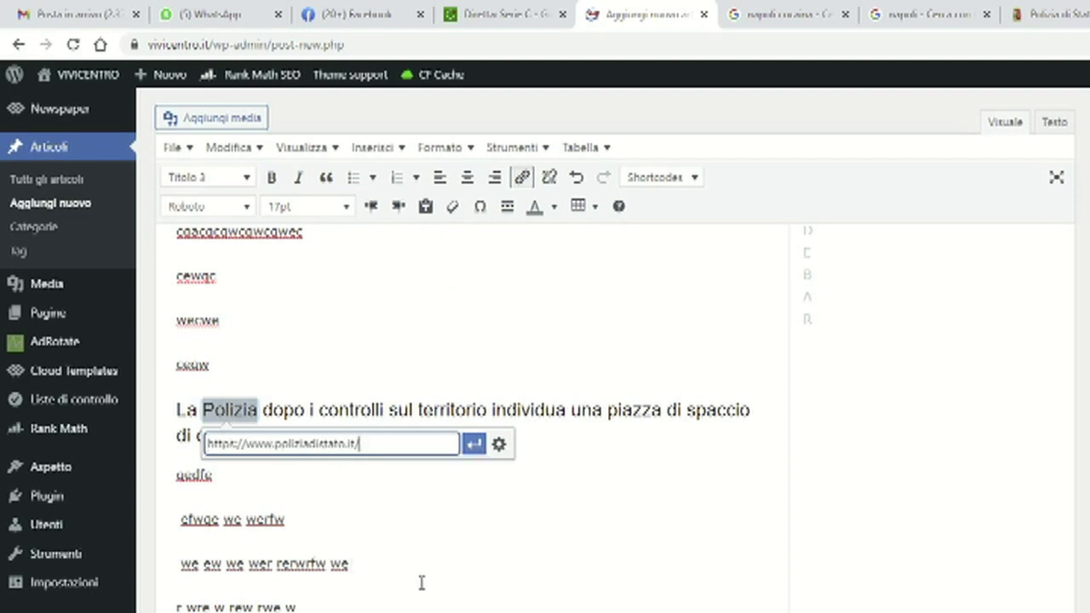
- Set the "Polizia" link to open in a new tab, apply it, and check its destination in the text
left_click(499, 445)
left_click(564, 345)
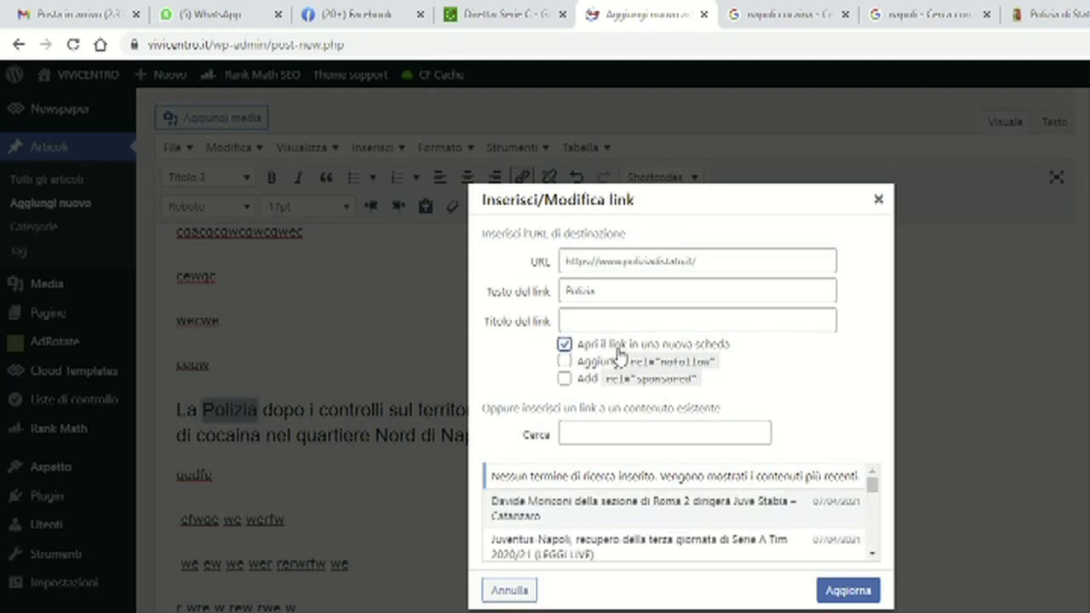
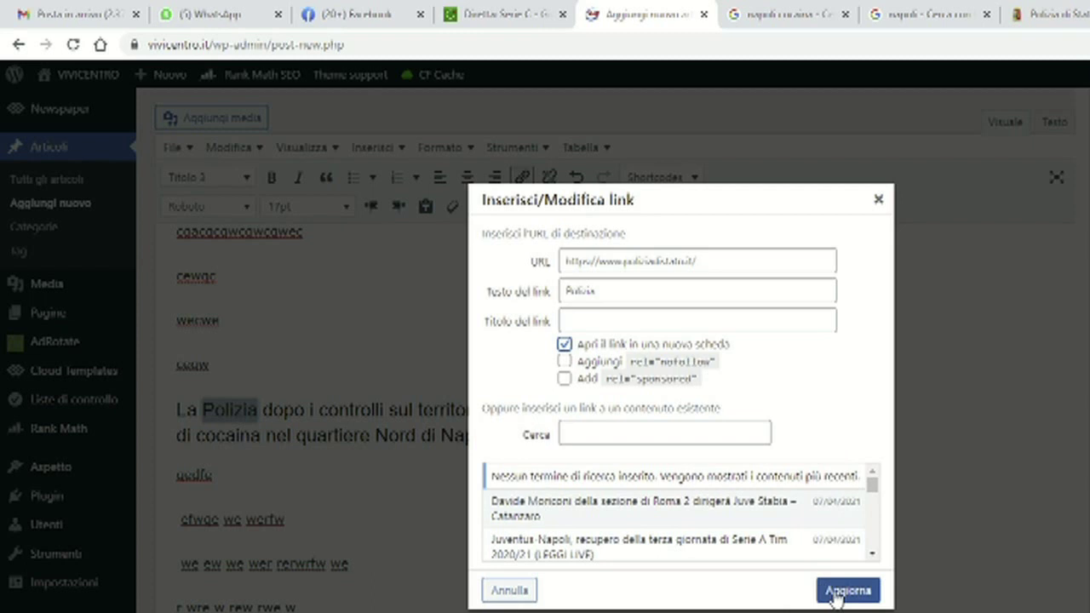
left_click(836, 591)
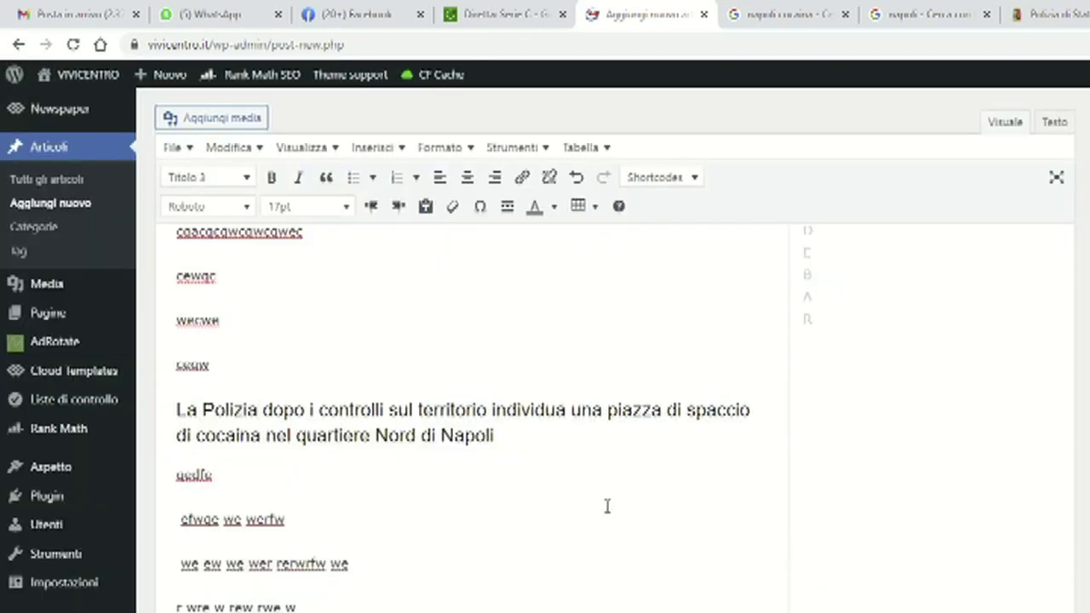
left_click(213, 409)
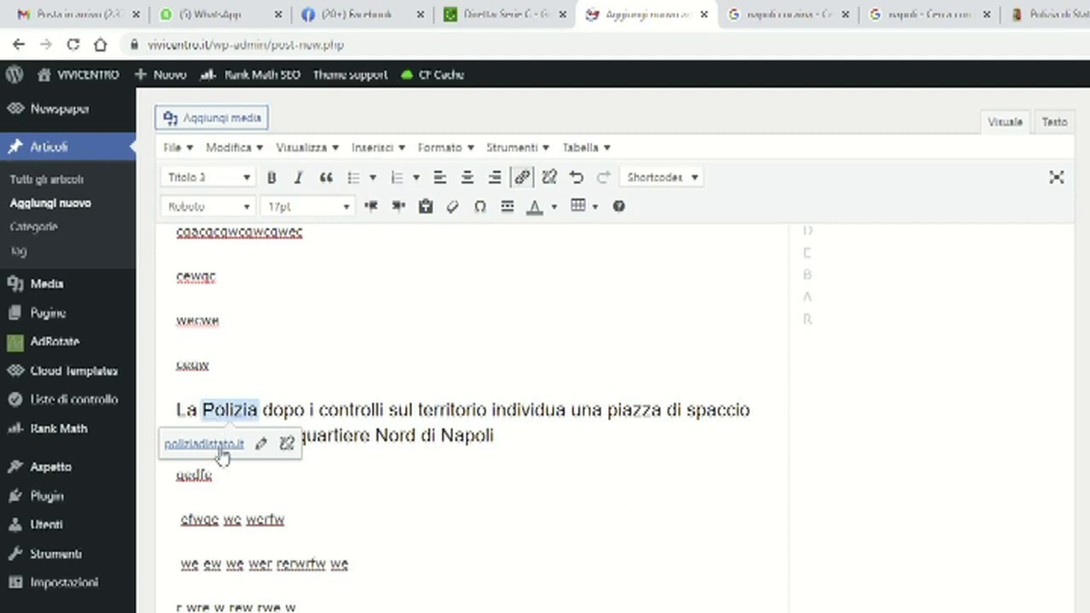
left_click(349, 435)
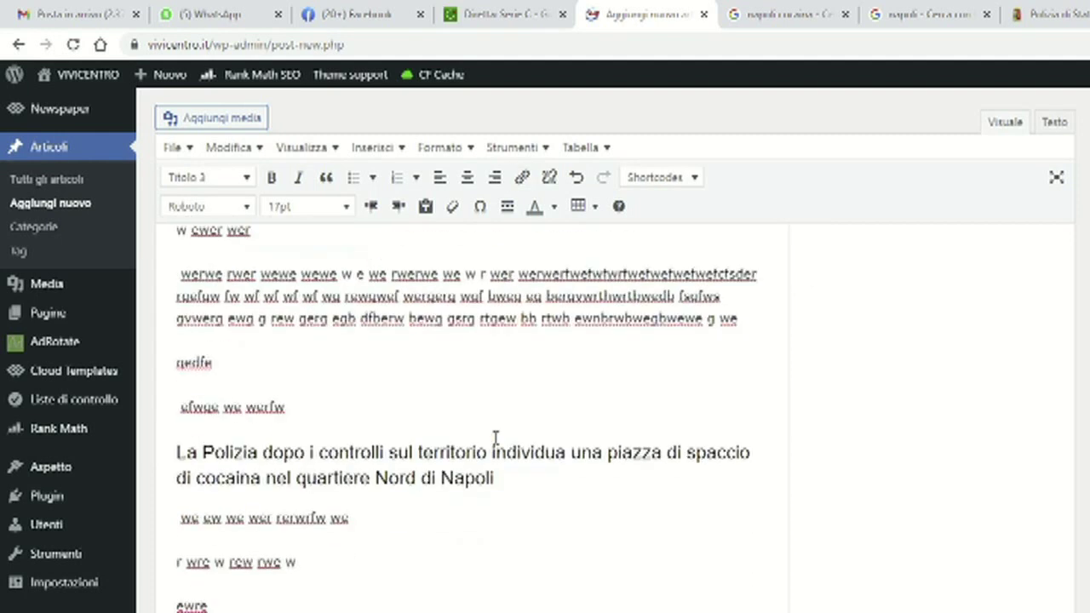
- Review the Rank Math SEO checks on external, DoFollow and internal links for the article
scroll(418, 401, "down", 5)
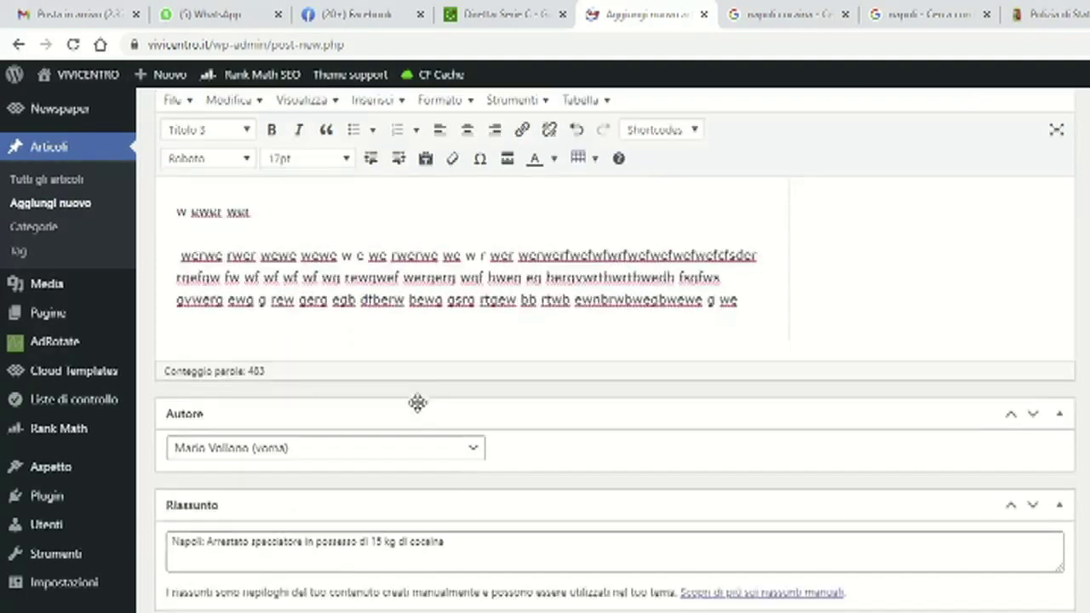
scroll(418, 401, "down", 10)
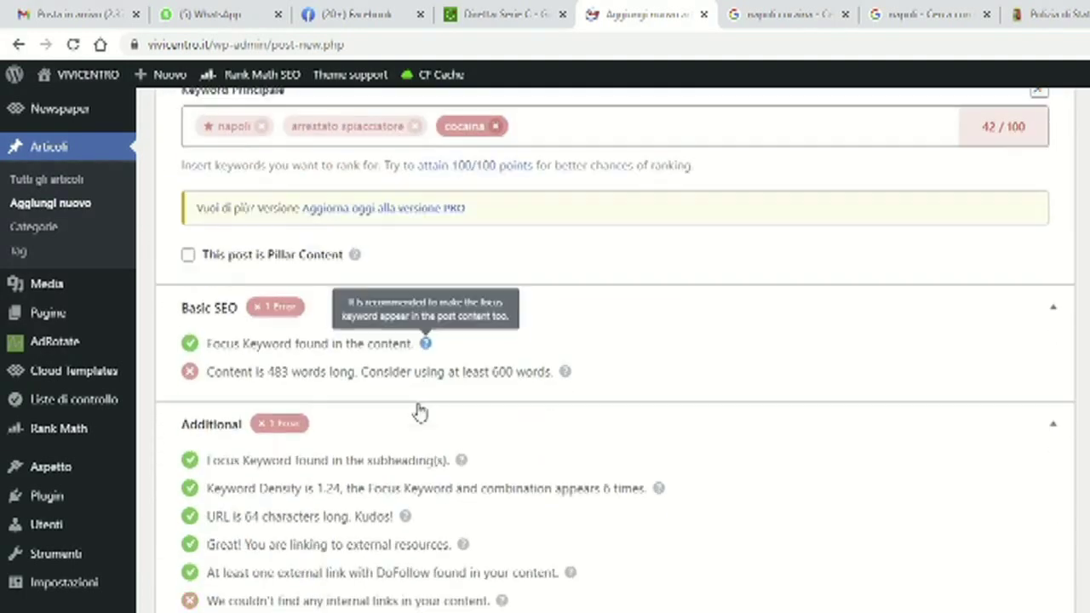
scroll(420, 413, "down", 1)
left_click_drag(208, 518, 558, 544)
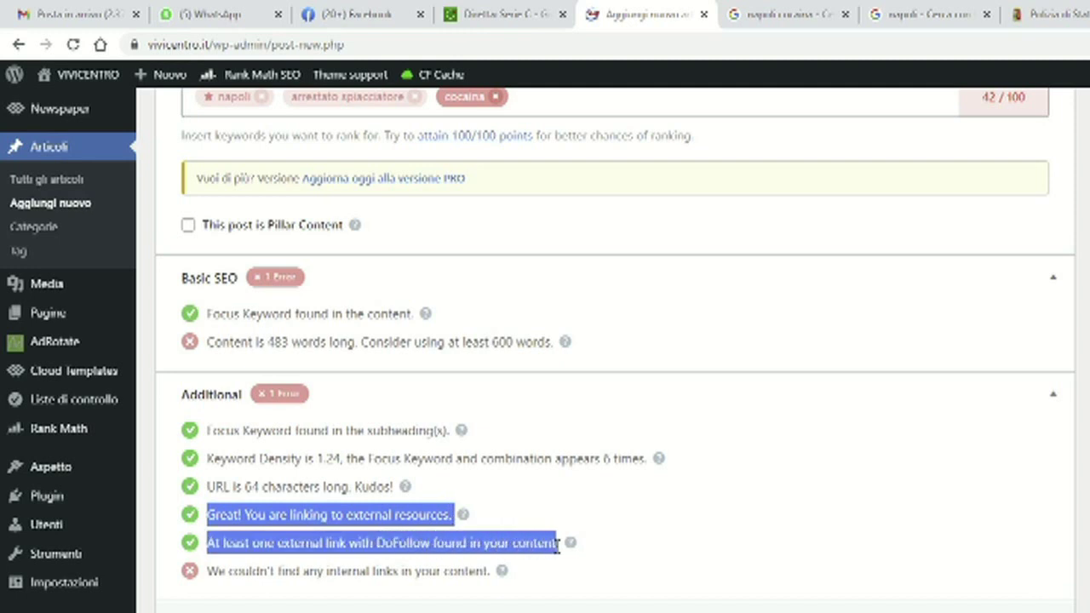
left_click(537, 540)
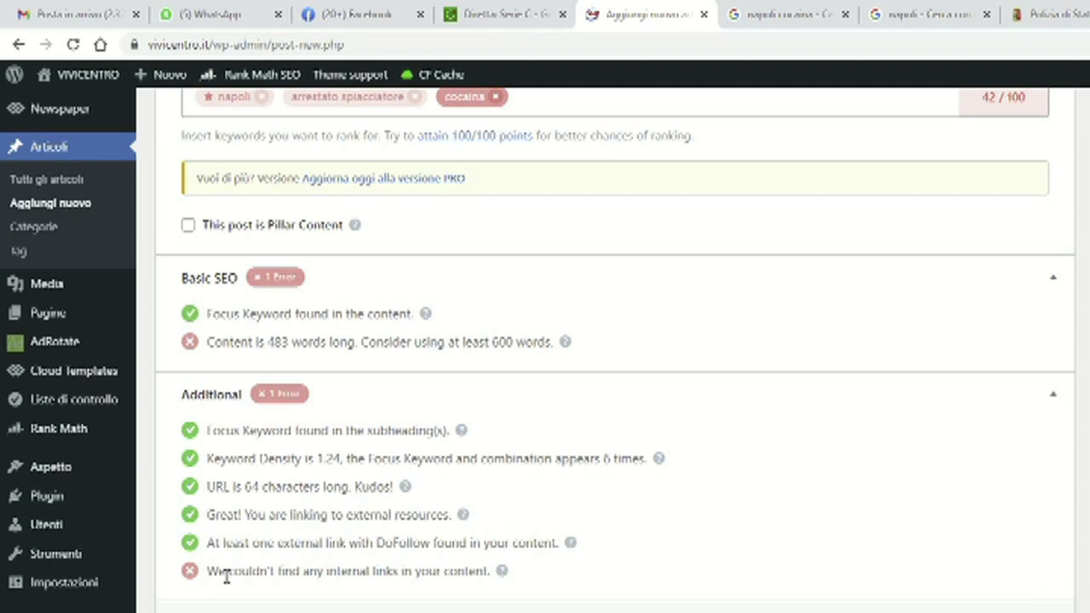
left_click_drag(208, 571, 490, 567)
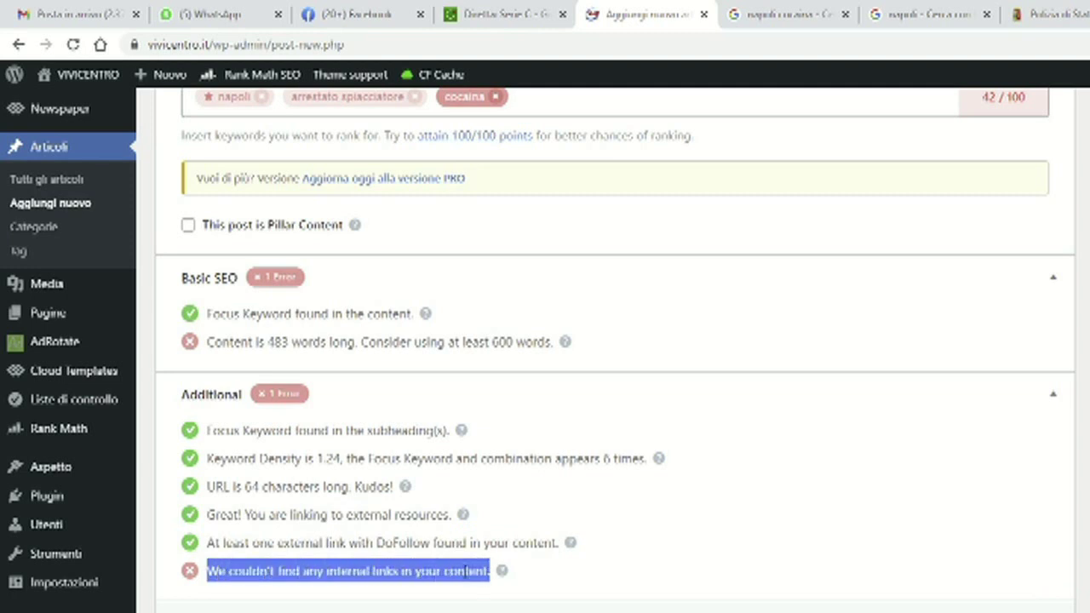
left_click(453, 571)
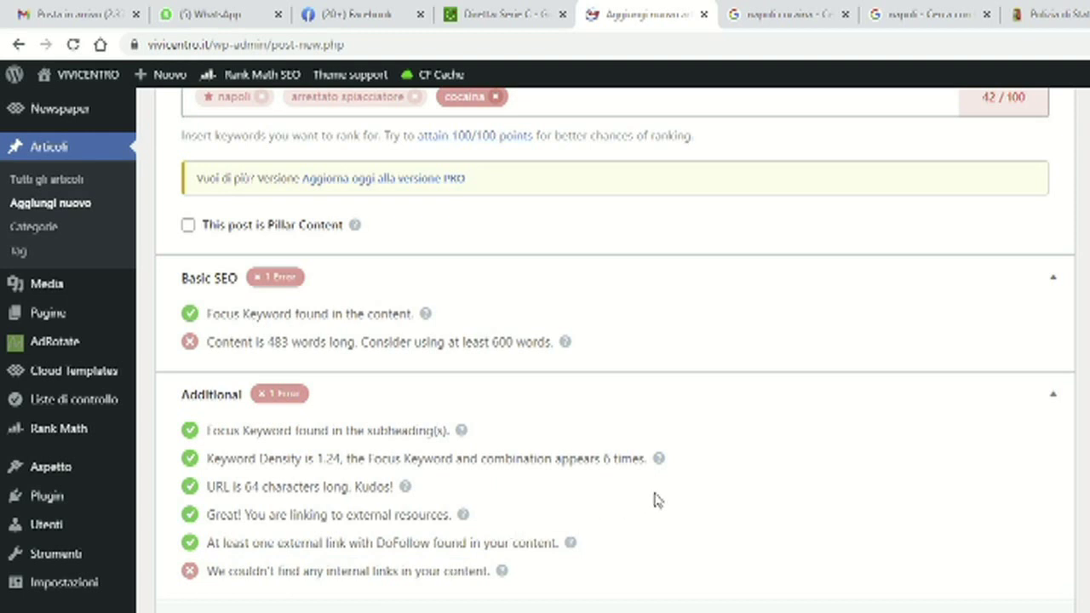
- Search Google for "vivicentro spacciatori" in a new tab
key("ctrl+t")
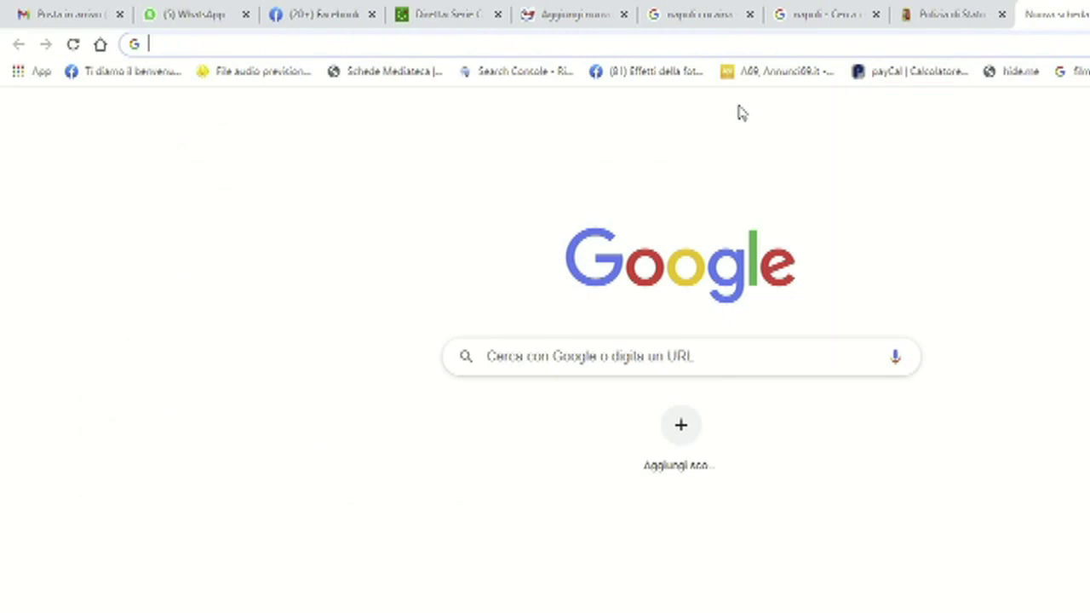
key("ctrl+w")
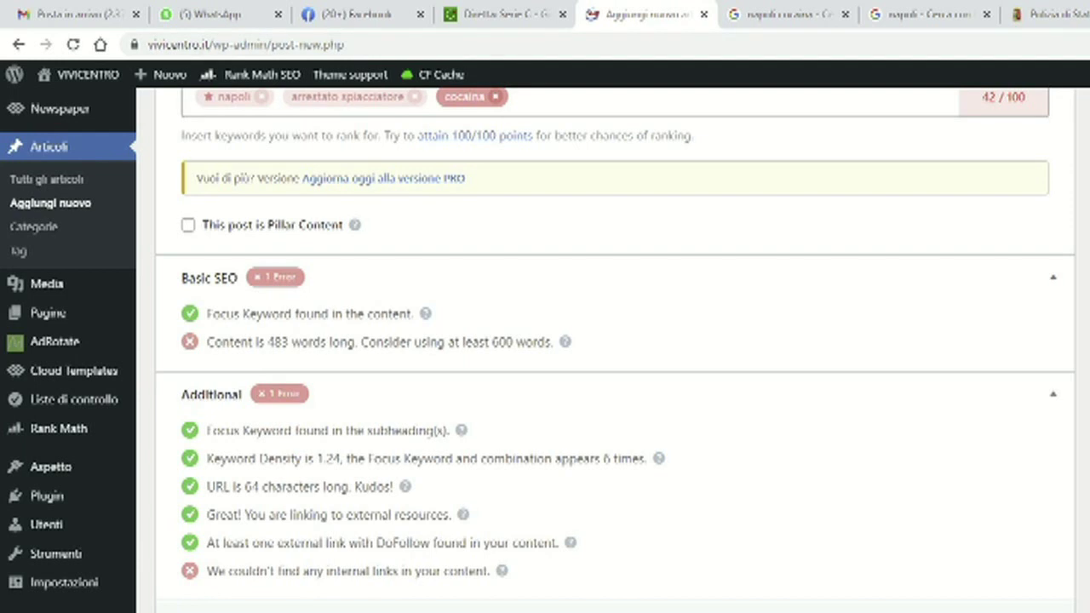
key("ctrl+t")
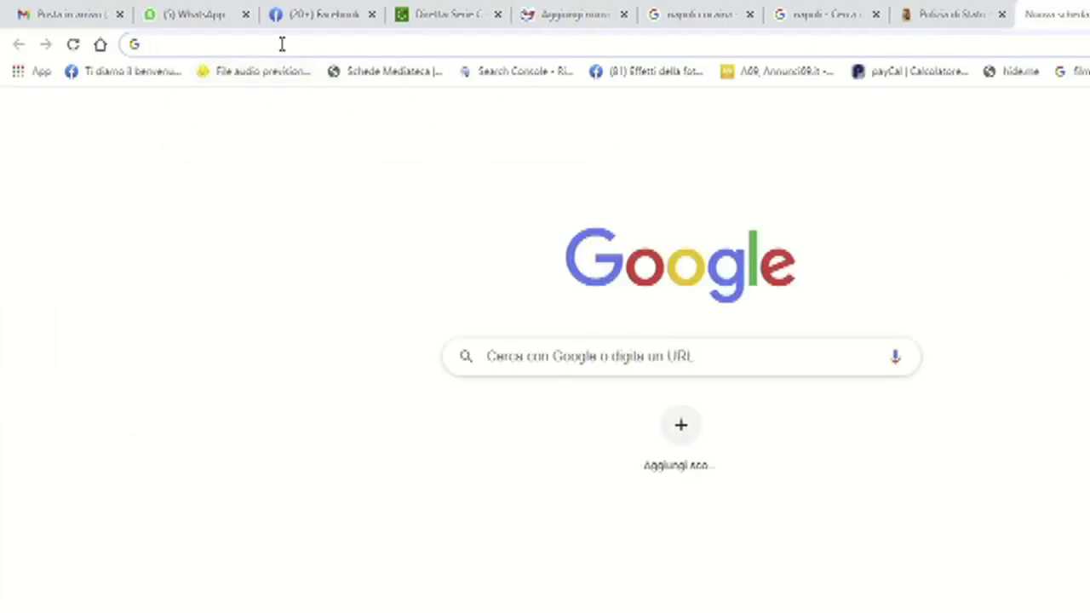
left_click(575, 364)
type("viv")
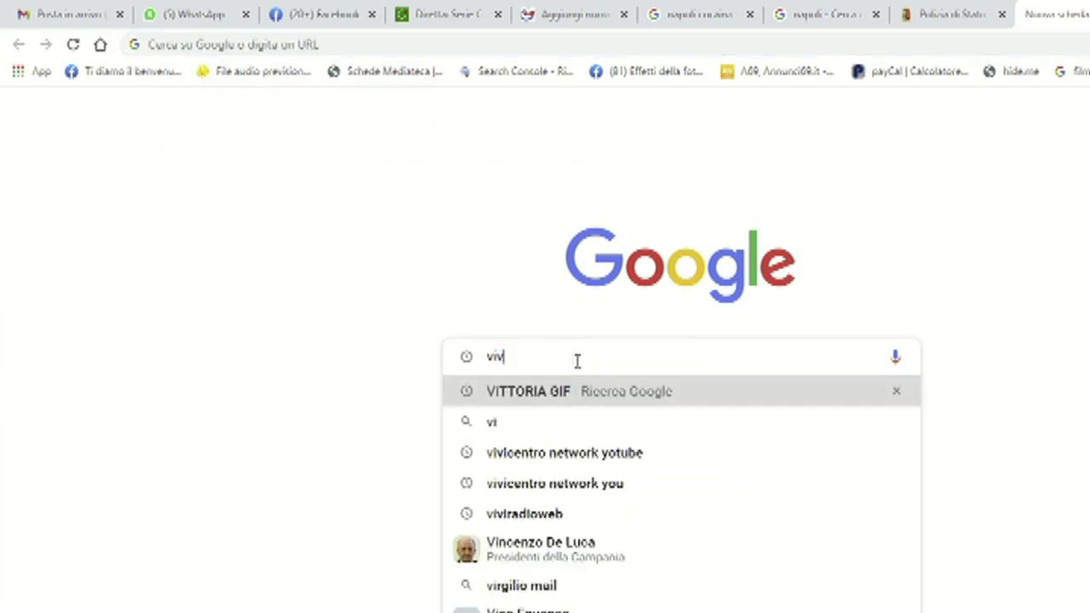
type("icentro spacciatori")
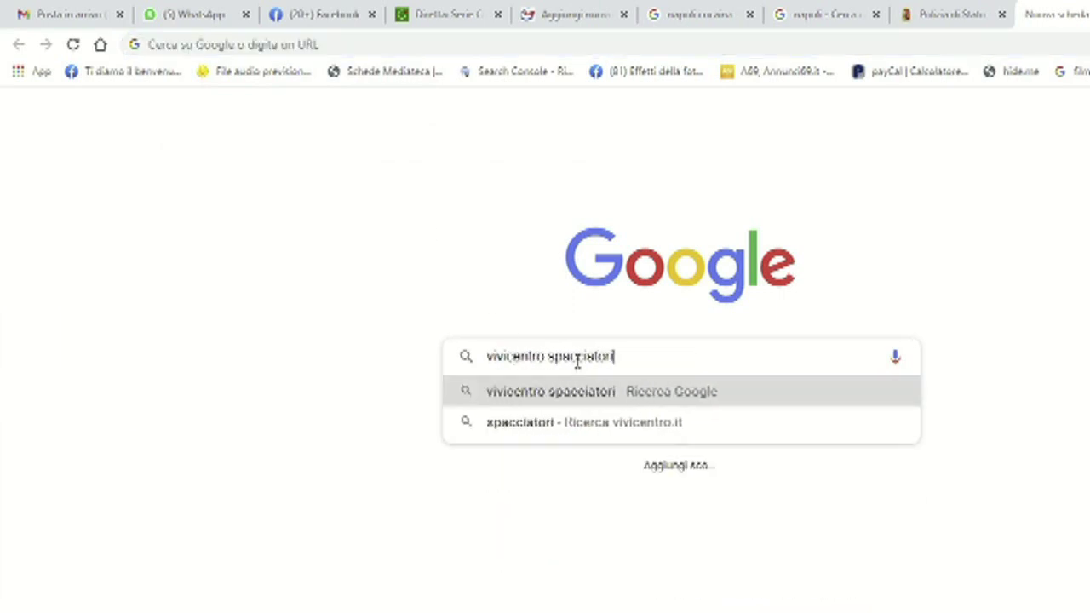
key("Return")
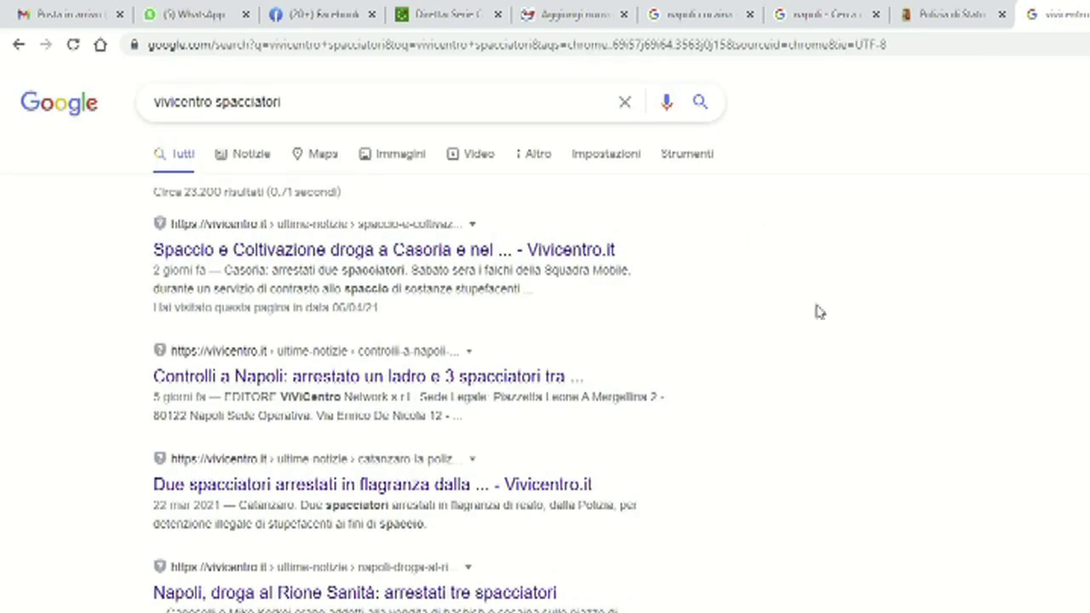
- Open the Vivicentro article "Spaccio e Coltivazione droga a Casoria" in a new tab and copy its web address
middle_click(241, 256)
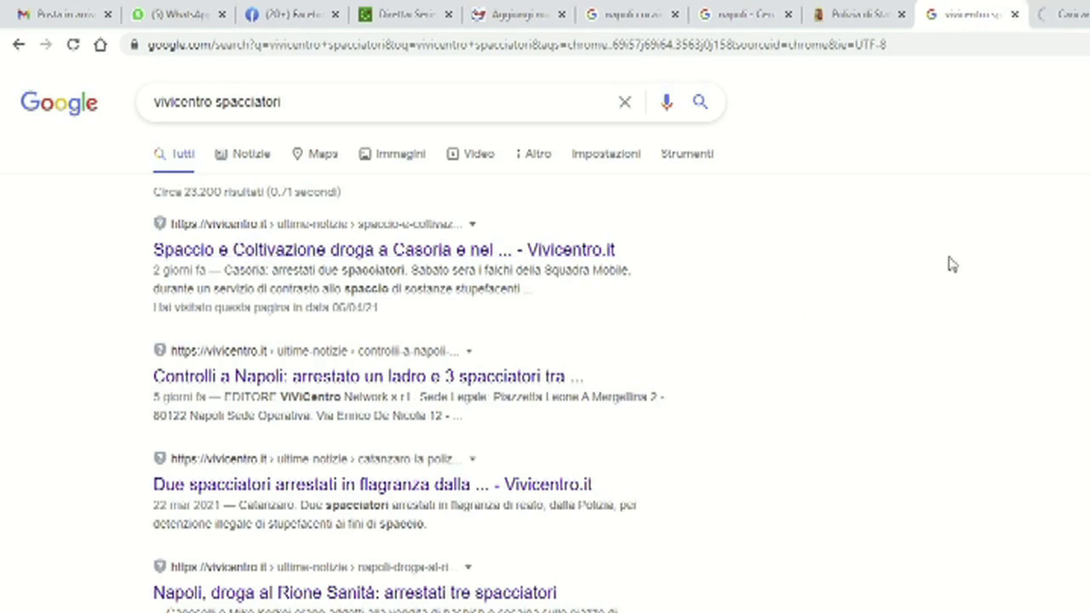
left_click(1075, 13)
left_click(495, 44)
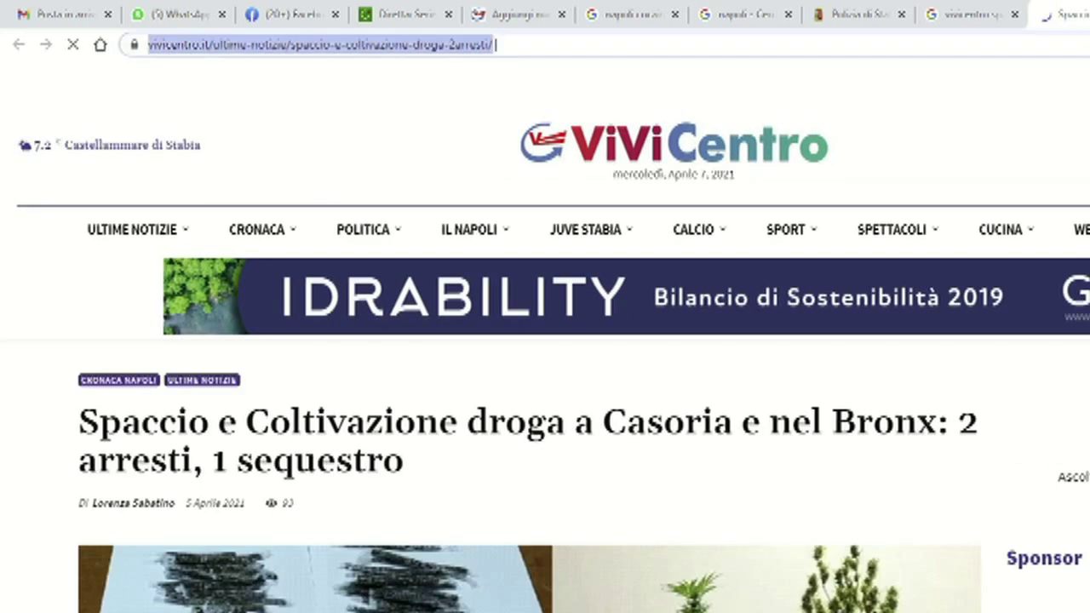
right_click(495, 44)
left_click(599, 175)
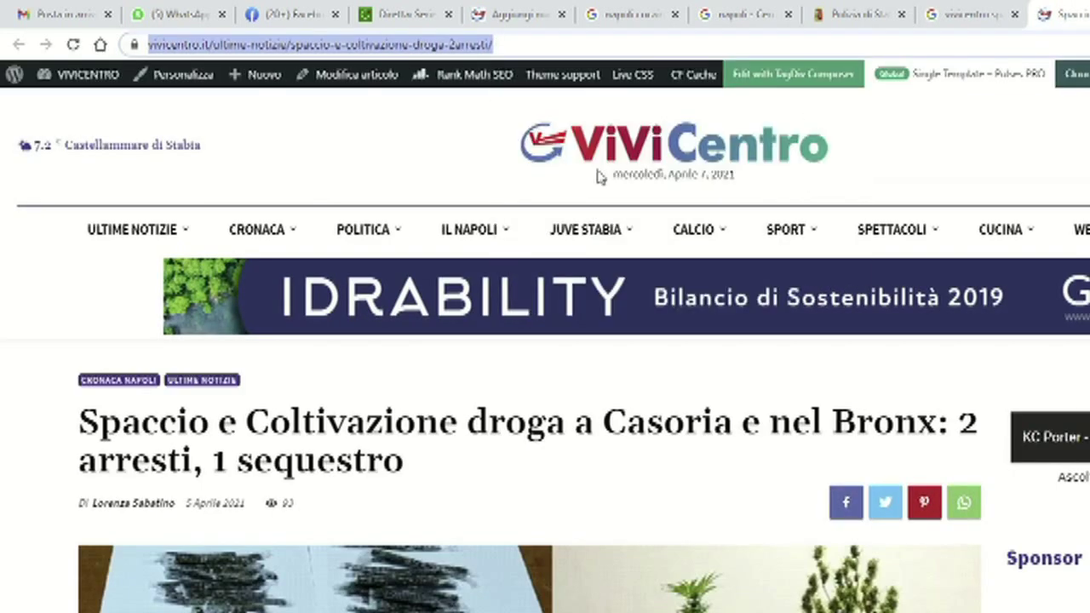
- Return to the article draft and place the cursor before "we ew we wer rerwrfw we", below the Polizia subheading
left_click(515, 13)
scroll(579, 362, "up", 20)
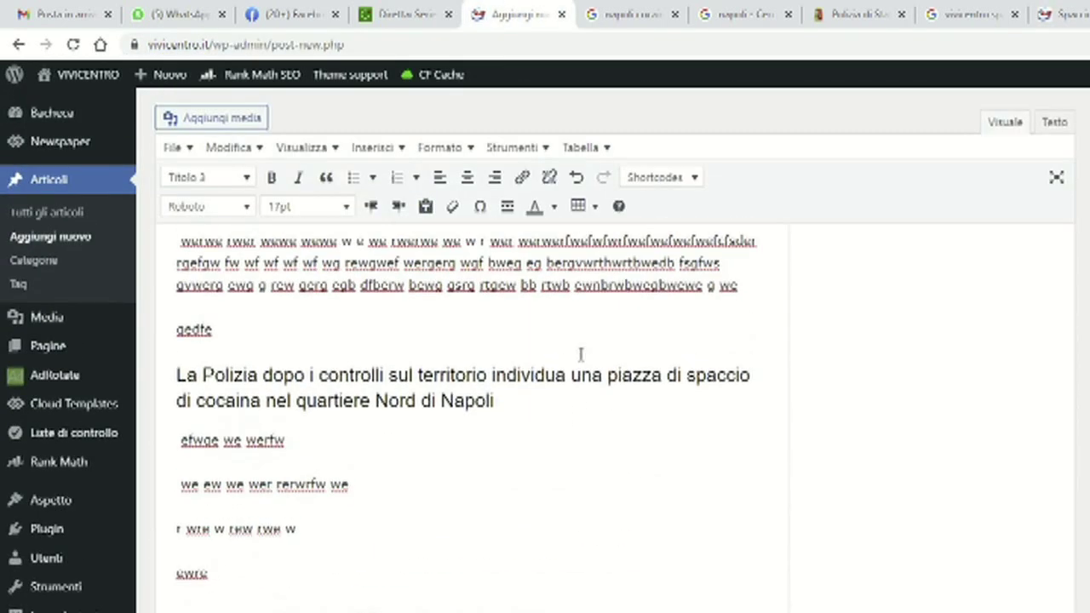
scroll(580, 357, "down", 3)
left_click(175, 295)
scroll(324, 361, "up", 2)
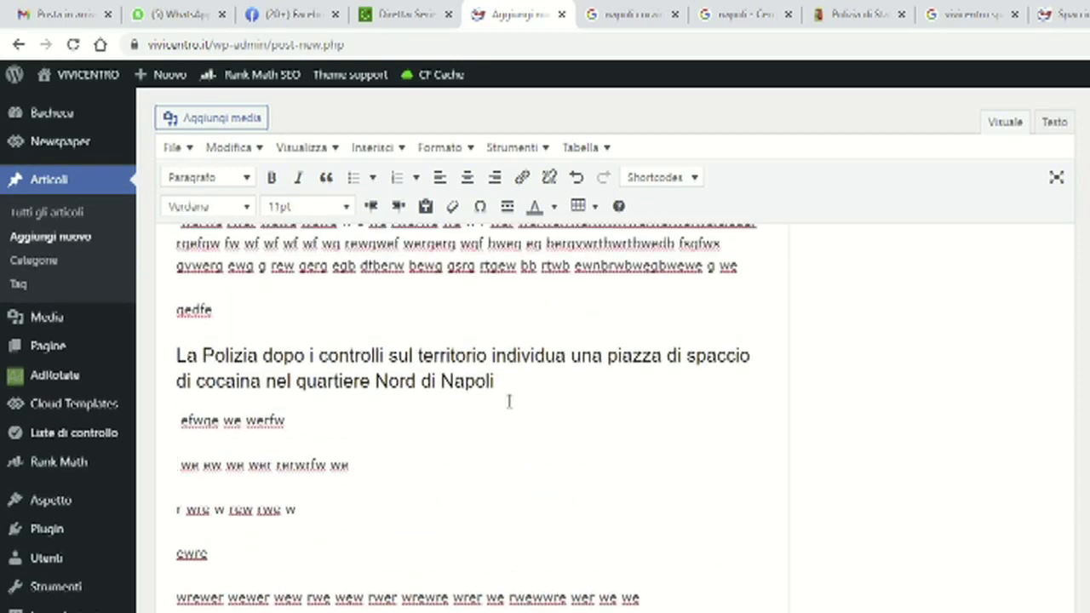
type("Dopo i")
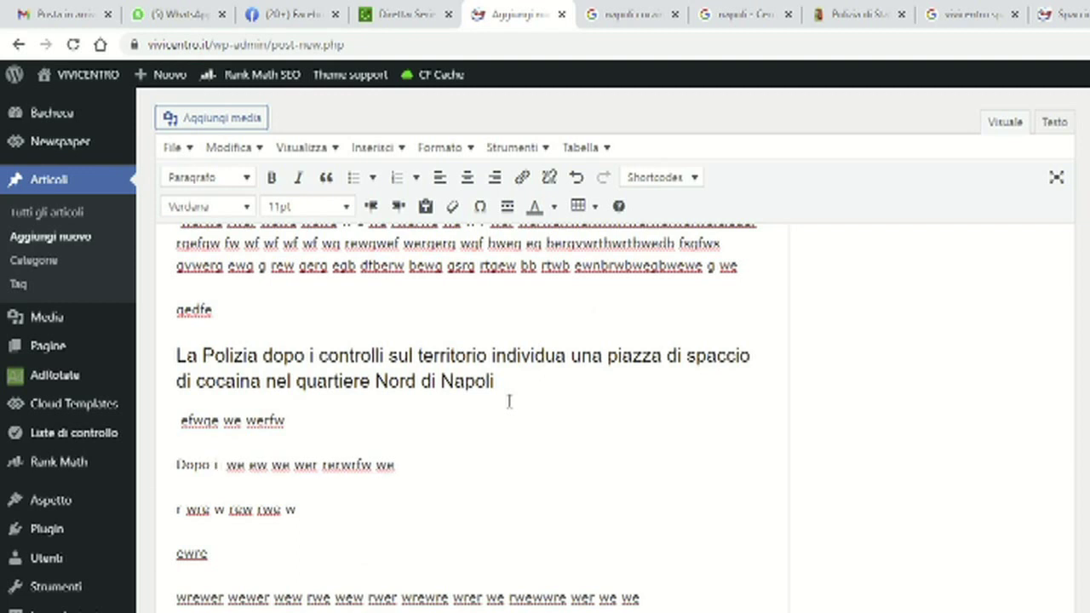
key("BackSpace")
key("BackSpace")
key("BackSpace")
key("BackSpace")
key("BackSpace")
key("BackSpace")
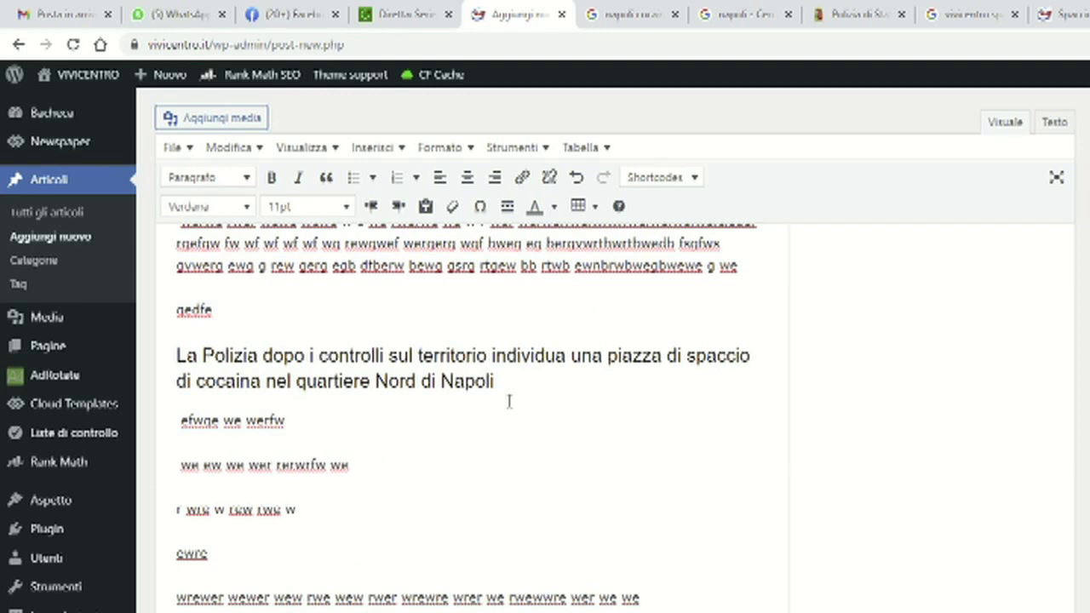
- Write the paragraph "Importante è stata l'opera degli investigatori che ancora una volta sono riusciti a bloccare la vendita degli stupefacenti." before the placeholder text
type("Imporm")
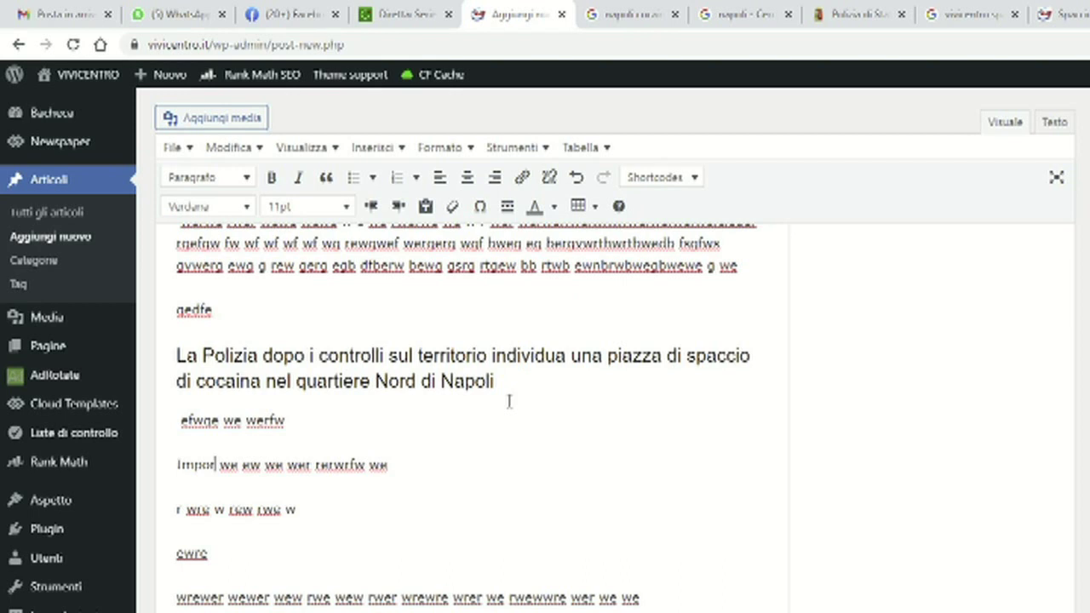
type("a")
key("BackSpace")
key("BackSpace")
type("tyam")
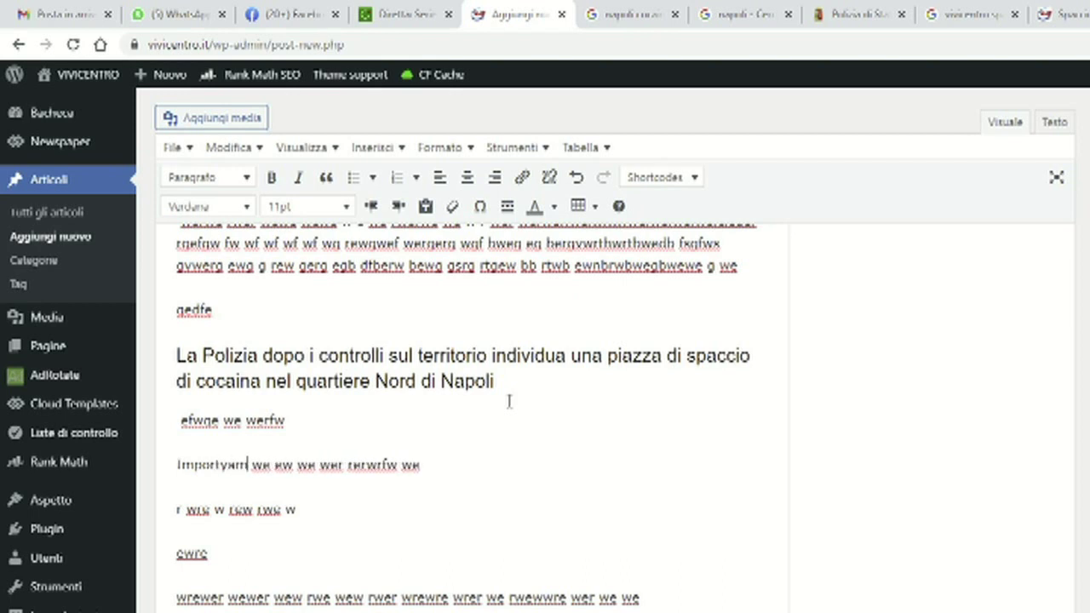
key("BackSpace")
key("BackSpace")
key("BackSpace")
type("a")
type("nte è stata")
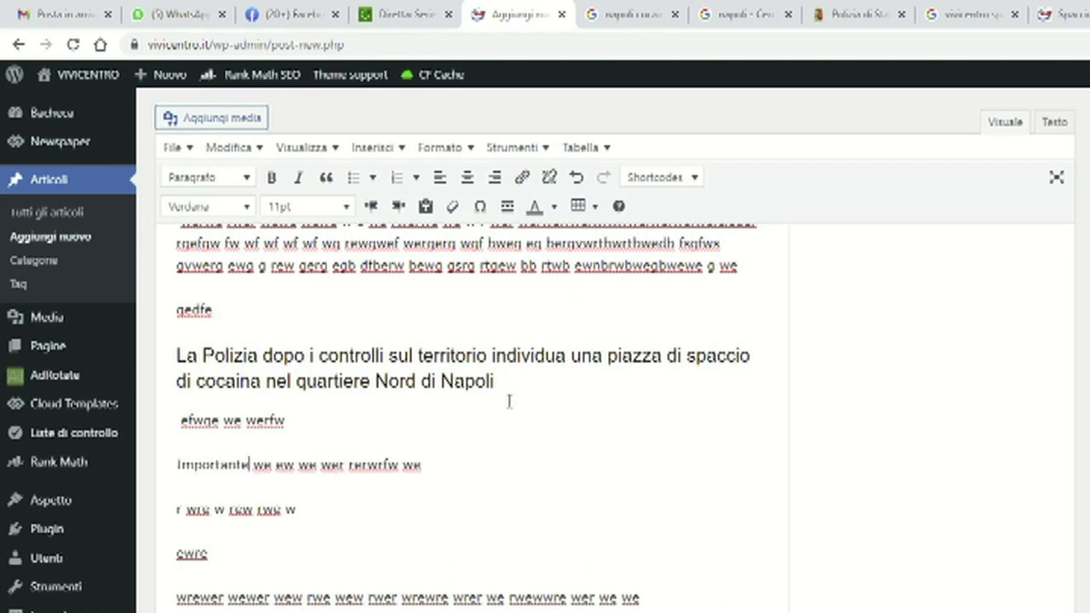
type(" l'oerr")
key("BackSpace")
key("BackSpace")
key("BackSpace")
type("pera de")
type("gli invse")
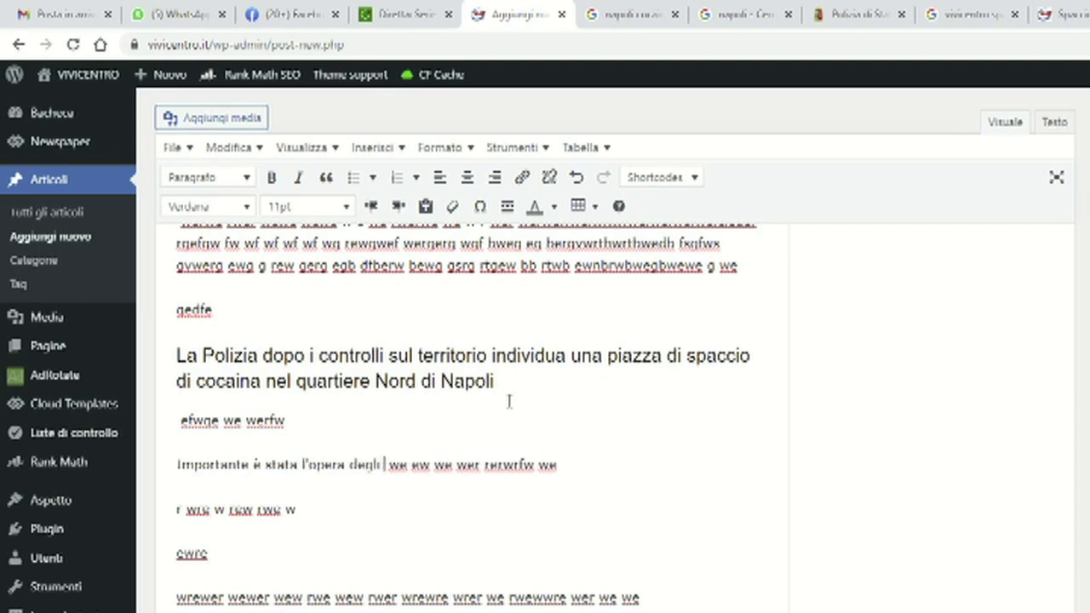
key("BackSpace")
key("BackSpace")
type("esti")
type("gatori")
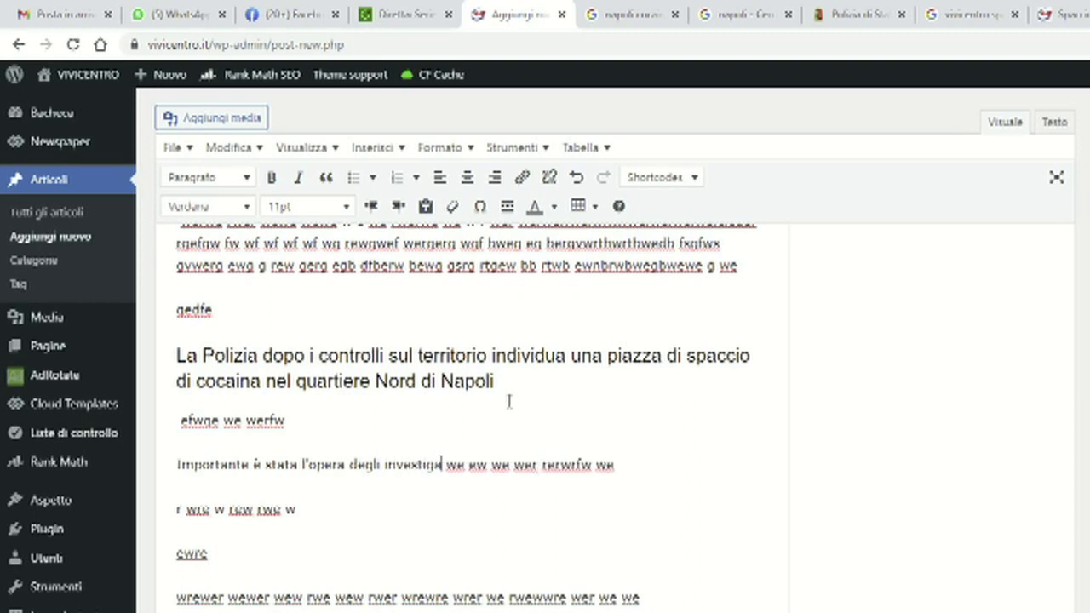
type(" che and")
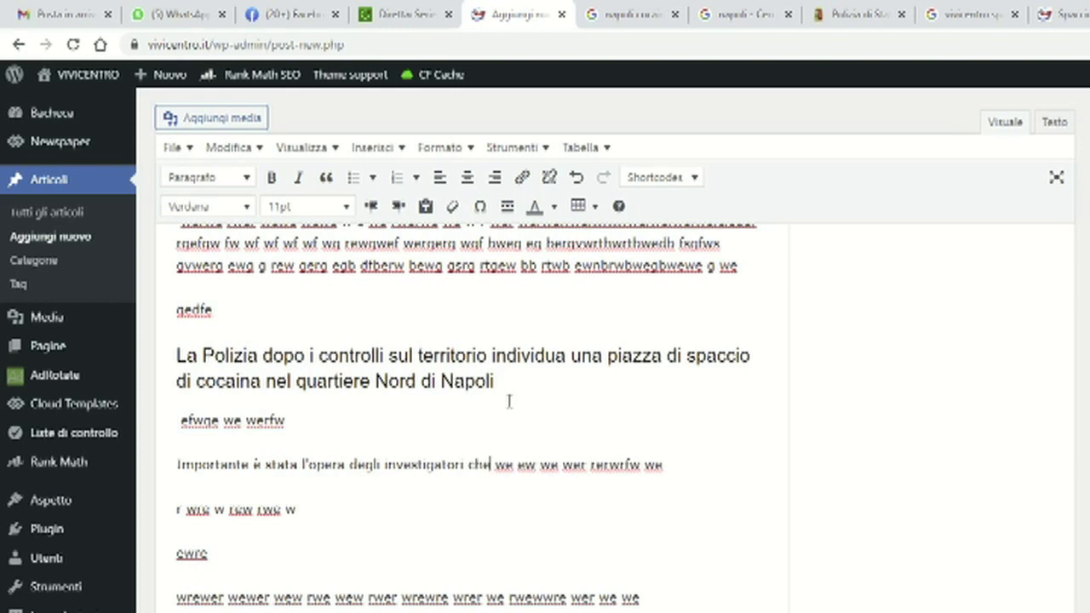
type("ora una vol")
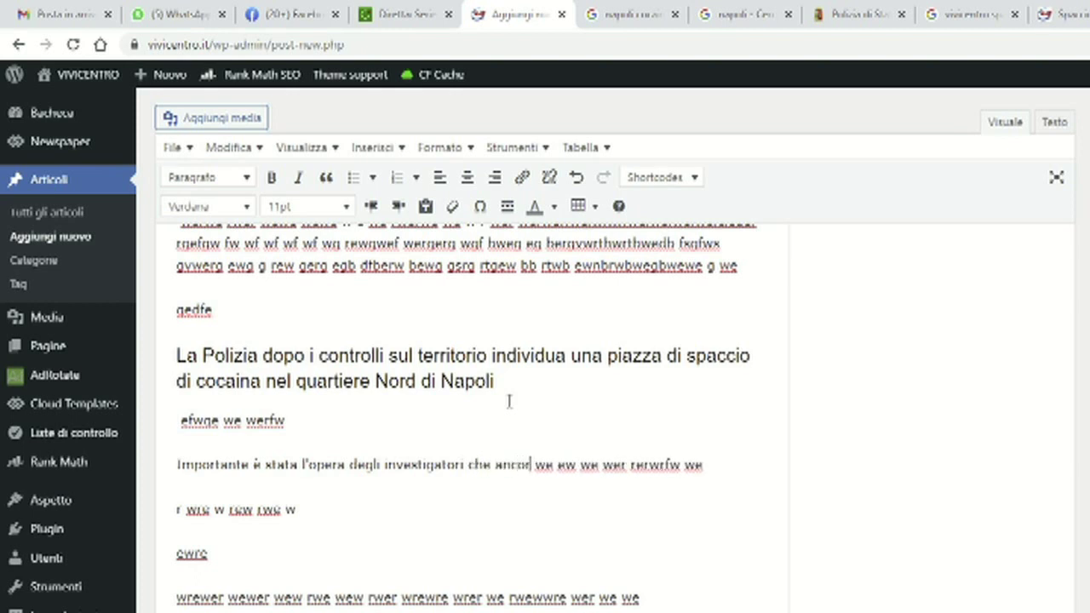
type("ta so")
type("no ")
type("riusciti")
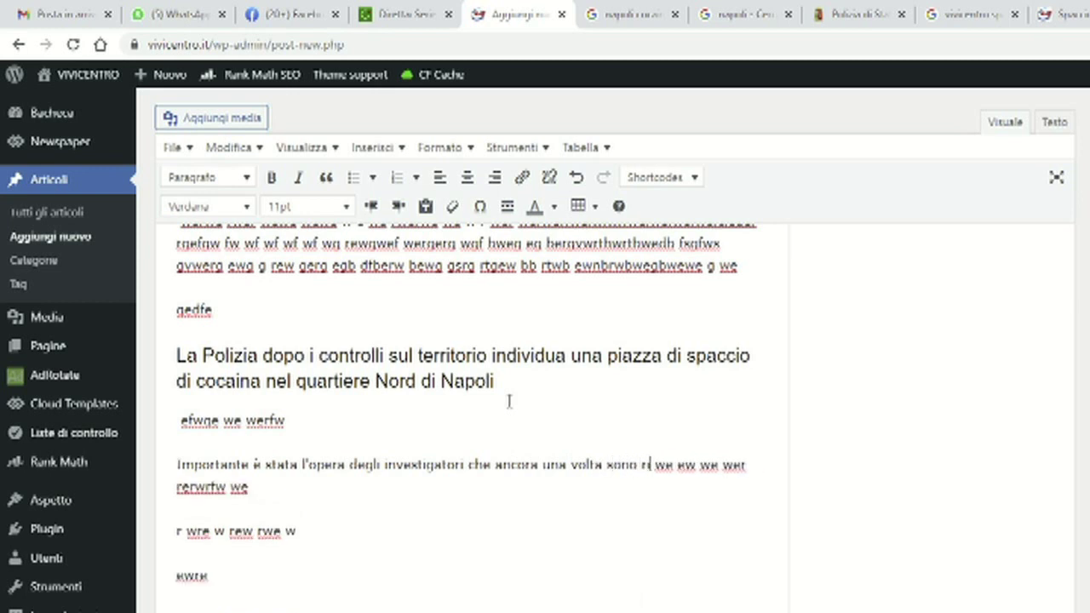
type(" a blocca")
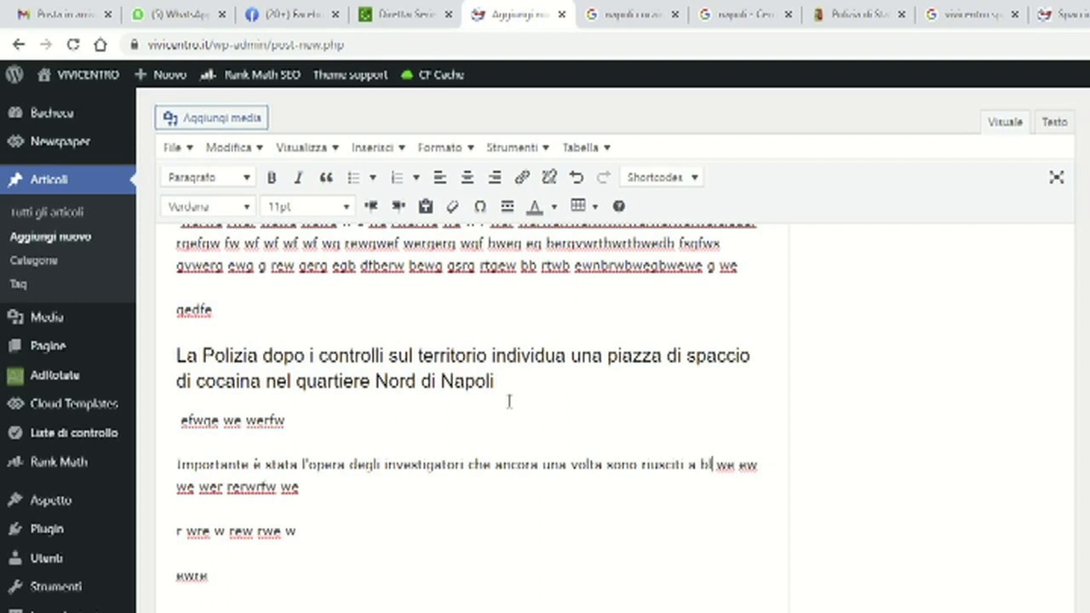
type("re la vendi")
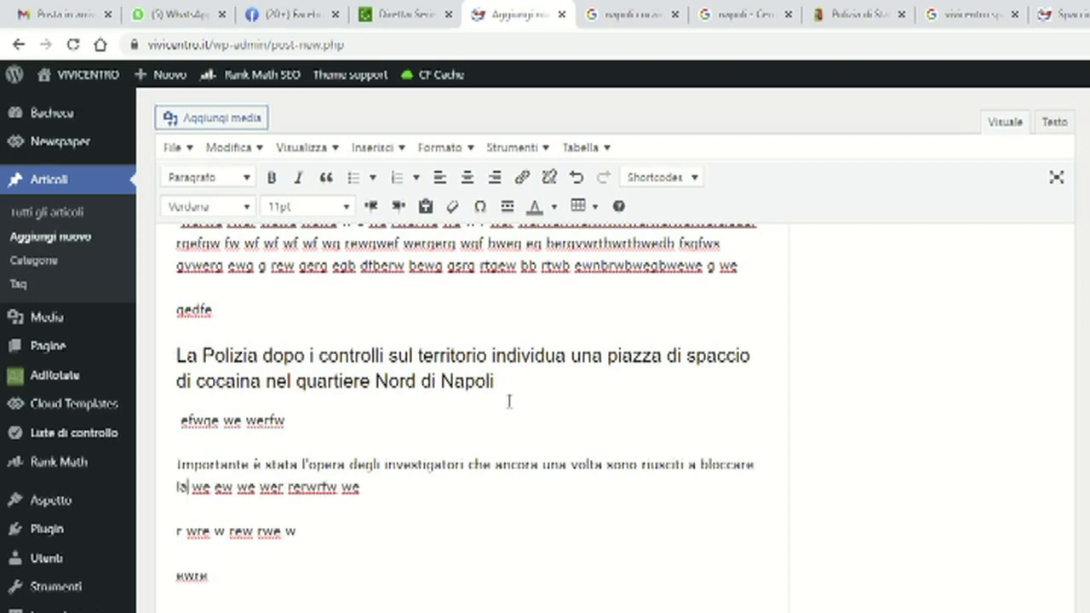
type("ta di quest")
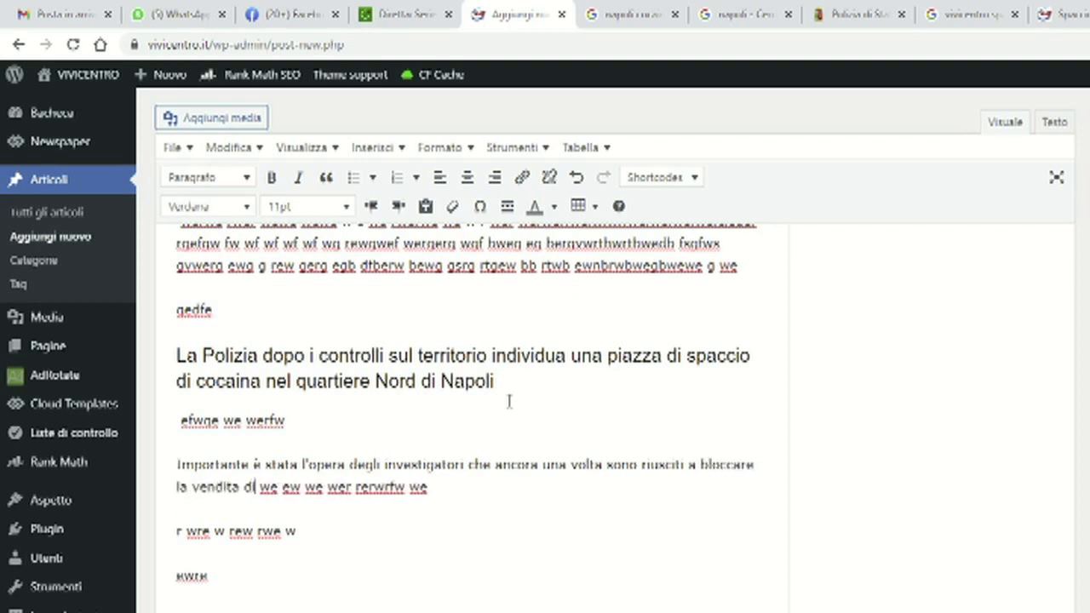
type("o")
key("BackSpace")
key("BackSpace")
key("BackSpace")
key("BackSpace")
key("BackSpace")
key("BackSpace")
key("BackSpace")
key("BackSpace")
key("BackSpace")
type("degli stu")
type("pe")
type("facenti.")
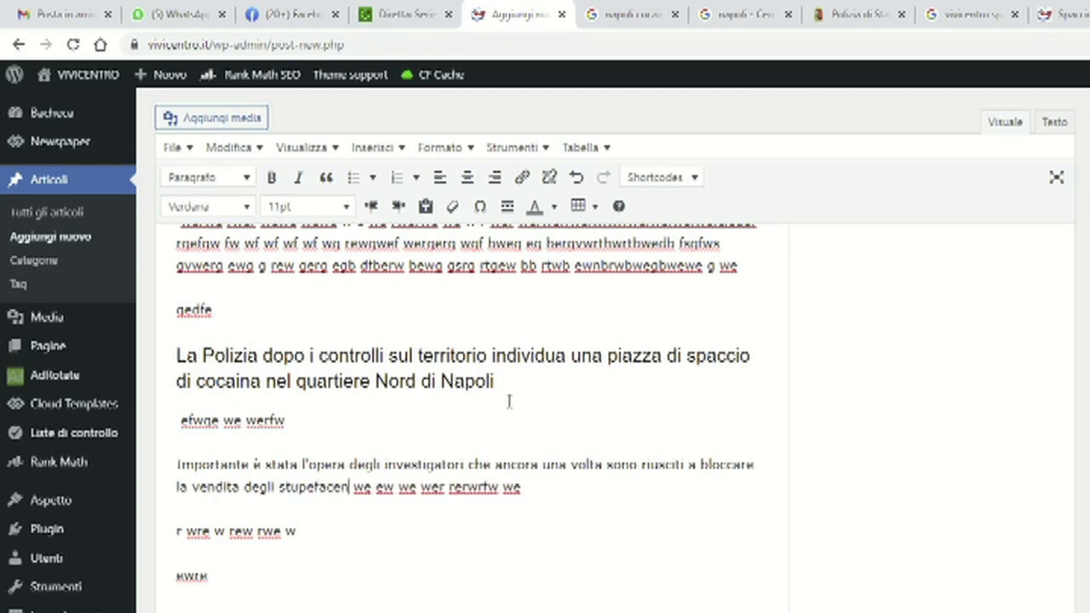
key("Return")
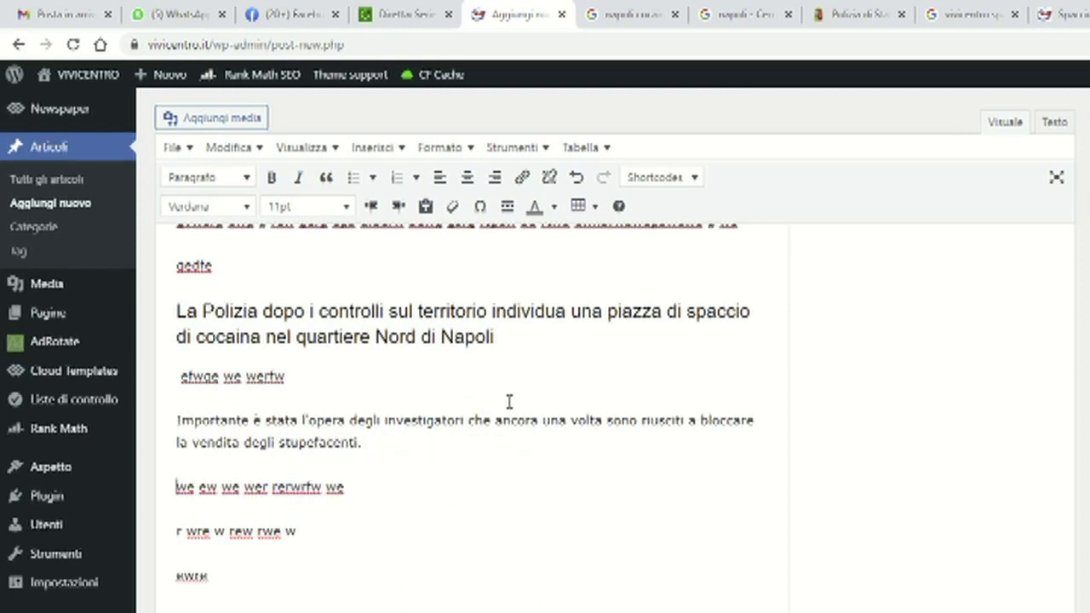
- Link "ancora una volta" in the new paragraph to the copied Vivicentro article address, set to open in a new tab
left_click_drag(495, 420, 603, 421)
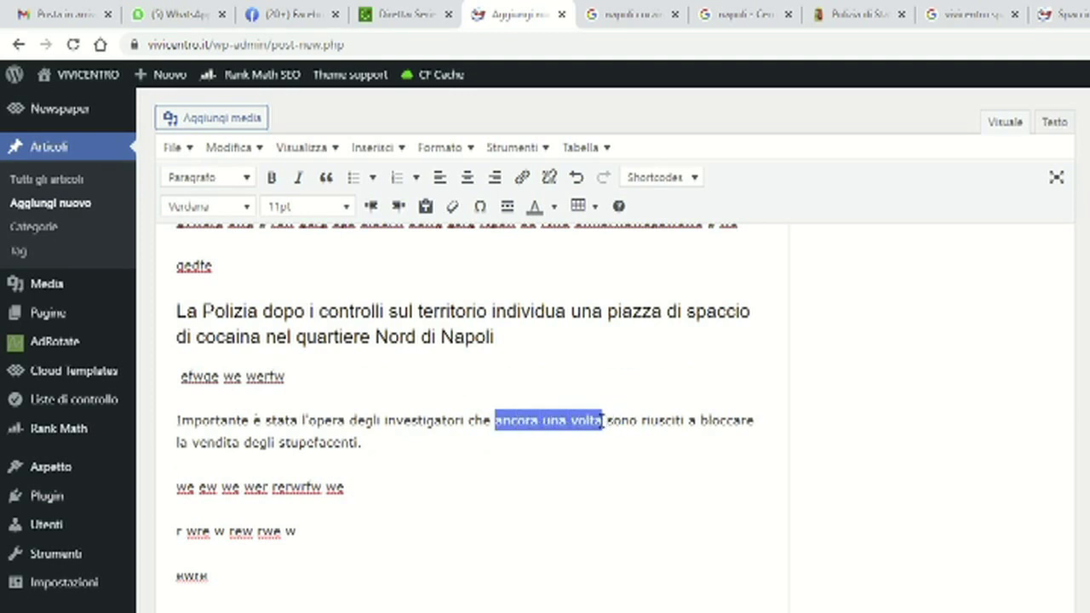
left_click(522, 177)
right_click(496, 455)
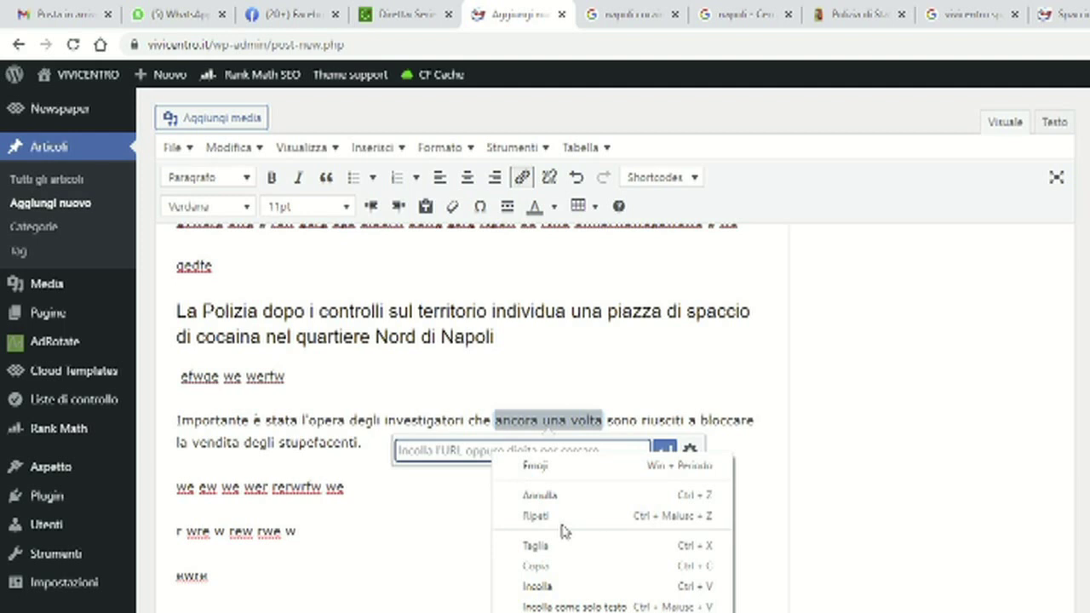
left_click(571, 586)
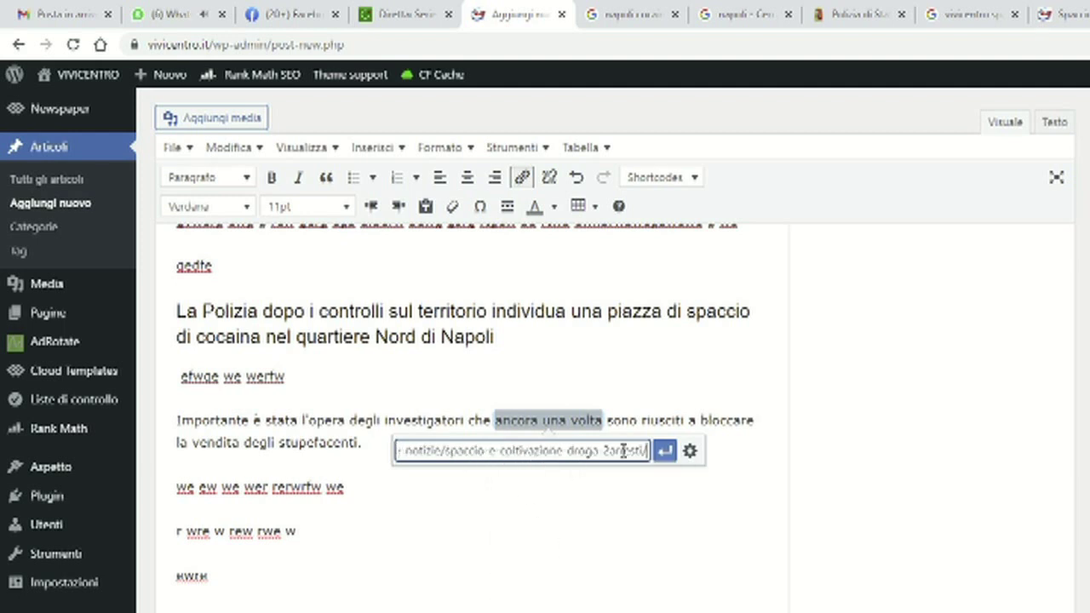
left_click(690, 451)
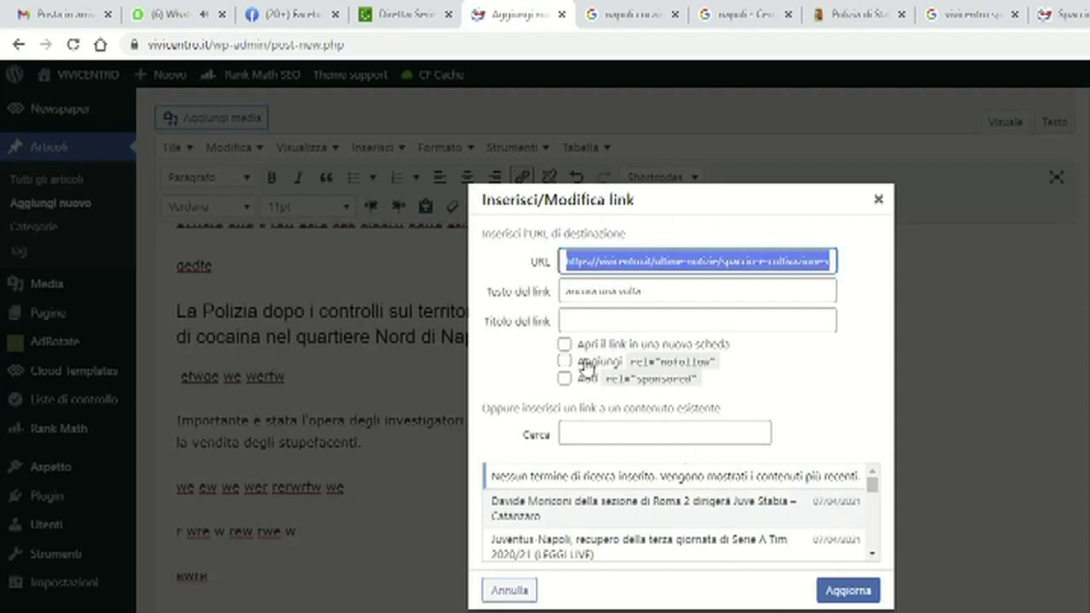
left_click(564, 345)
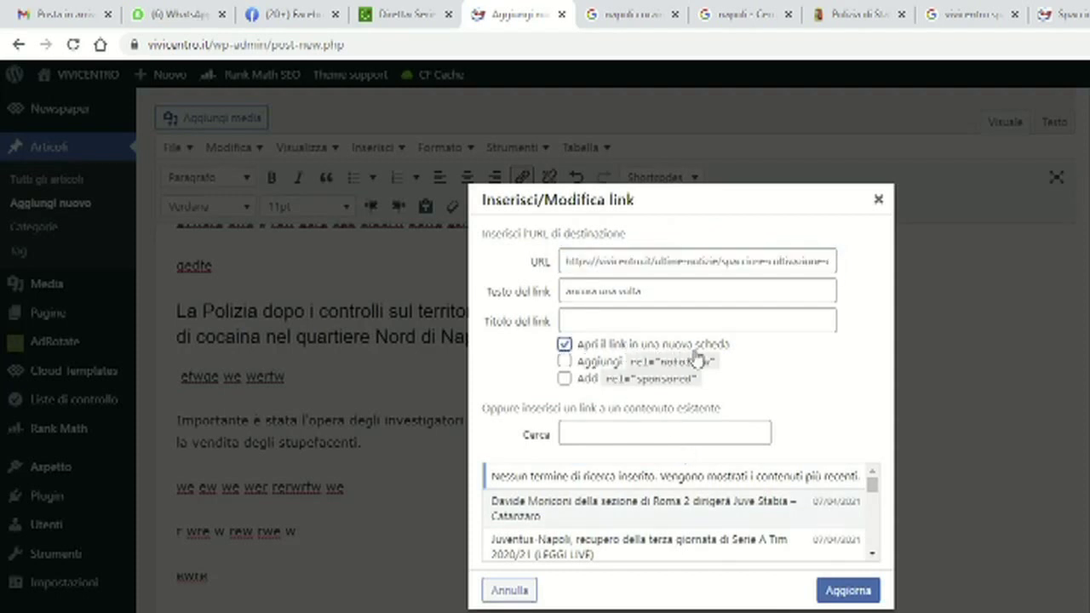
left_click(848, 589)
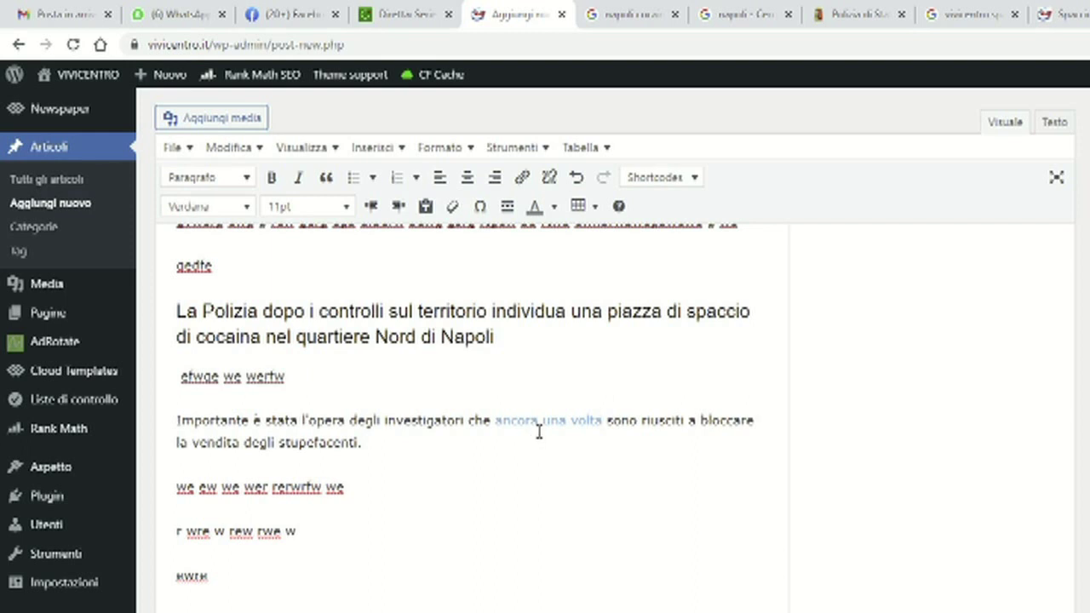
- Review the Rank Math Basic and Additional SEO checks, especially the one on linking to other resources on the website
scroll(535, 432, "down", 10)
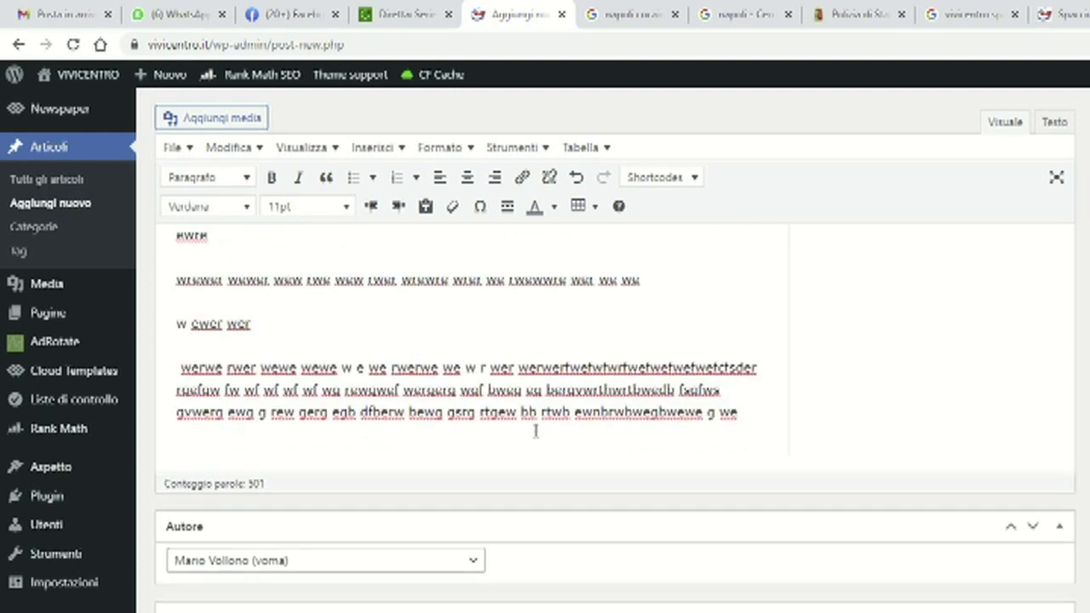
scroll(537, 437, "down", 12)
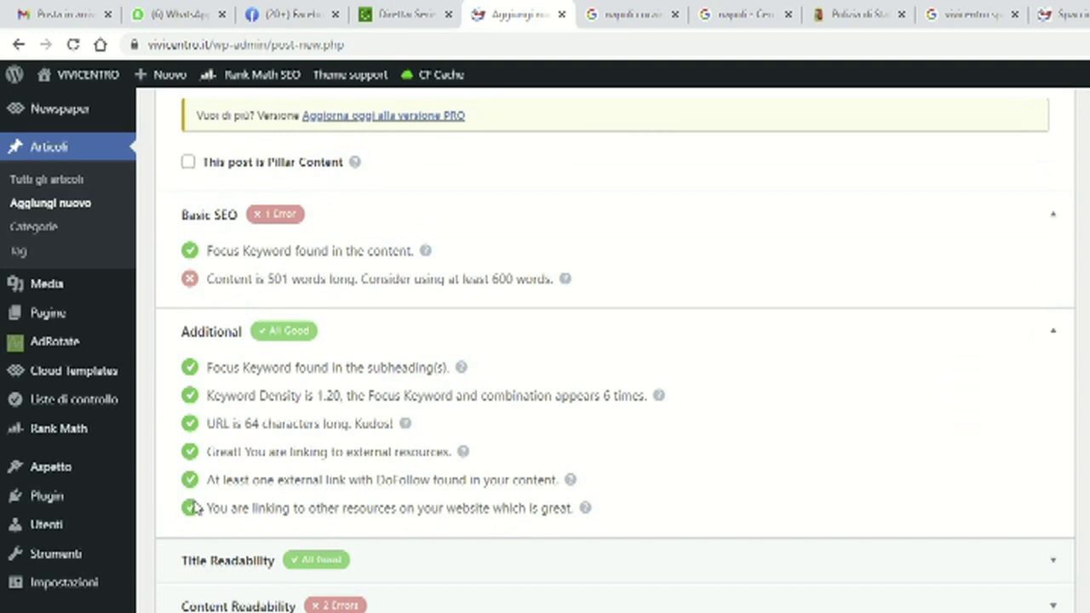
left_click_drag(207, 510, 525, 508)
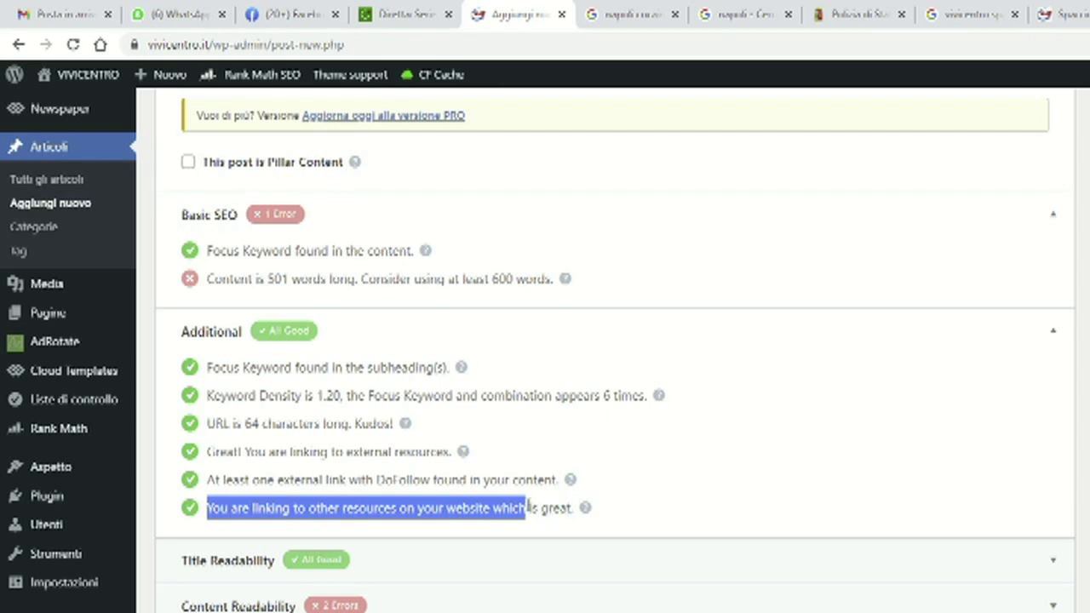
left_click(349, 474)
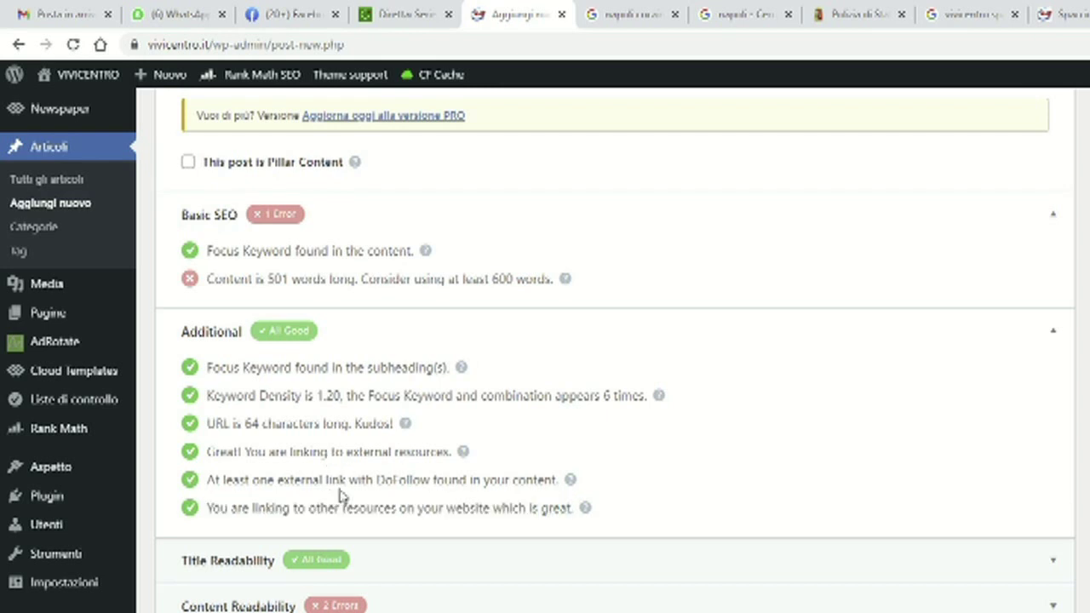
scroll(420, 477, "up", 2)
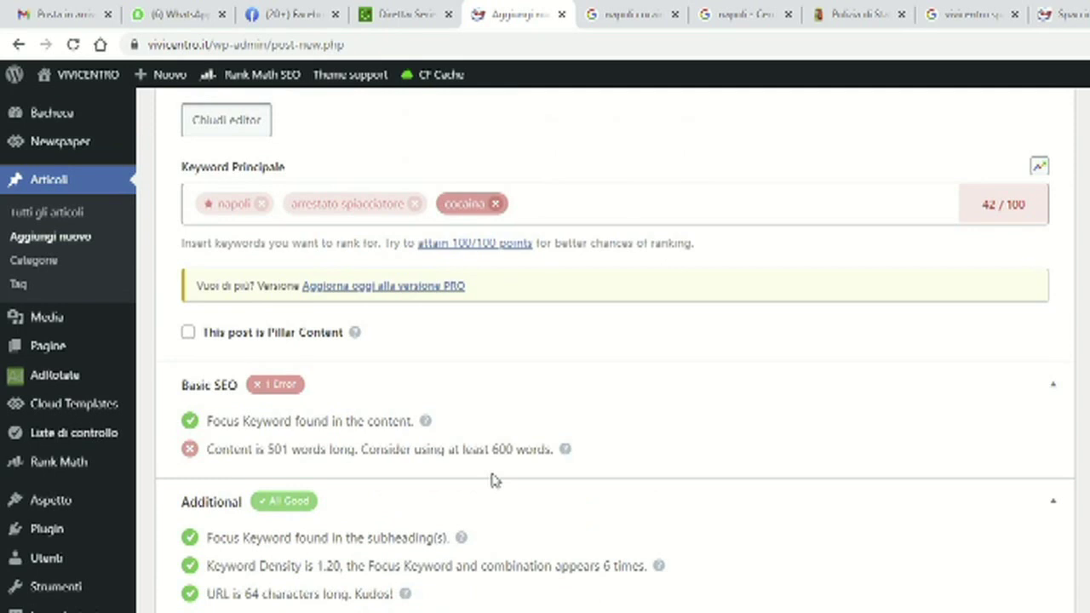
scroll(498, 482, "down", 2)
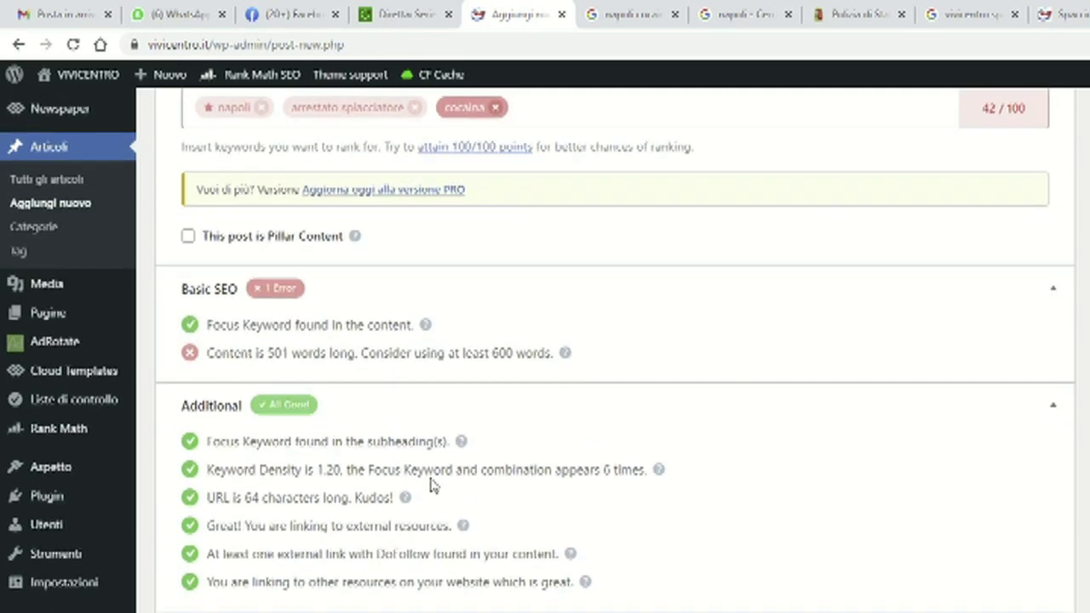
- Expand the Title Readability checks and examine the number "15 kg" in the SEO title against them
left_click(375, 558)
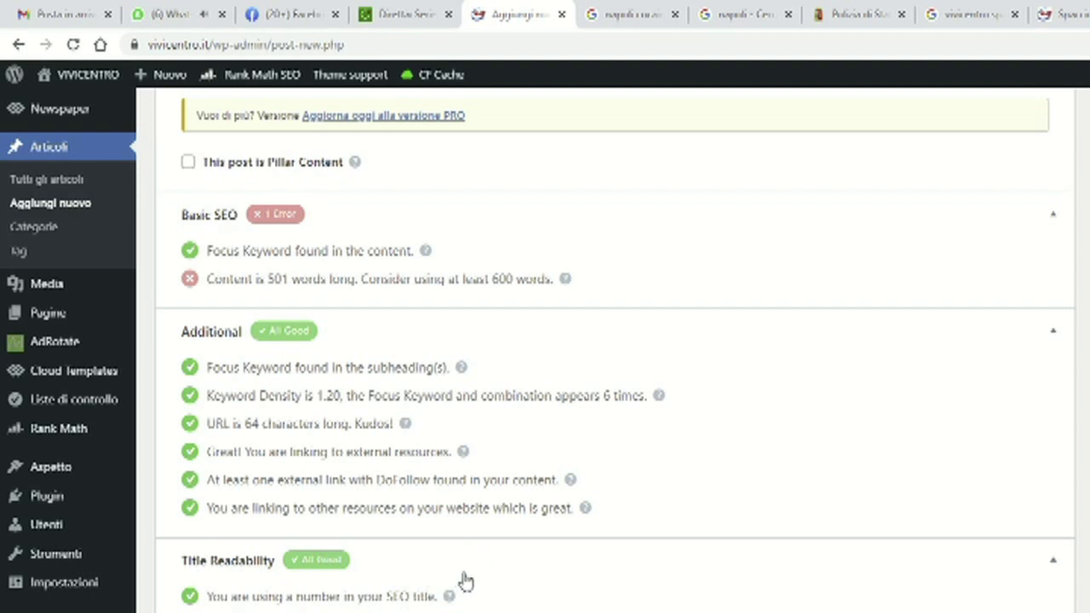
scroll(460, 582, "up", 15)
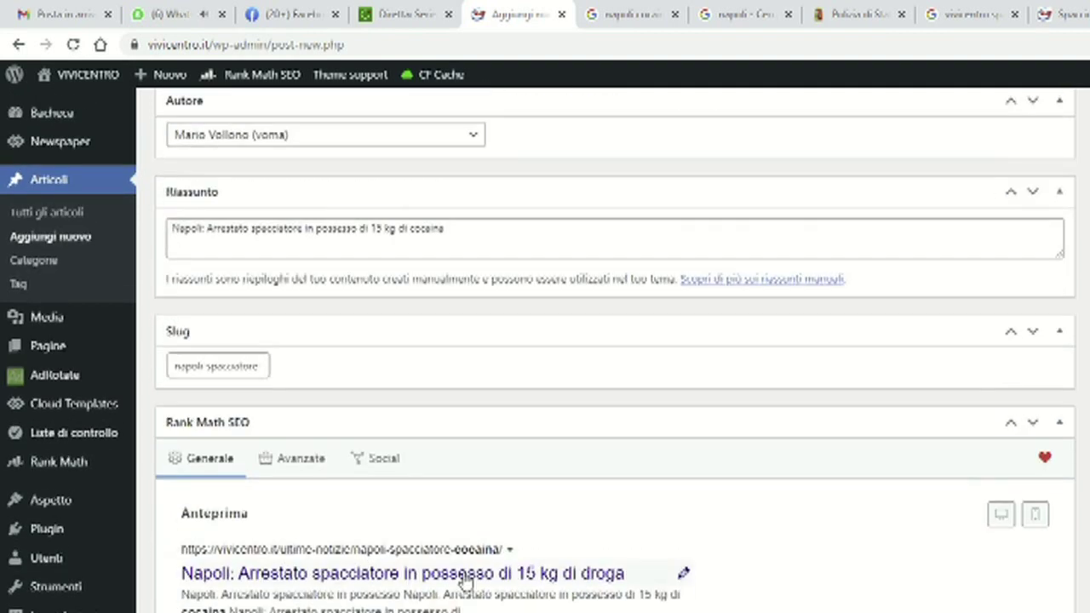
scroll(467, 578, "up", 4)
scroll(468, 576, "down", 3)
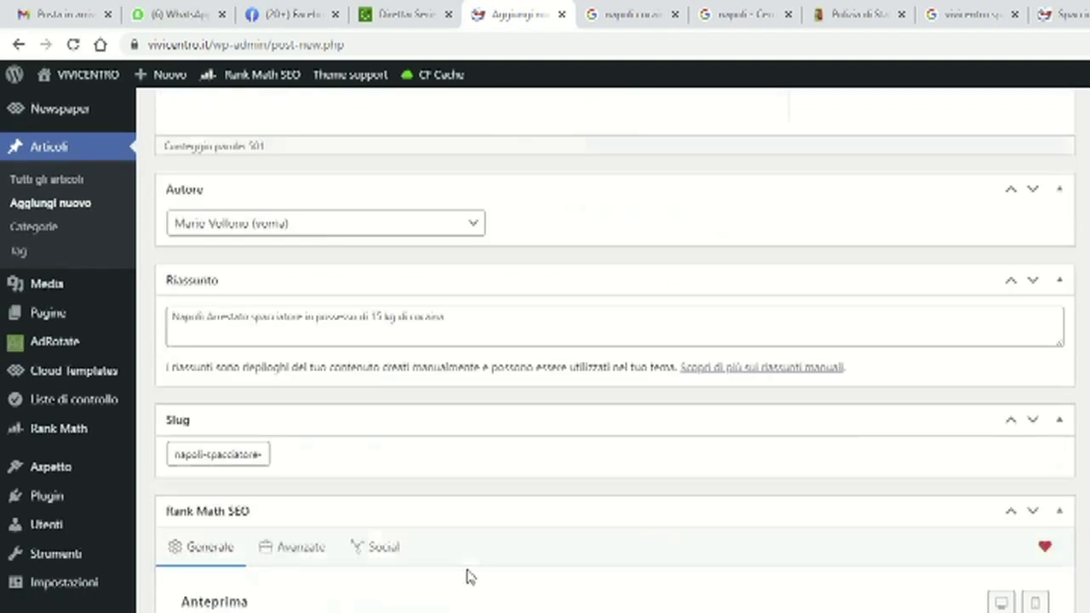
scroll(467, 577, "down", 5)
left_click_drag(402, 361, 431, 360)
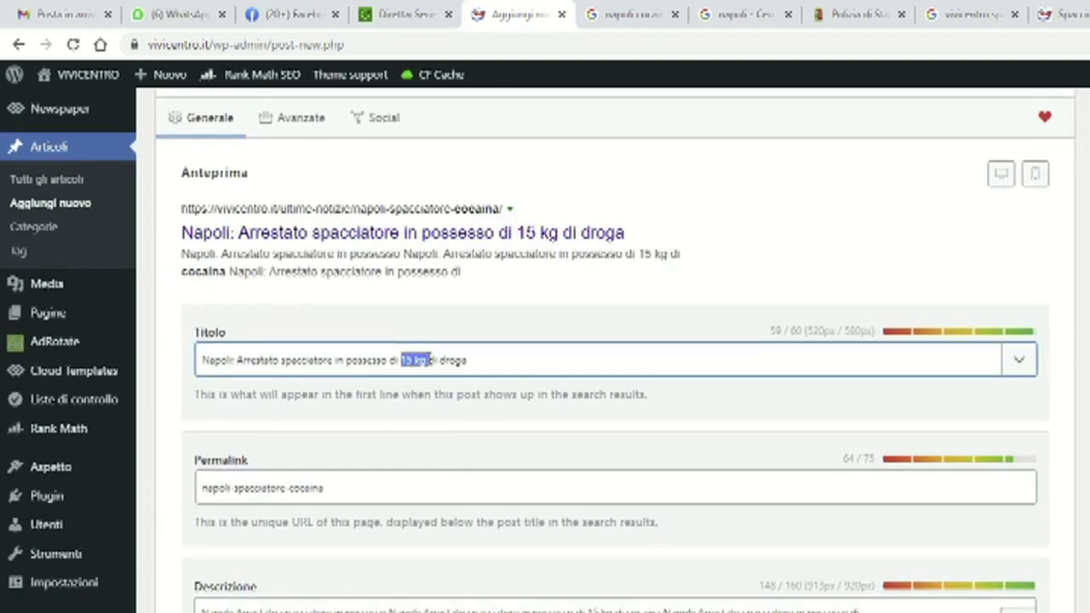
left_click(468, 360)
scroll(465, 438, "down", 5)
scroll(465, 443, "down", 6)
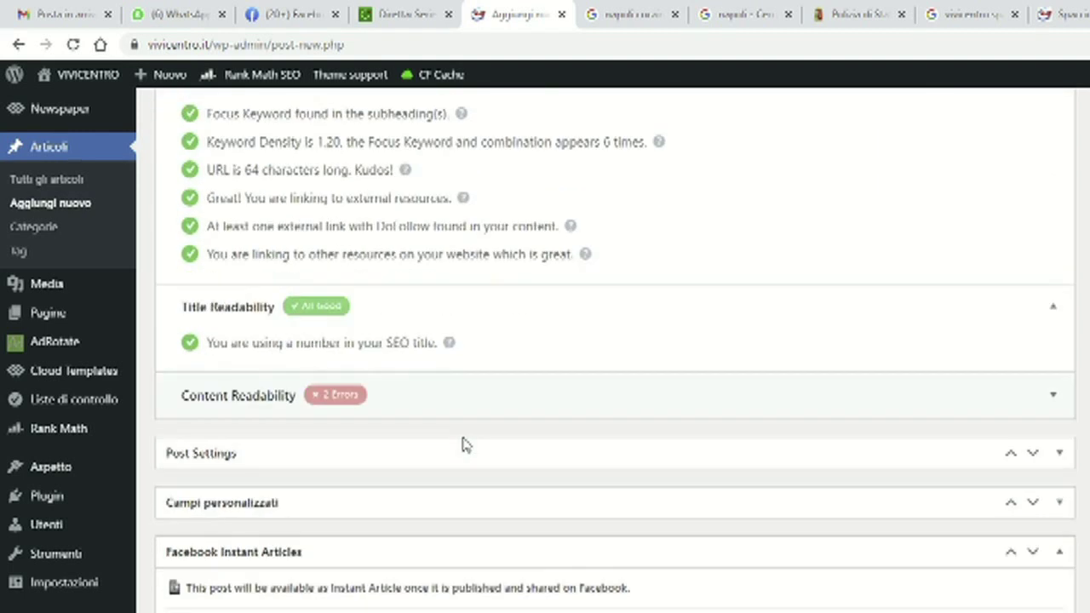
- Examine the permalink and its length indicator in the Rank Math snippet editor, and return to the SEO checks
scroll(465, 443, "up", 2)
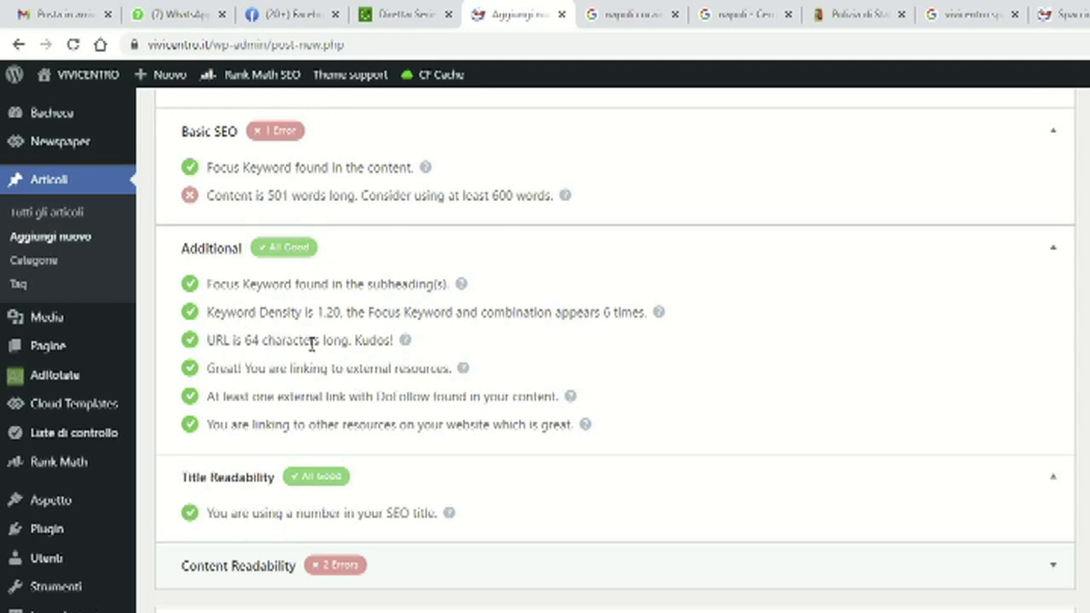
scroll(306, 343, "up", 10)
left_click(338, 404)
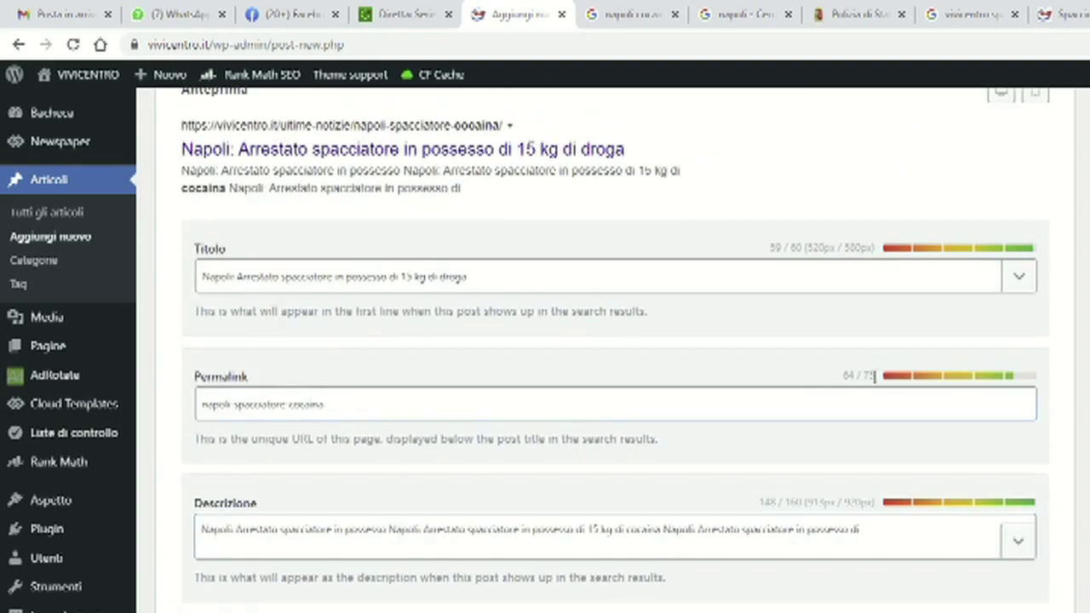
scroll(418, 408, "down", 10)
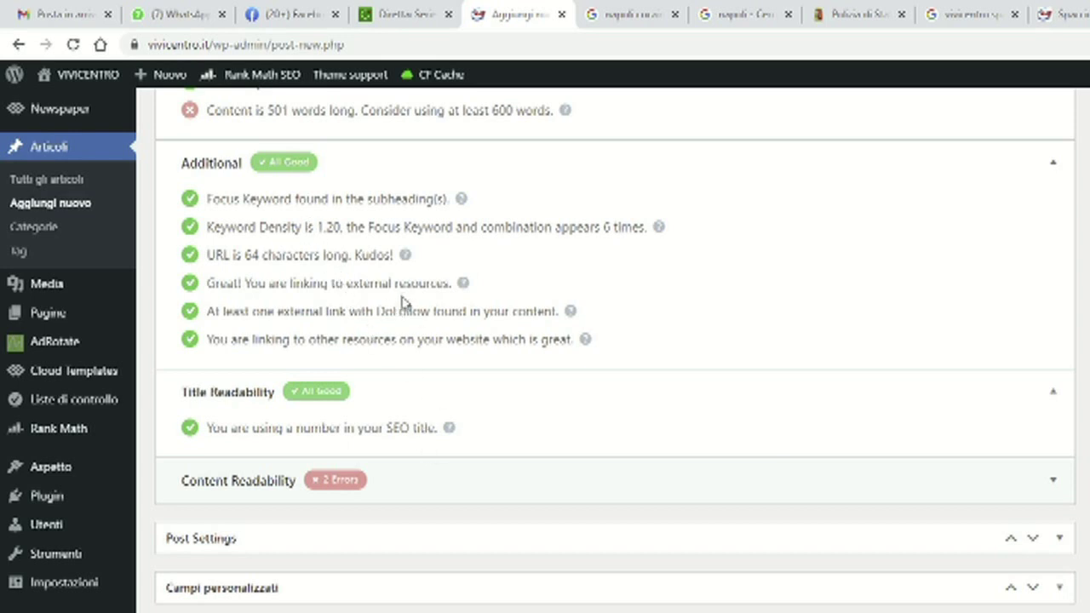
- Expand the Content Readability checks and examine the one on using a Table of Content
left_click(400, 483)
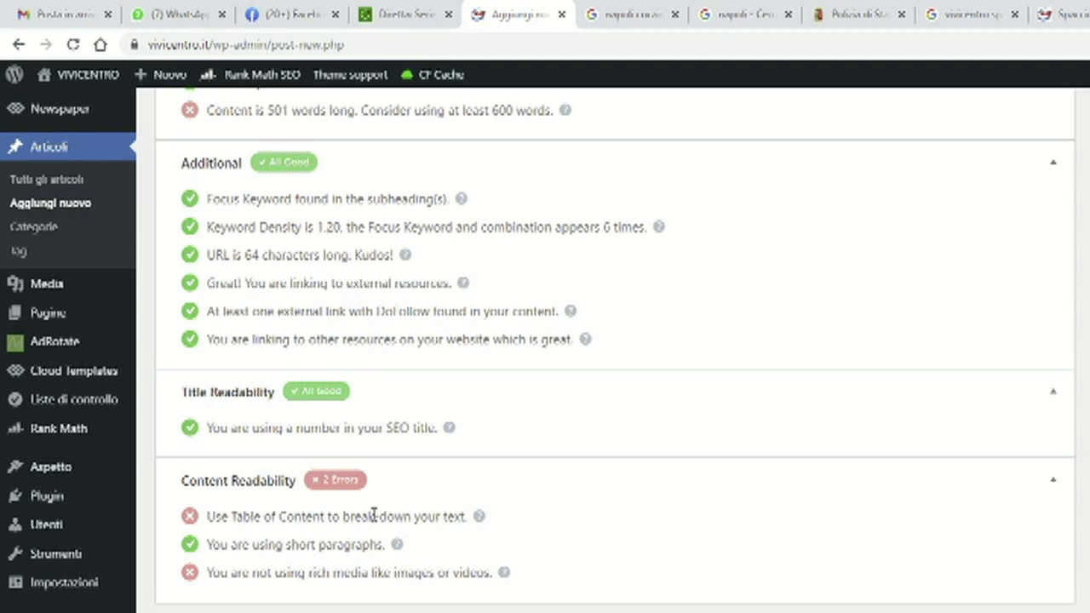
left_click_drag(208, 516, 468, 512)
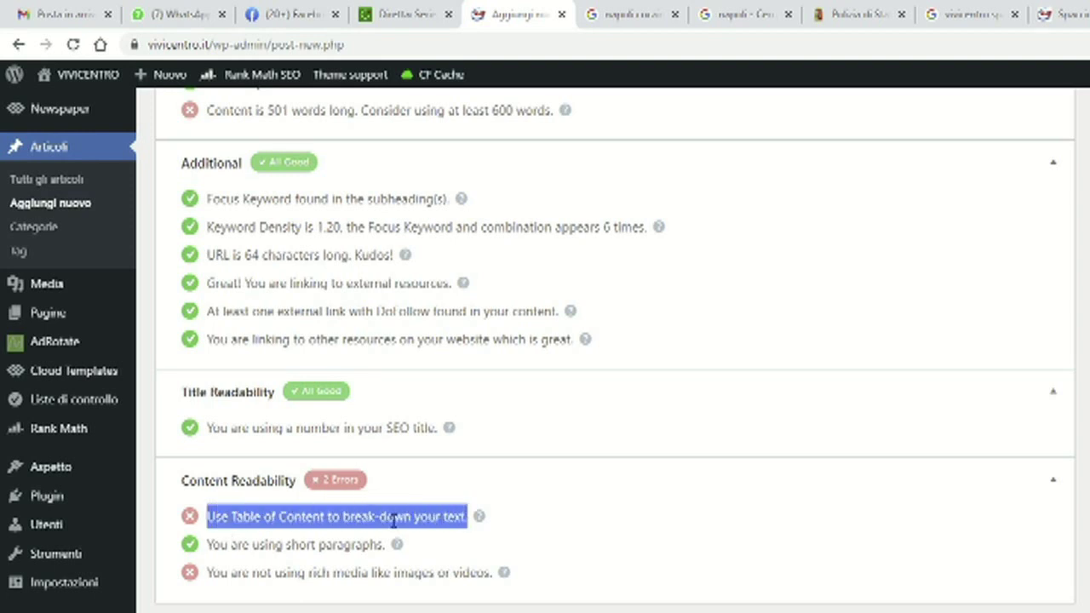
- Examine the short paragraphs check under Content Readability and compare it with the length of the article's last paragraphs
left_click(310, 539)
left_click_drag(208, 546, 385, 537)
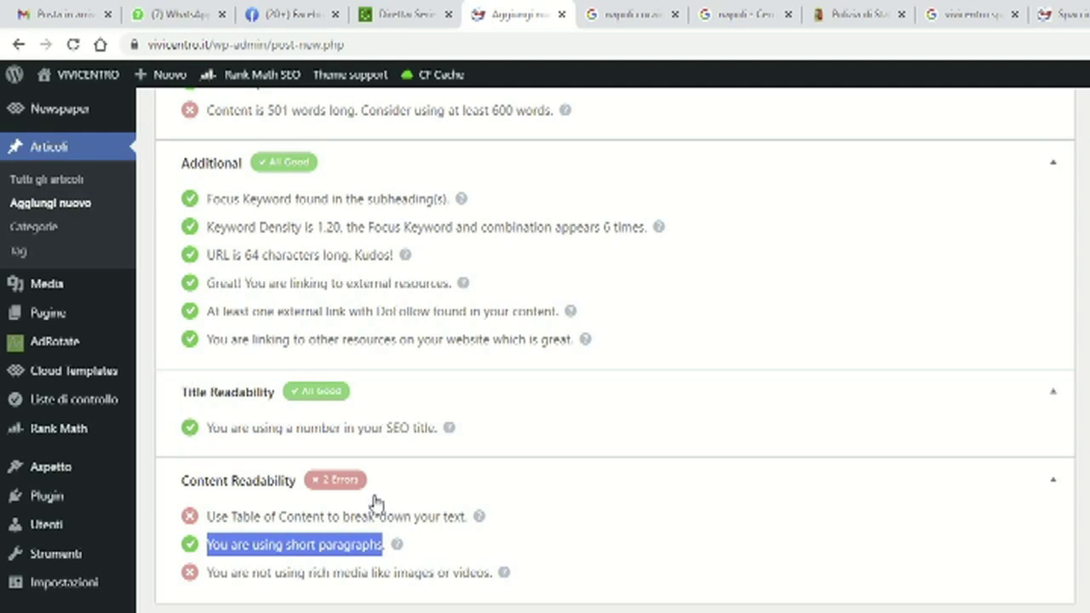
scroll(375, 490, "up", 15)
scroll(375, 498, "up", 10)
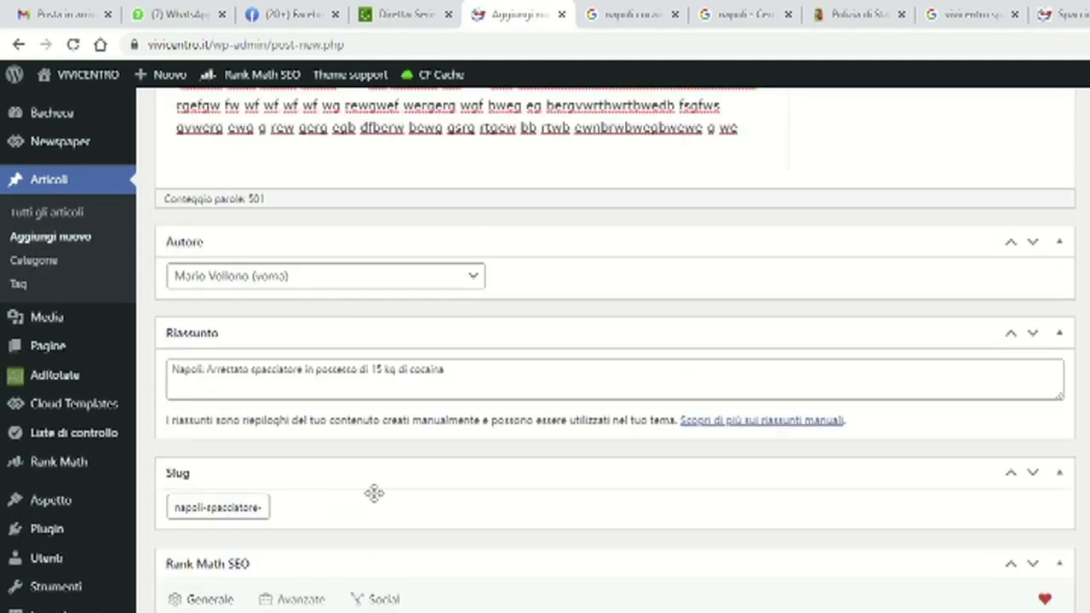
scroll(614, 383, "down", 1)
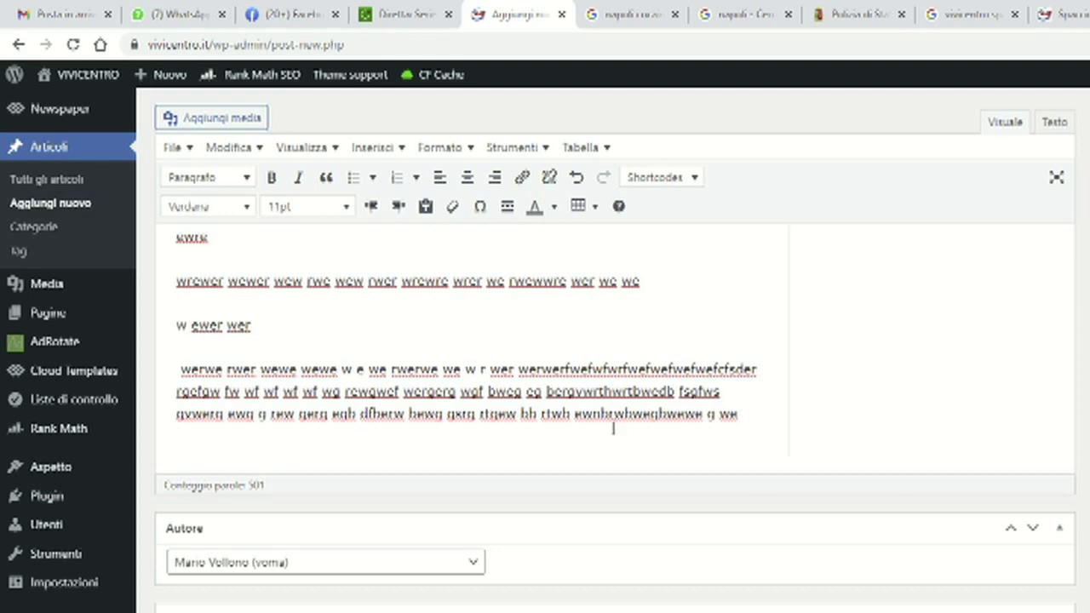
scroll(462, 431, "up", 2)
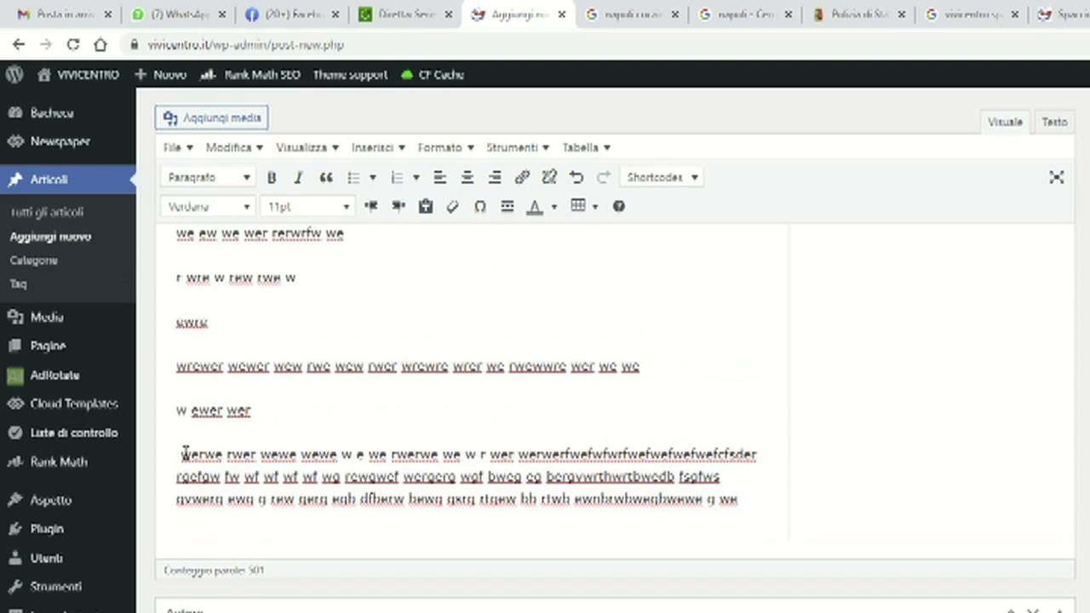
left_click_drag(173, 453, 746, 506)
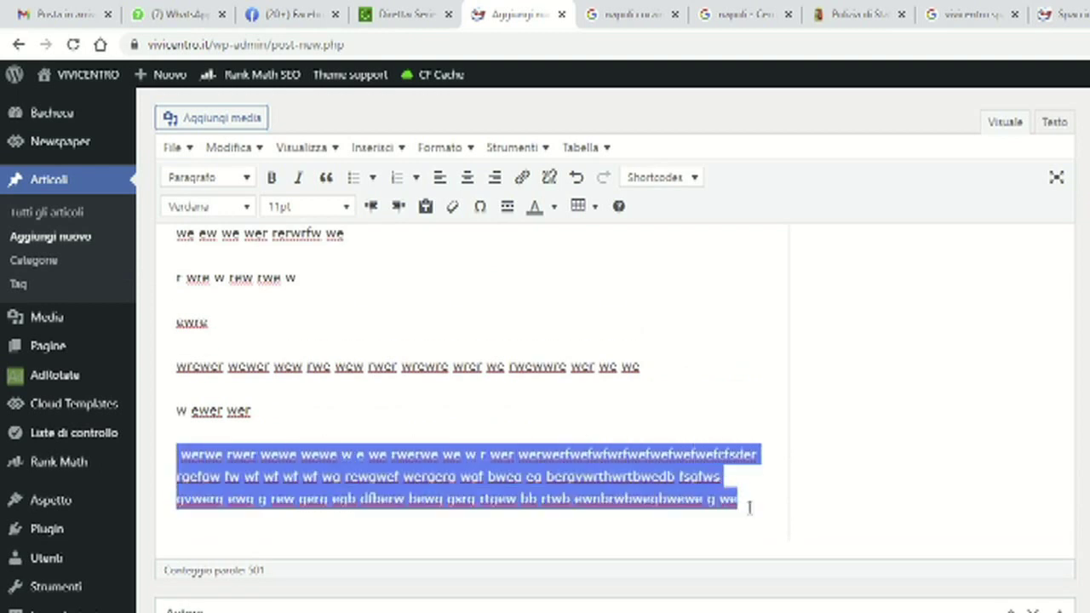
left_click(169, 364)
left_click_drag(654, 368, 176, 366)
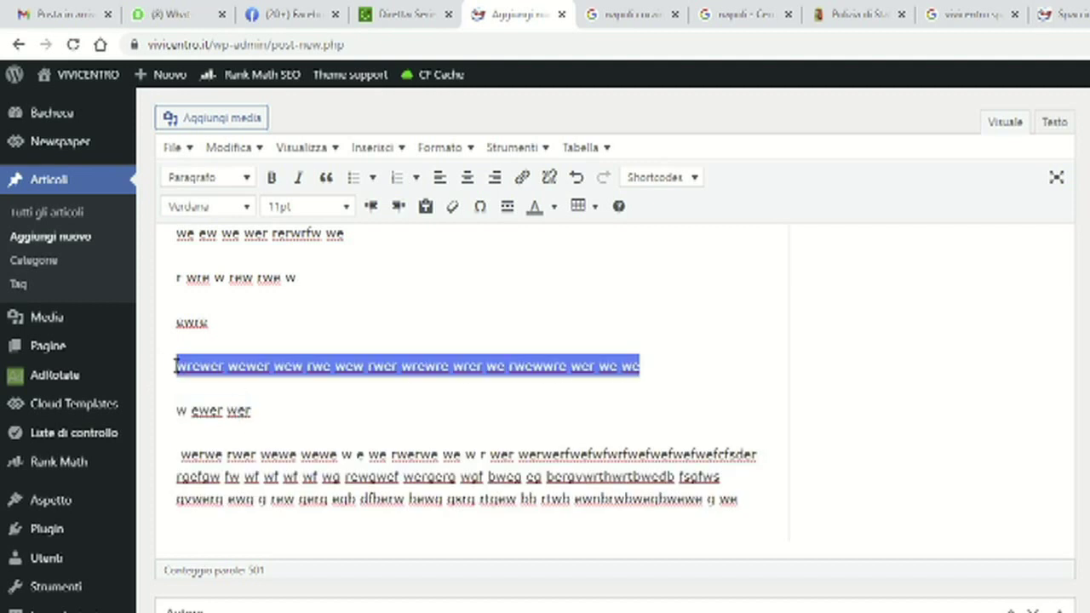
- Join the first four short paragraphs beneath the "La Polizia dopo i controlli" heading into one paragraph, separating the sentences with periods
scroll(248, 329, "down", 2)
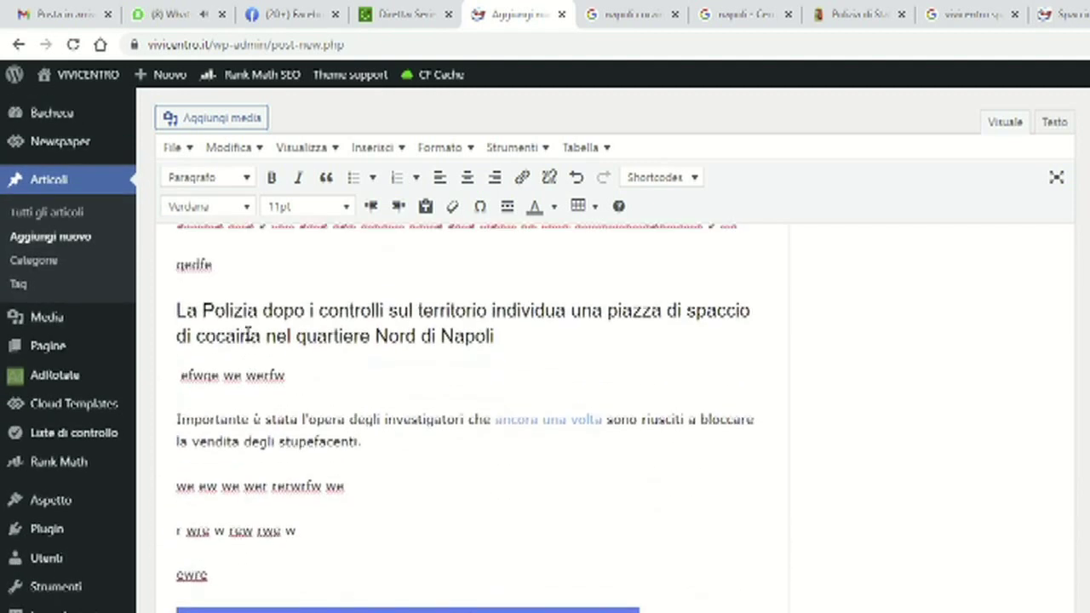
scroll(248, 332, "down", 3)
left_click(248, 333)
scroll(248, 332, "up", 1)
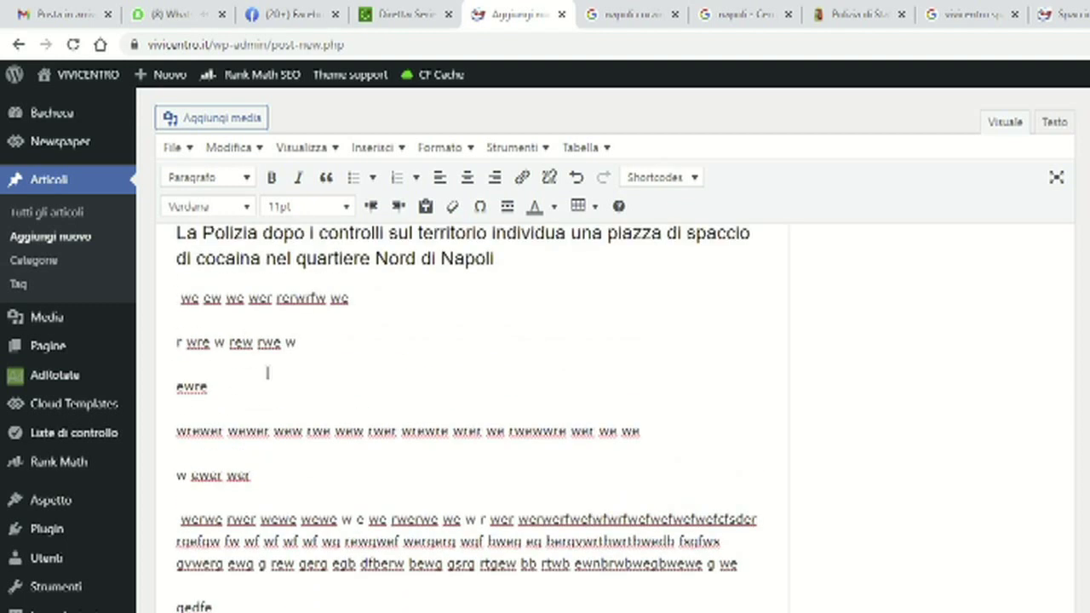
left_click(364, 304)
key("Delete")
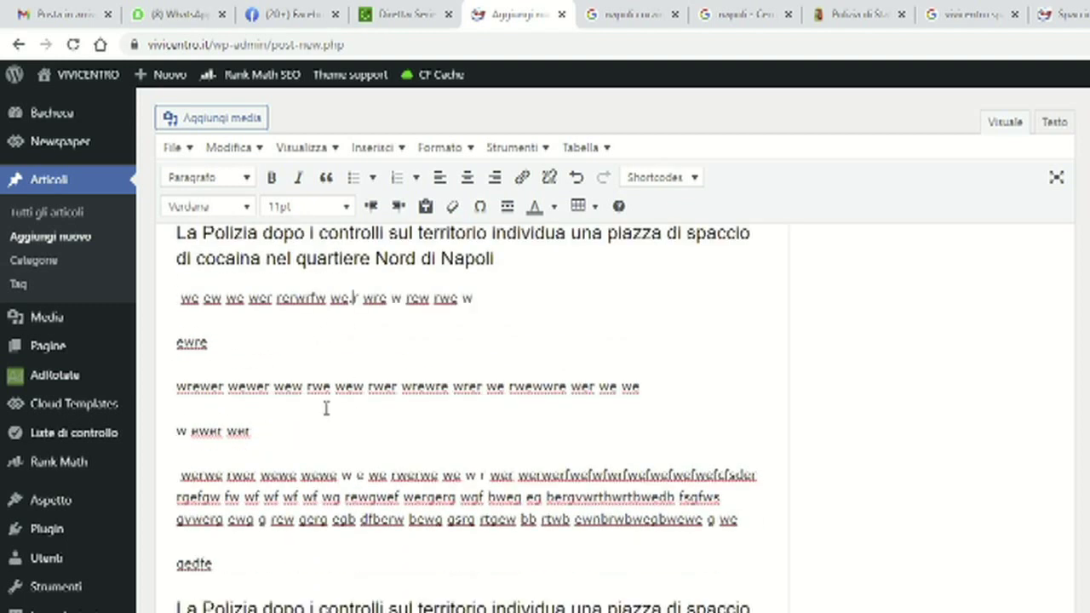
key("Right")
key("Right")
key("Right")
key("Right")
key("Right")
key("Right")
key("Right")
key("Right")
key("Right")
key("Right")
key("Right")
key("Left")
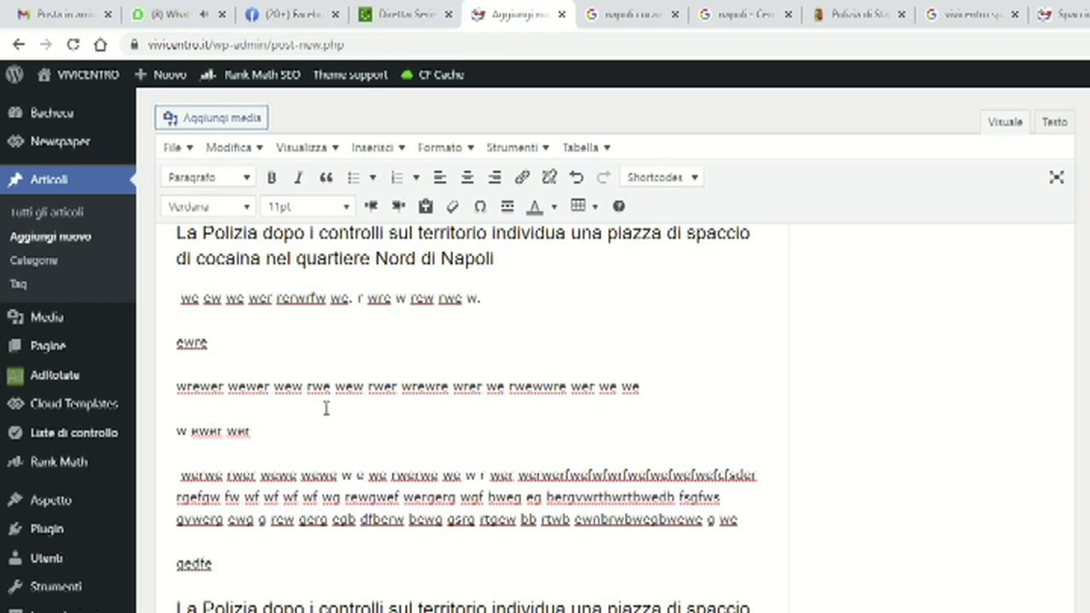
key("Delete")
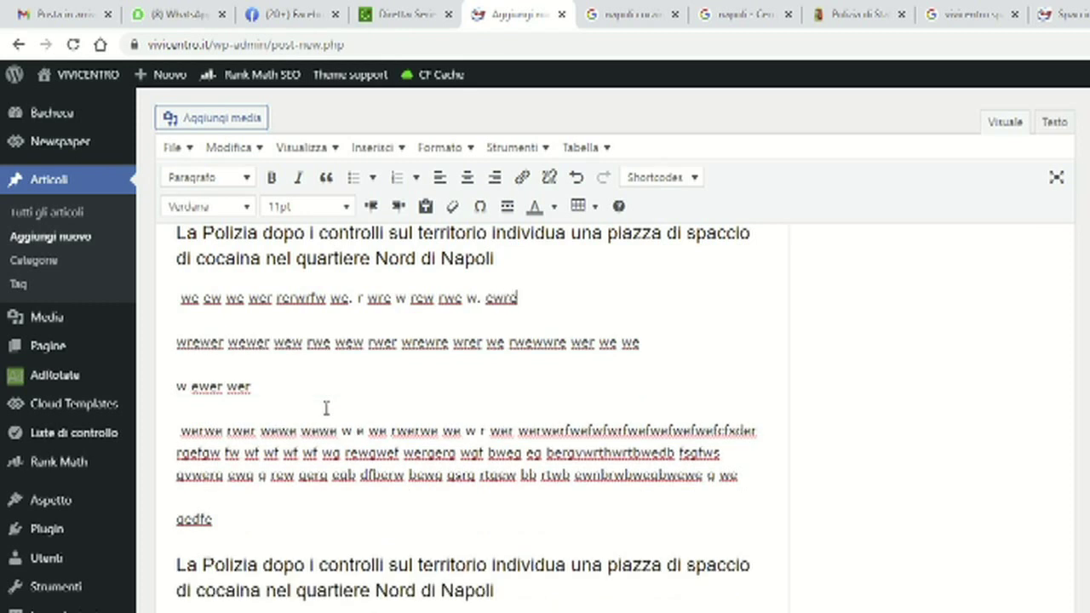
key("Delete")
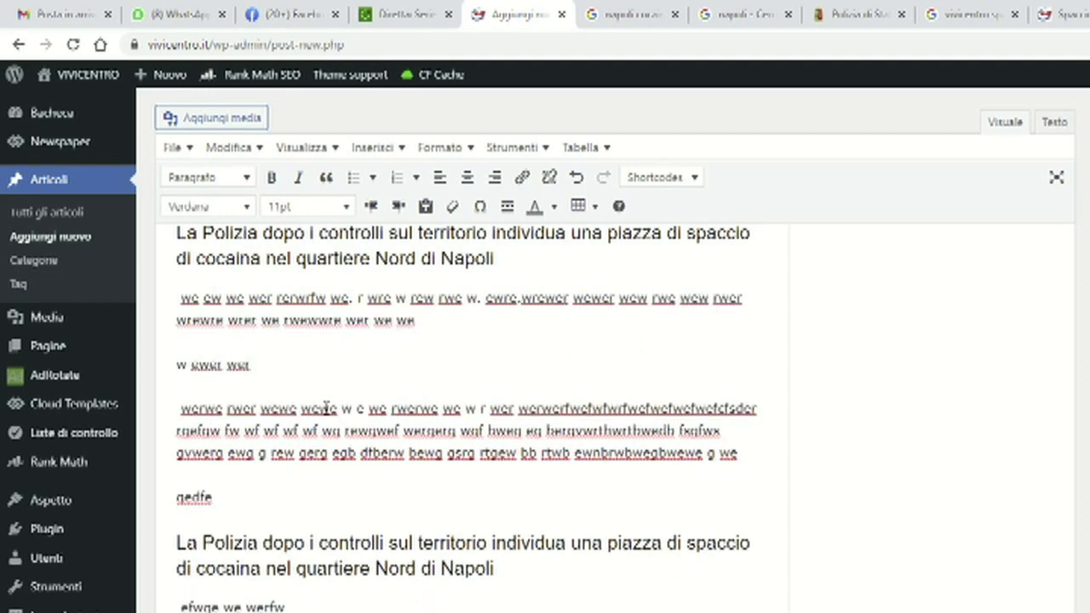
- Append the "w ewer wer" and "werwe rwer" paragraphs to the joined paragraph with periods between them, and highlight the whole block
key("Down")
key("Delete")
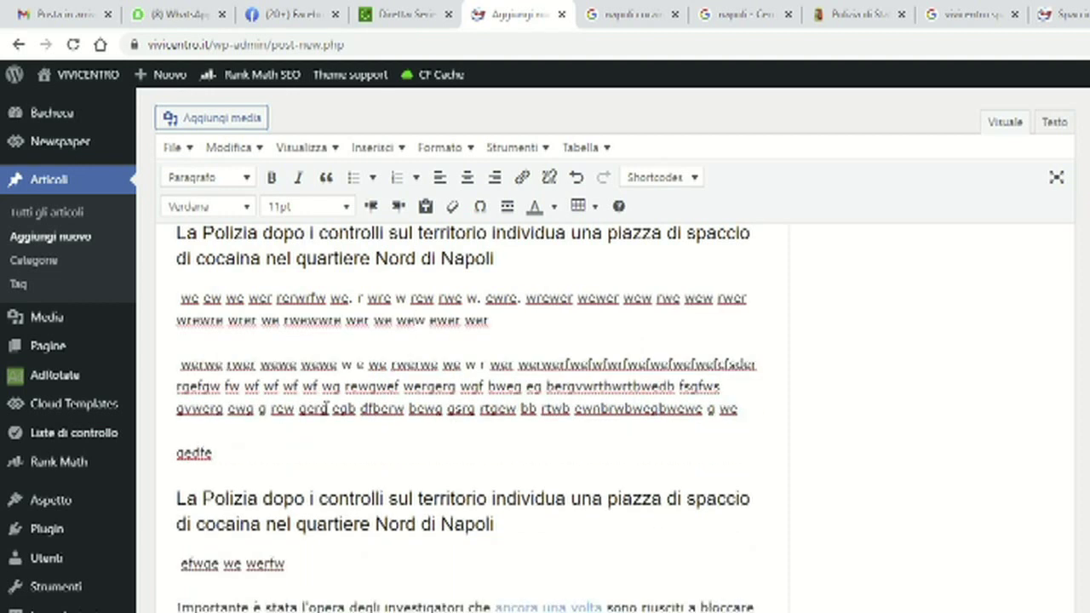
key("BackSpace")
type(".")
key("Right")
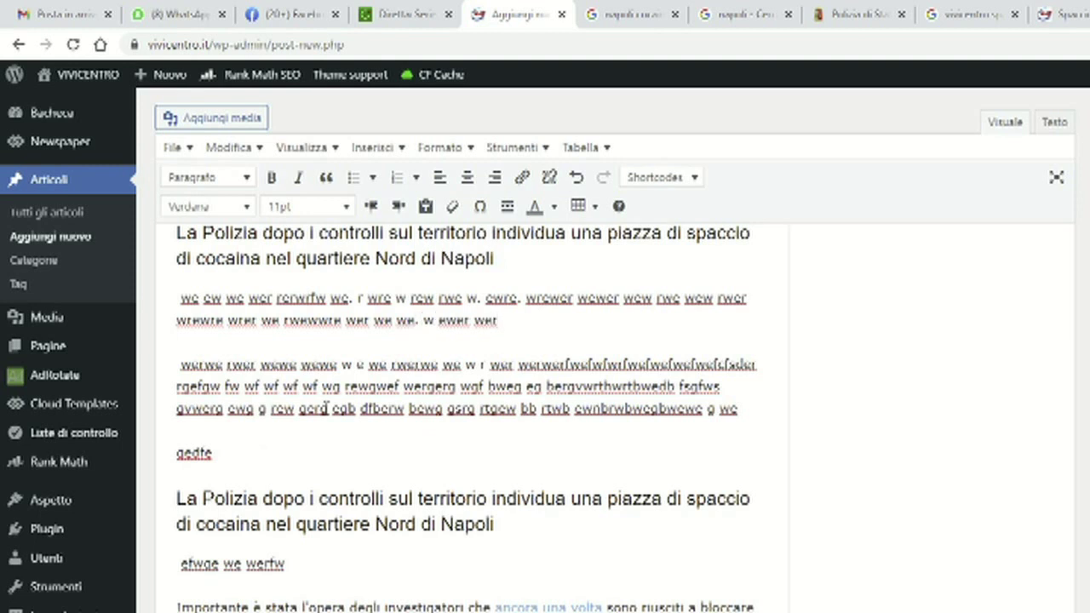
key("Delete")
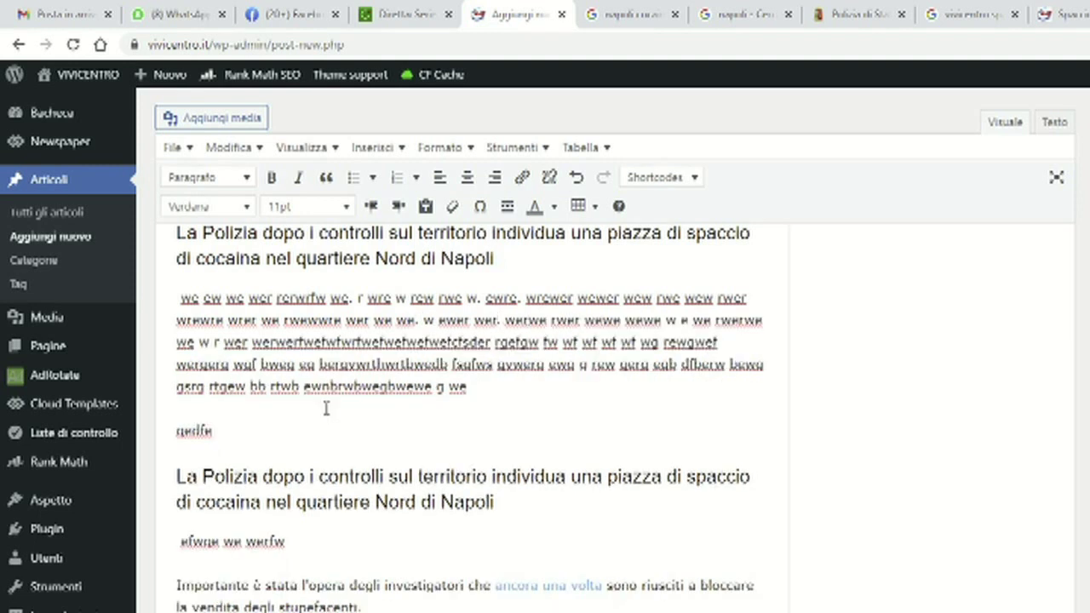
left_click(179, 299)
left_click_drag(490, 392, 179, 296)
left_click(252, 339)
- Break the long paragraph into separate paragraphs after "rerwrfw we." and after "ewre."
left_click(349, 301)
key("Return")
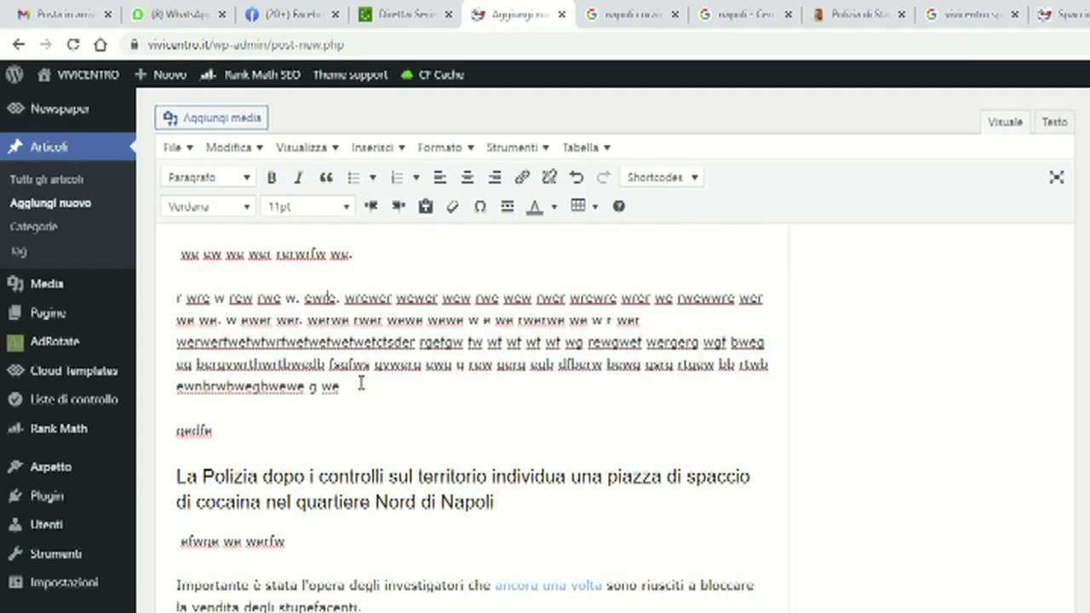
key("Return")
key("Right")
key("Right")
key("Right")
key("Right")
key("Right")
key("Right")
key("Right")
key("Right")
key("Right")
key("Right")
key("Right")
key("Right")
key("Right")
key("Right")
key("Right")
key("Right")
key("Right")
key("Right")
key("Right")
key("Right")
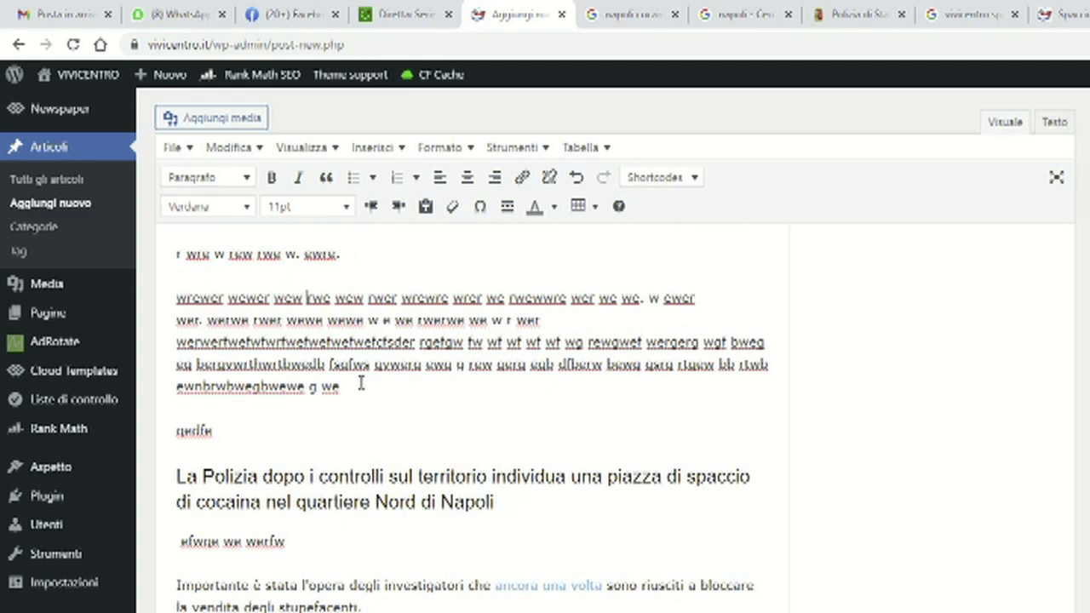
- Split the remaining block into separate paragraphs after "rwewwre wer we we." and after "w ewer wer."
key("Right")
key("Right")
key("Right")
key("Right")
key("Right")
key("Right")
key("Right")
key("Right")
key("Right")
key("Right")
key("Right")
key("Right")
key("Right")
key("Right")
key("Right")
key("Return")
key("Right")
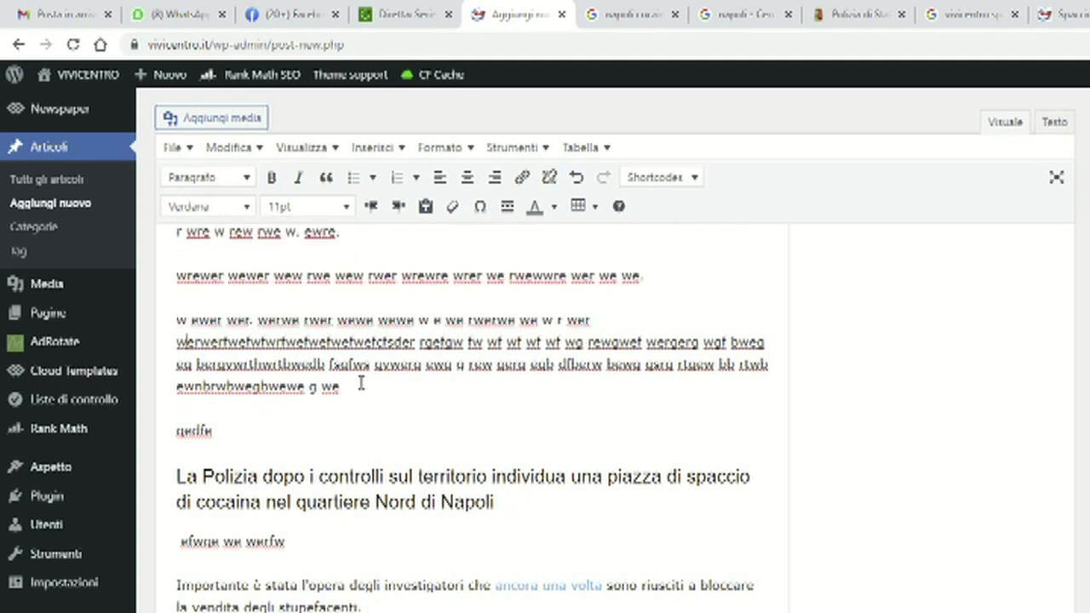
left_click(261, 319)
key("Return")
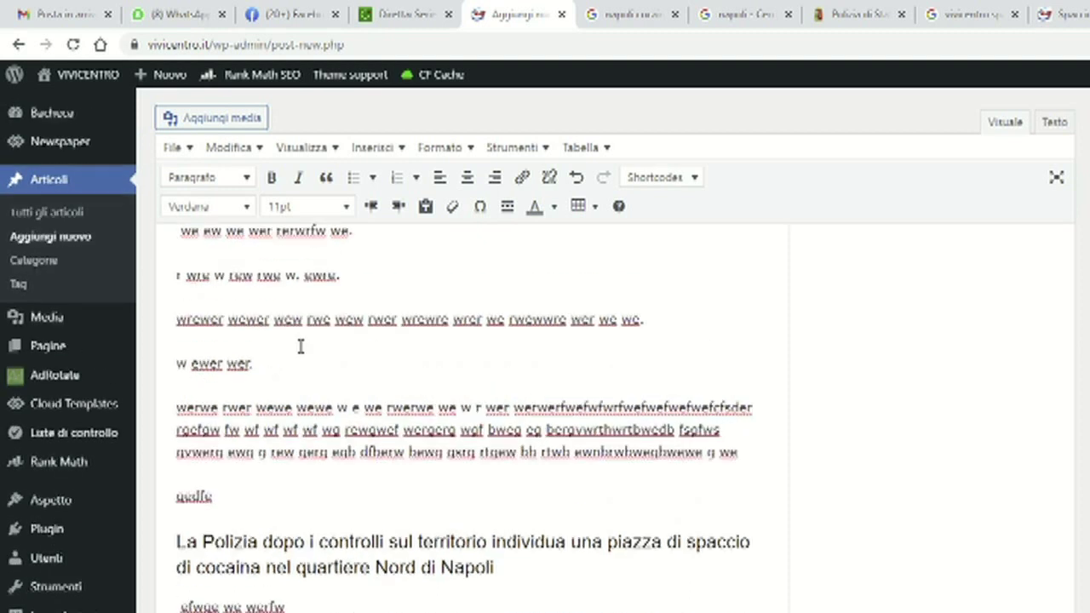
- Review the re-split paragraphs and the spacing of the text around the article's subheadings
scroll(300, 347, "up", 3)
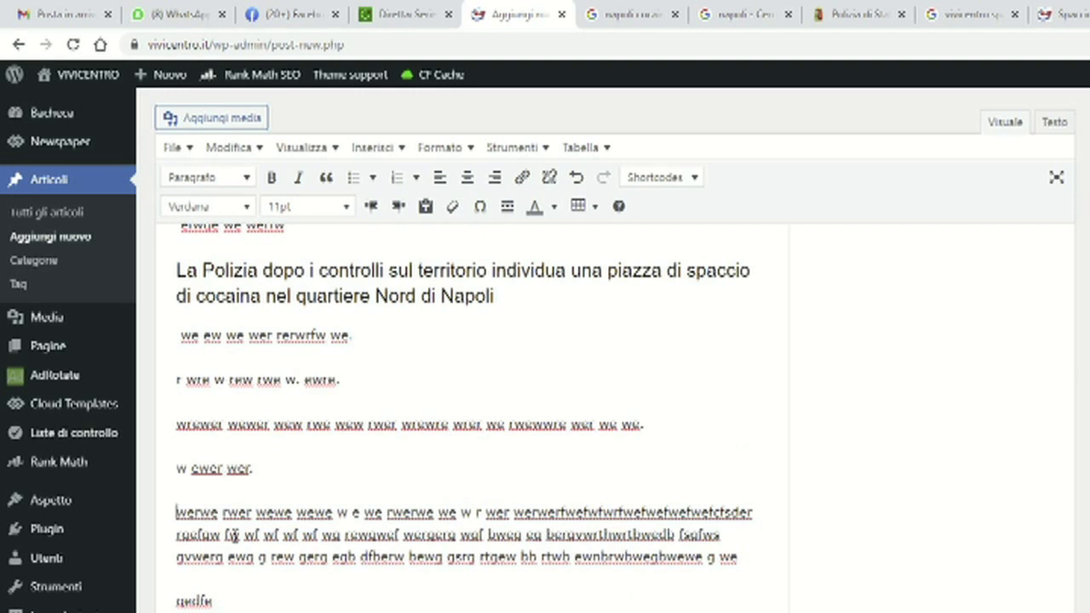
key("ctrl+z")
key("ctrl+z")
key("ctrl+z")
key("ctrl+z")
key("ctrl+z")
key("ctrl+z")
key("ctrl+z")
key("ctrl+z")
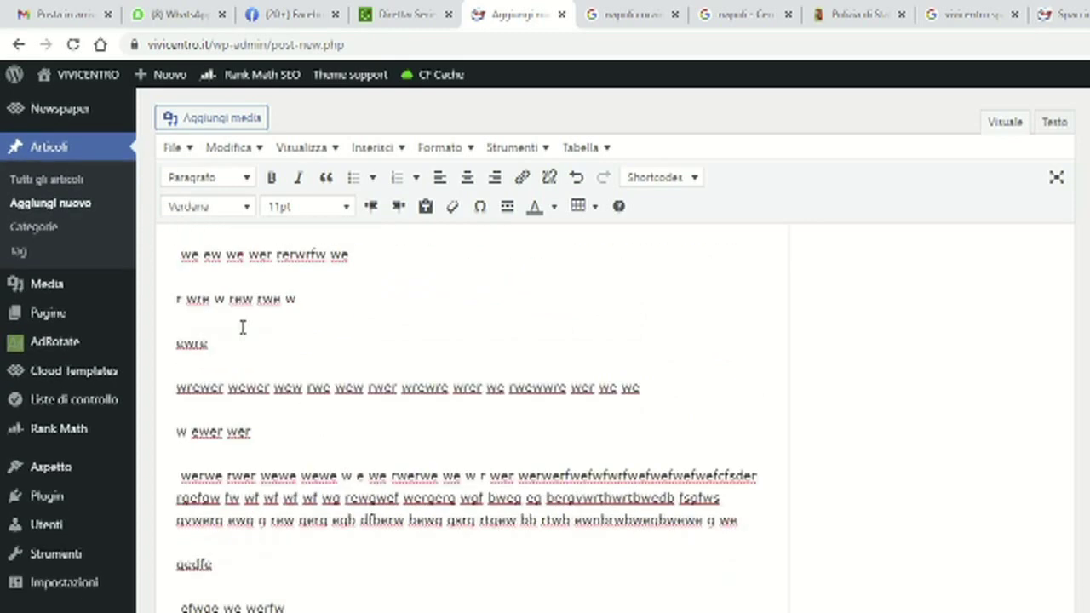
key("ctrl+z")
key("ctrl+z")
key("ctrl+z")
key("ctrl+z")
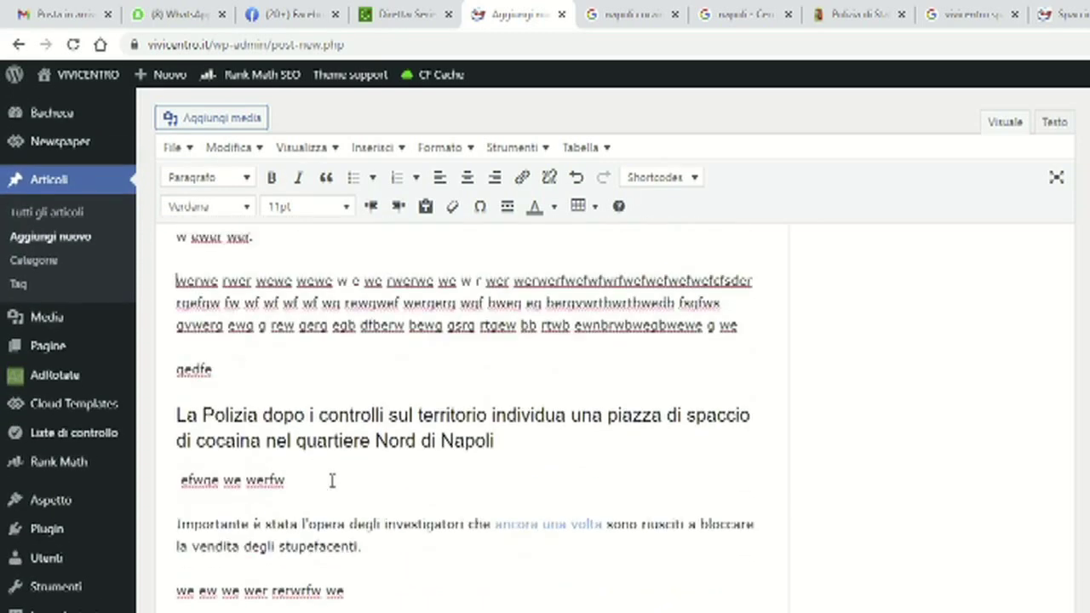
- Review the Rank Math snippet fields, focus keywords and SEO checks, especially the Content Readability check on rich media
scroll(328, 468, "down", 10)
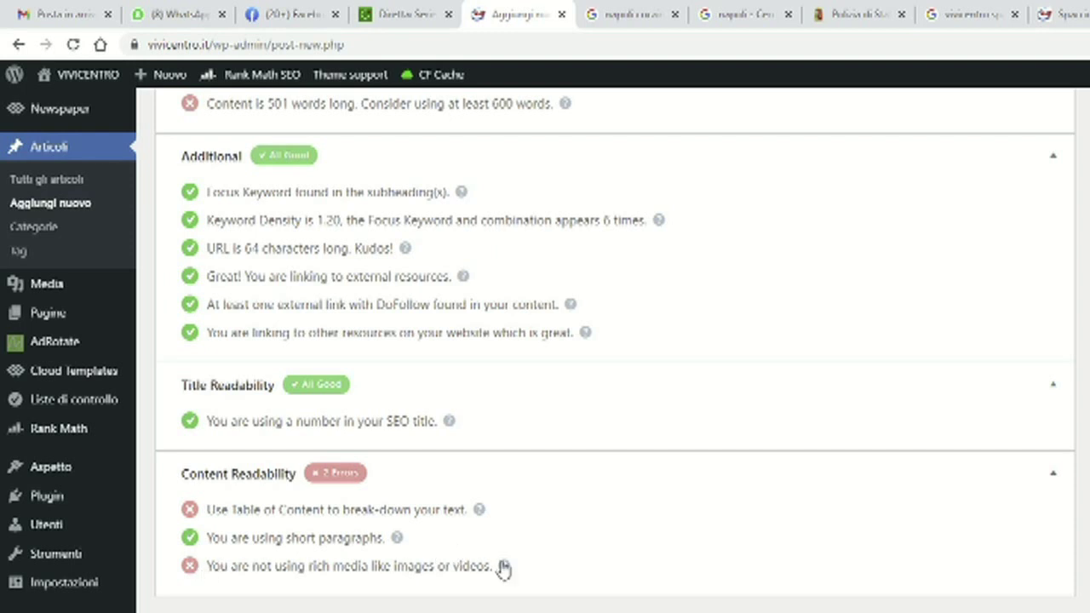
scroll(507, 569, "up", 1)
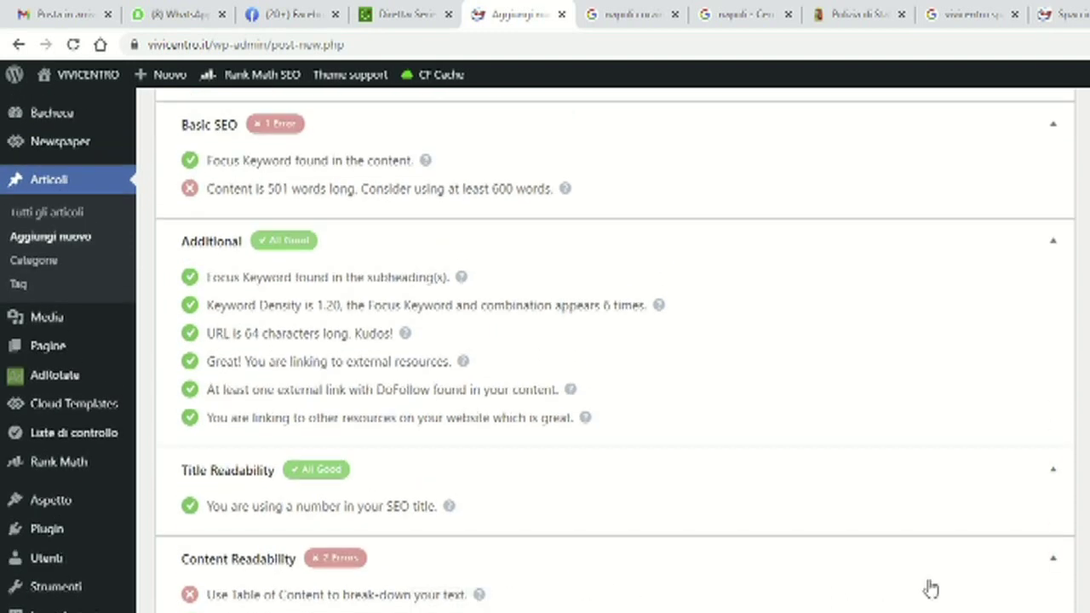
scroll(929, 587, "up", 3)
scroll(929, 587, "up", 10)
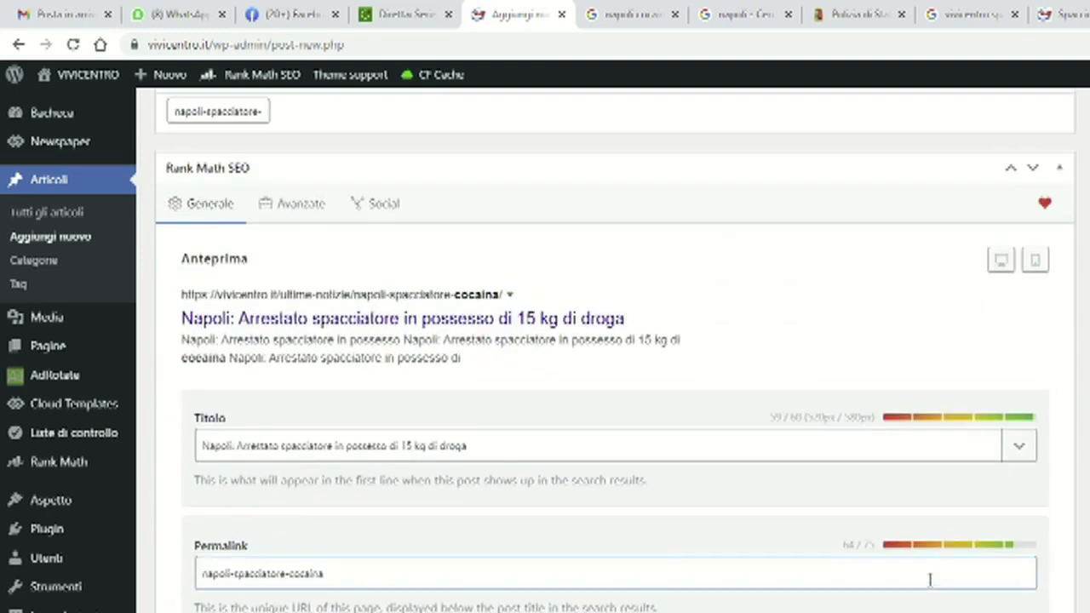
scroll(928, 579, "up", 2)
scroll(927, 587, "down", 15)
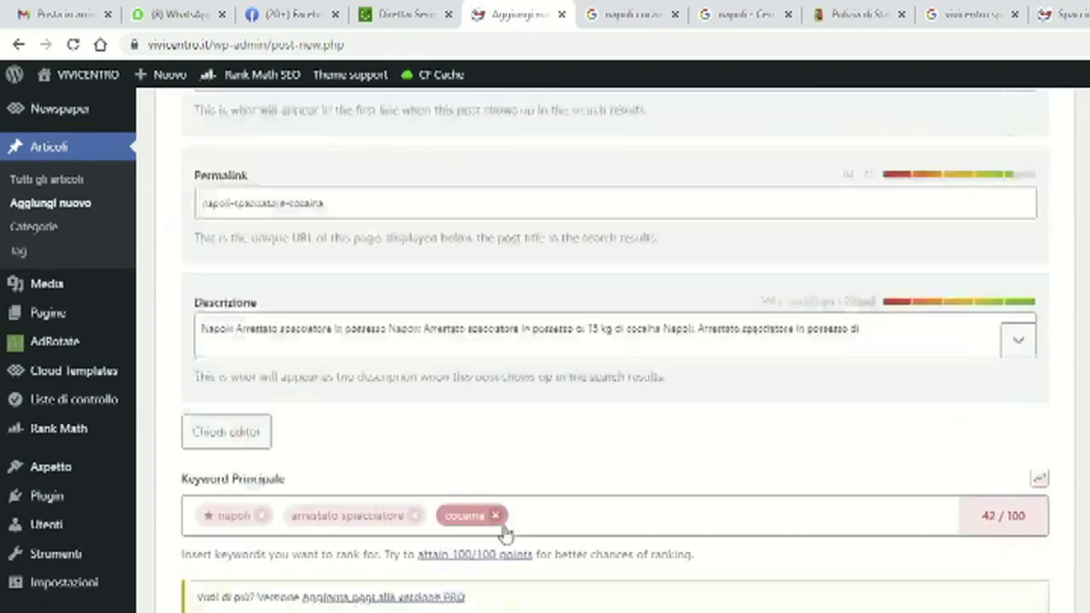
scroll(504, 532, "down", 4)
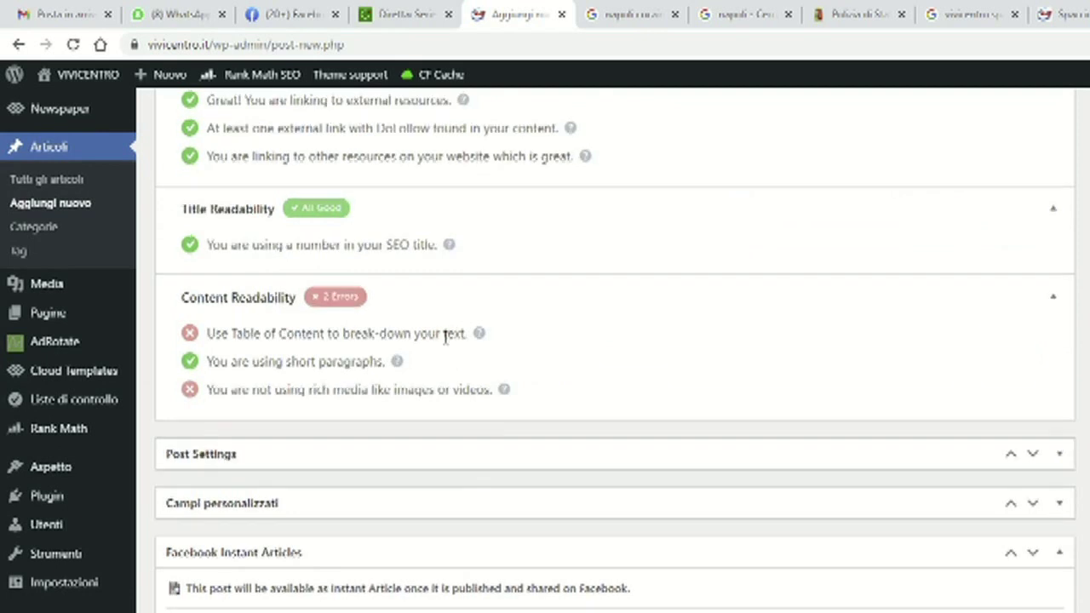
scroll(448, 336, "up", 3)
scroll(450, 392, "up", 3)
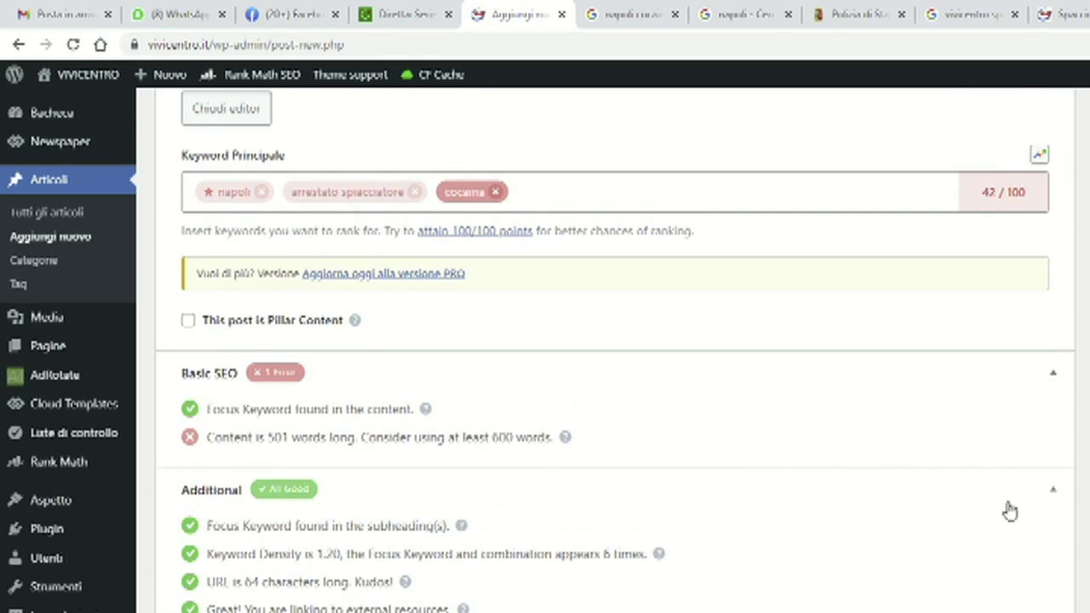
- Look through the article body again, examining how its subheadings, short paragraphs and internal link are laid out
scroll(1069, 518, "up", 15)
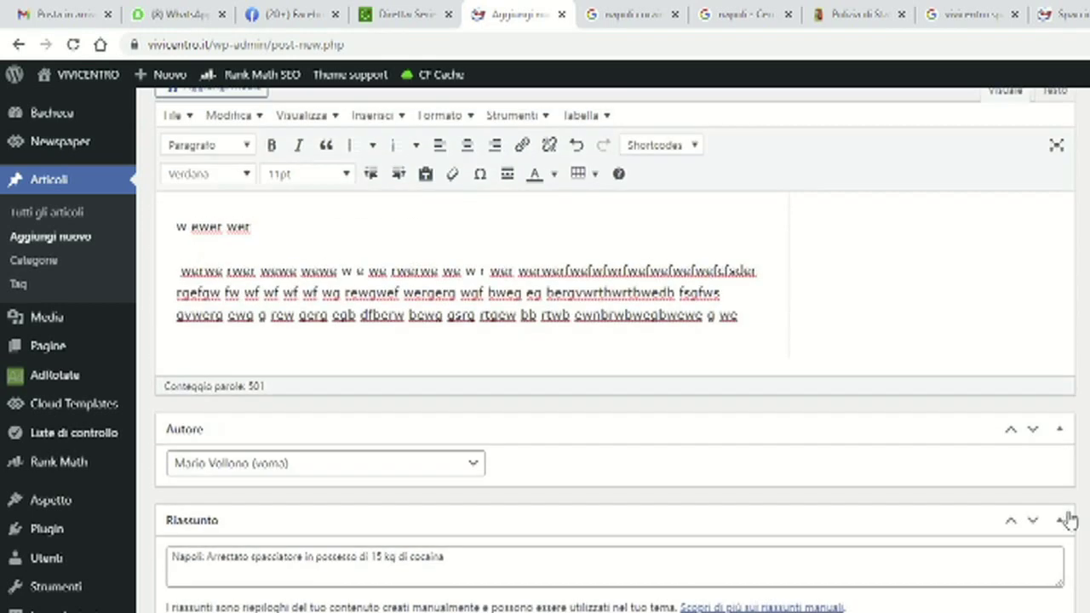
scroll(1006, 414, "down", 12)
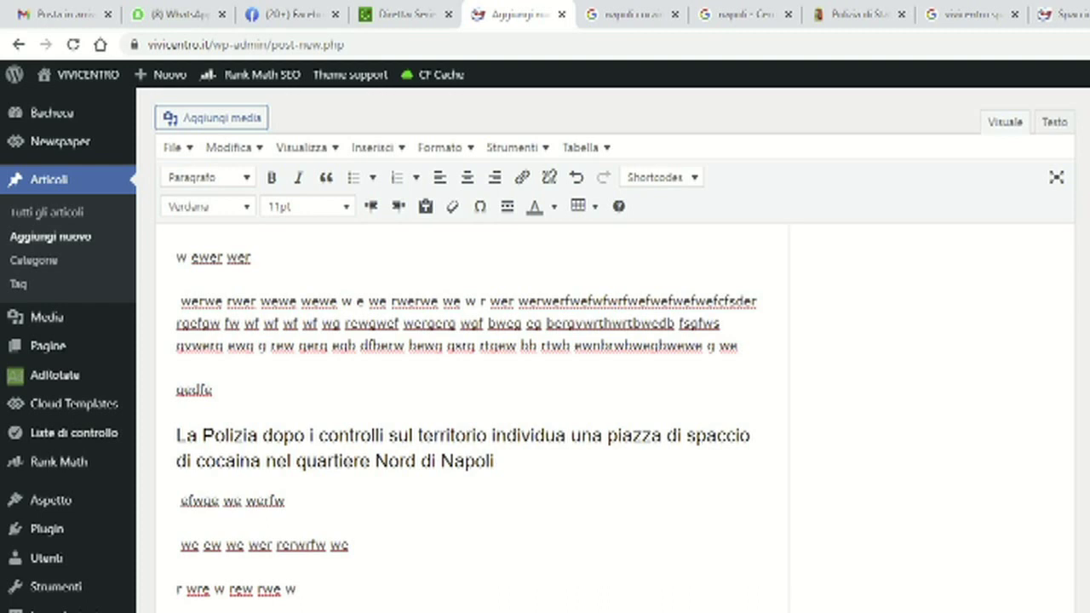
scroll(546, 383, "down", 2)
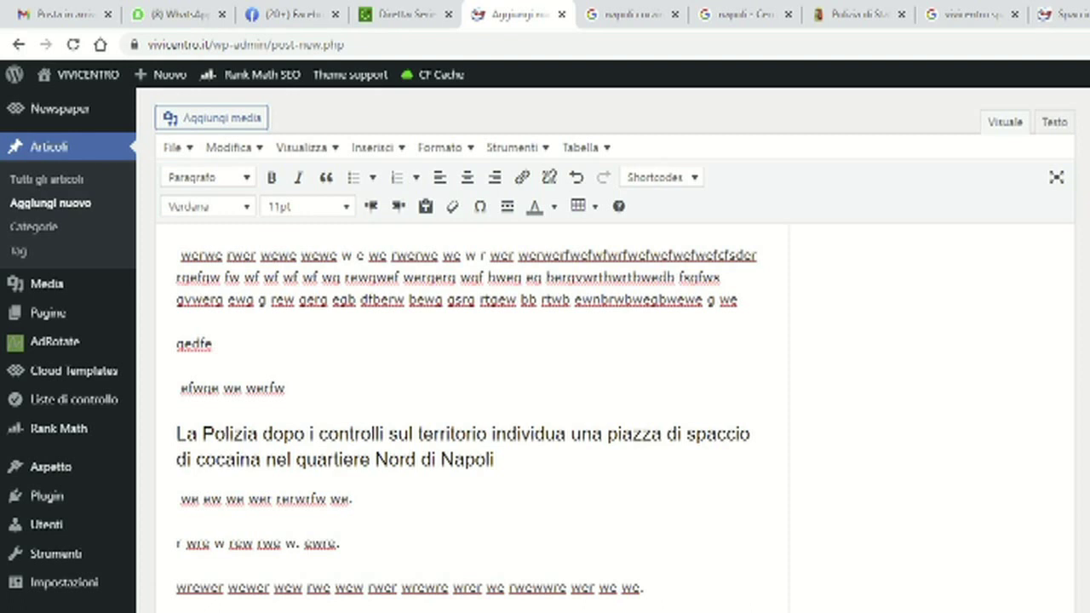
scroll(473, 417, "down", 2)
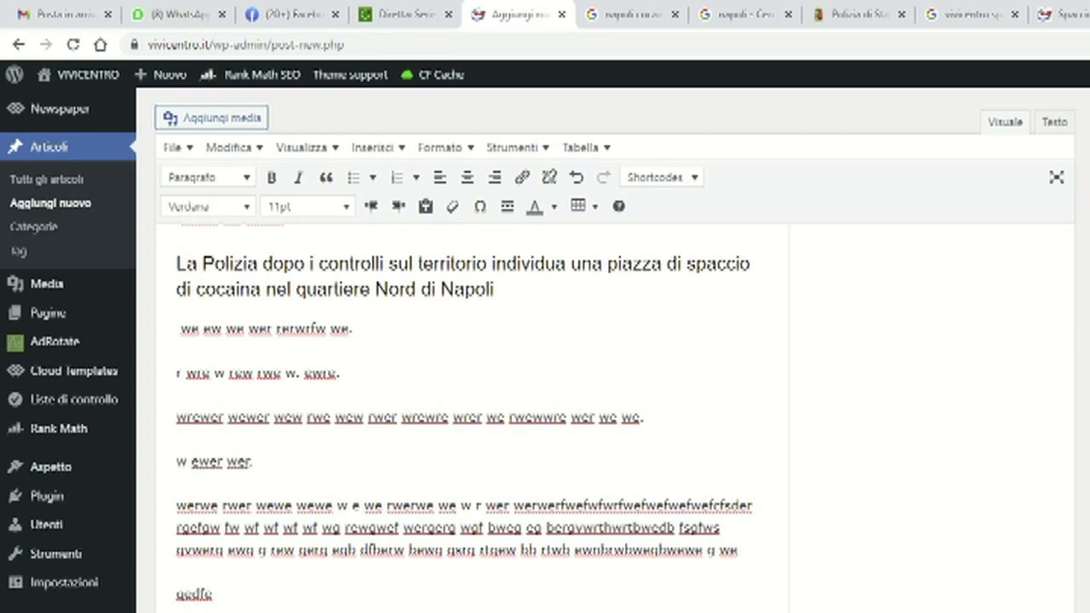
key("ctrl+z")
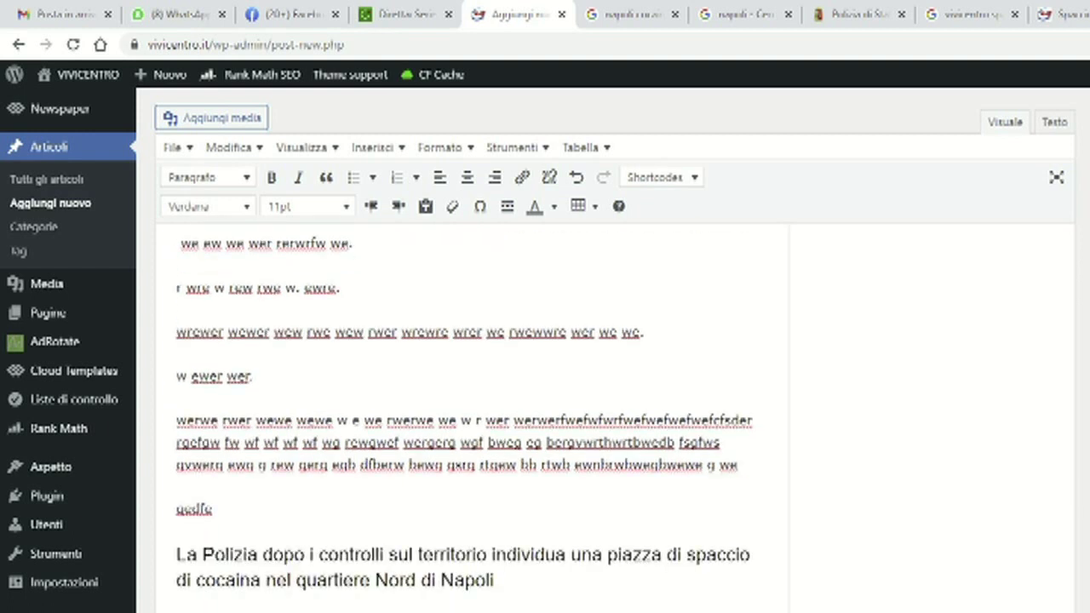
key("ctrl+z")
key("ctrl+z")
key("ctrl+z")
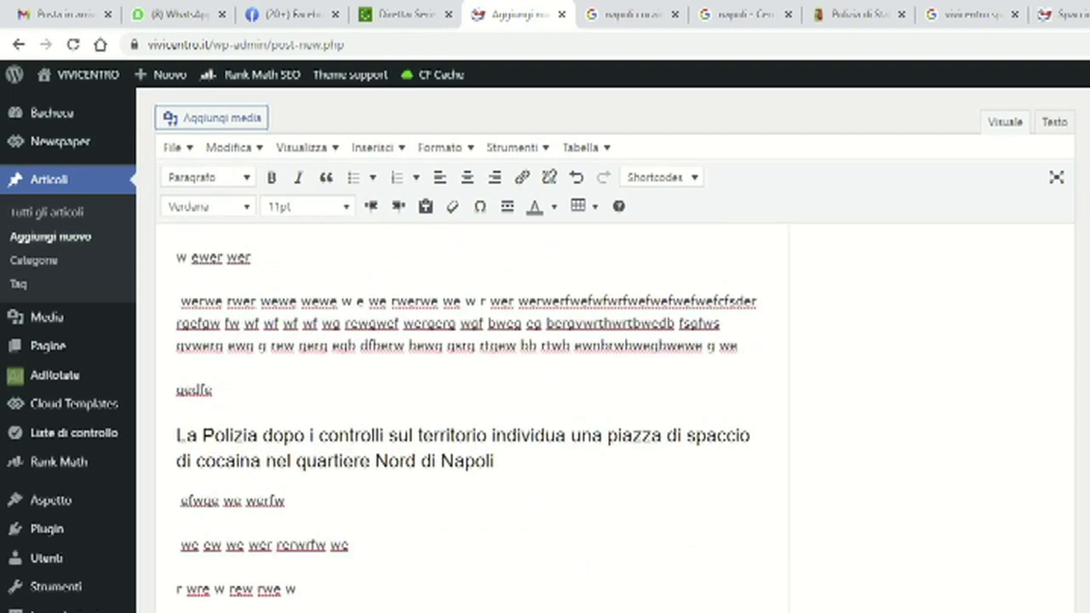
key("ctrl+z")
key("ctrl+z")
key("ctrl+z")
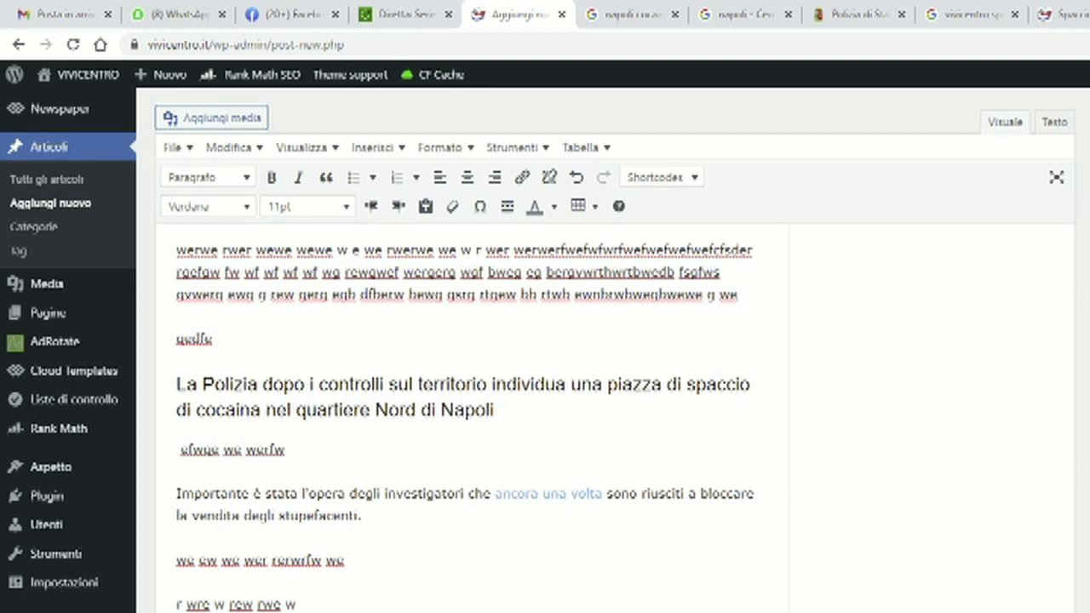
scroll(68, 349, "down", 1)
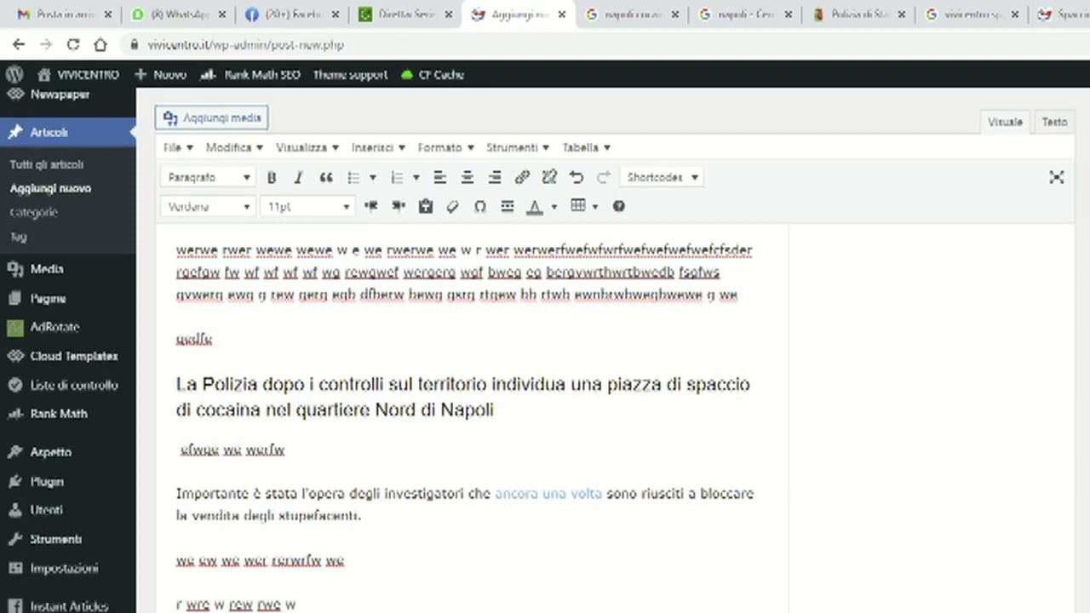
scroll(68, 349, "up", 1)
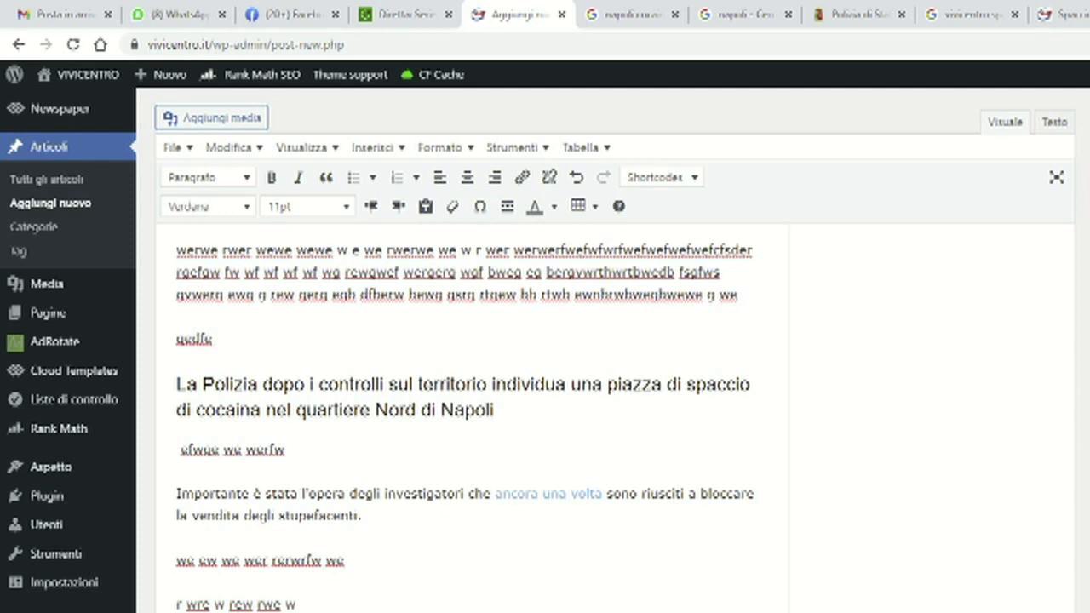
scroll(468, 383, "up", 10)
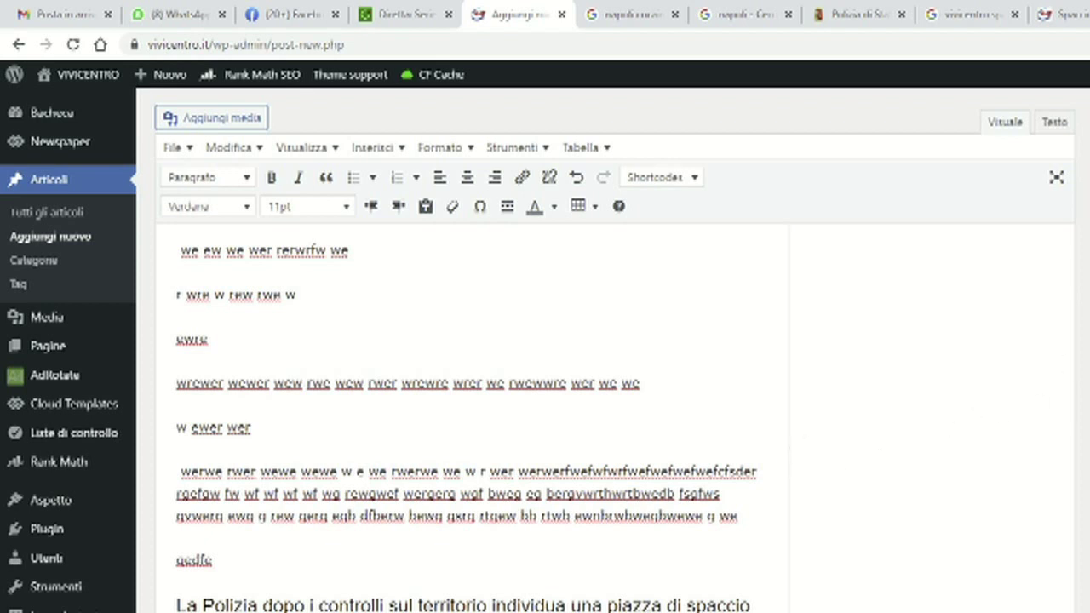
- Search the featured image media library for "polizia" and select the first image, the police car among bare trees
scroll(467, 426, "down", 8)
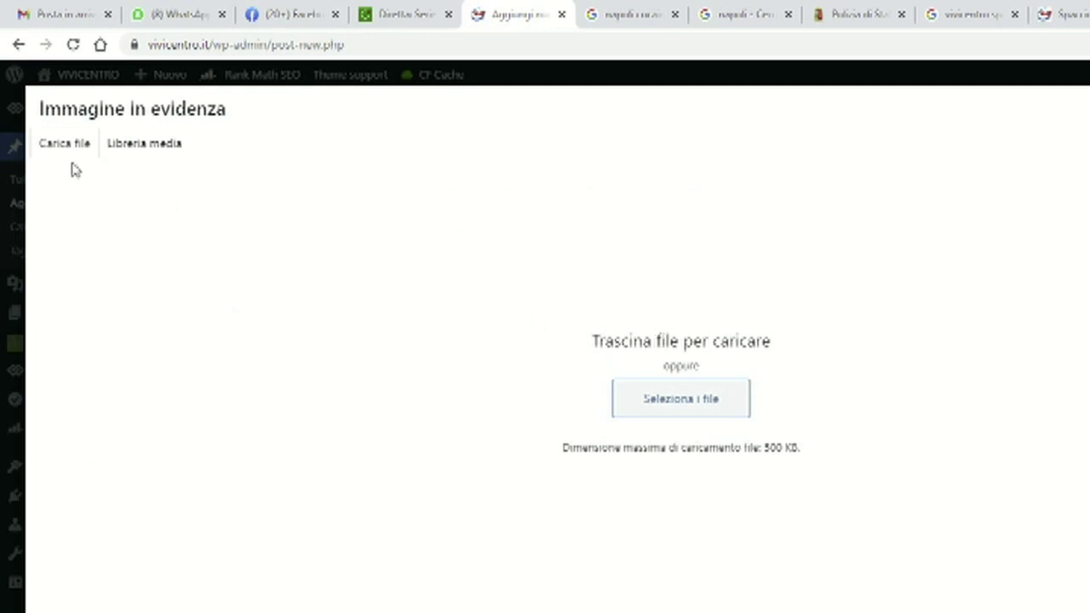
left_click(151, 149)
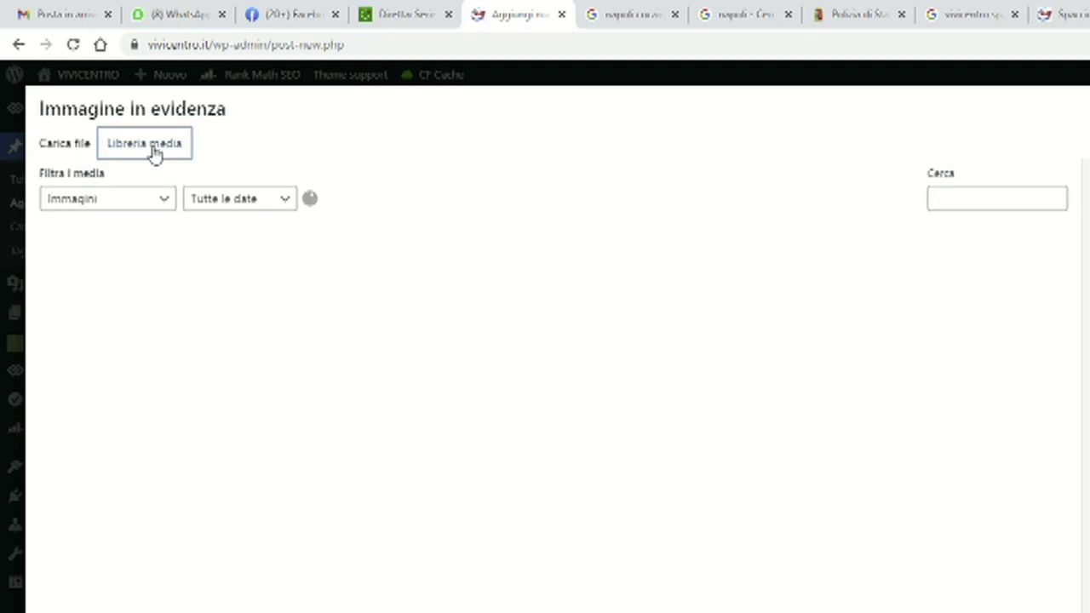
left_click(984, 197)
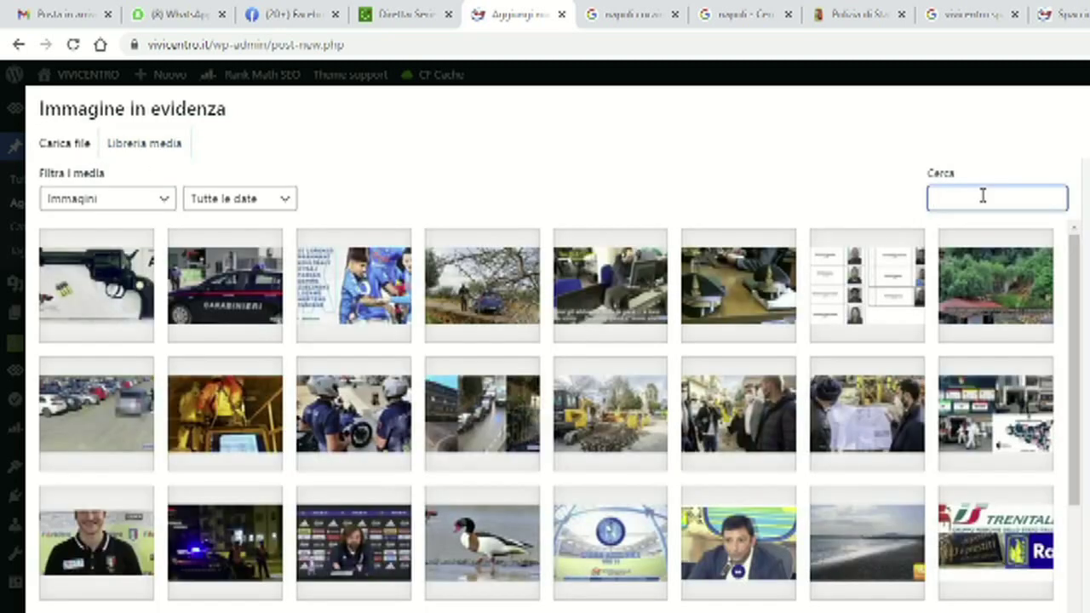
type("polizia")
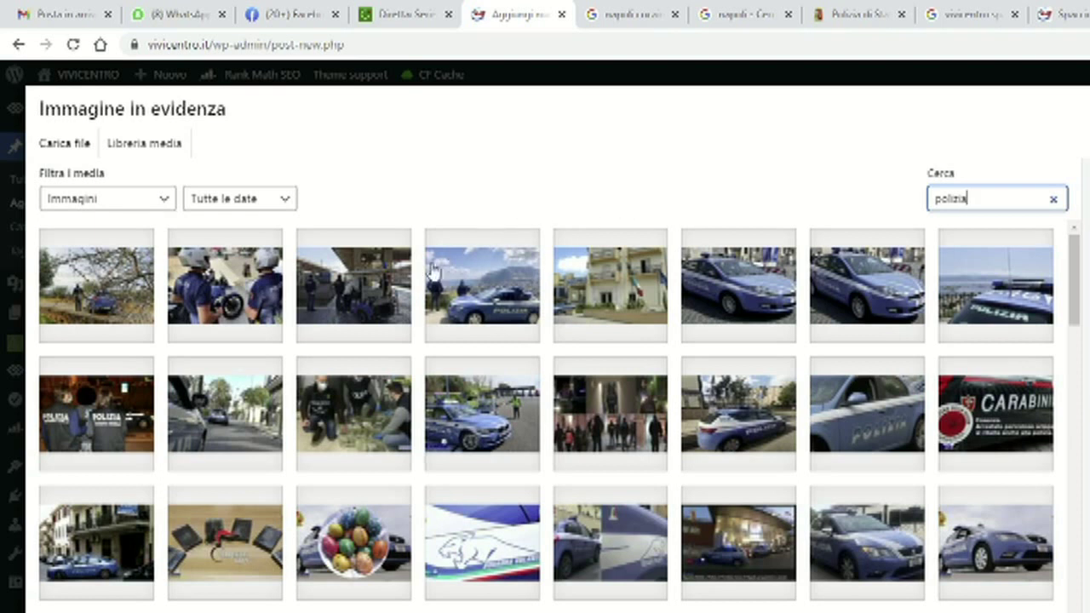
left_click(94, 283)
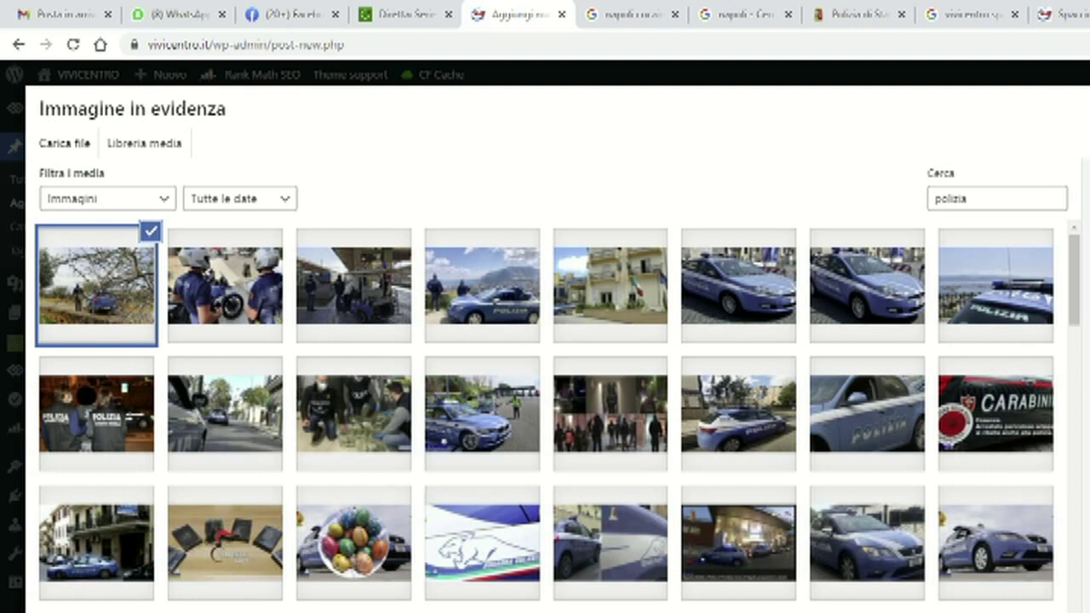
key("Escape")
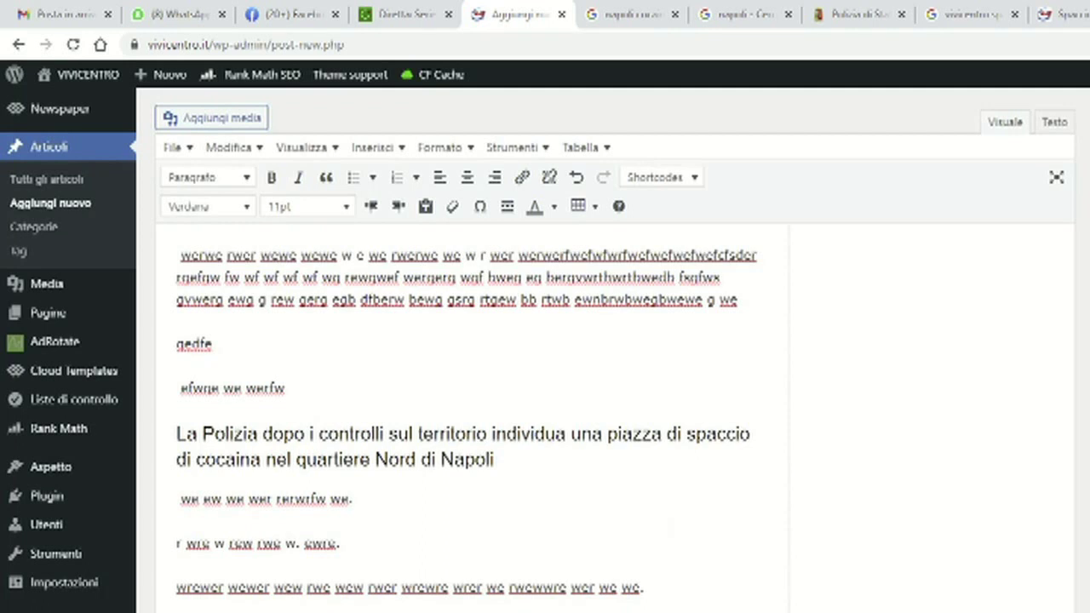
- Review the article body's paragraph breaks and subheadings, followed by the Rank Math snippet fields and keyword score
scroll(465, 417, "down", 3)
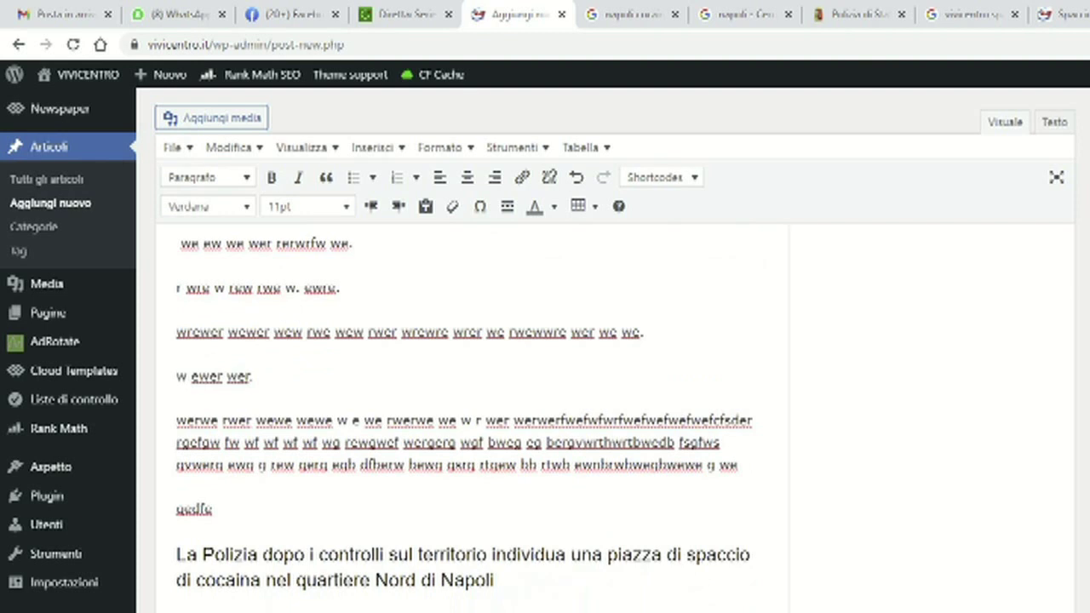
scroll(464, 417, "down", 6)
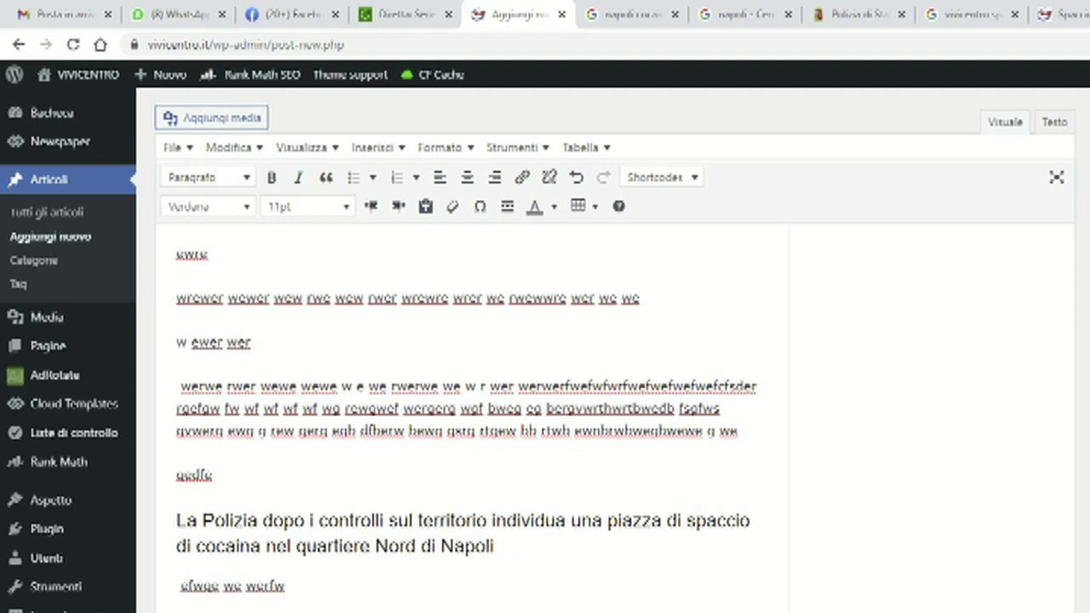
scroll(679, 353, "down", 3)
scroll(630, 438, "up", 2)
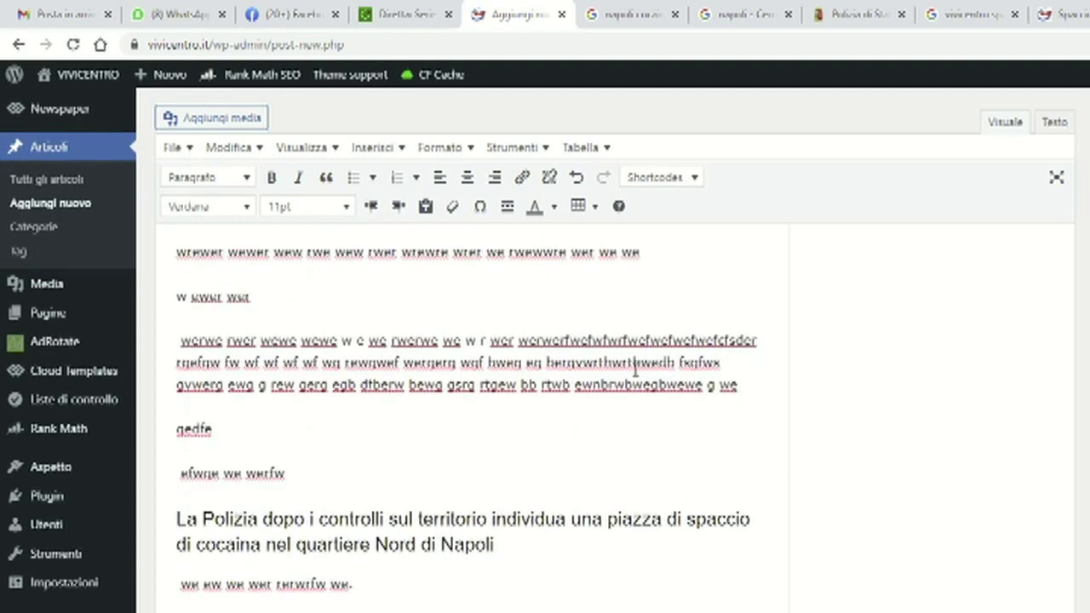
scroll(619, 383, "down", 15)
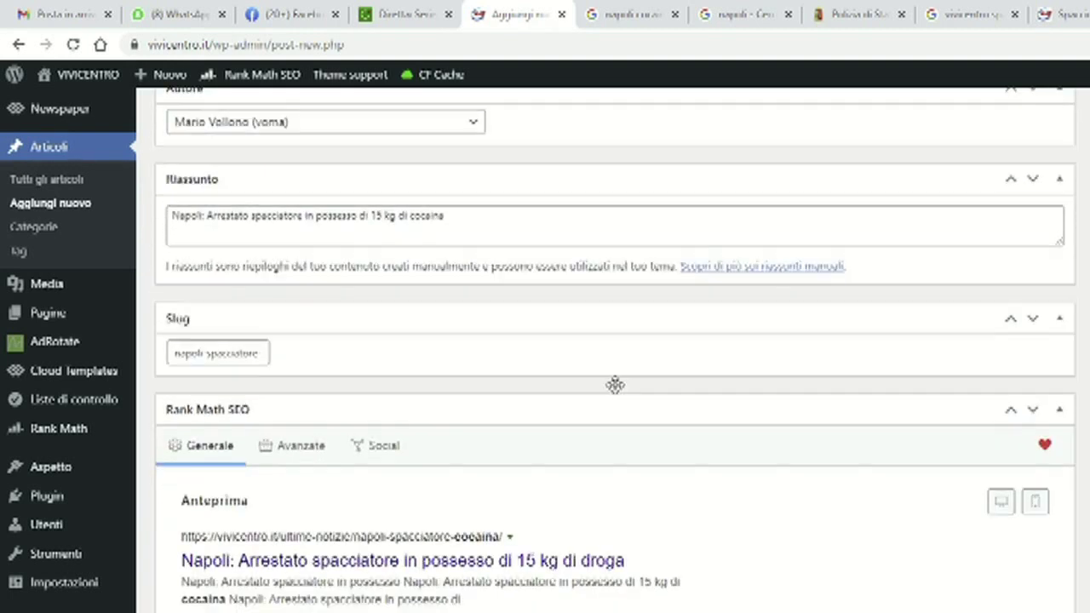
scroll(620, 393, "down", 4)
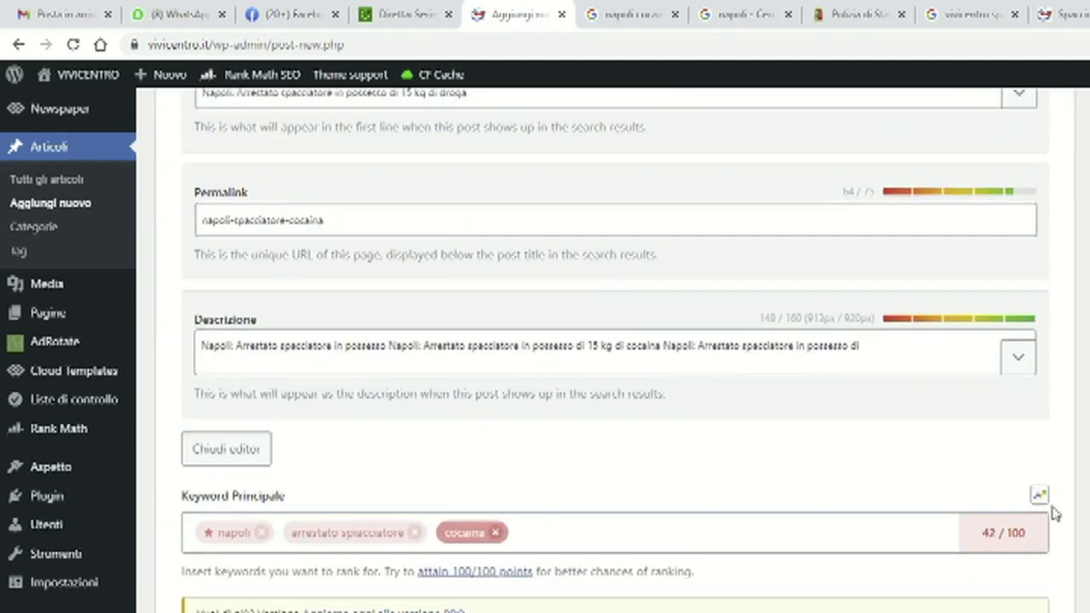
- Re-examine the article from its upper subheading to its last paragraph, including the sentence with the "ancora una volta" link
scroll(1055, 509, "up", 6)
scroll(1055, 510, "up", 10)
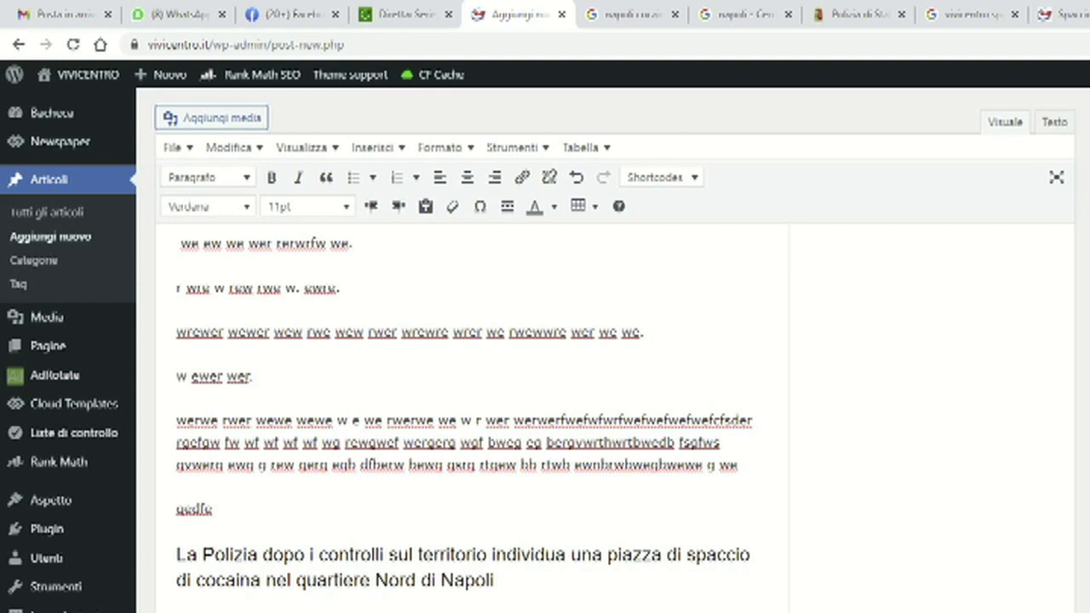
left_click(254, 382)
left_click(205, 298)
type("La Polizia dopo i controlli sul territorio individua una piazza di spaccio di cocaina nel quartiere Nord di Napoli")
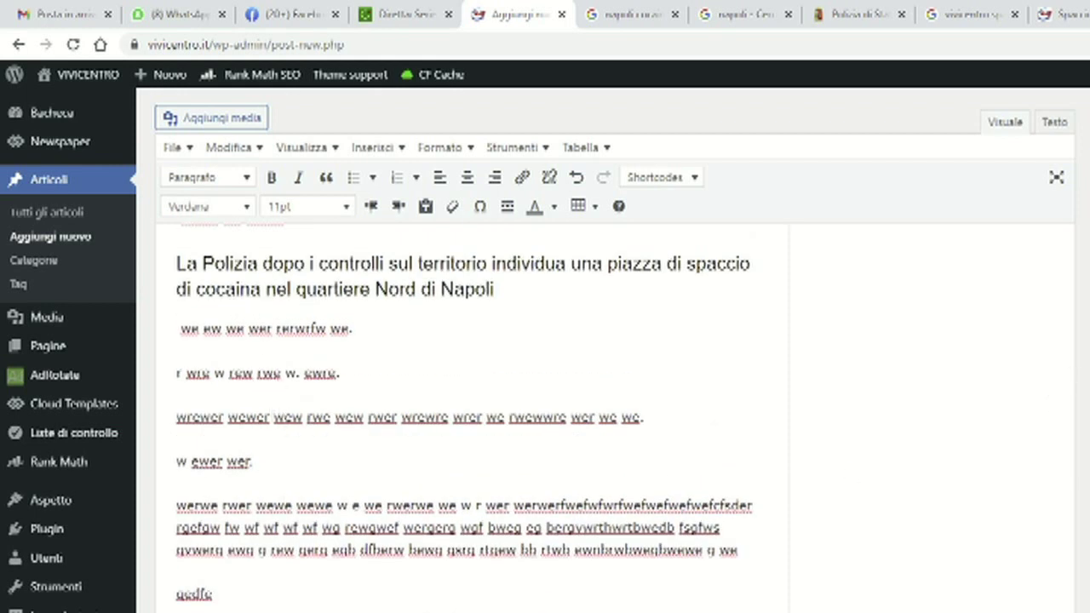
scroll(545, 384, "down", 5)
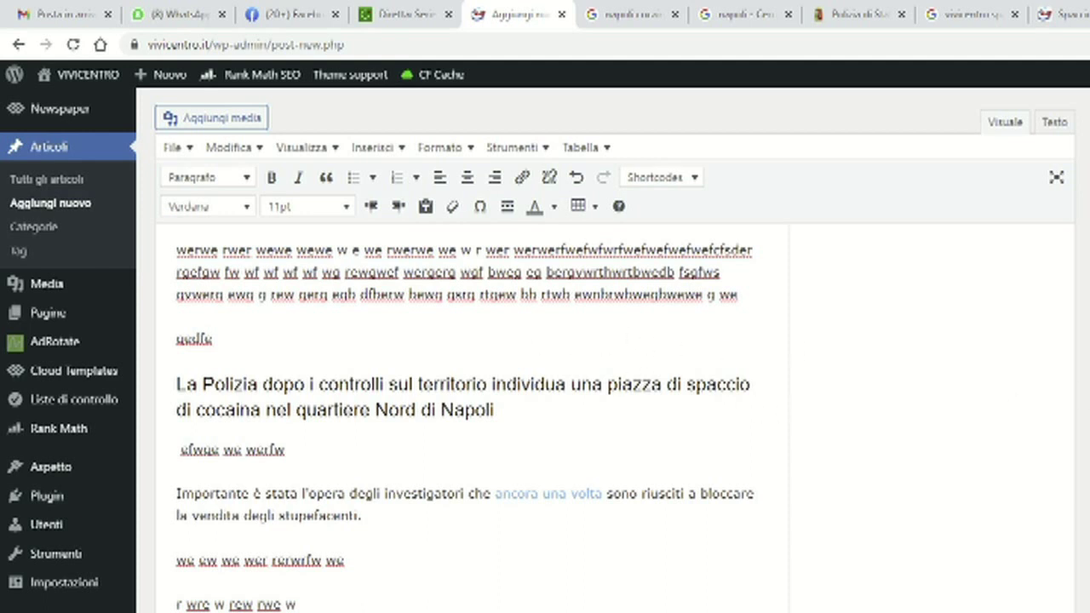
scroll(464, 418, "down", 3)
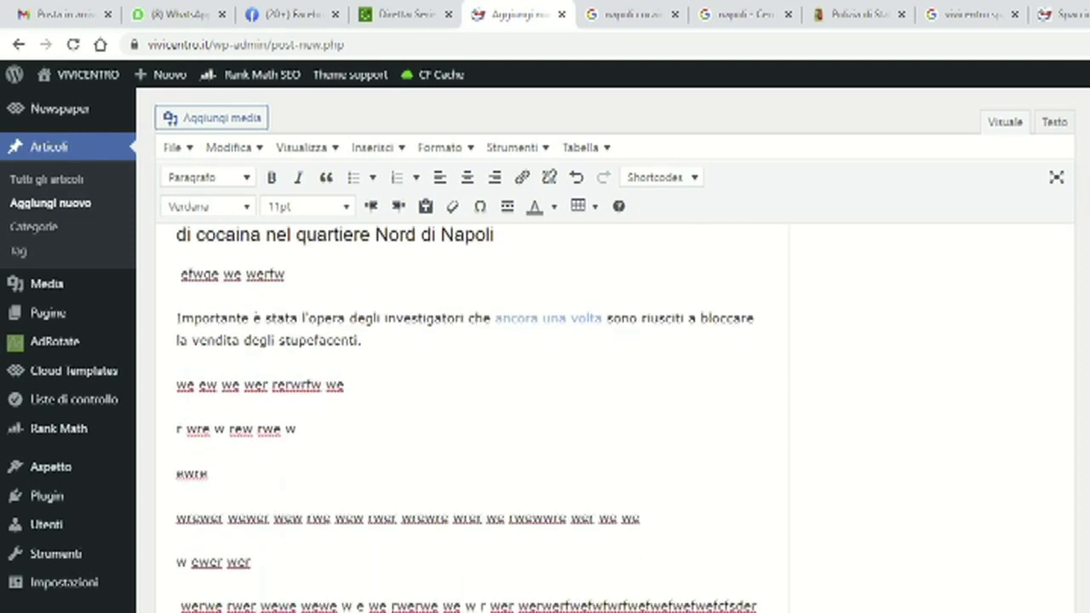
scroll(730, 454, "down", 2)
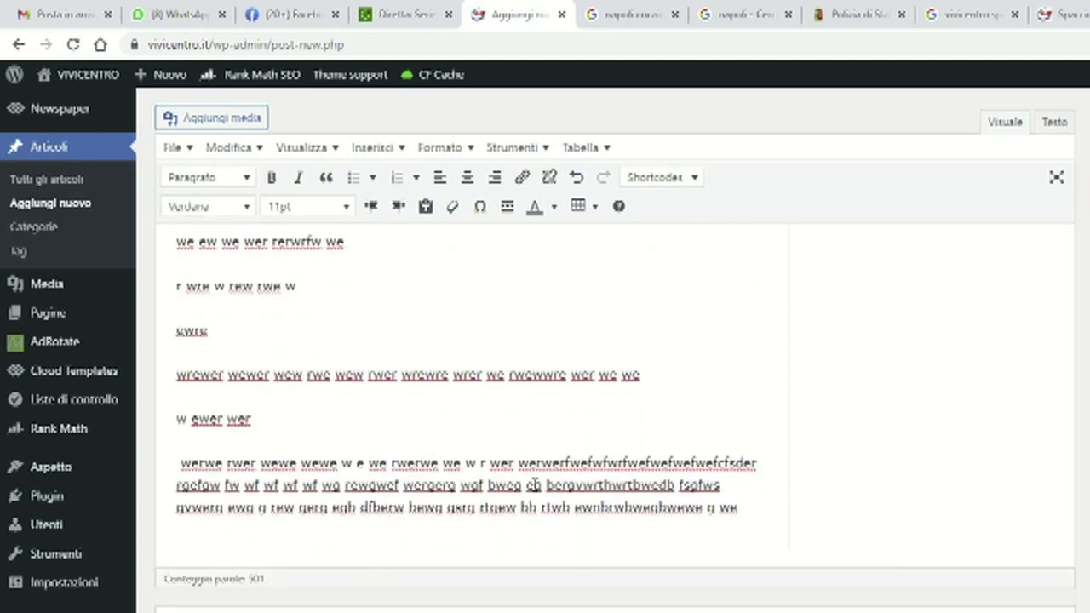
- Select the main focus keyword "napoli" in Rank Math and check it against the snippet title, permalink and description
scroll(730, 430, "down", 15)
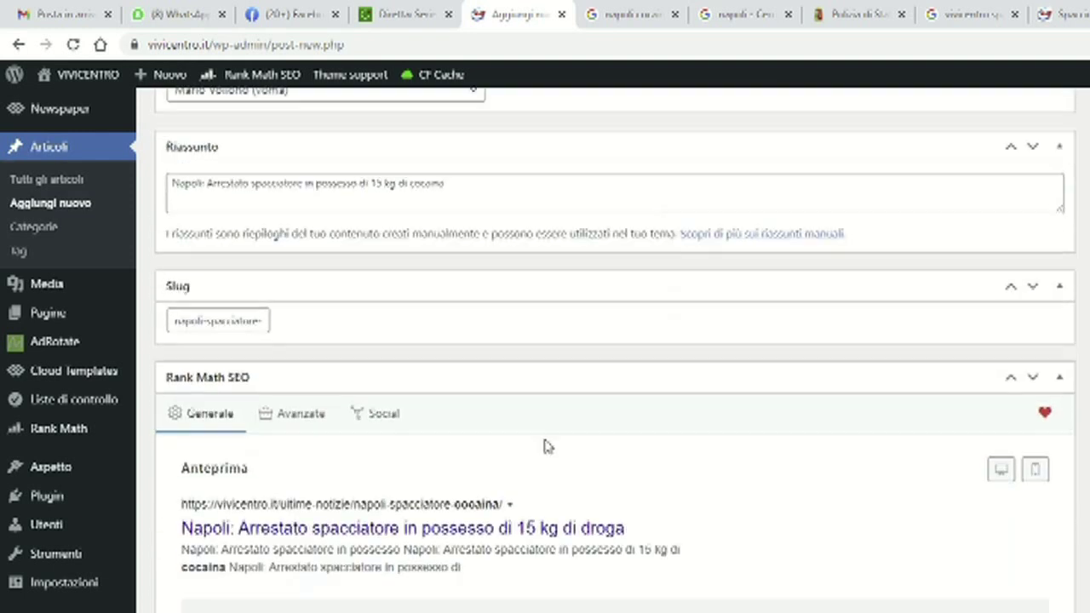
scroll(528, 443, "down", 3)
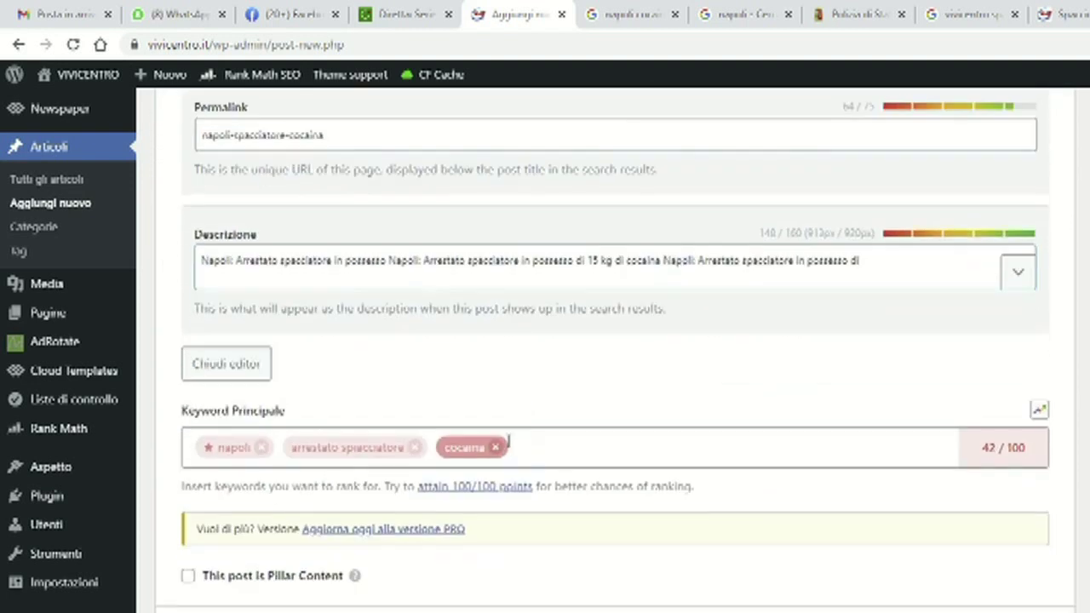
left_click(223, 448)
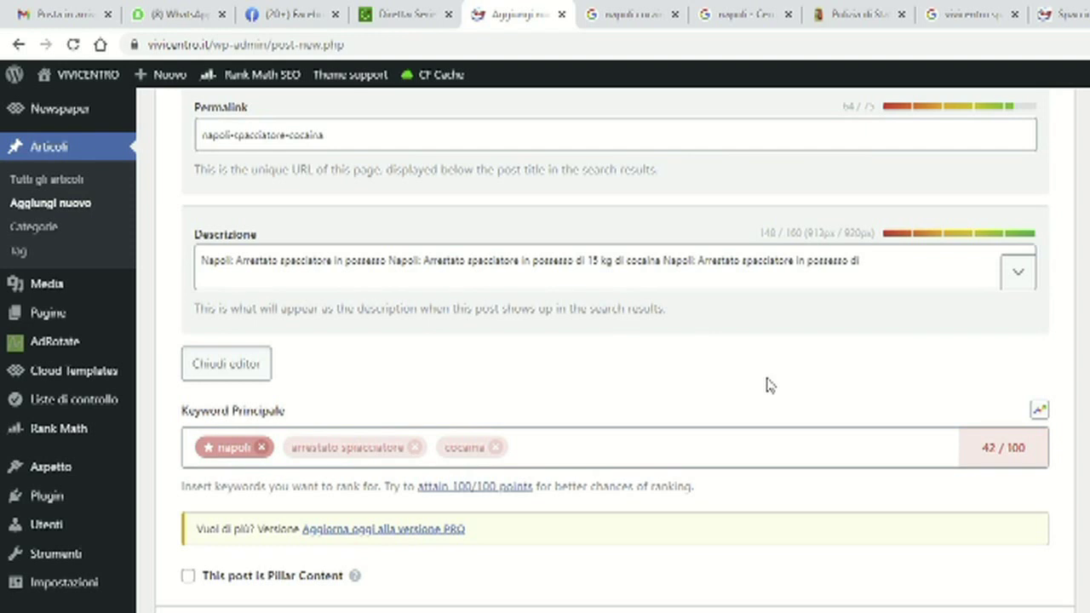
scroll(769, 386, "up", 1)
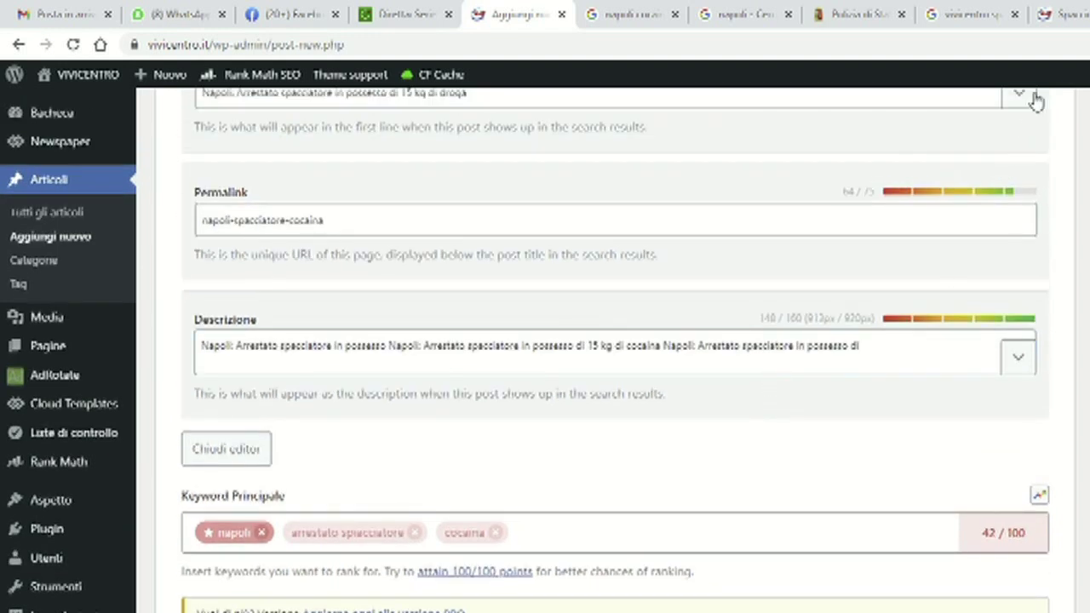
- Search Google for "ansa" in a new browser tab
left_click(1069, 19)
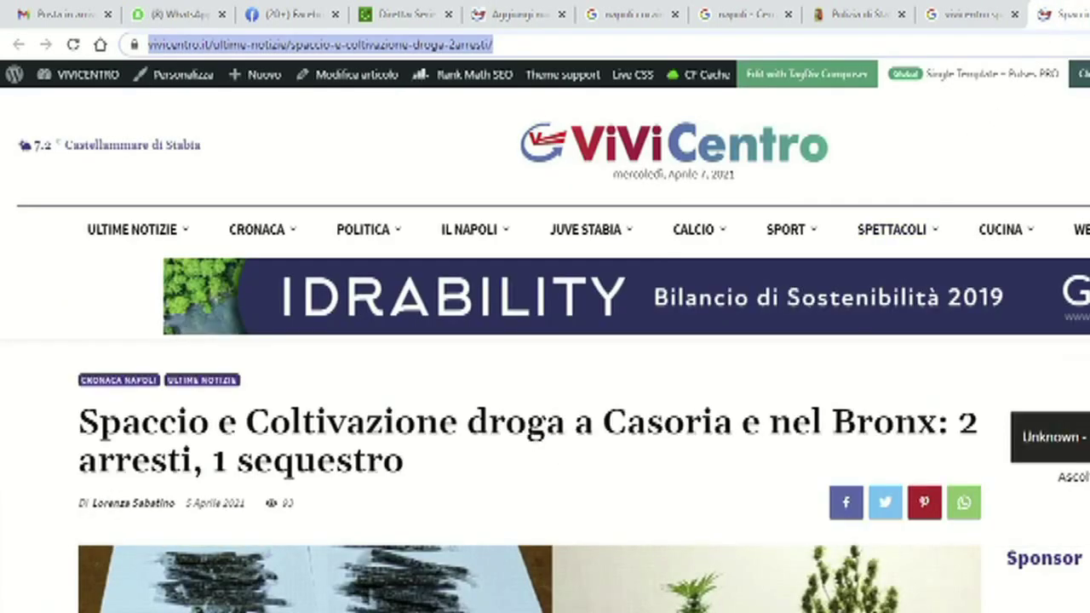
key("ctrl+t")
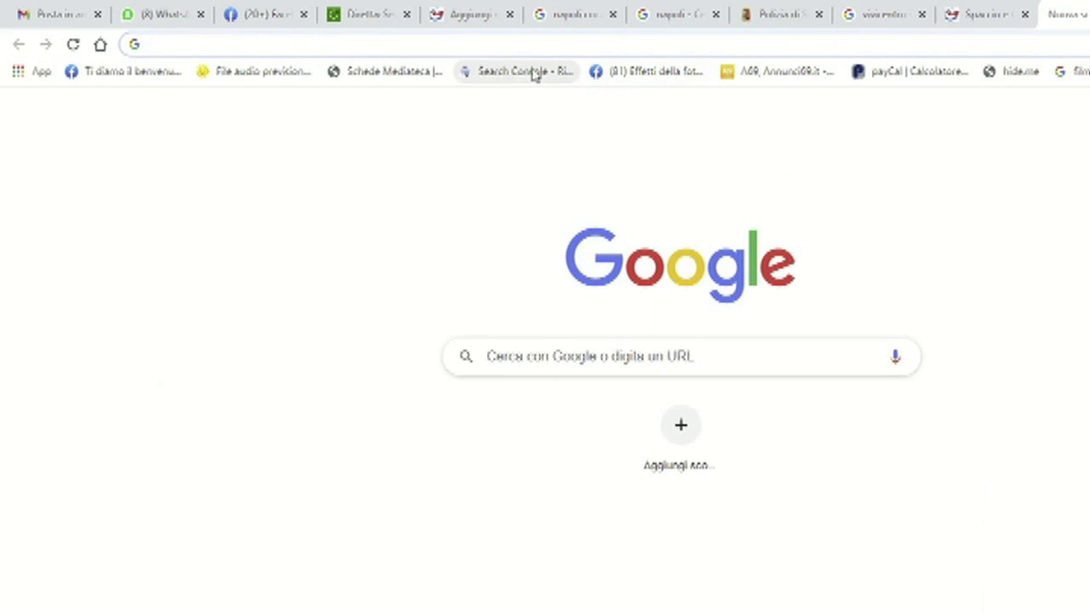
type("anzi")
key("BackSpace")
key("BackSpace")
type("sa")
key("Return")
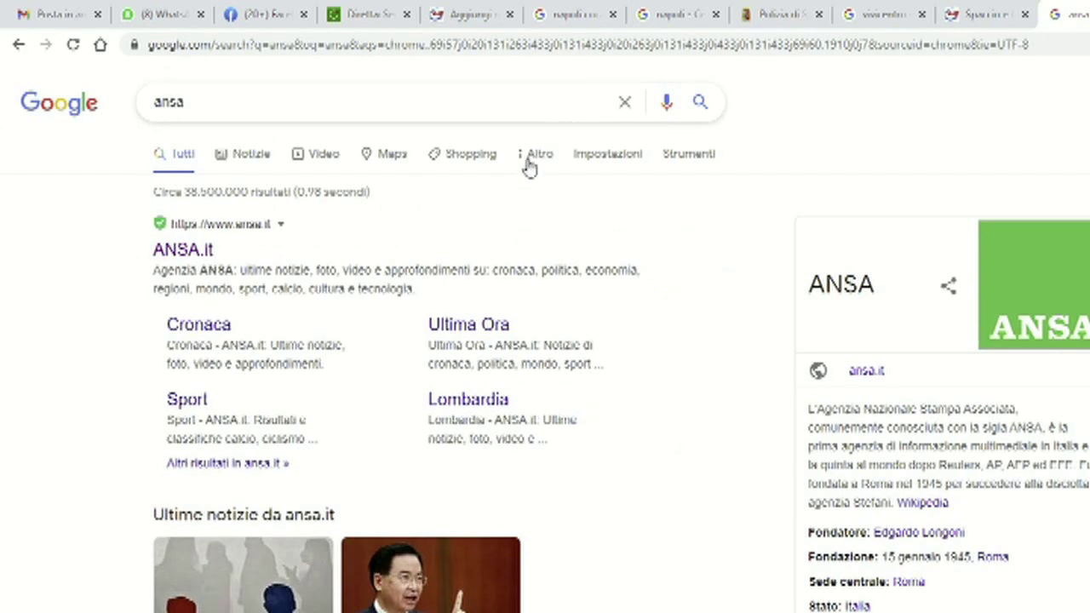
- Open the article "Il Belgio blocca AstraZeneca sotto i 56 anni" from ANSA's Ultima Ora page and select its whole body text for copying
left_click(503, 337)
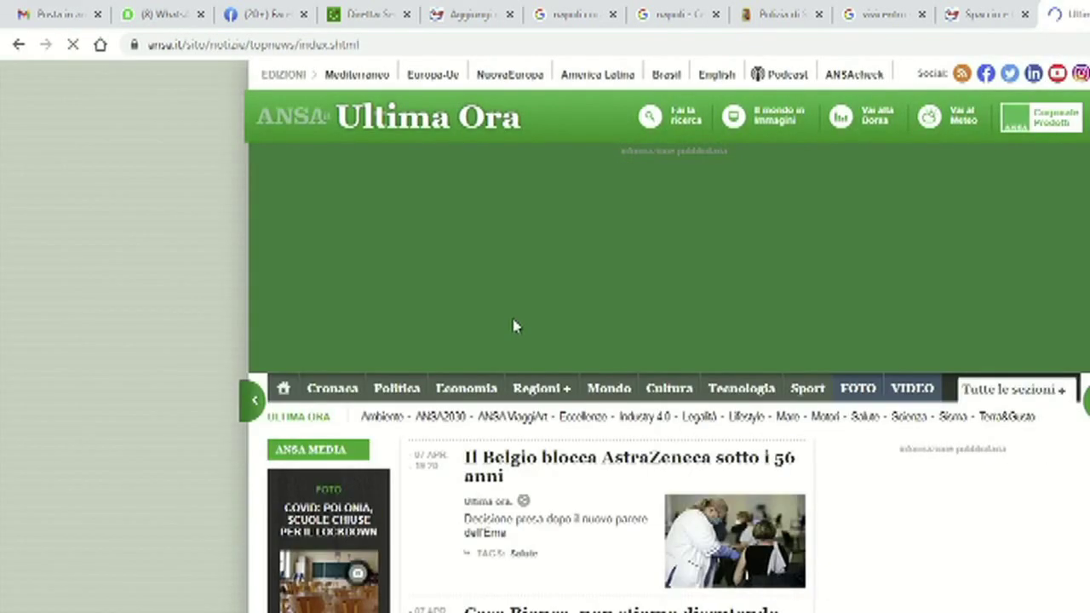
mouse_move(542, 389)
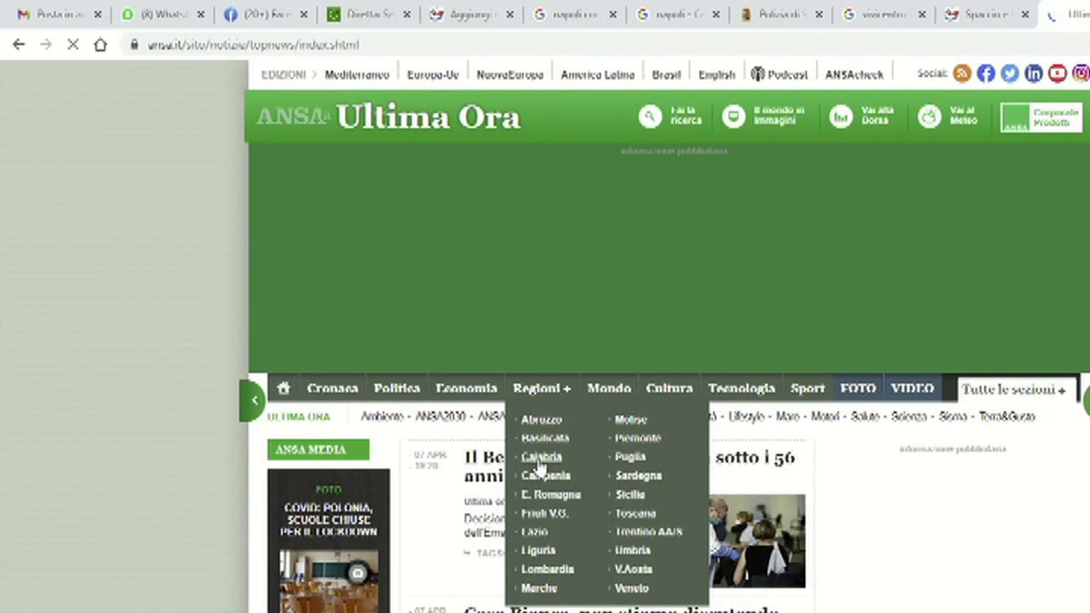
left_click(563, 482)
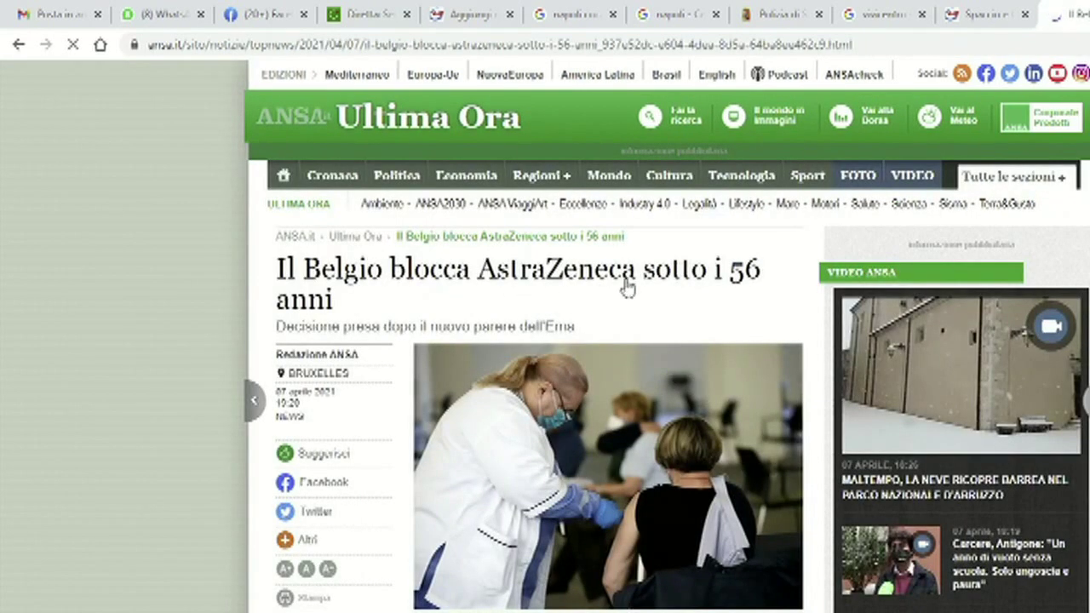
scroll(626, 288, "down", 4)
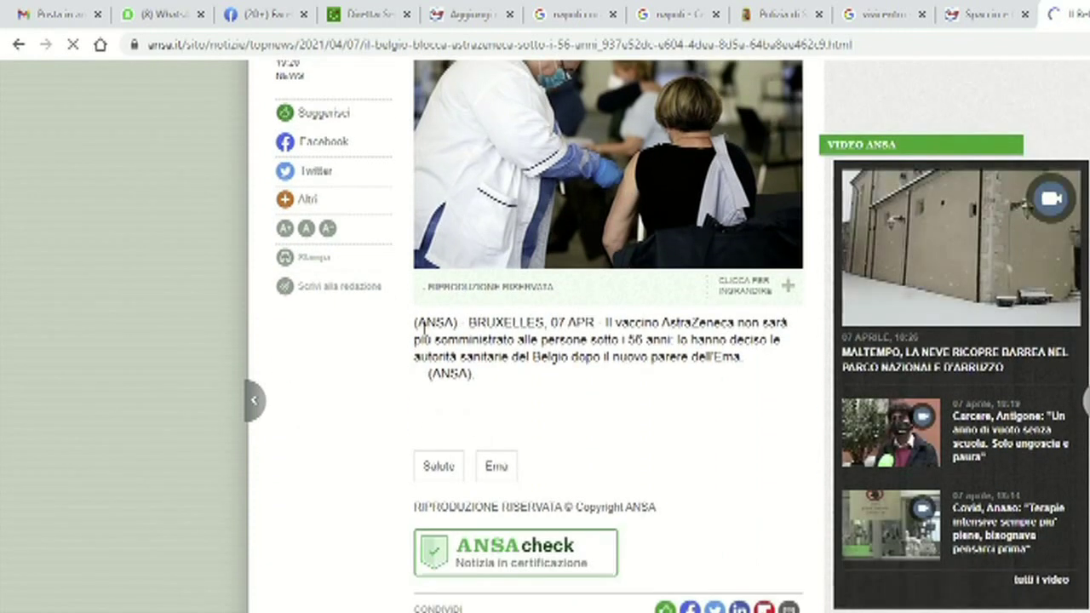
mouse_move(416, 323)
left_mouse_down()
mouse_move(530, 358)
mouse_move(533, 377)
mouse_move(474, 353)
mouse_move(414, 292)
mouse_move(418, 338)
left_mouse_up()
left_click(418, 324)
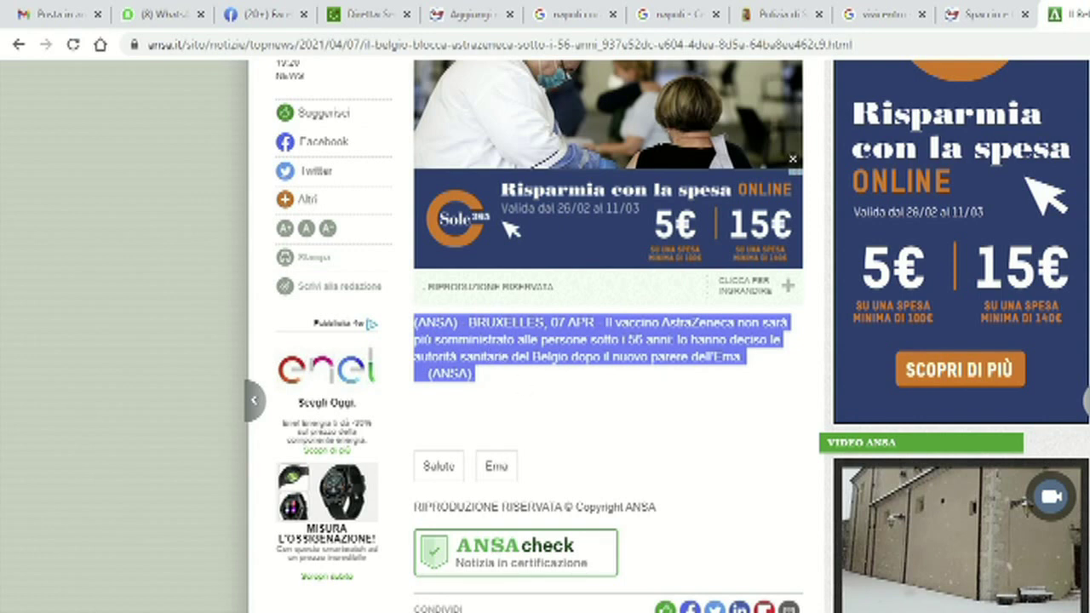
- Switch to Word, paste the copied ANSA article text into the blank document and clear all its formatting
key("alt+Tab")
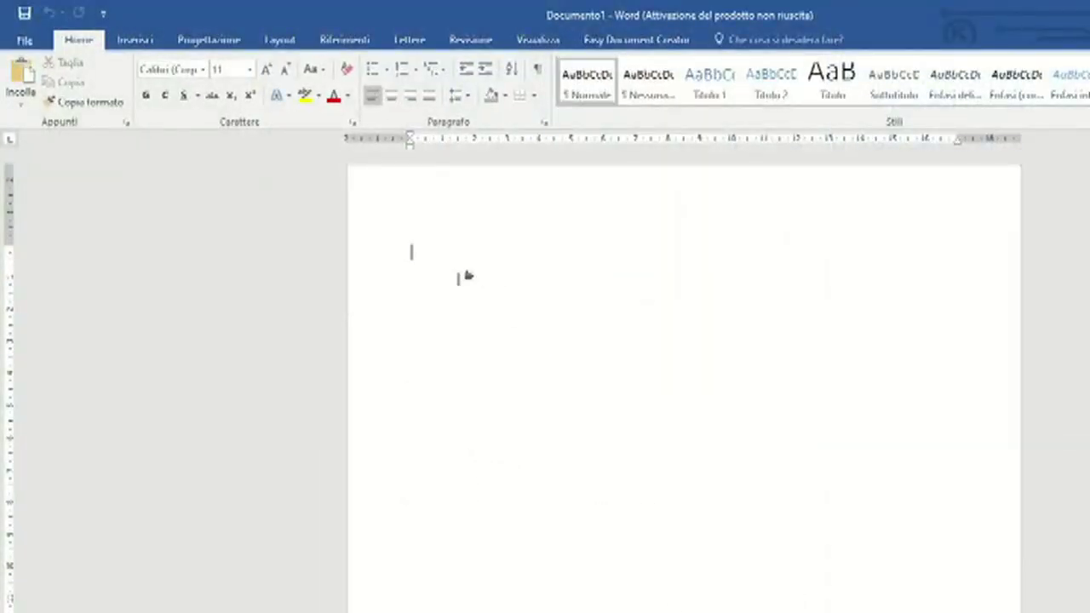
type("(ANSA) - BRUXELLES, 07 APR - Il vaccino AstraZeneca non sarà più somministrato alle persone sotto i 56 anni. Lo hanno deciso le autorità sanitarie del Belgio dopo il nuovo parere dell'Ema. (ANSA).")
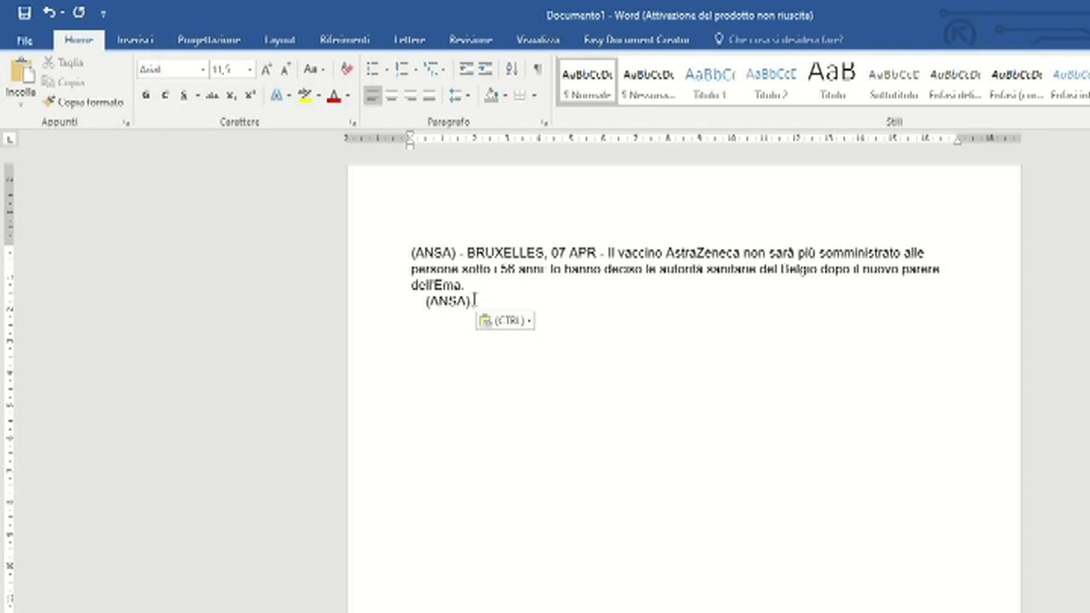
left_click_drag(483, 300, 398, 247)
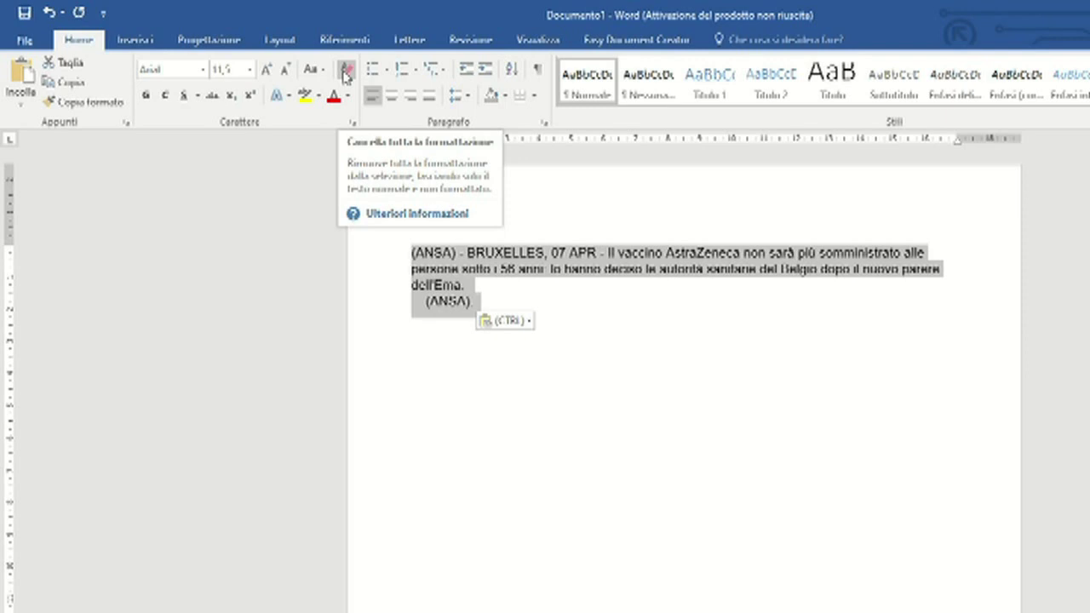
left_click(345, 74)
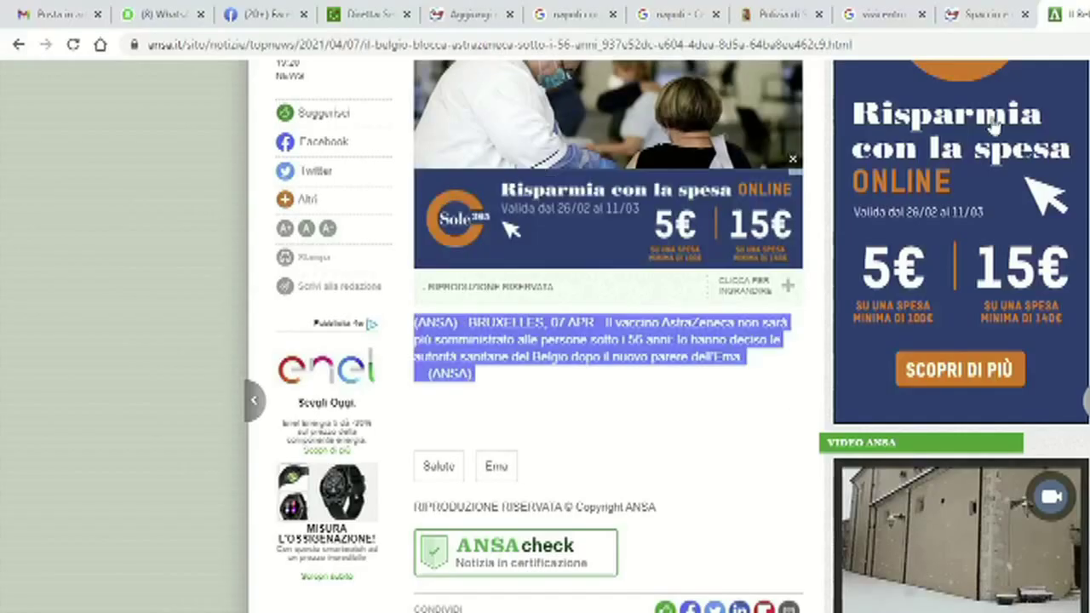
- Search Google for "wikipedia napoli" in a new browser tab and open the "Napoli" Wikipedia article
key("ctrl+t")
type("wi")
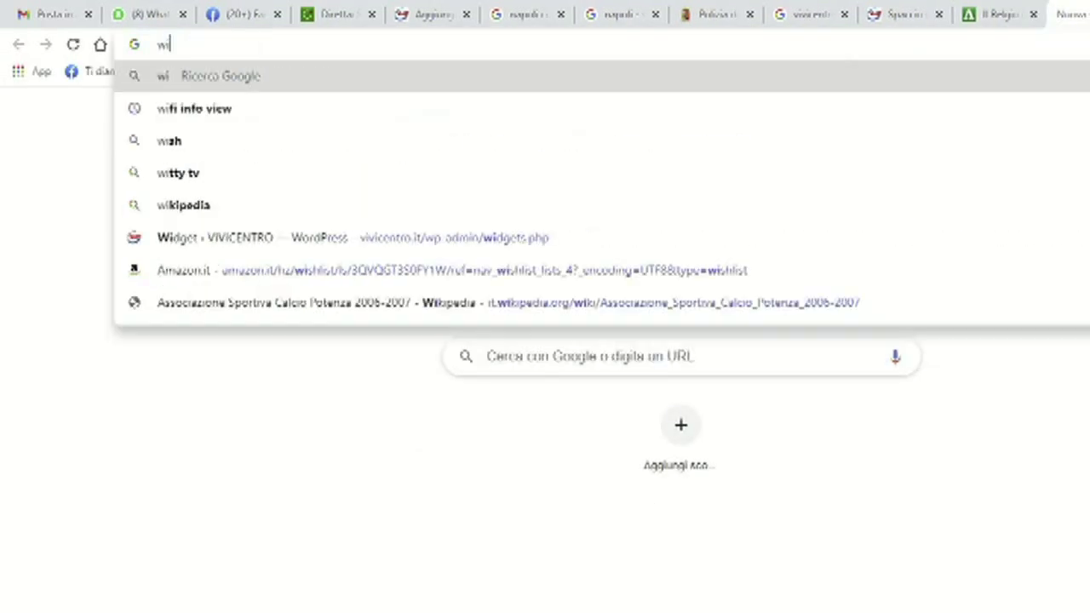
type("ki")
key("Return")
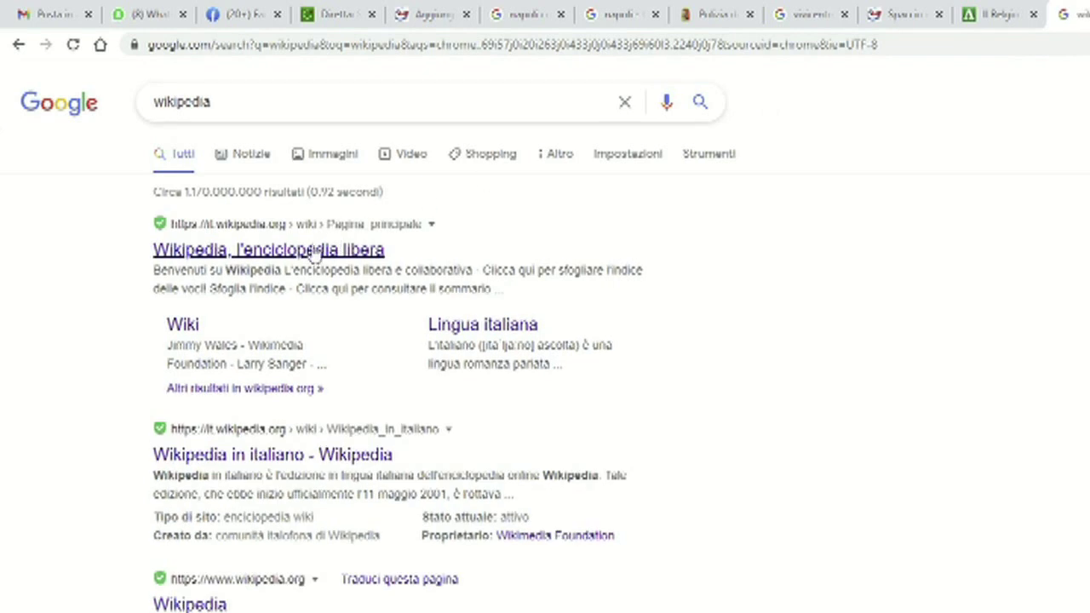
left_click(259, 101)
type("napol")
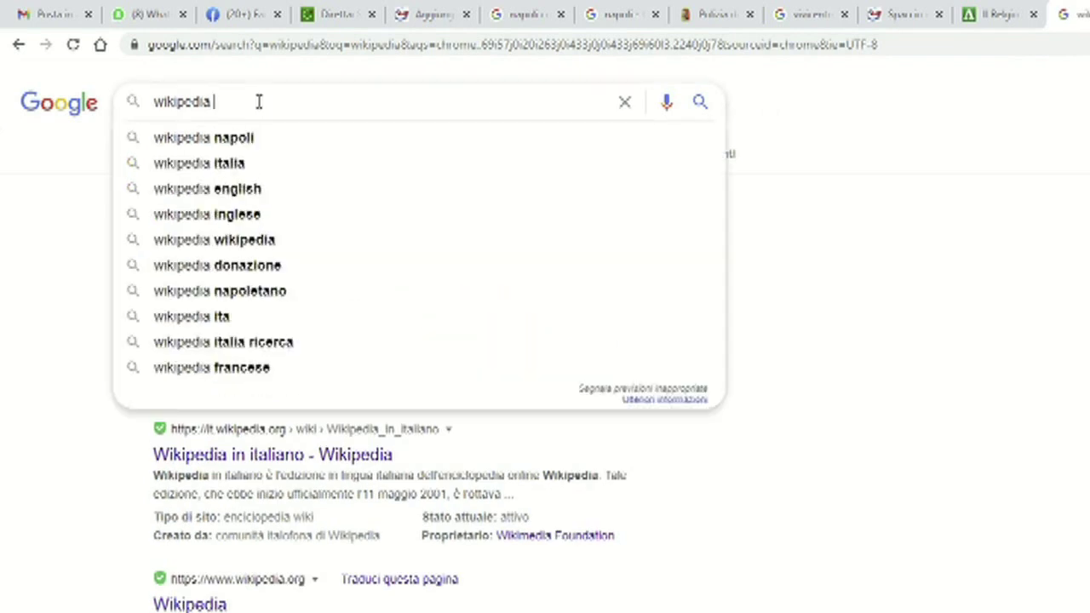
type("i")
key("Return")
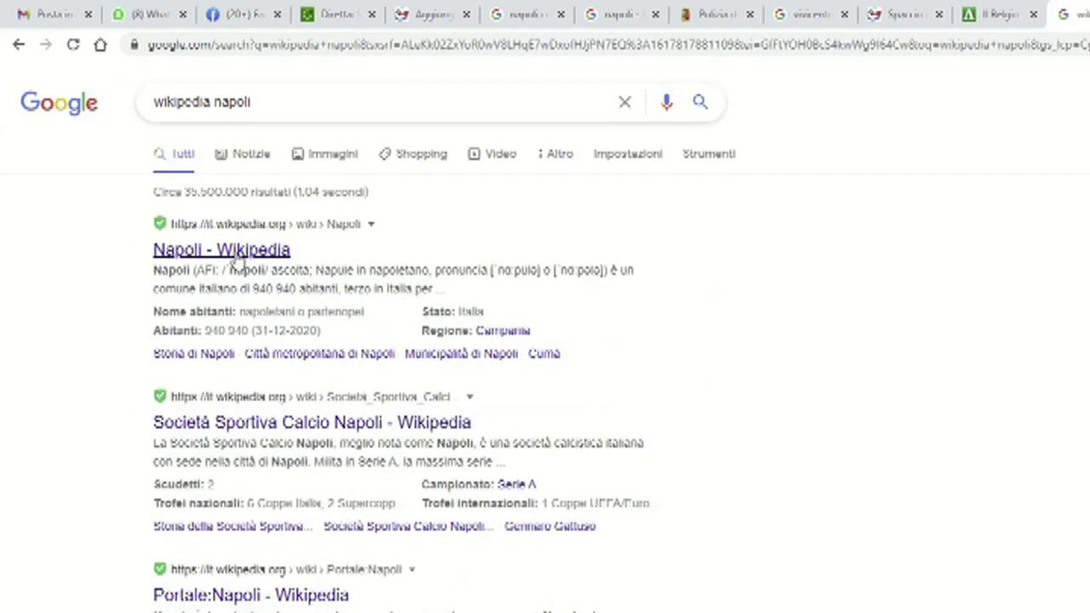
left_click(242, 248)
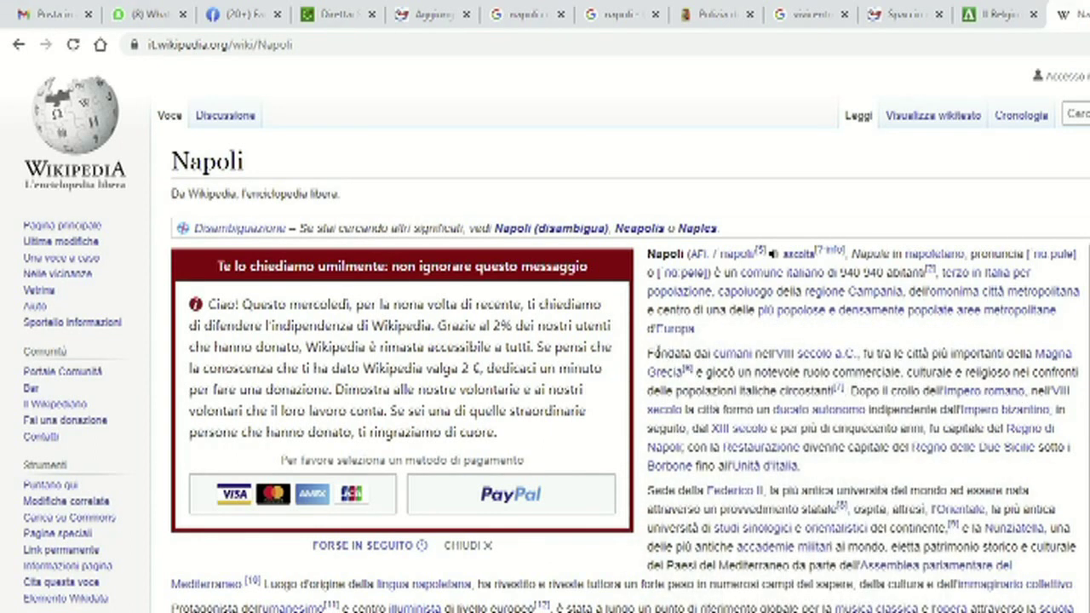
- Copy the Wikipedia paragraph starting "Fondata dai cumani" and paste it into the Word document a few lines below the ANSA text
left_click_drag(650, 351, 875, 472)
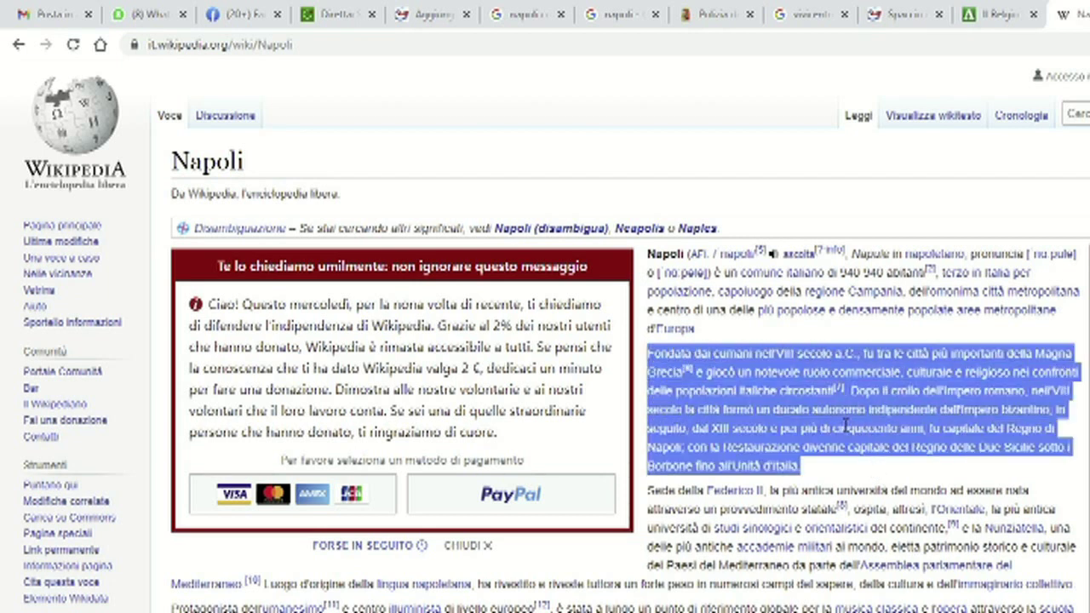
key("alt+Tab")
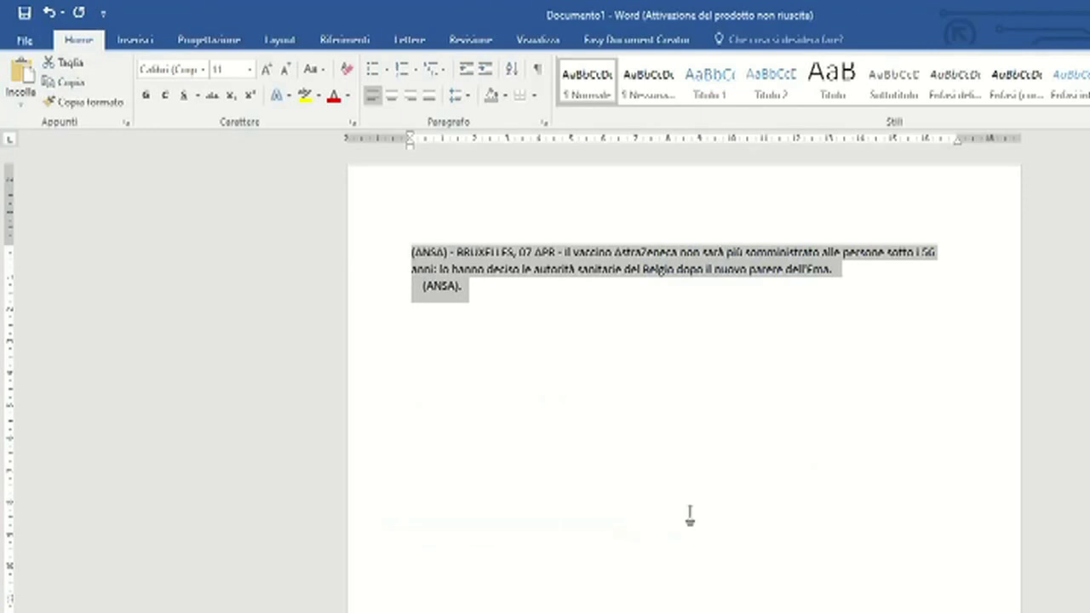
left_click(519, 362)
key("Return")
key("Return")
key("Return")
type("Fondata dai cumani nell'VIII secolo a.C., fu tra le città più importanti della Magna Grecia[9] e giocò un notevole ruolo commerciale, culturale e religioso nei confronti delle popolazioni italiche circostanti[10]. Dopo il crollo dell'Impero romano, nell'VIII secolo la città formò un ducato autonomo indipendente dall'Impero bizantino; in seguito, dal XIII secolo e per più di cinquecento anni, fu capitale del Regno di Napoli; con la Restaurazione divenne capitale del Regno delle Due Sicilie sotto i Borbone fino all'Unità d'Italia.")
- Clear all formatting from the pasted Wikipedia paragraph
left_click_drag(412, 387, 500, 461)
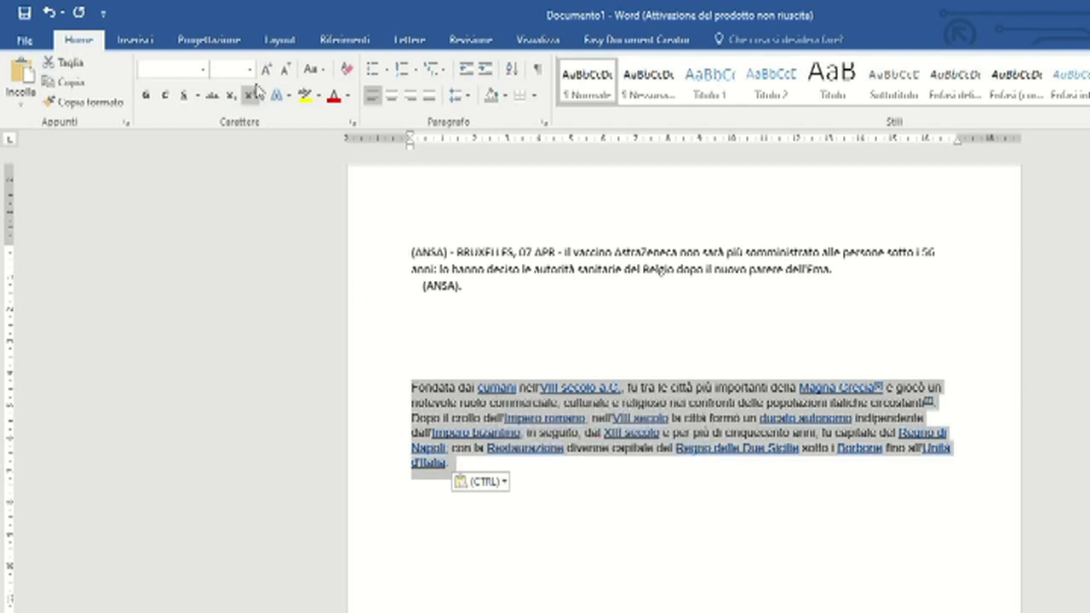
left_click(346, 71)
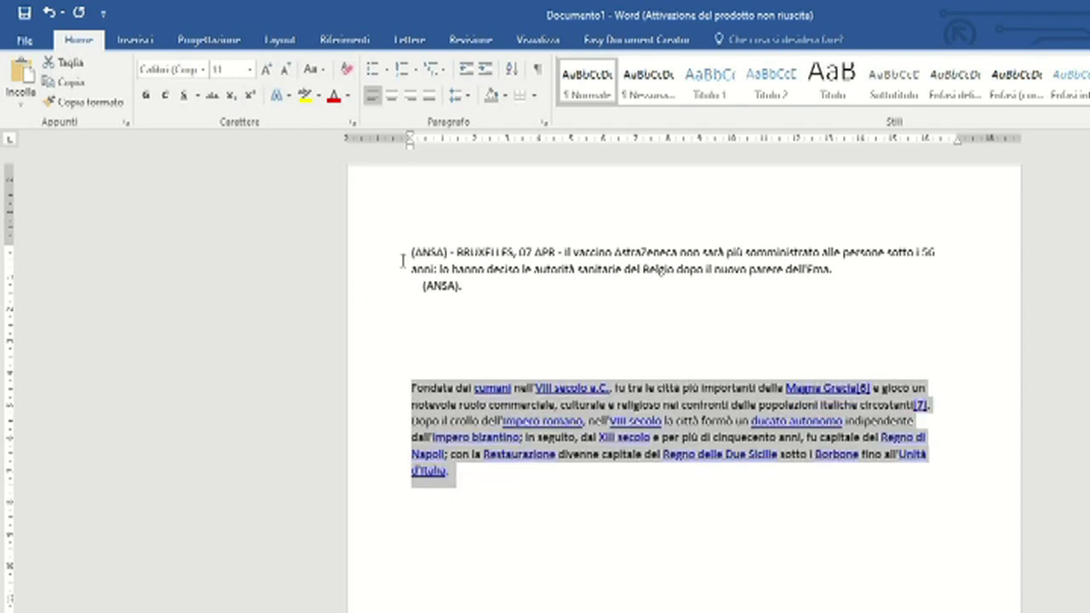
left_click(489, 426)
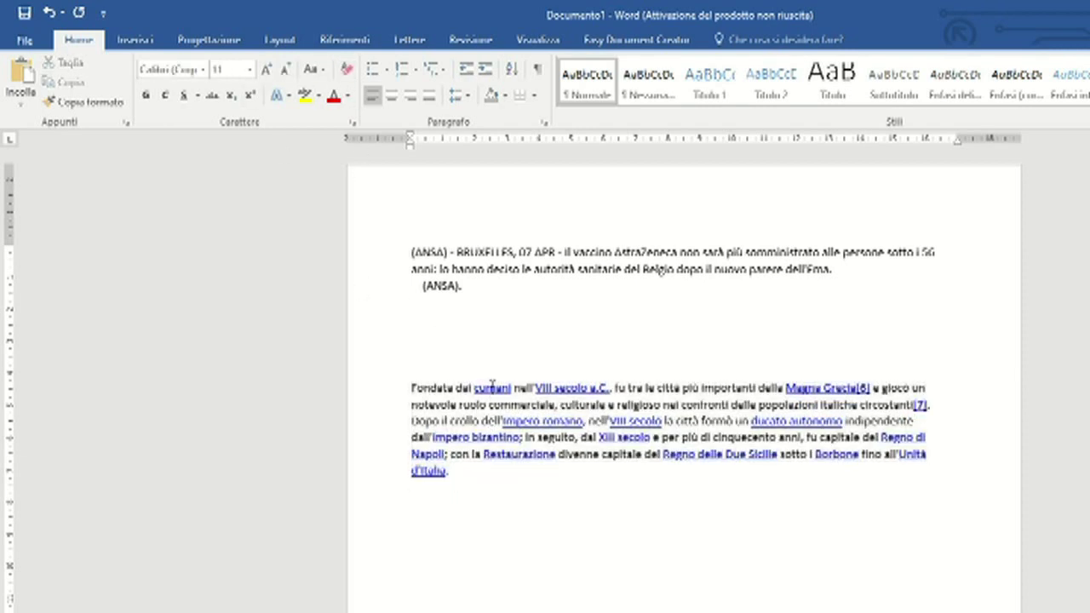
- Remove the hyperlinks from "cumani", "VIII secolo a.C." and "Magna Grecia" in the pasted paragraph
left_click(492, 388)
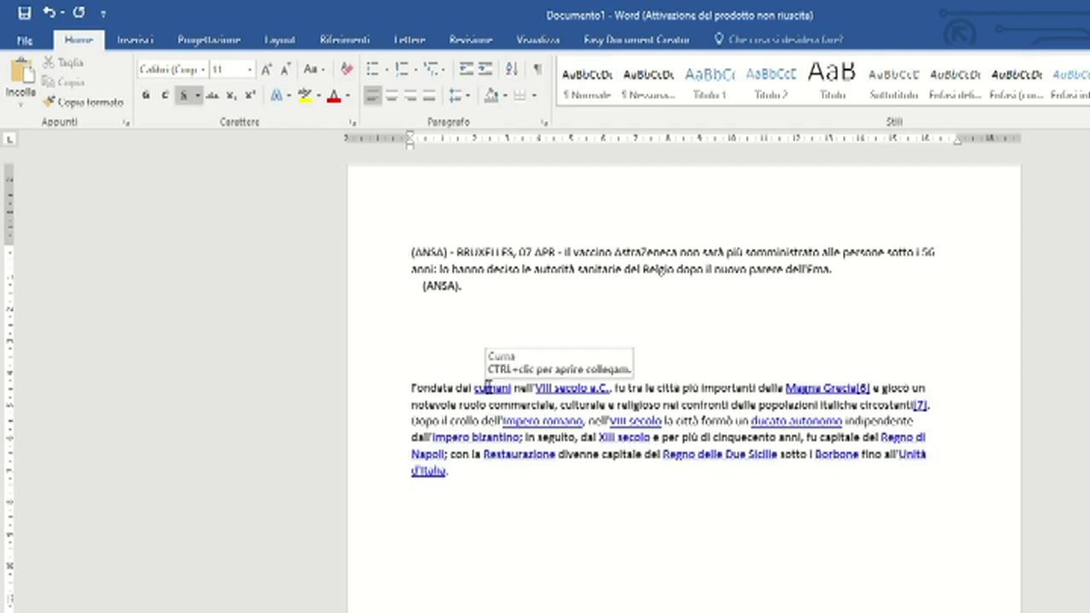
right_click(490, 388)
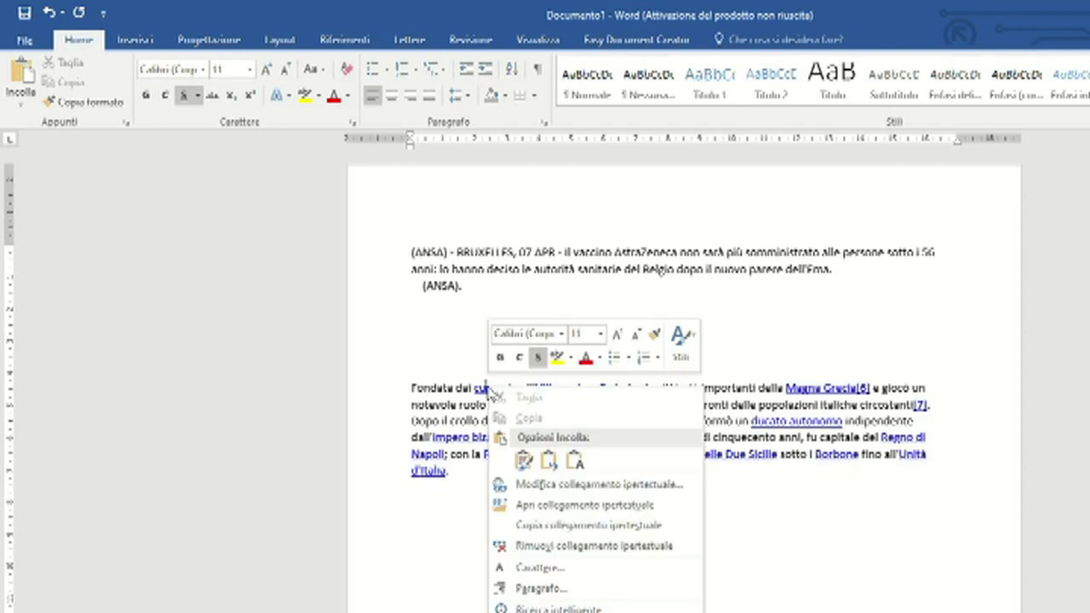
left_click(567, 545)
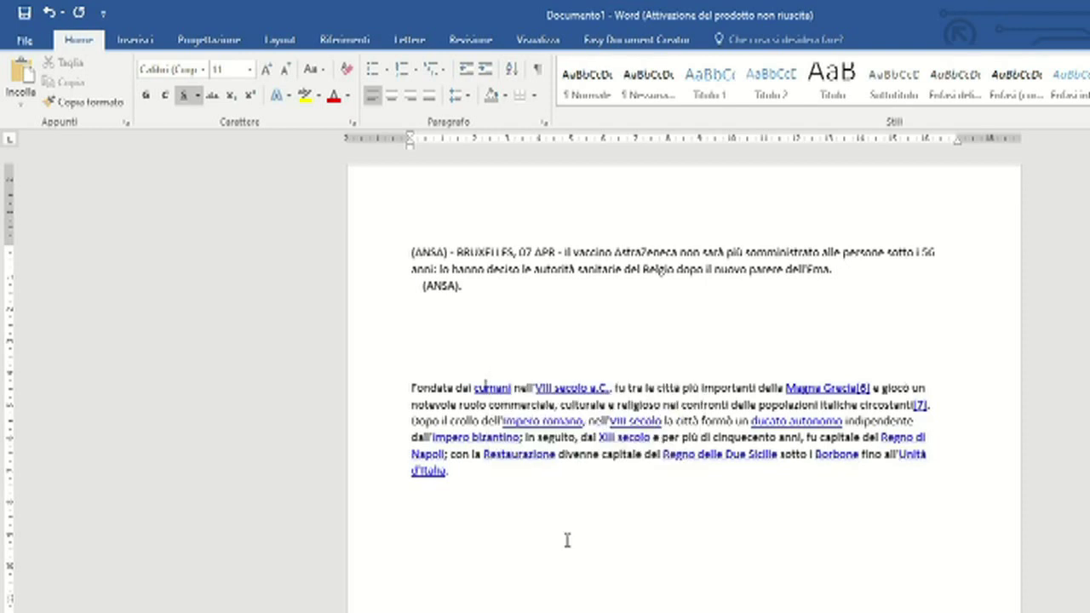
right_click(552, 392)
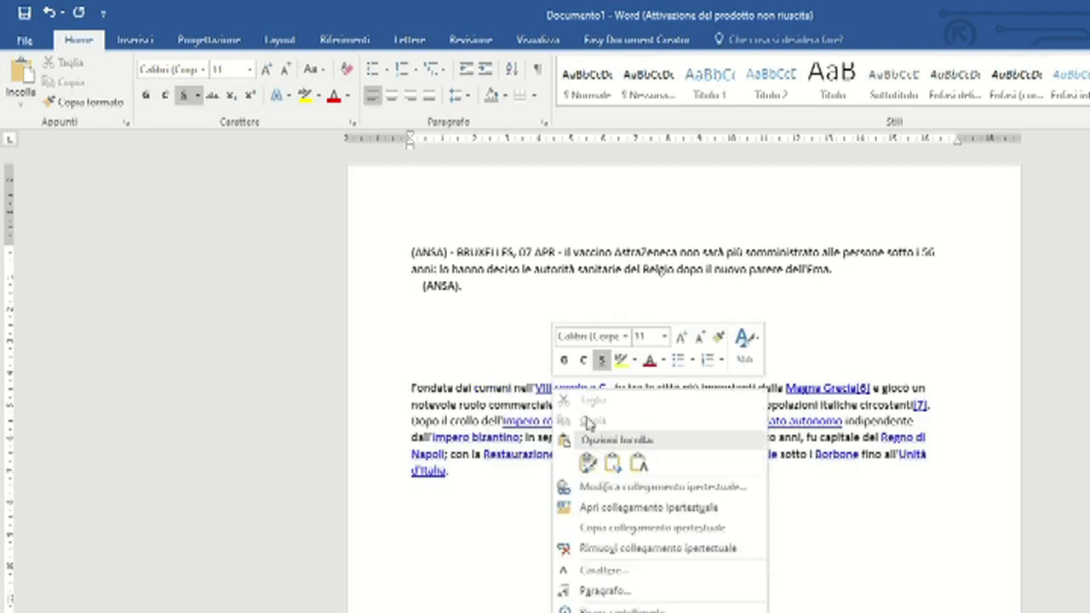
left_click(650, 554)
right_click(806, 389)
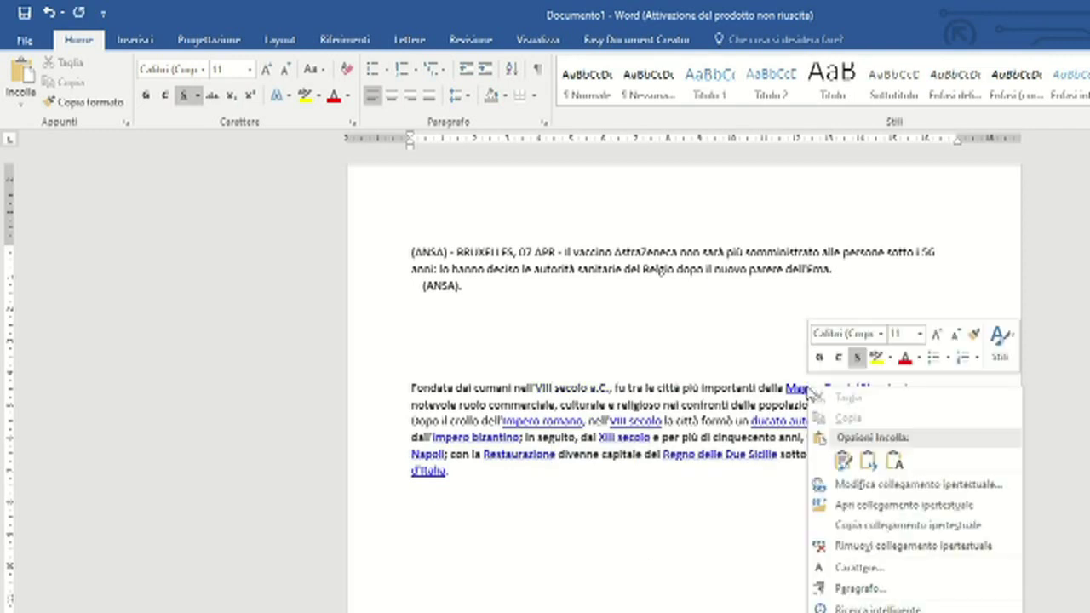
left_click(859, 547)
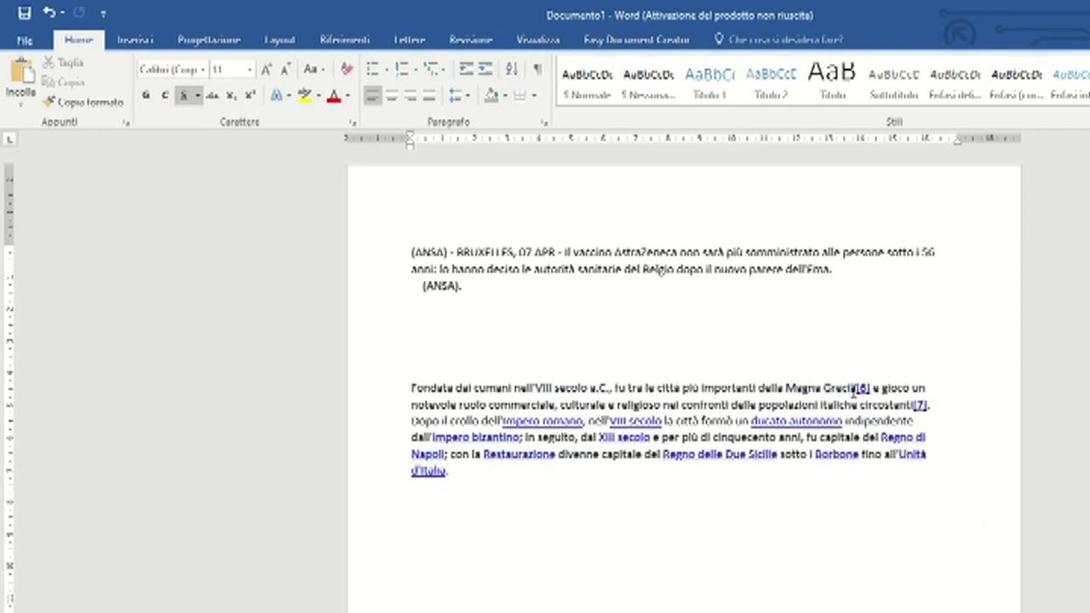
- Delete the footnote marker "[6]" after "Magna Grecia"
key("BackSpace")
key("BackSpace")
key("BackSpace")
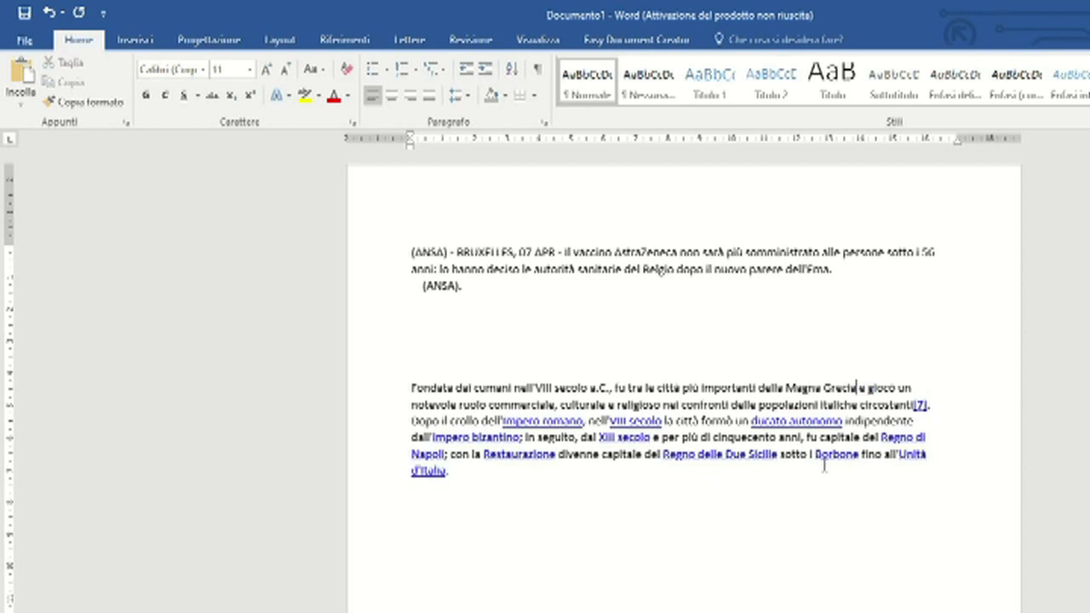
- Separate the text starting "Dopo il crollo" with several blank lines and delete the footnote marker "[7]" after "circostanti"
left_click(411, 422)
key("Return")
key("Return")
key("Return")
key("Return")
key("Return")
key("Return")
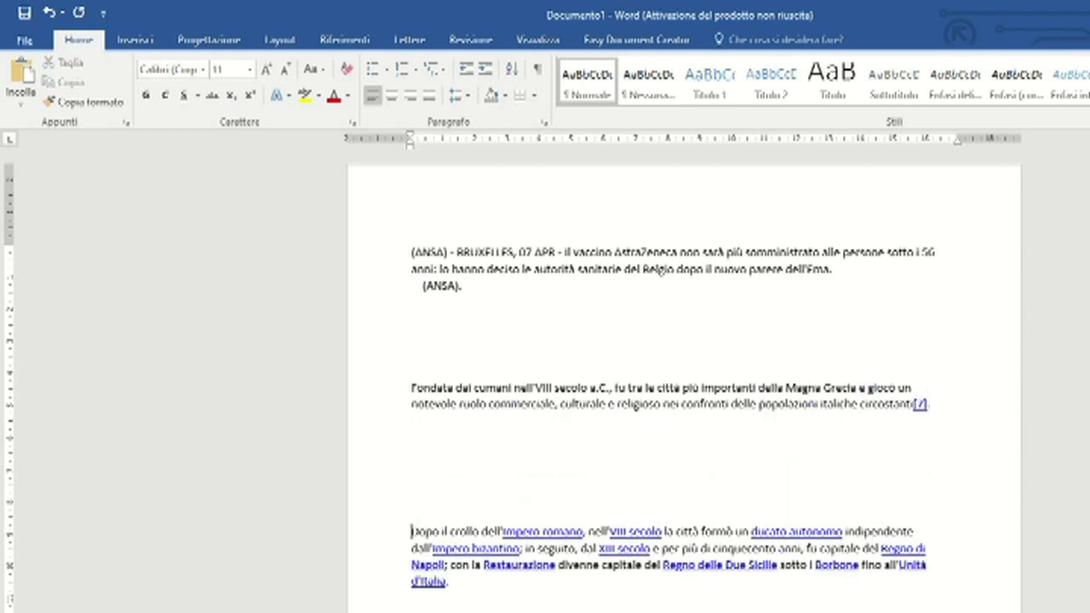
double_click(920, 405)
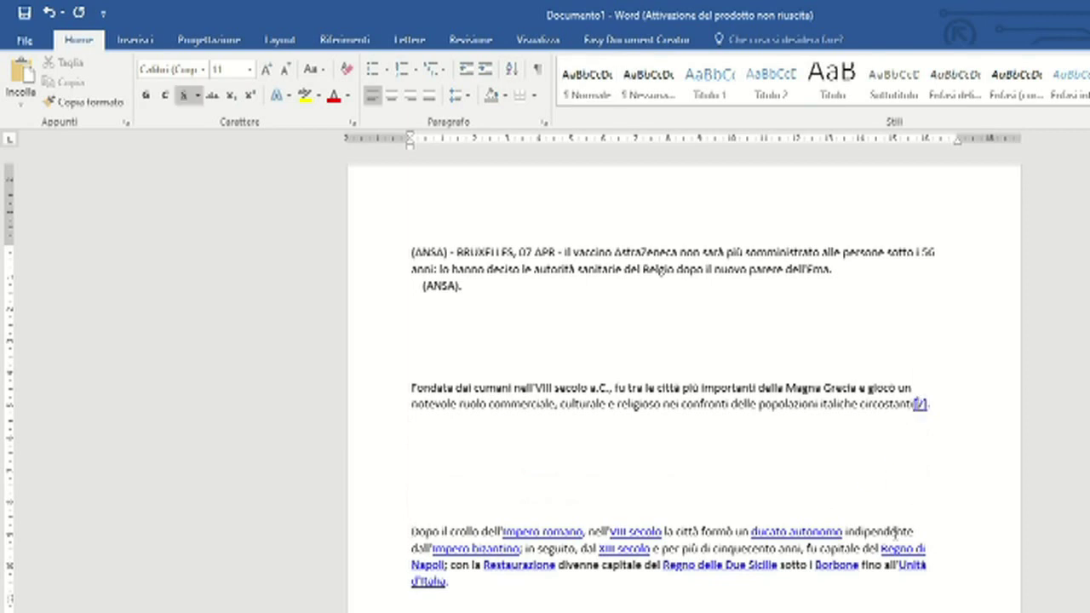
key("Delete")
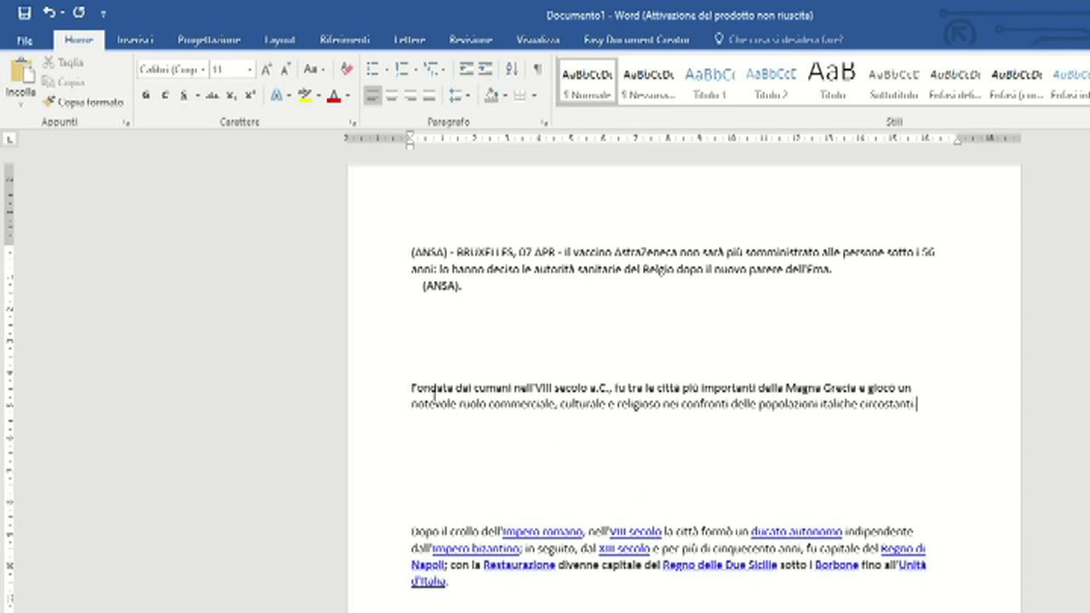
- Copy the cleaned "Fondata dai cumani" sentence and remove it from the Word document
left_click_drag(413, 386, 920, 406)
key("ctrl+c")
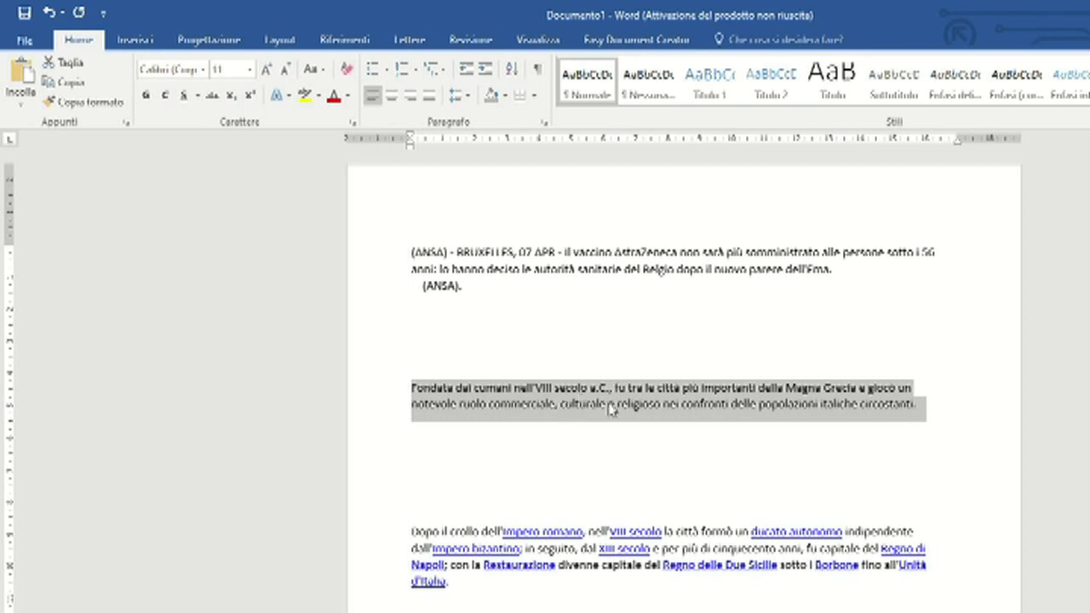
key("Delete")
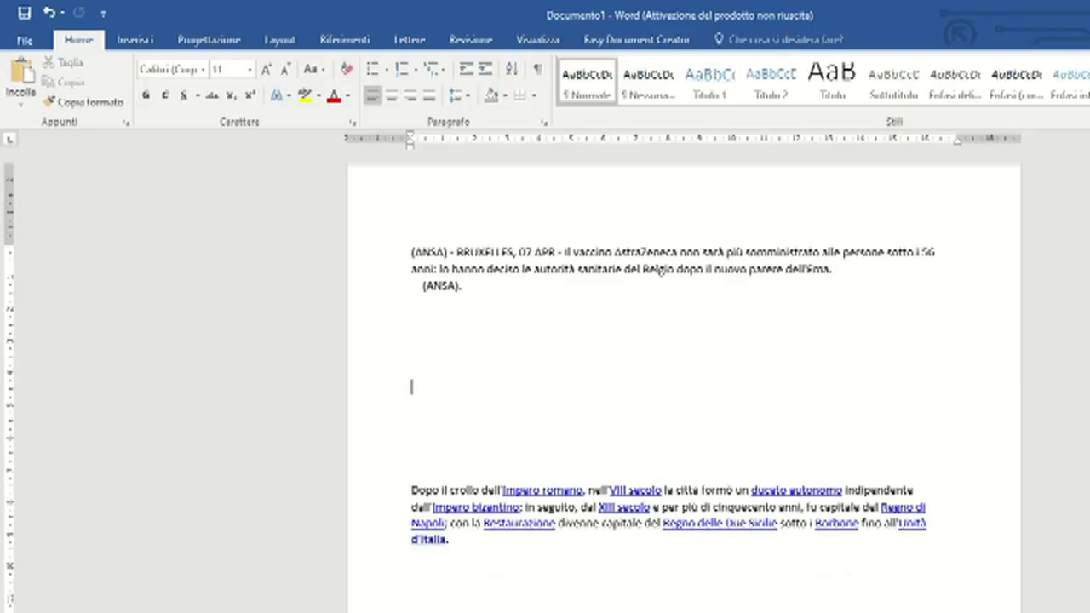
- Switch to the WordPress article in the browser, paste the cleaned sentence twice at its end and go to the Rank Math SEO section
key("alt+Tab")
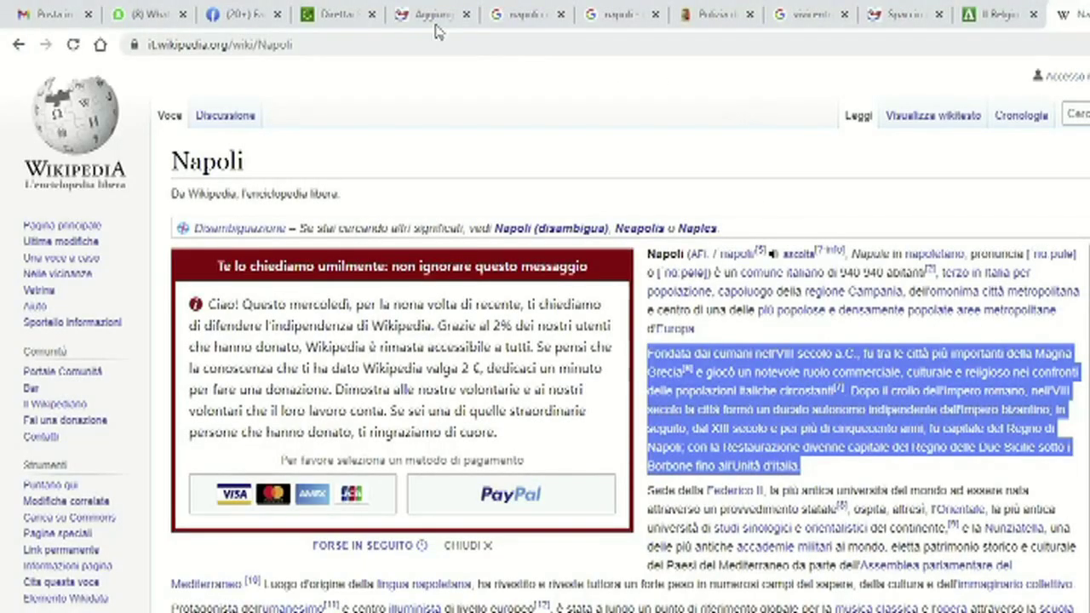
left_click(894, 21)
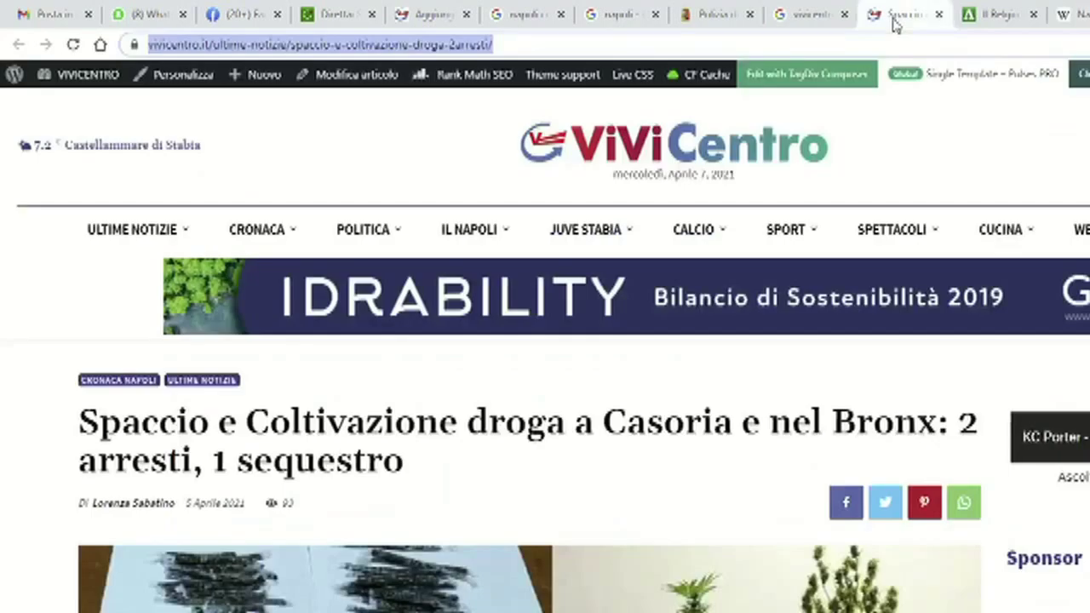
left_click(426, 15)
scroll(499, 341, "up", 15)
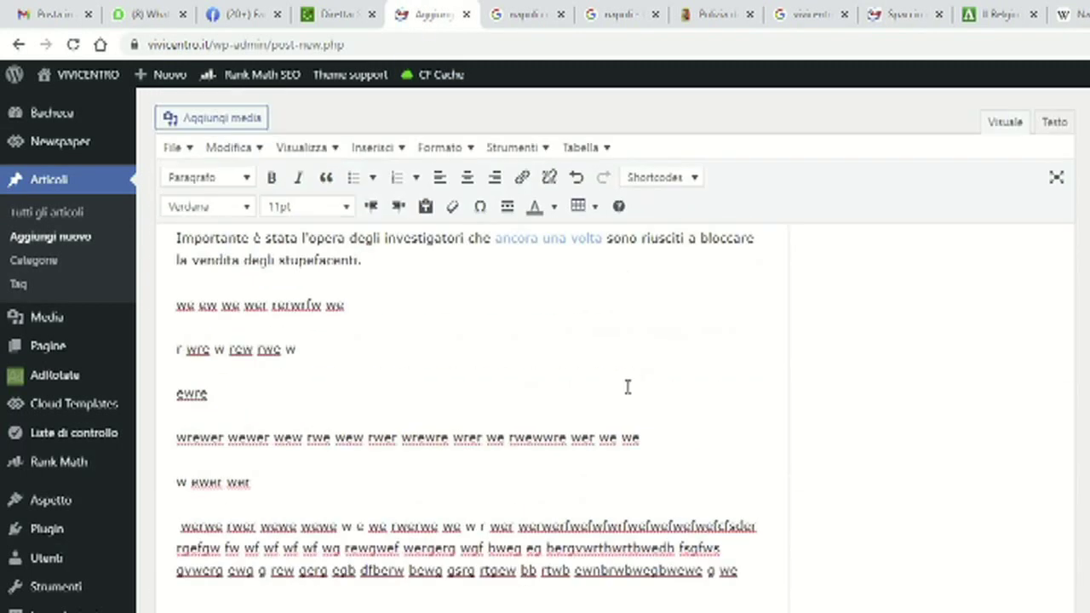
left_click(753, 567)
key("Return")
key("ctrl+v")
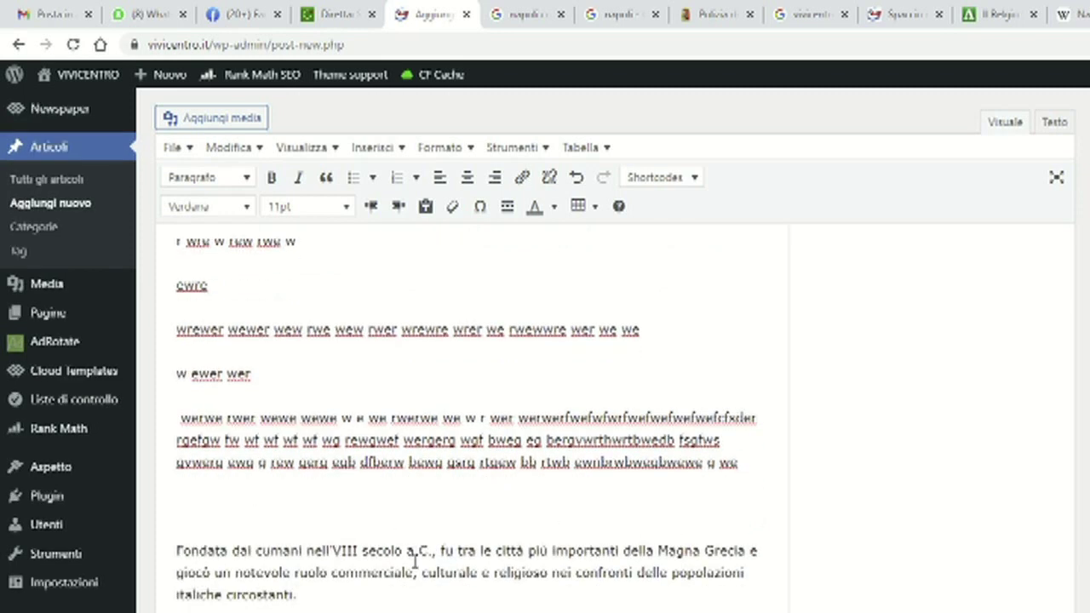
key("ctrl+v")
scroll(545, 511, "down", 3)
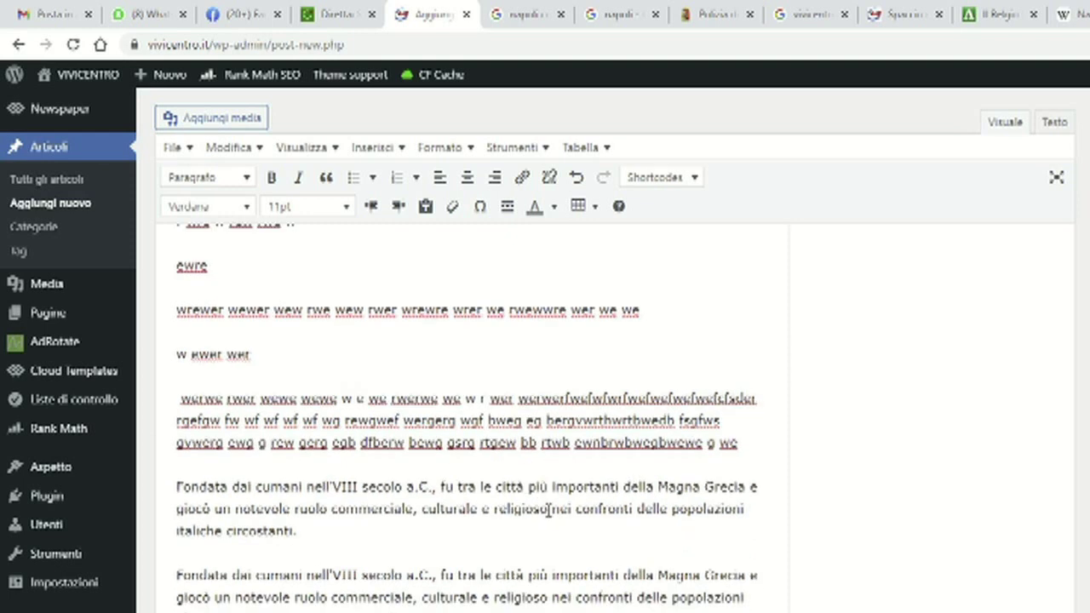
scroll(818, 411, "down", 3)
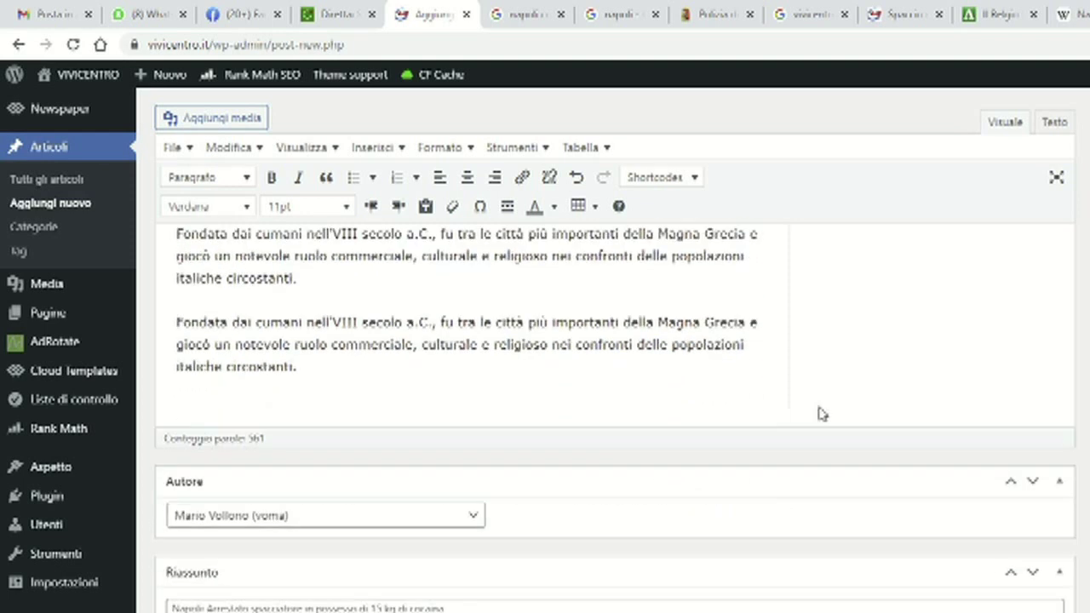
scroll(820, 409, "down", 2)
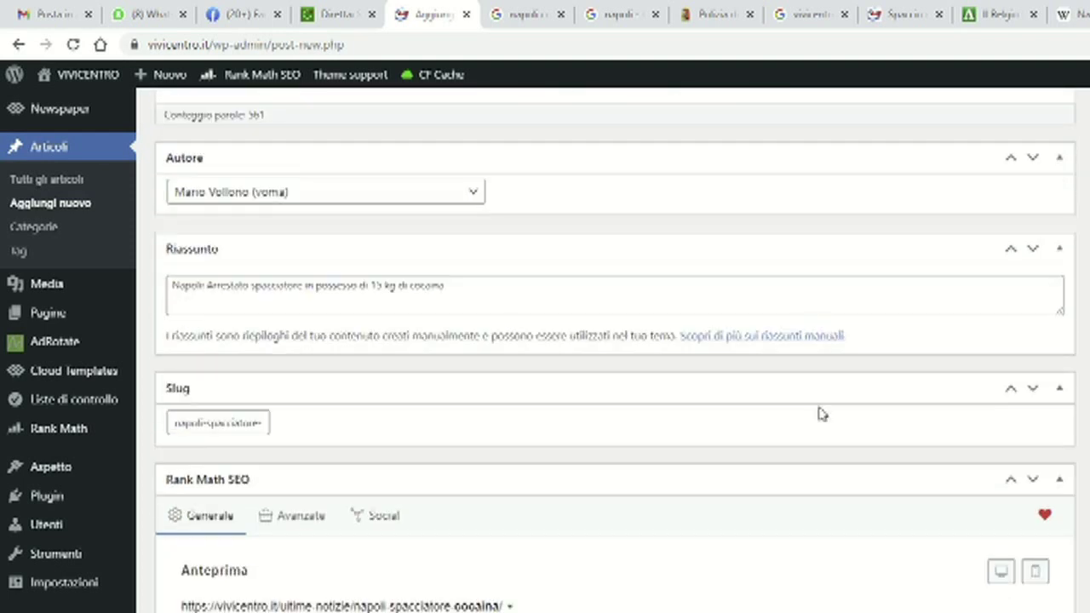
scroll(821, 414, "down", 3)
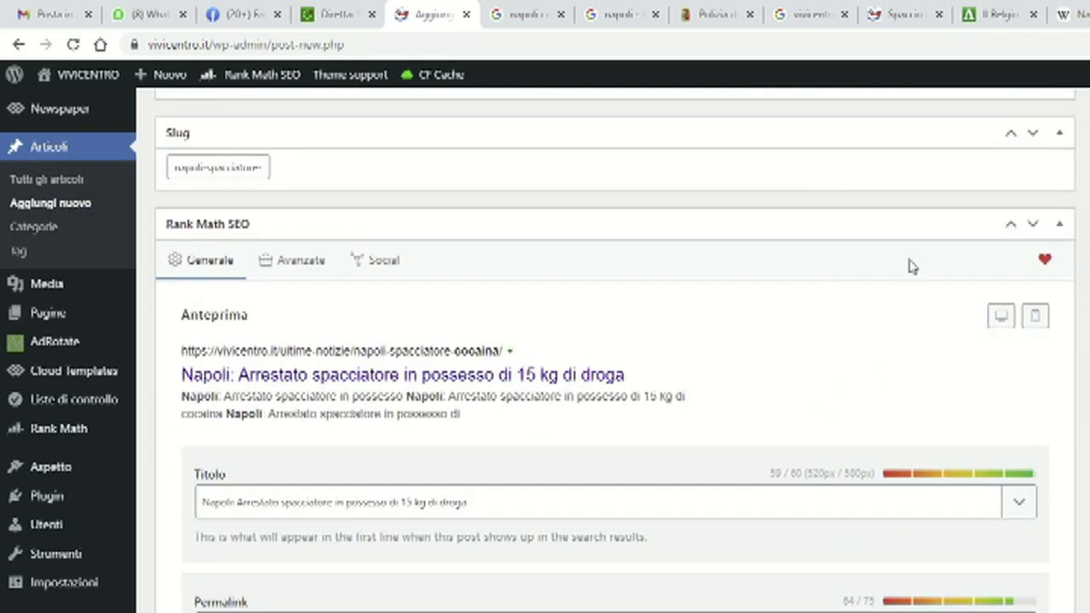
- Search Facebook for "polizia di stato", open the official Polizia di Stato page and show its photos
left_click(252, 24)
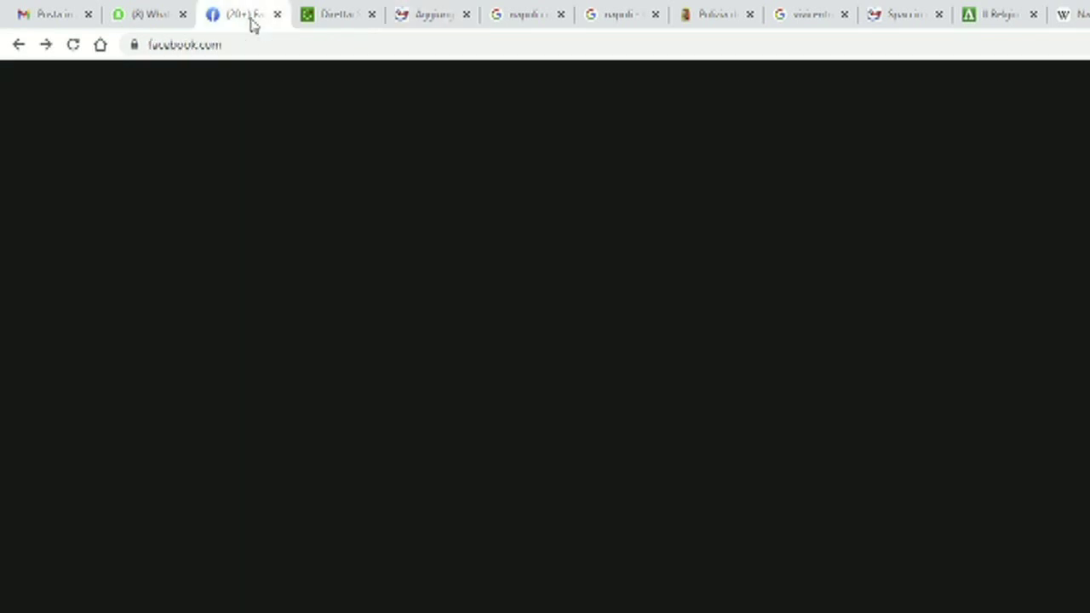
left_click(153, 85)
type("polizia di ")
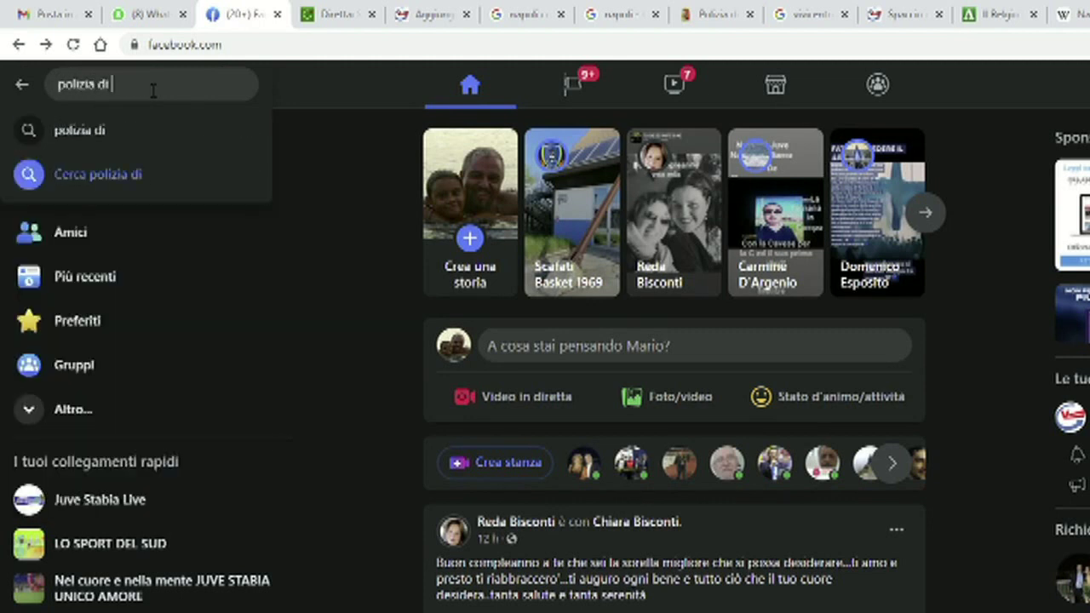
type("stato")
key("Return")
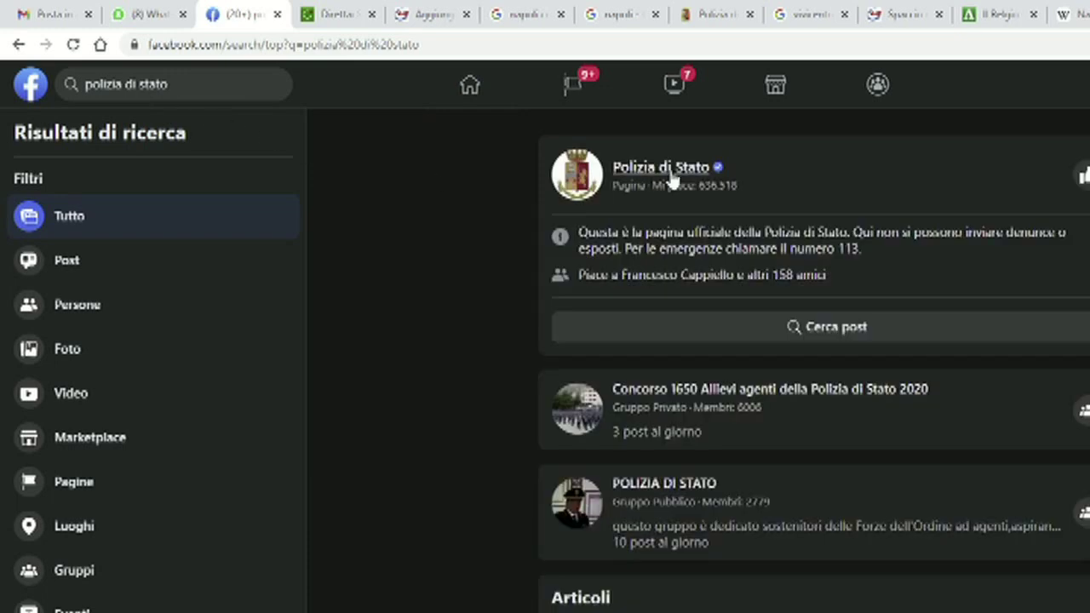
left_click(669, 170)
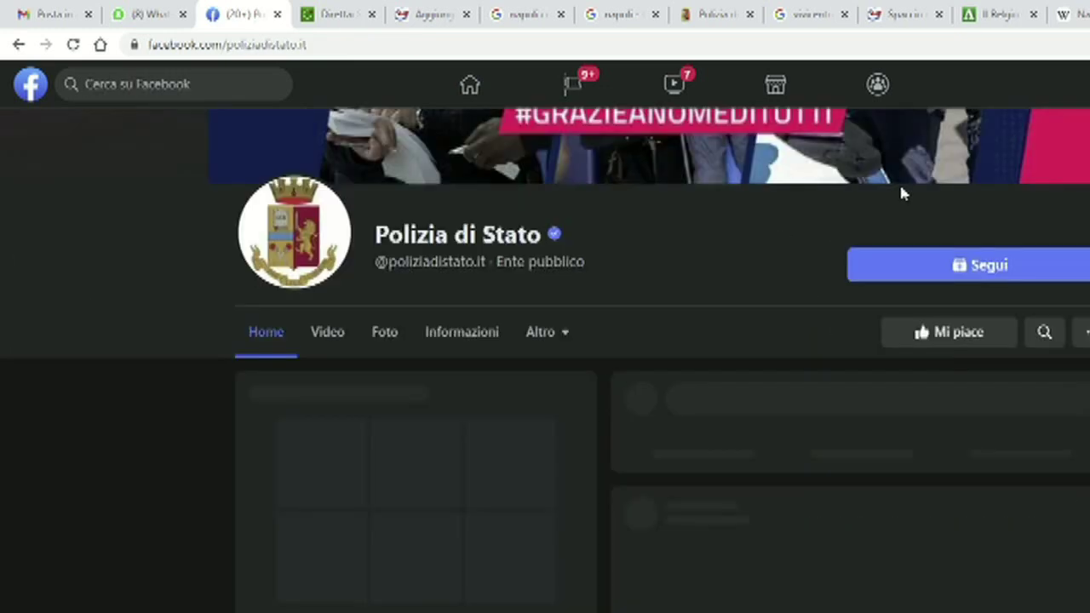
left_click(391, 332)
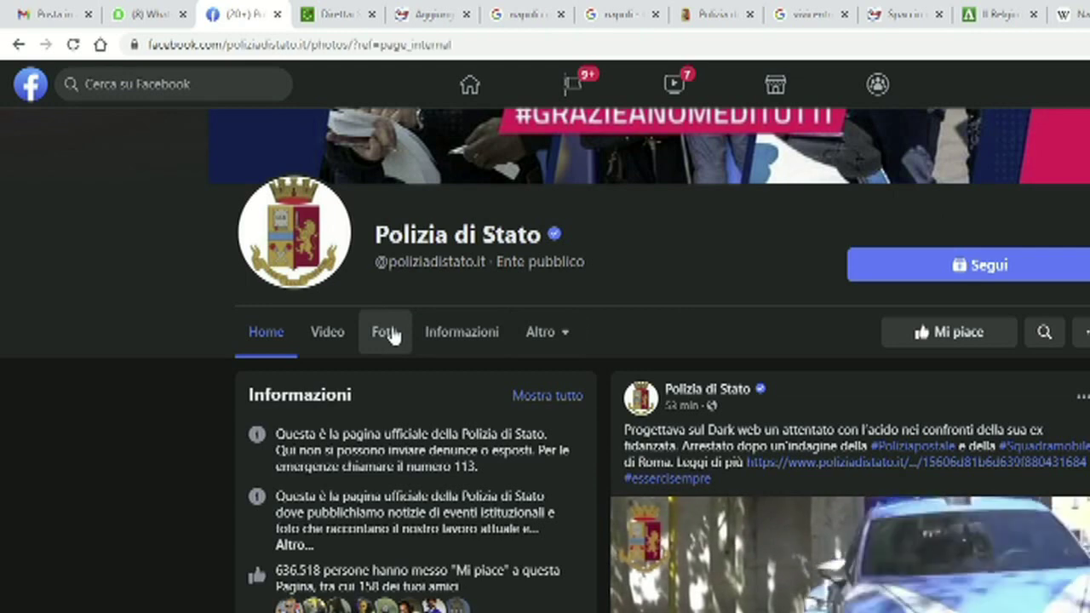
- Browse the Polizia di Stato photos and open the one of an officer beside a blue police car behind blossoming branches
scroll(560, 328, "down", 4)
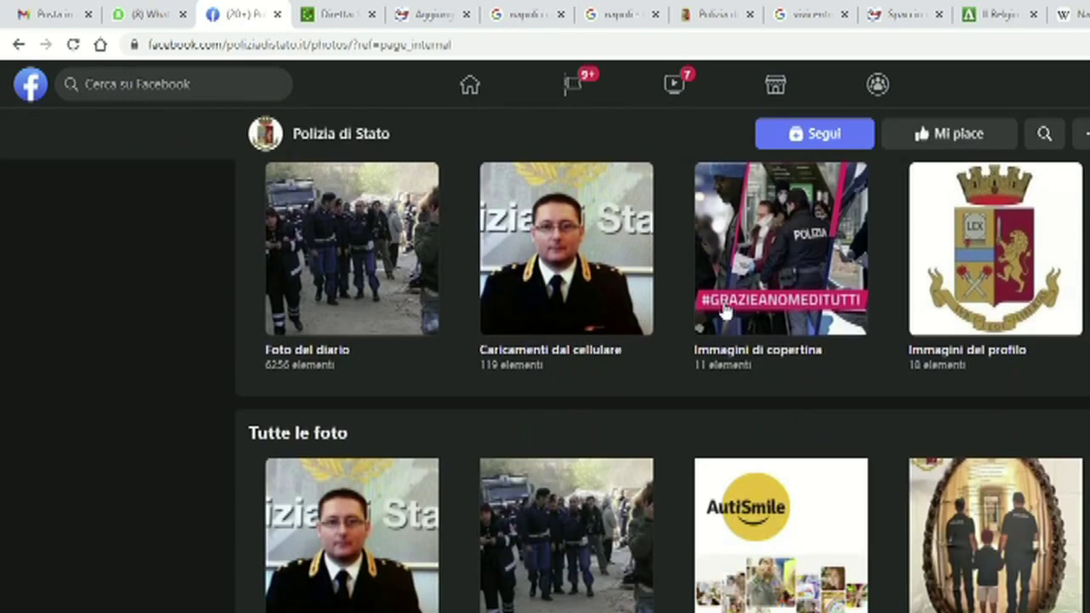
scroll(724, 310, "down", 9)
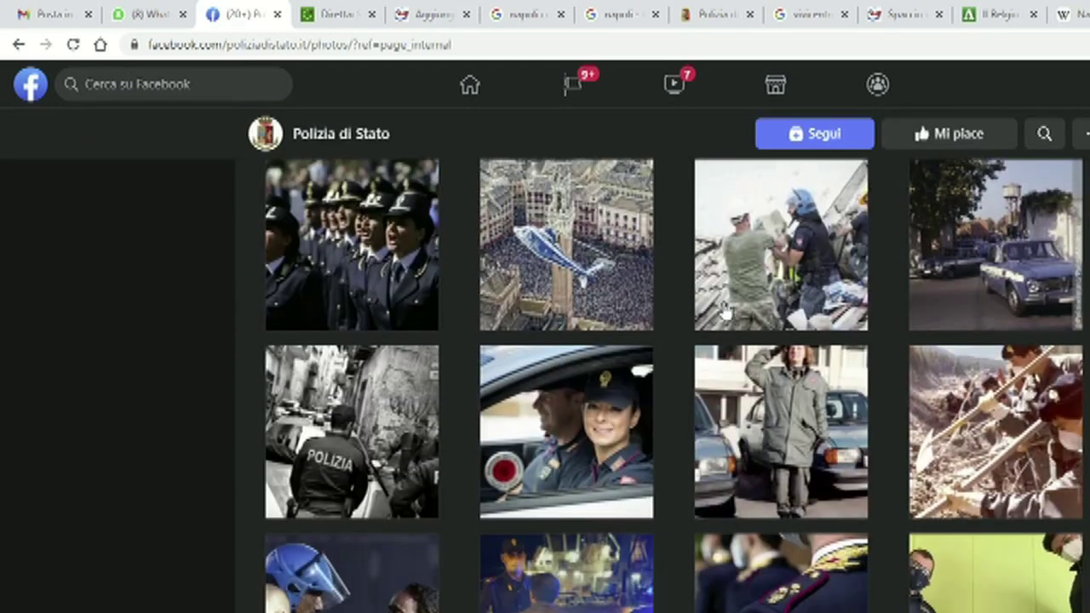
scroll(724, 311, "down", 7)
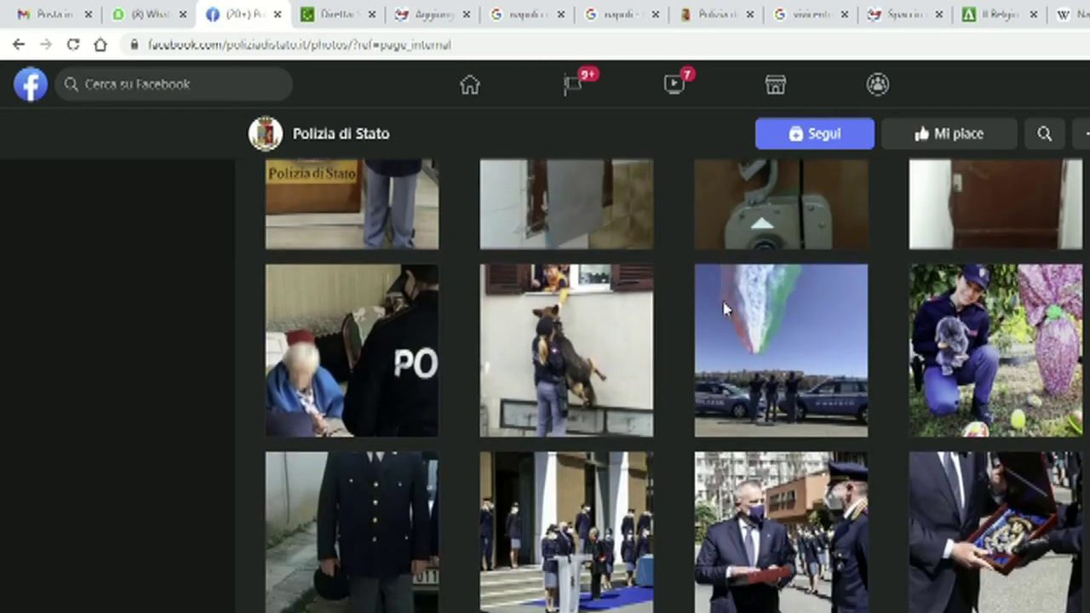
scroll(724, 311, "down", 10)
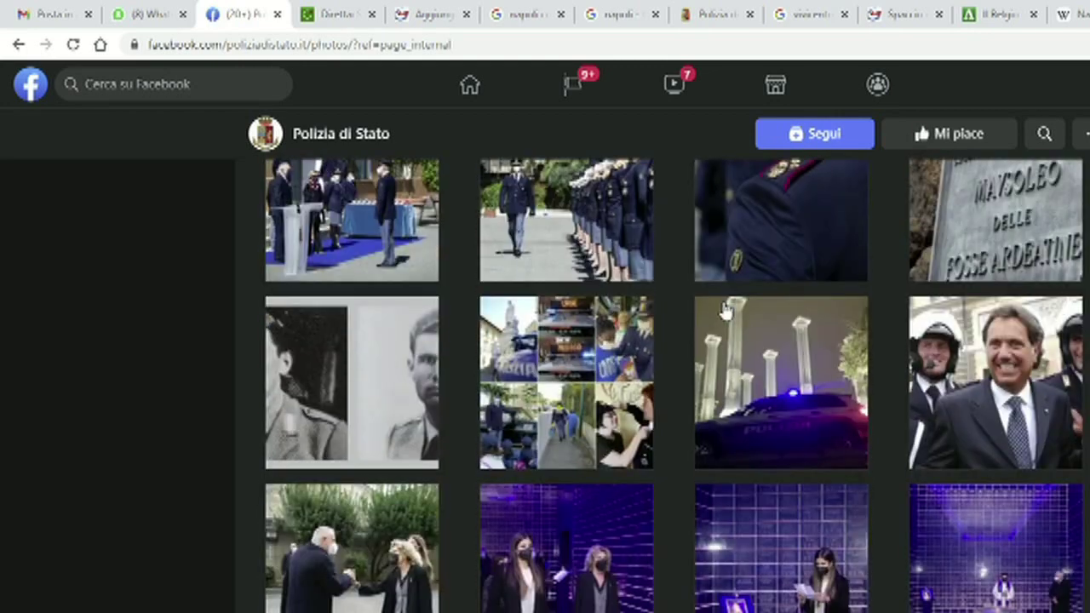
scroll(724, 311, "down", 6)
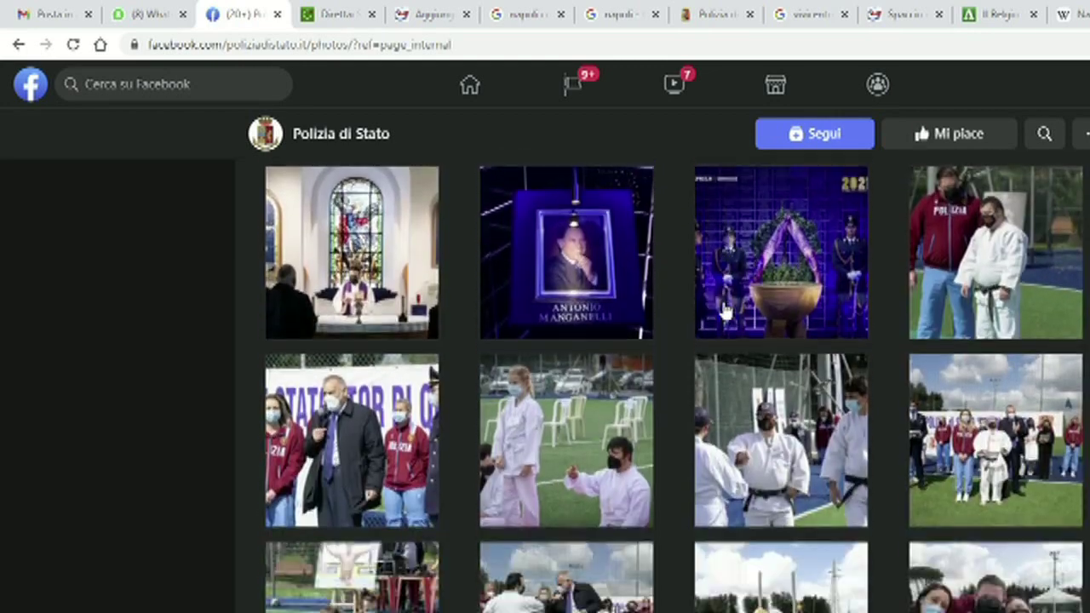
scroll(724, 311, "down", 8)
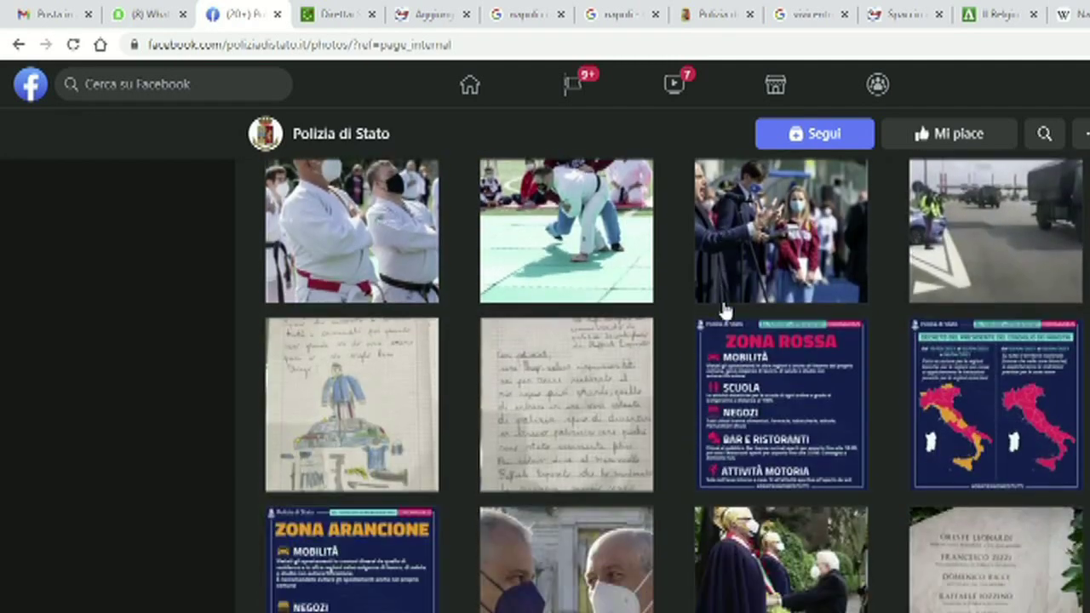
scroll(724, 311, "down", 7)
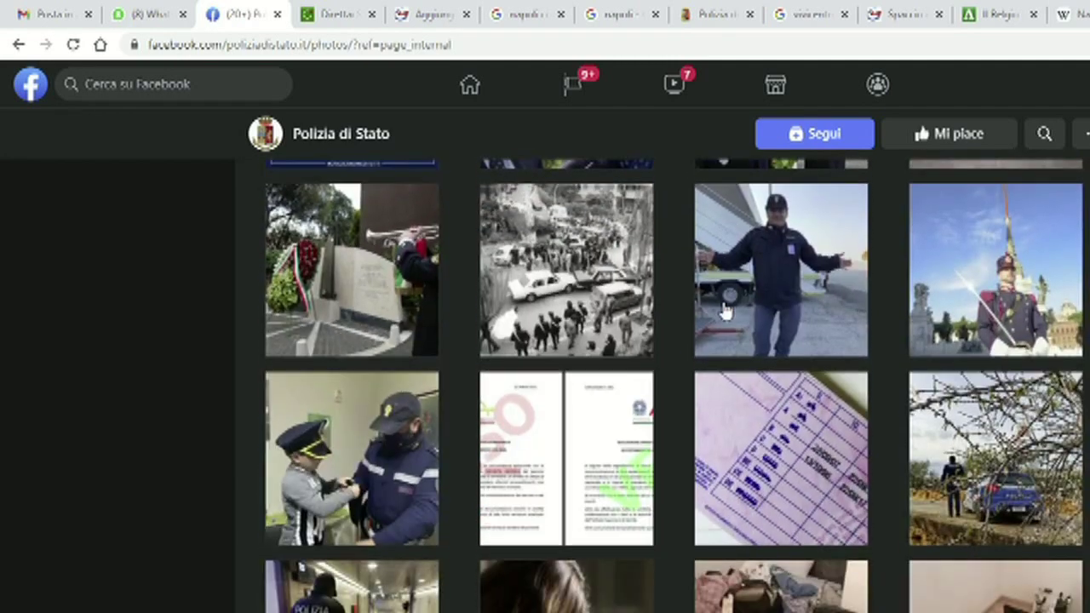
scroll(725, 311, "up", 2)
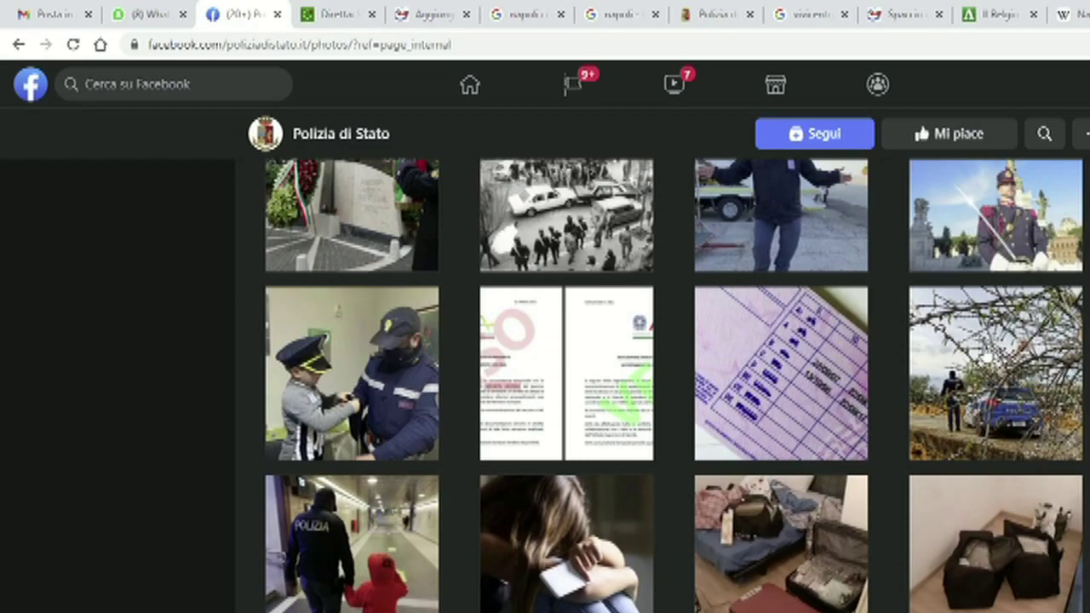
left_click(985, 354)
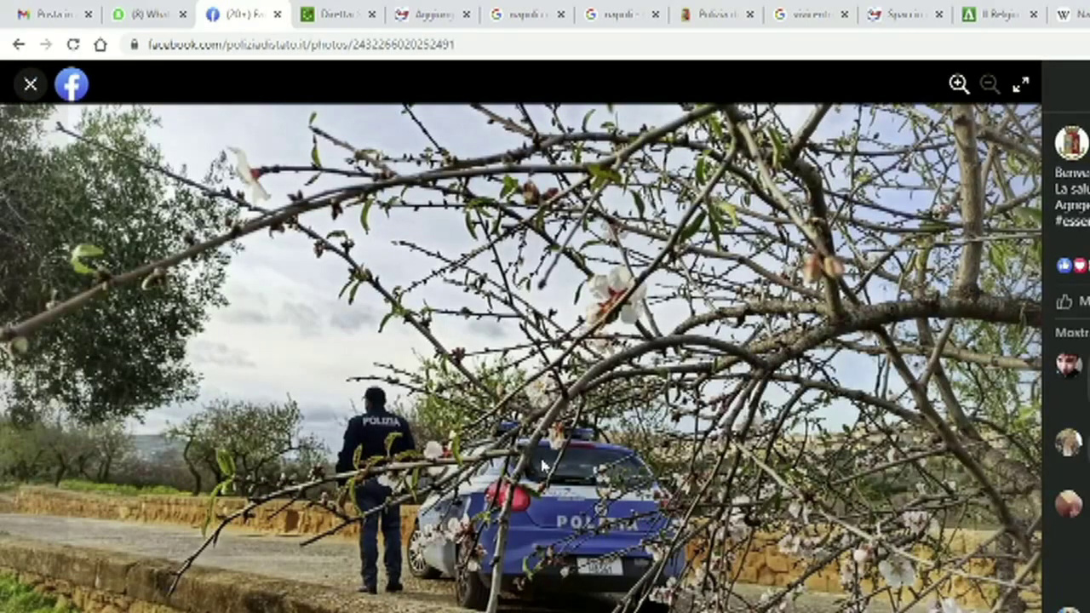
- Save the opened photo as a JPEG named "Napoli Arrestato Spacciatore Cocaina" in the MaterialeFINITO_JuveStabiaLiveTalkShow folder
right_click(526, 258)
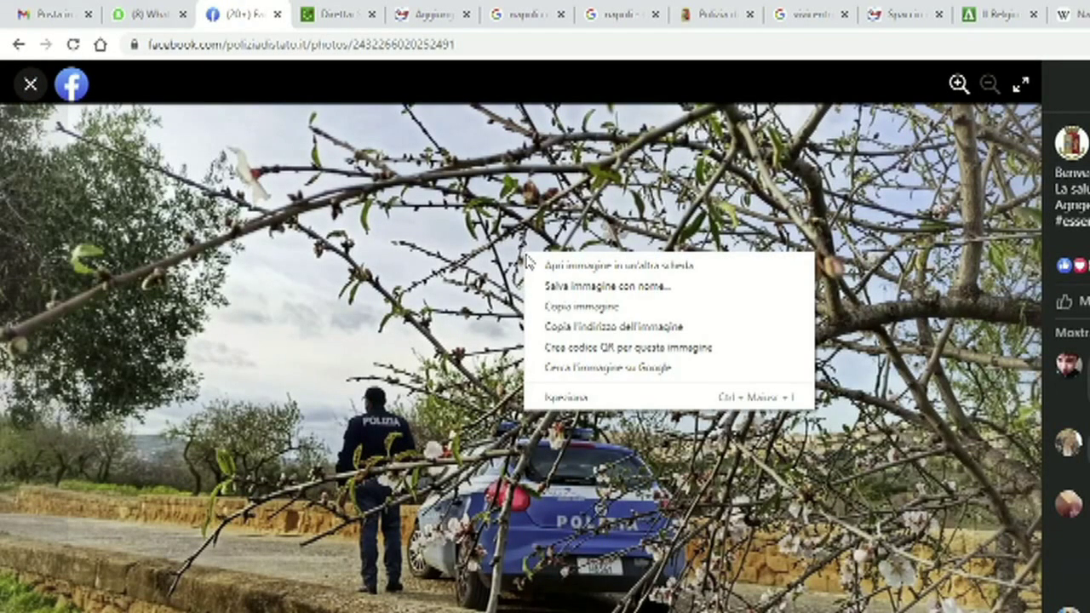
right_click(402, 230)
left_click(451, 263)
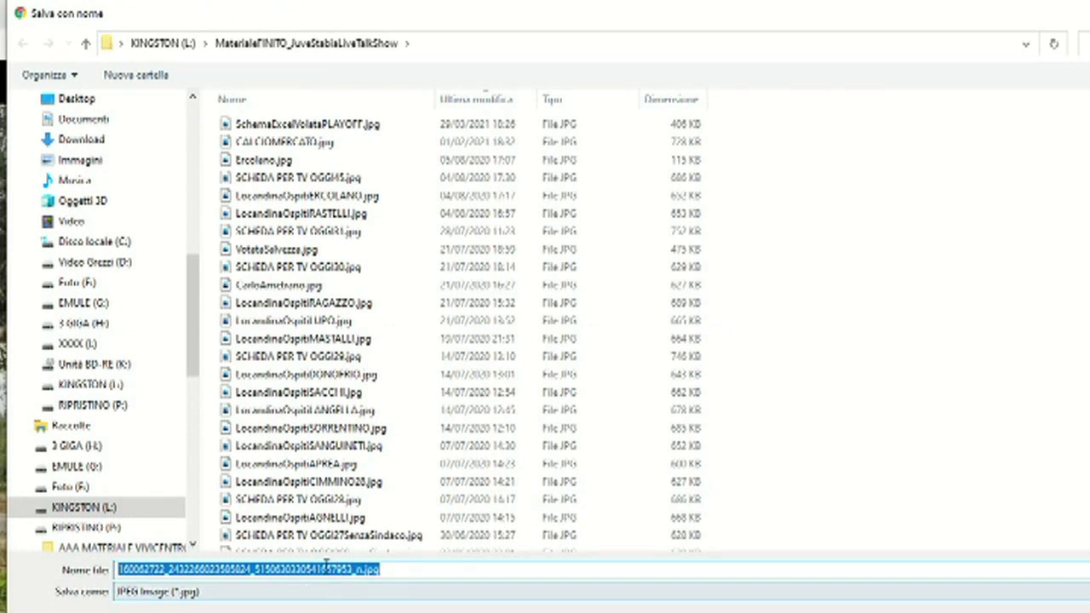
type("Napoli Spacciato")
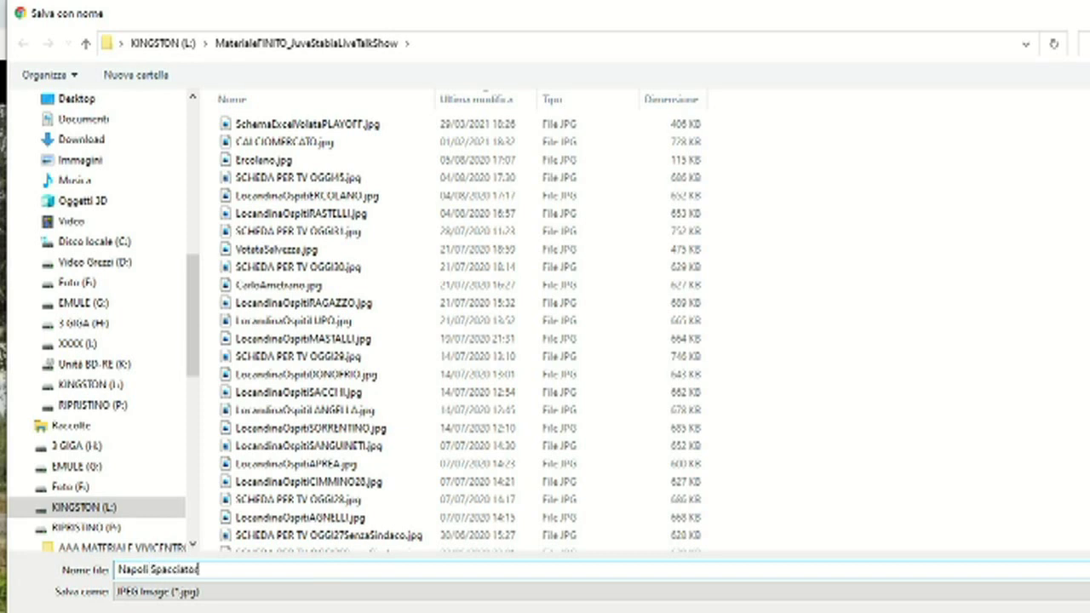
type("re CocainaArrestato")
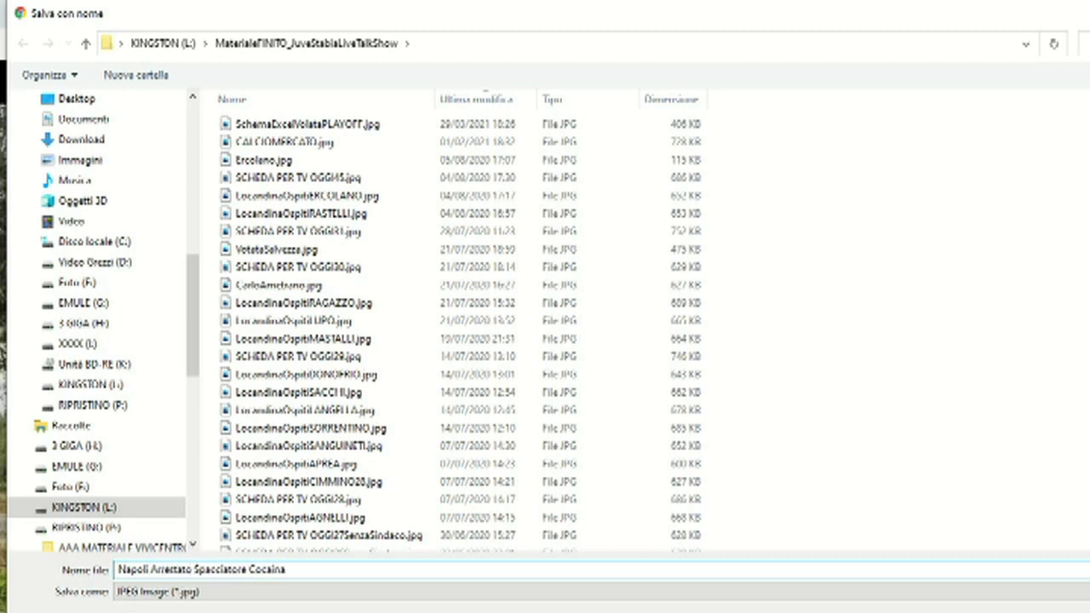
key("Return")
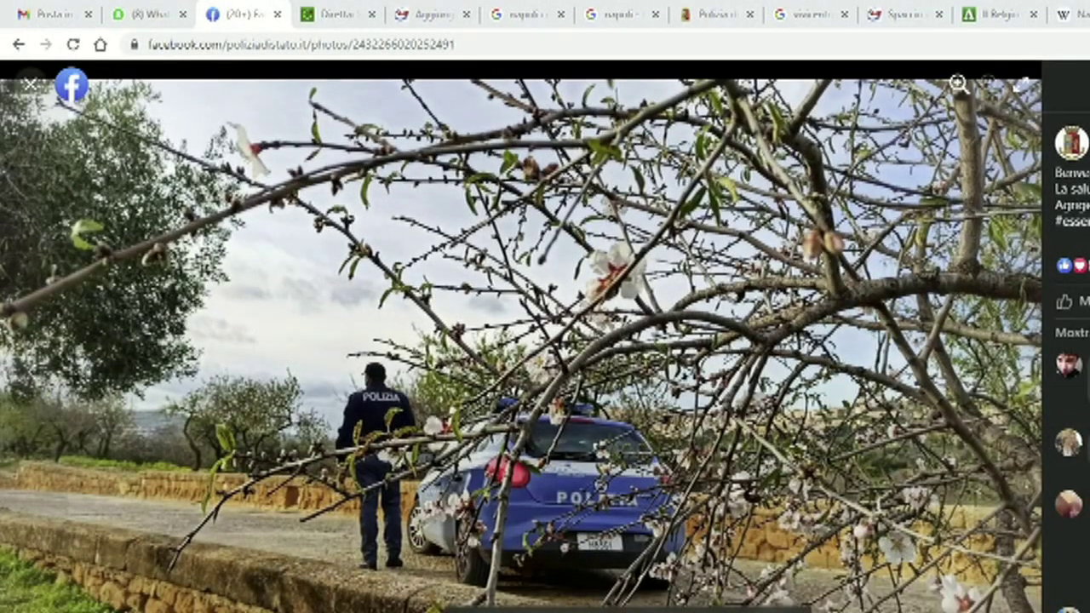
- Show the downloaded "Napoli Arrestato Spacciatore Cocaina.jpg" in its folder and open it with Paint
key("ctrl+j")
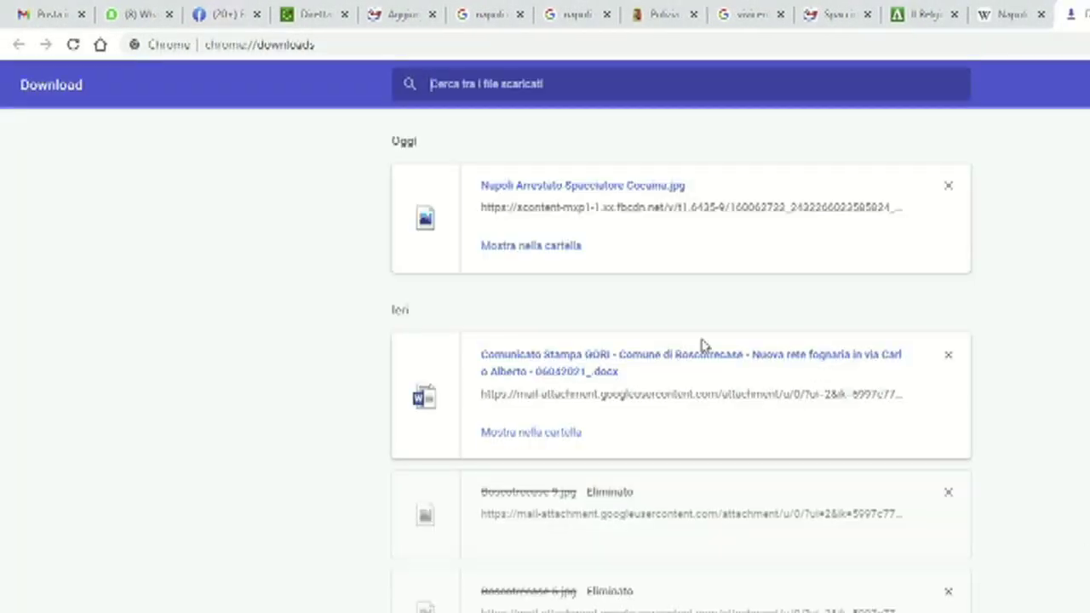
left_click(532, 249)
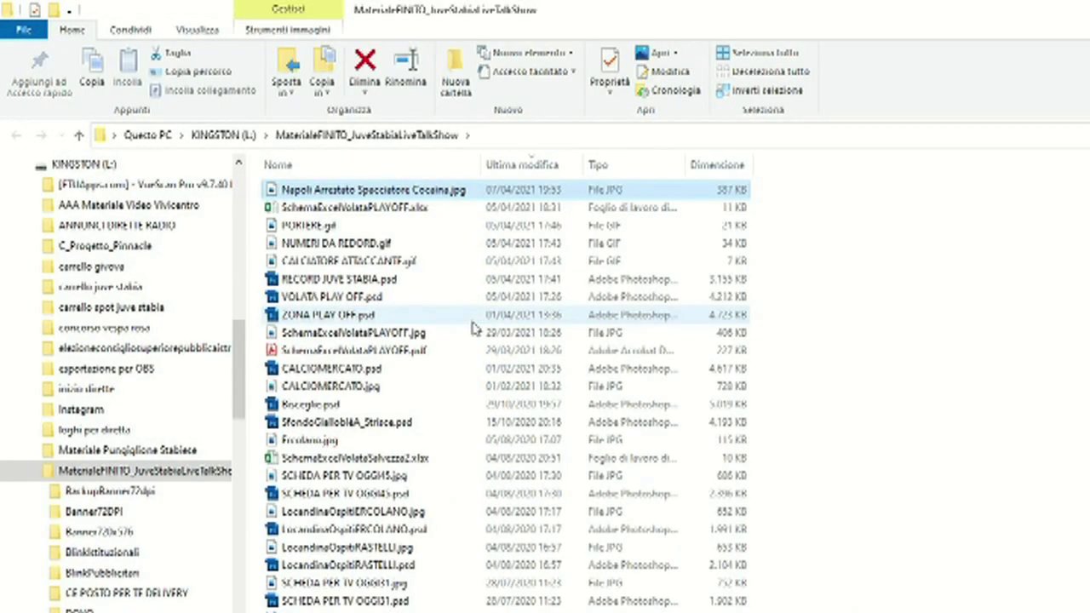
right_click(378, 198)
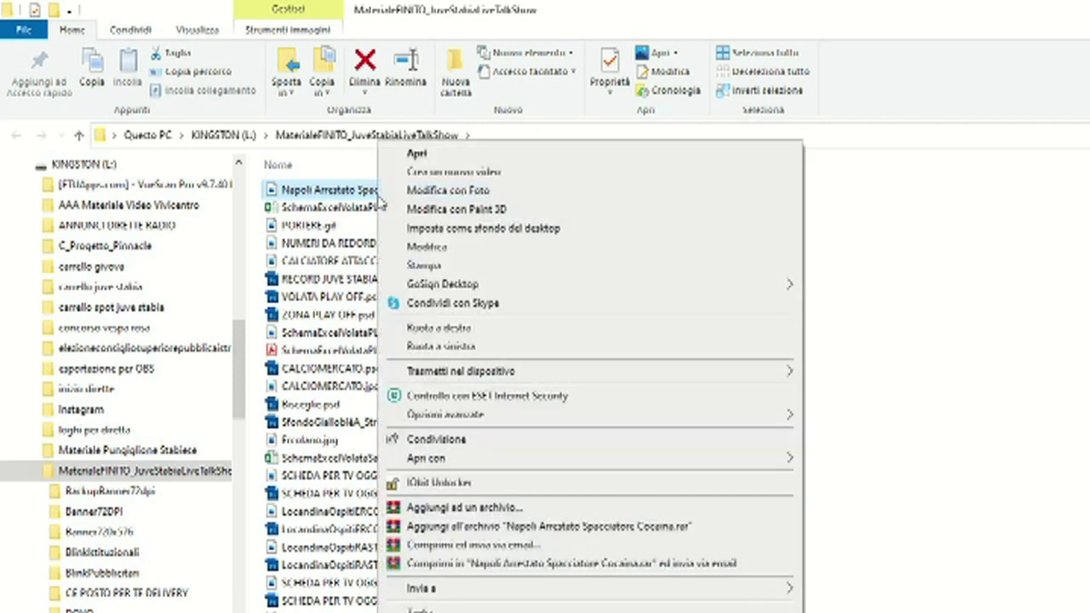
left_click(351, 196)
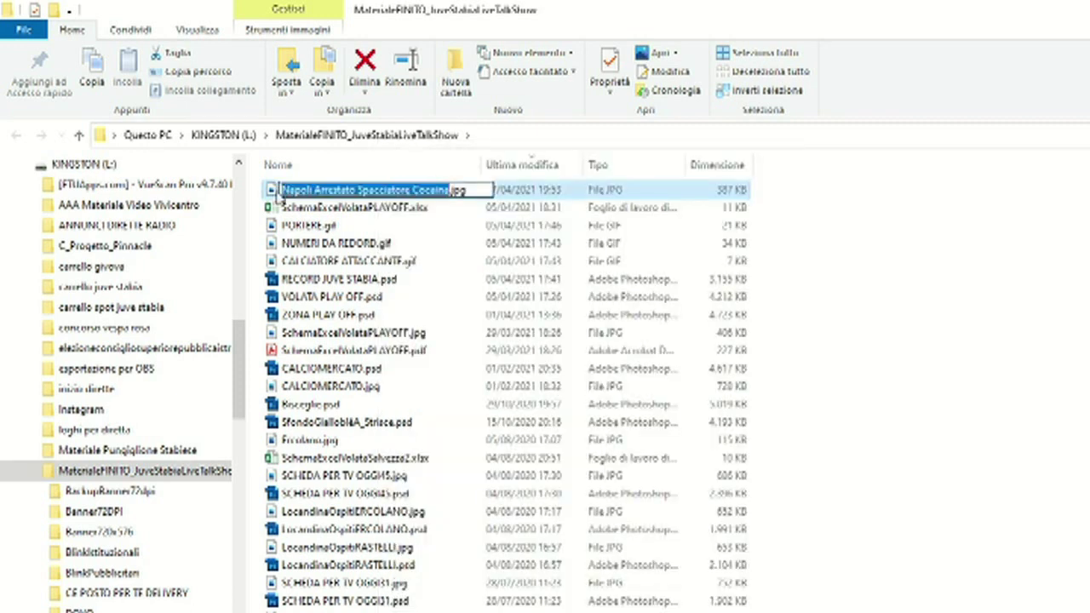
key("Return")
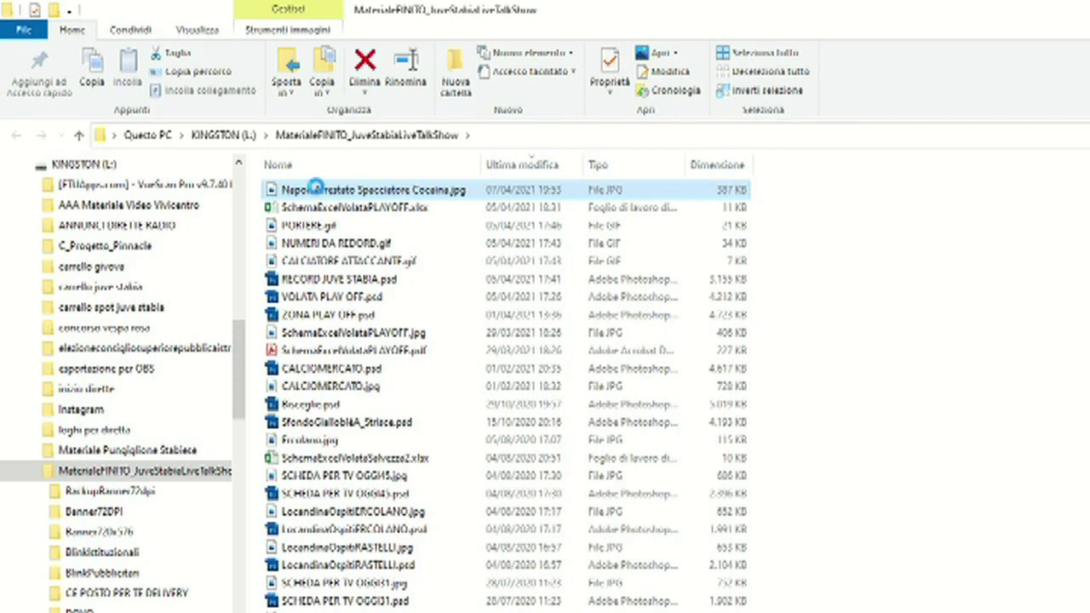
right_click(317, 189)
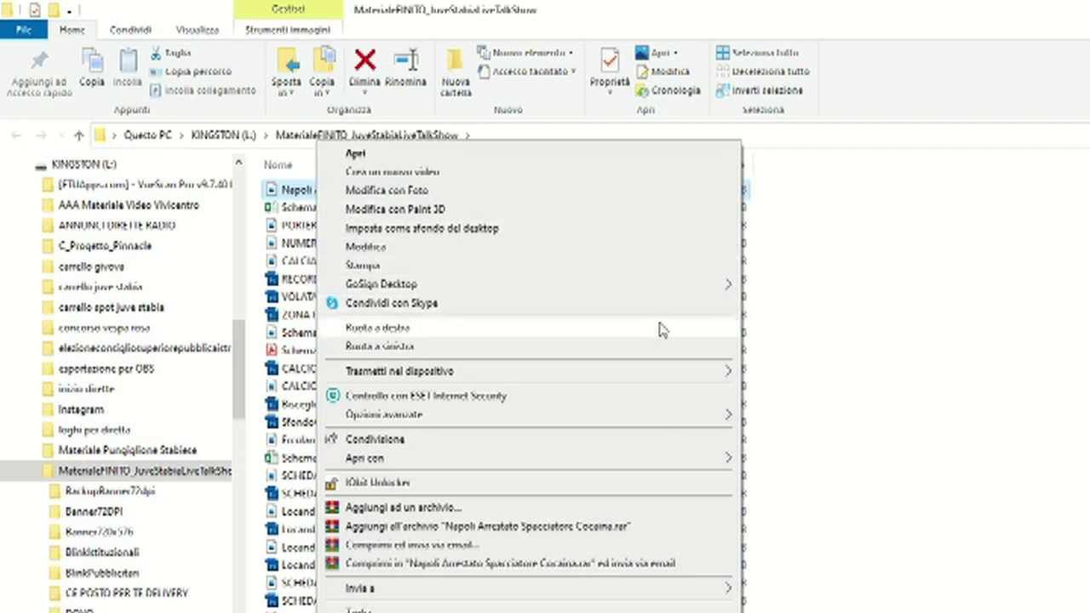
mouse_move(701, 457)
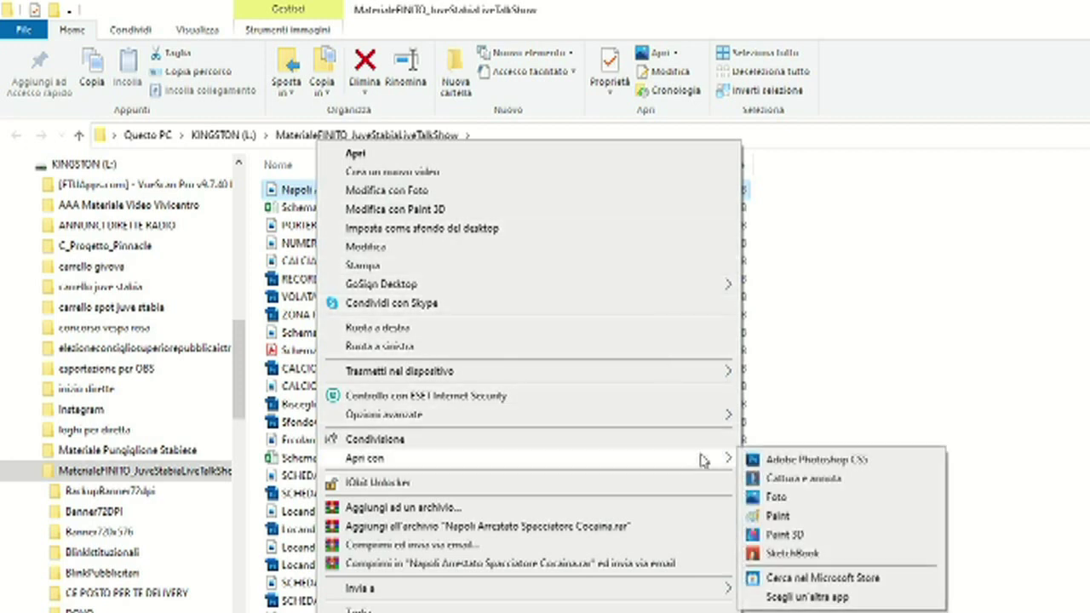
left_click(778, 517)
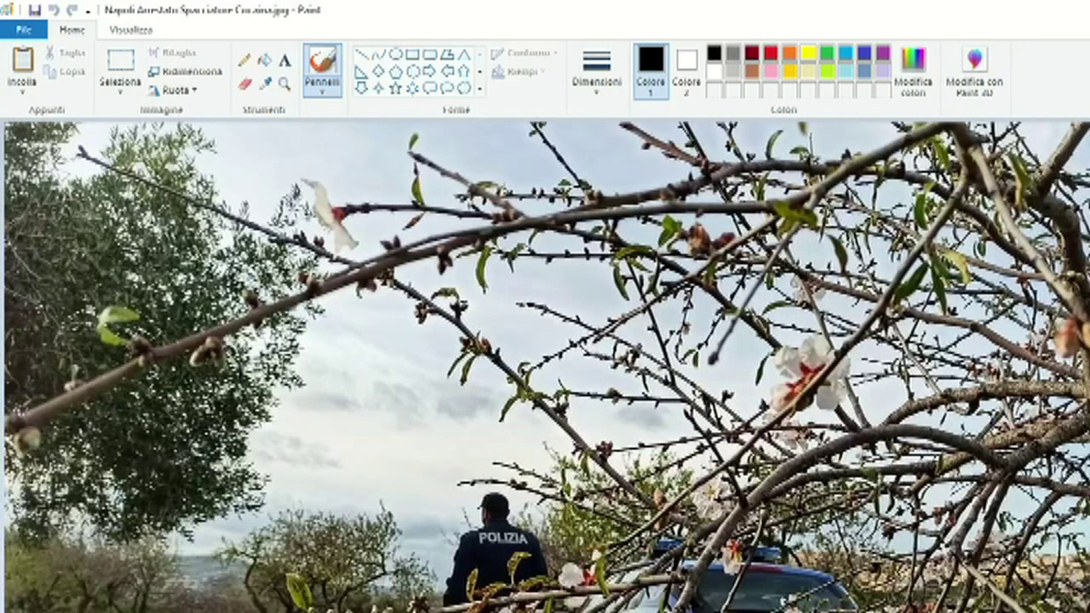
- Resize the photo to 640 pixels wide with proportions kept and save it over the original file
left_click(186, 76)
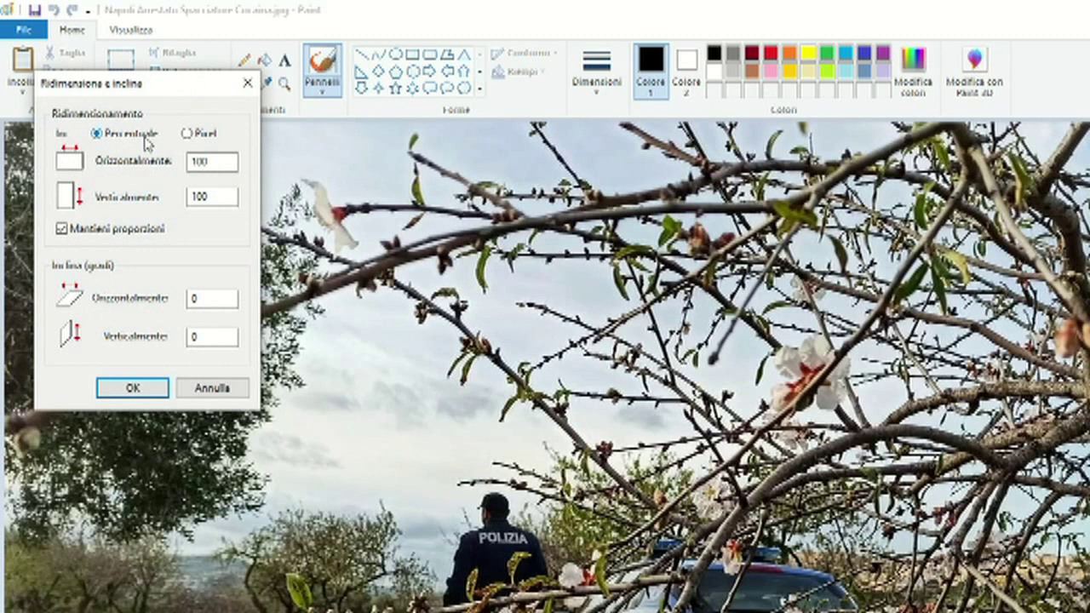
left_click(187, 135)
left_click_drag(219, 161, 168, 162)
type("640")
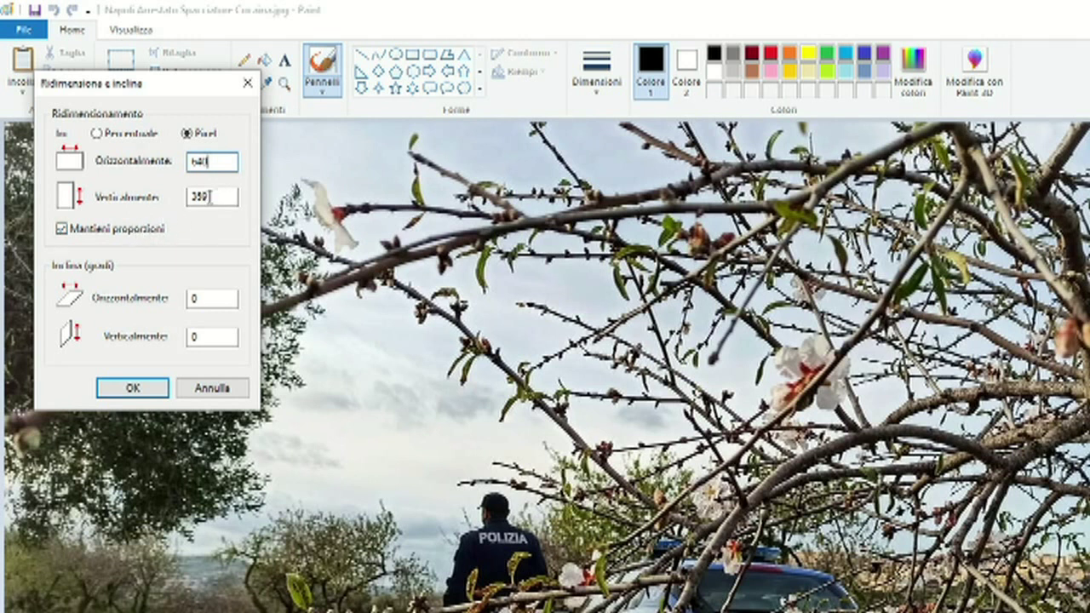
left_click(132, 388)
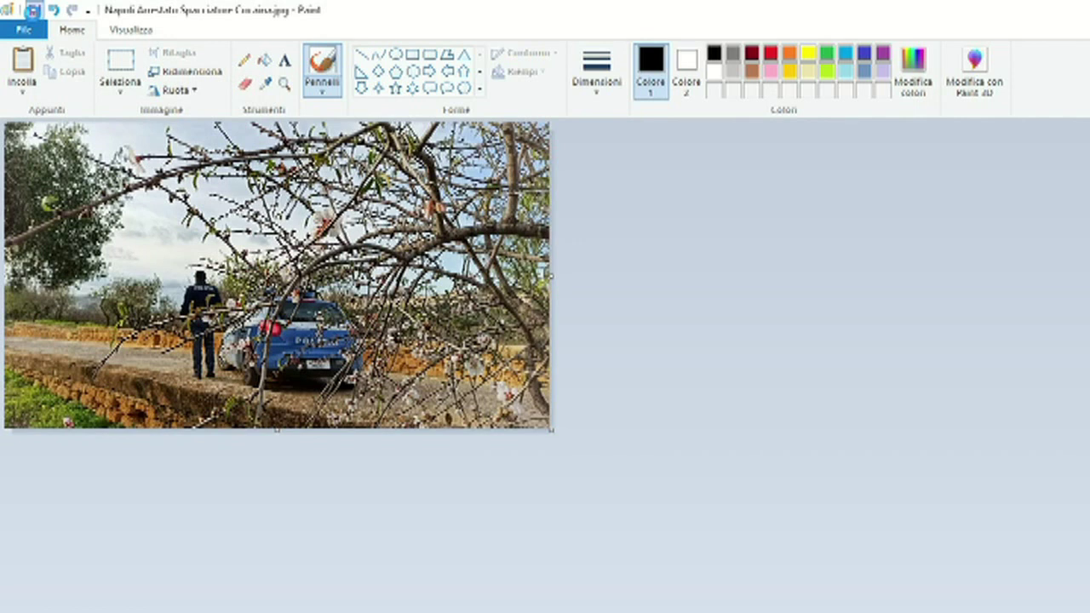
left_click(33, 11)
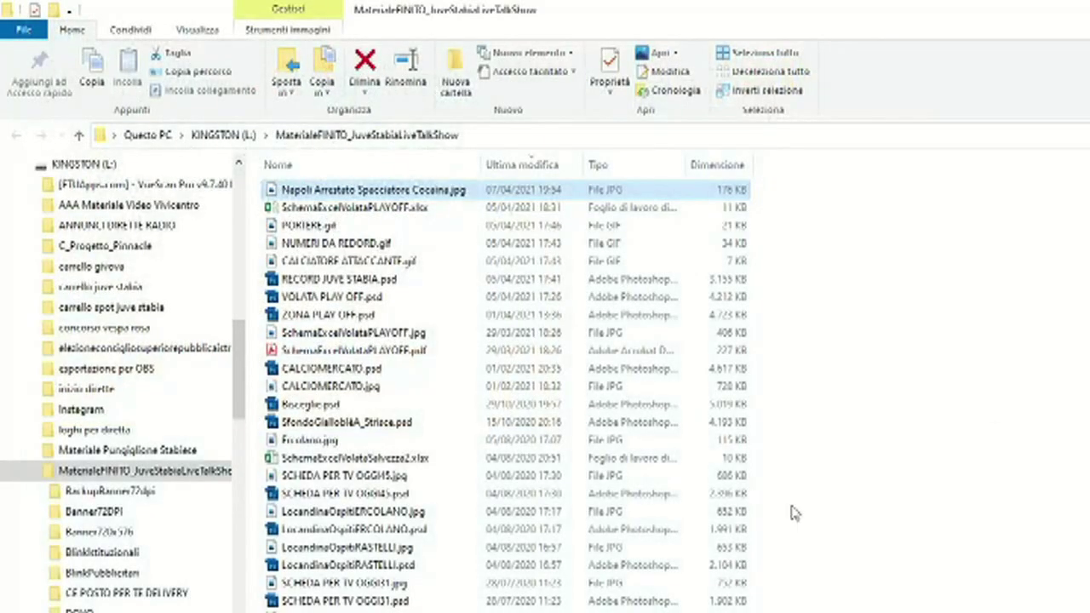
- Switch to the WordPress article in the browser, view the featured image dialog's file upload and media library, and close the dialog
key("alt+Tab")
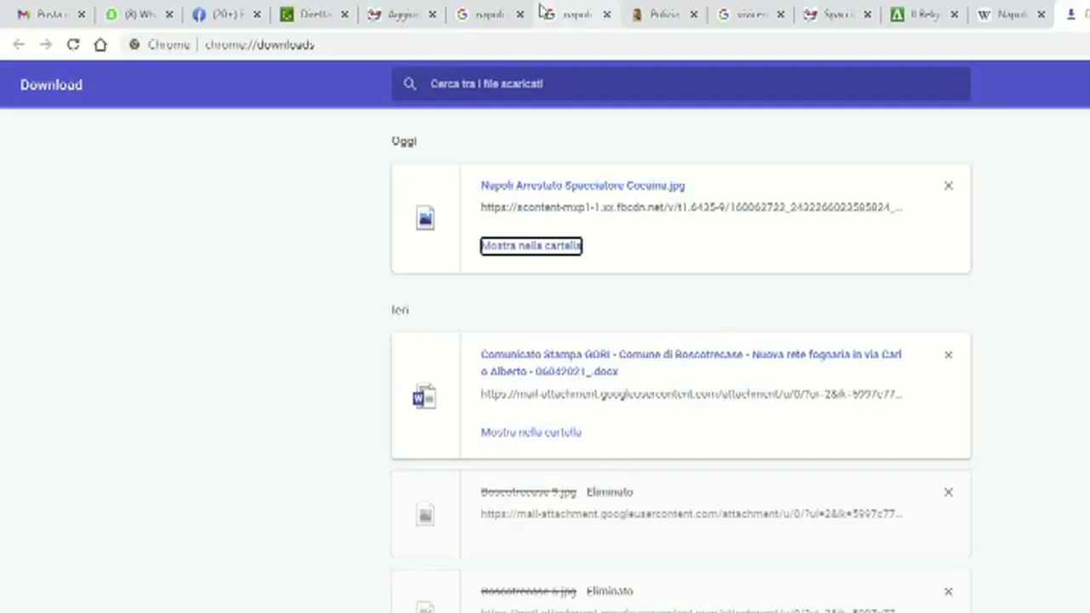
left_click(404, 17)
scroll(1048, 292, "up", 5)
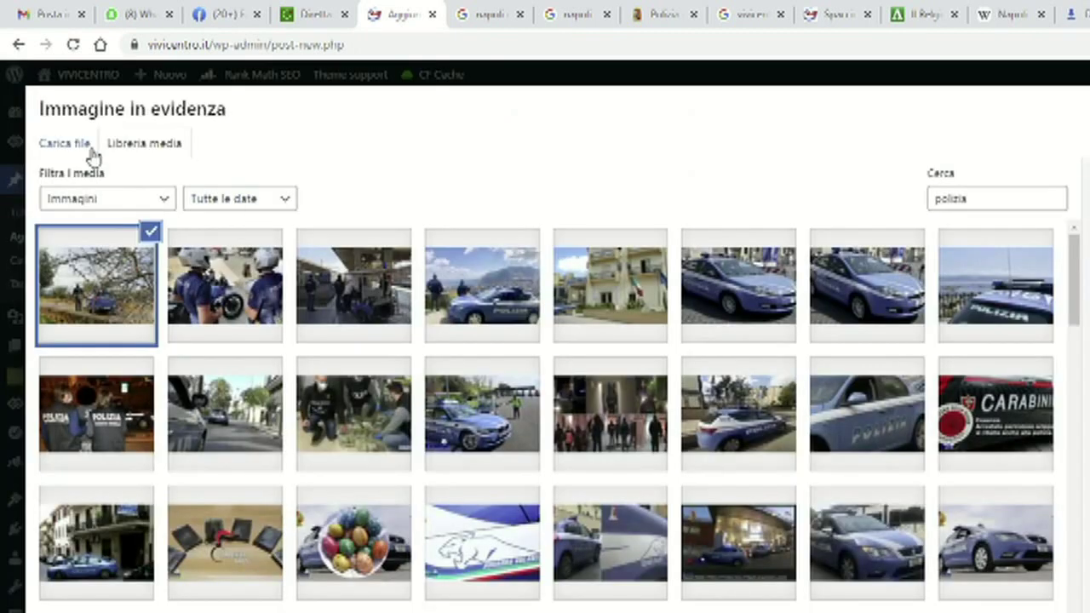
left_click(85, 151)
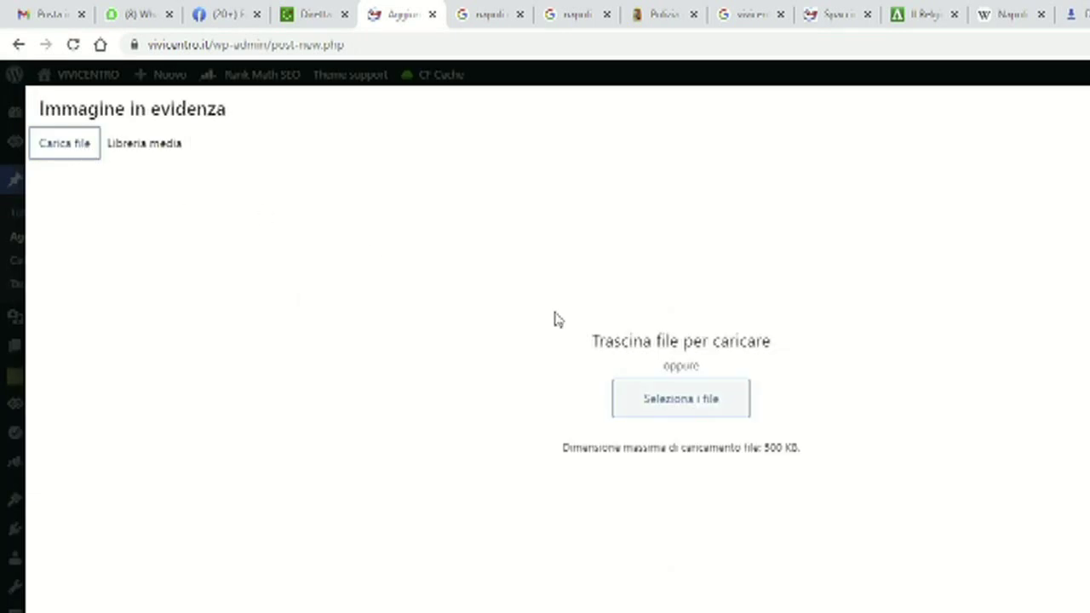
left_click(126, 151)
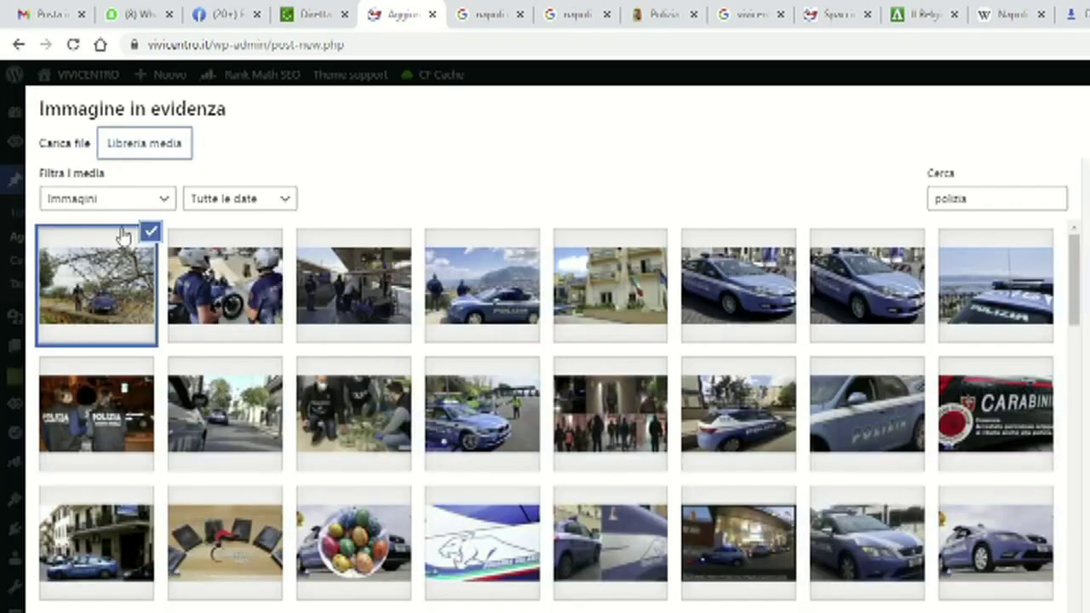
left_click(69, 143)
left_click(134, 146)
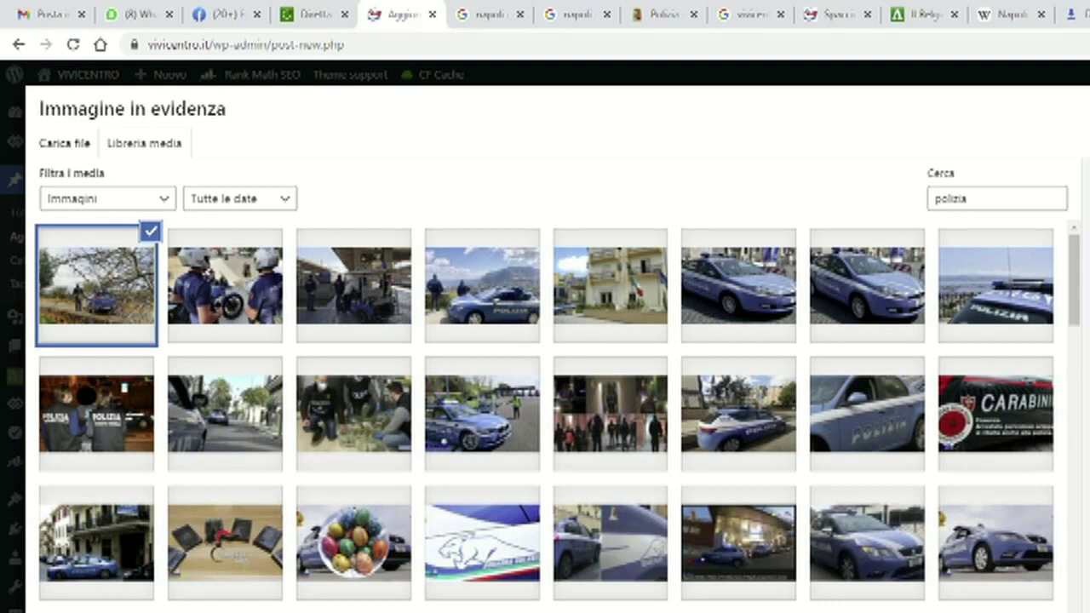
key("Escape")
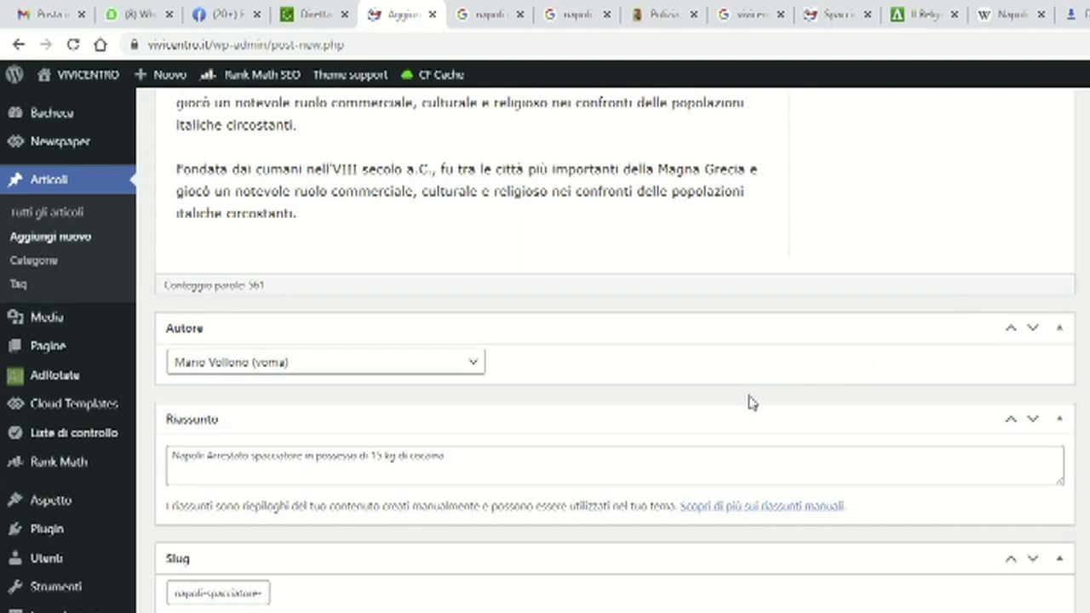
- Review the article from its body paragraphs and subheading down to the added "Fondata dai cumani" text and the settings below
scroll(751, 403, "down", 5)
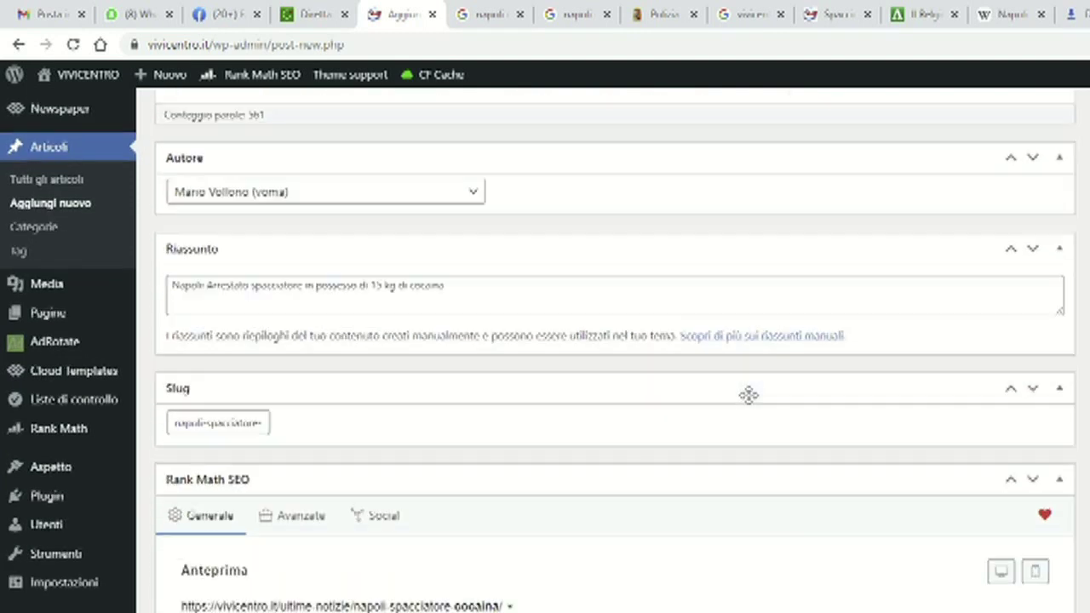
scroll(751, 402, "up", 12)
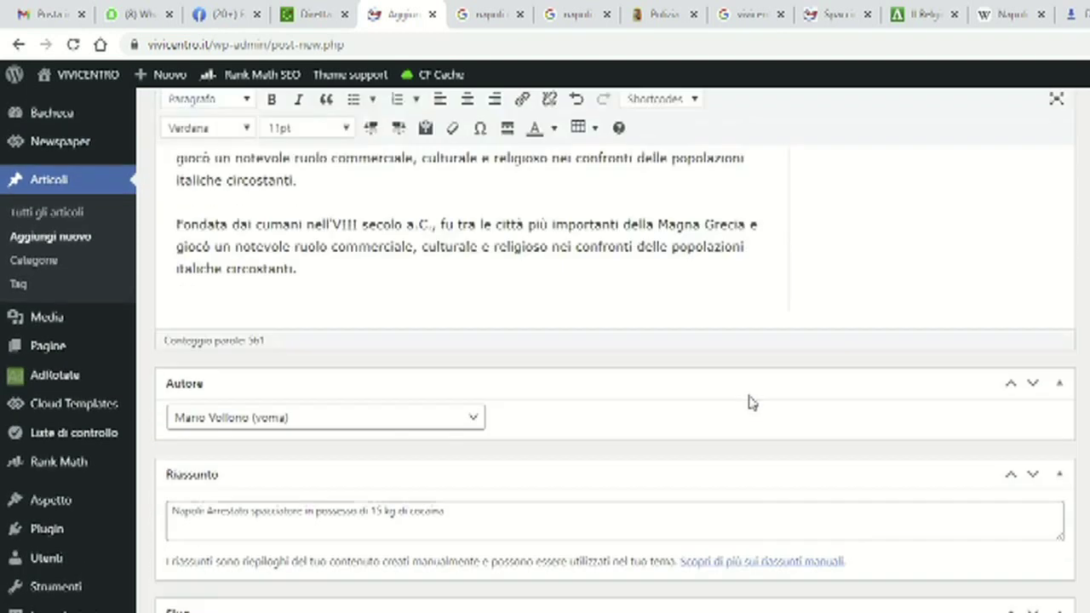
scroll(750, 396, "up", 1)
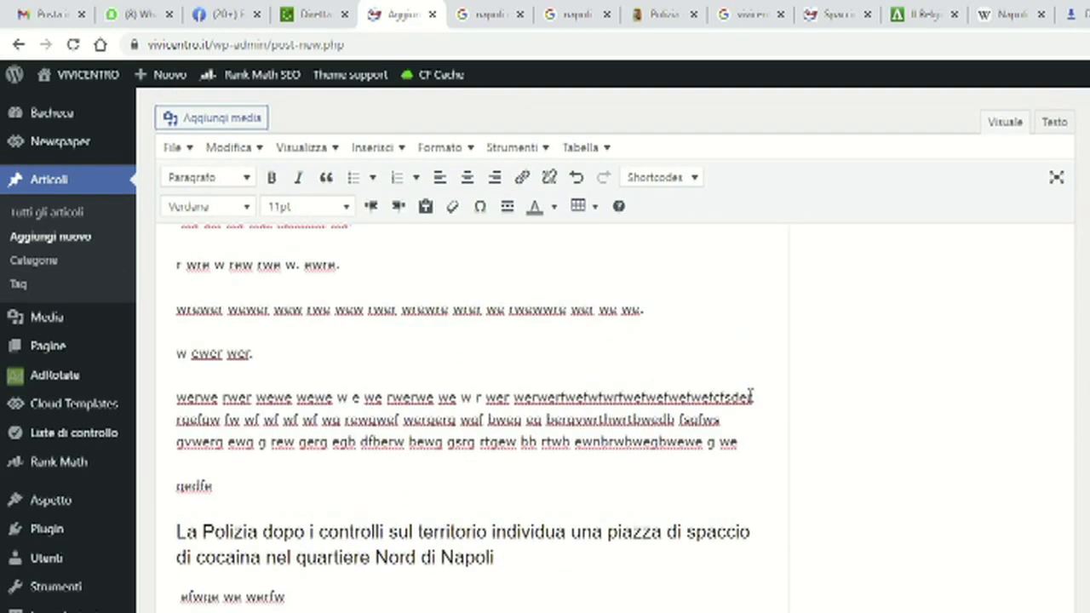
scroll(751, 397, "down", 3)
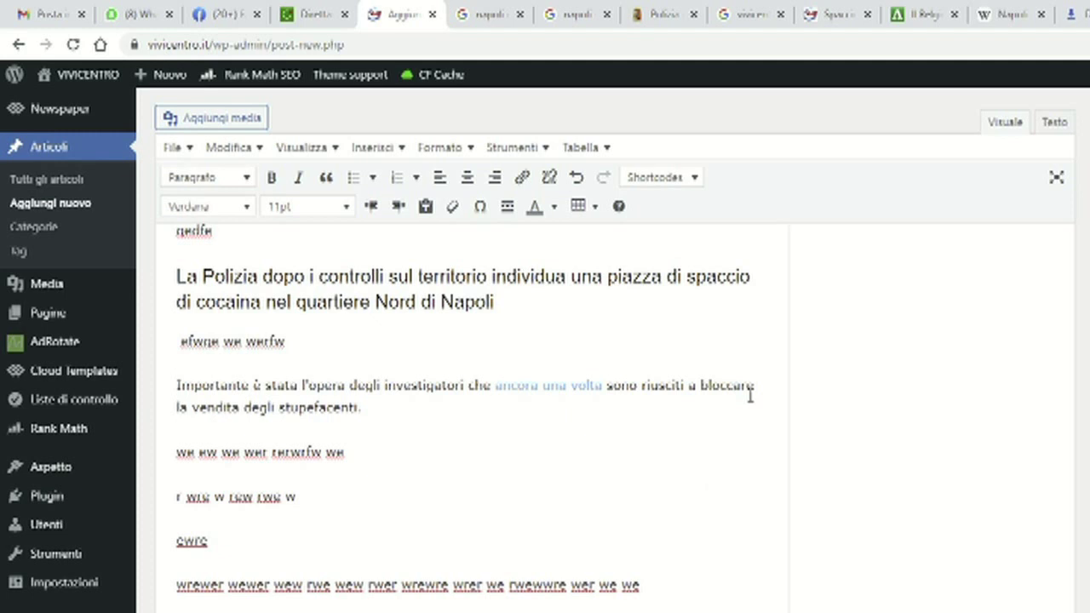
scroll(751, 396, "down", 7)
scroll(751, 396, "up", 4)
scroll(750, 396, "up", 3)
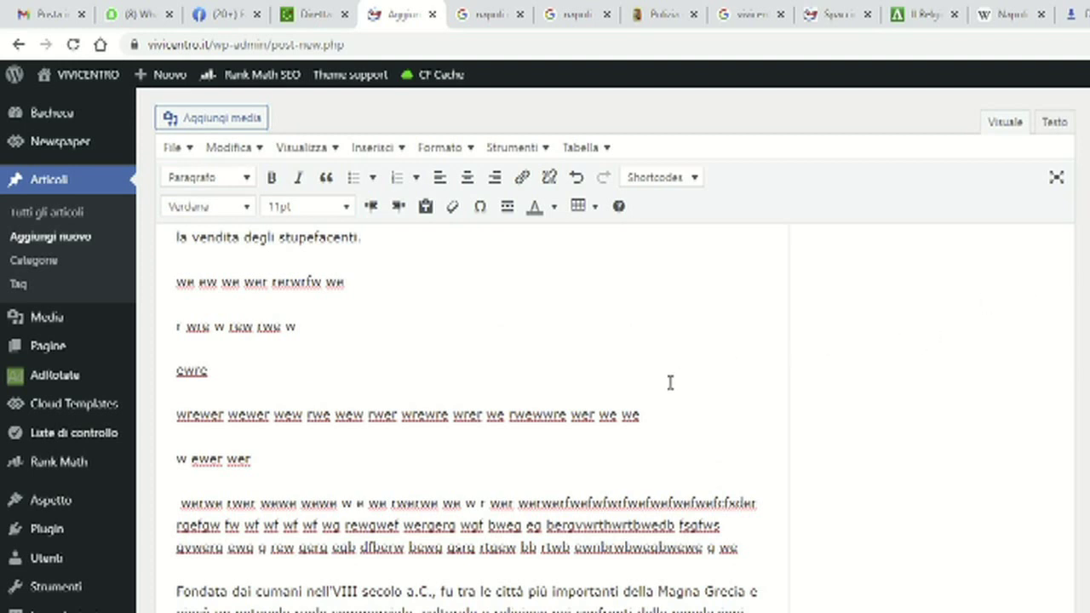
scroll(669, 382, "down", 6)
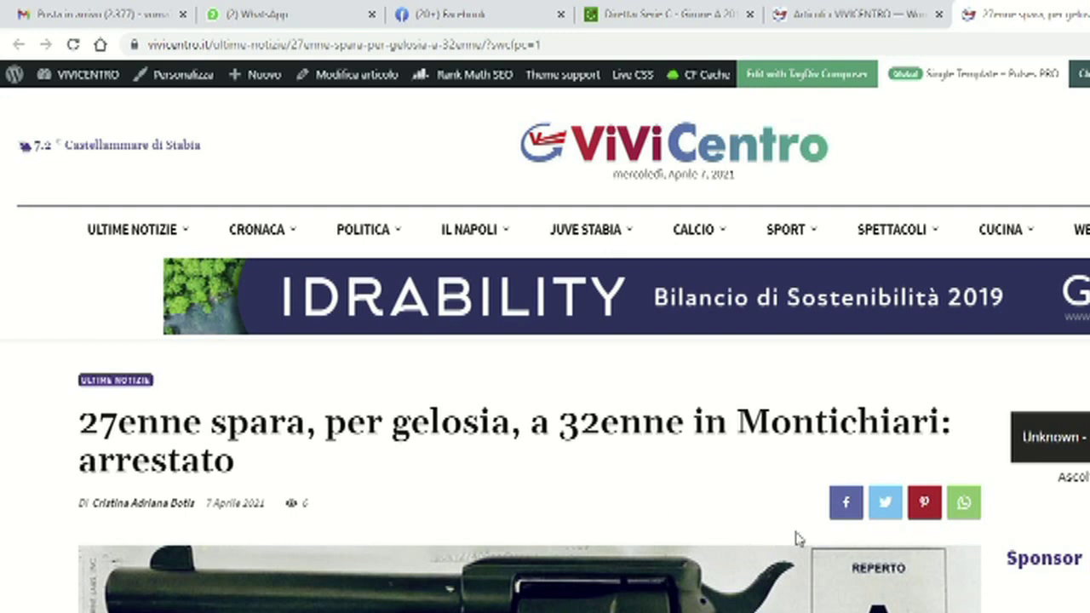
- Open the Facebook share window for the "27enne spara, per gelosia" article, enter the trial comment "ewfwffw" and clear it
left_click(845, 504)
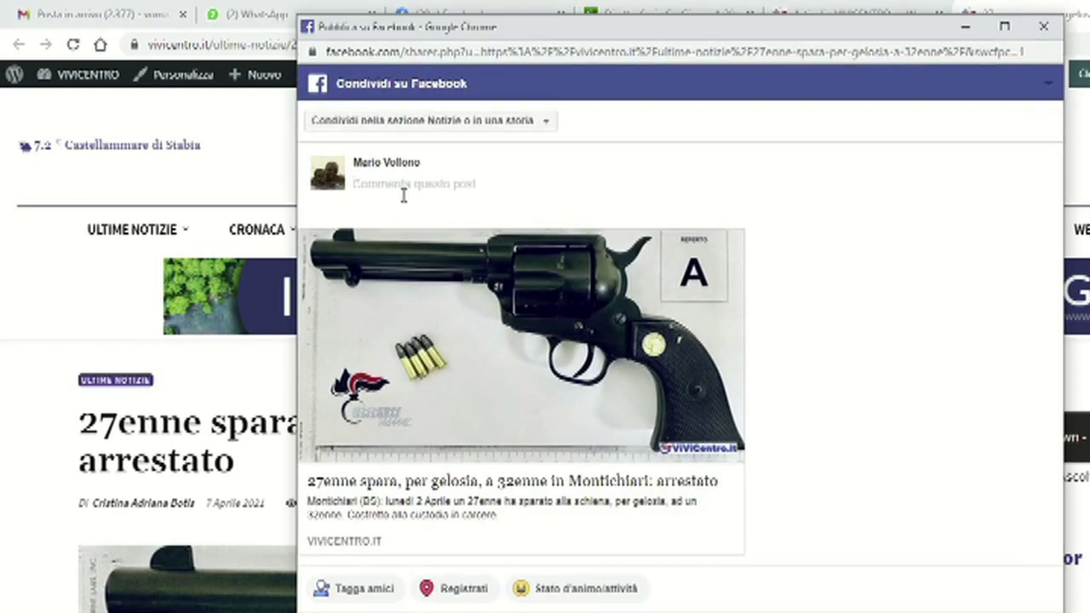
left_click(404, 193)
type("ewfwffw")
key("BackSpace")
key("BackSpace")
key("BackSpace")
key("BackSpace")
key("BackSpace")
key("BackSpace")
key("BackSpace")
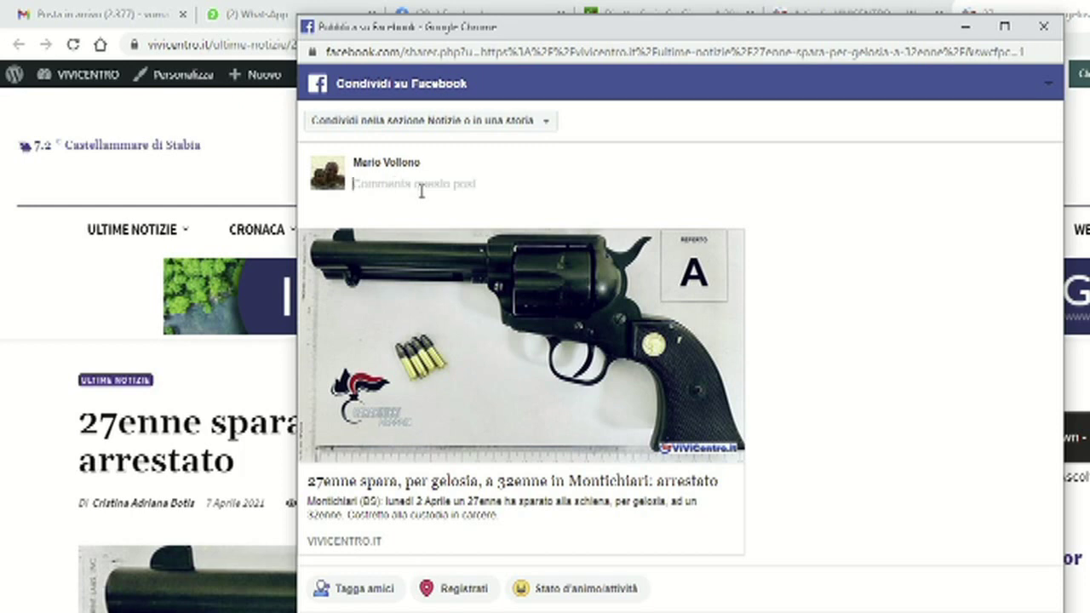